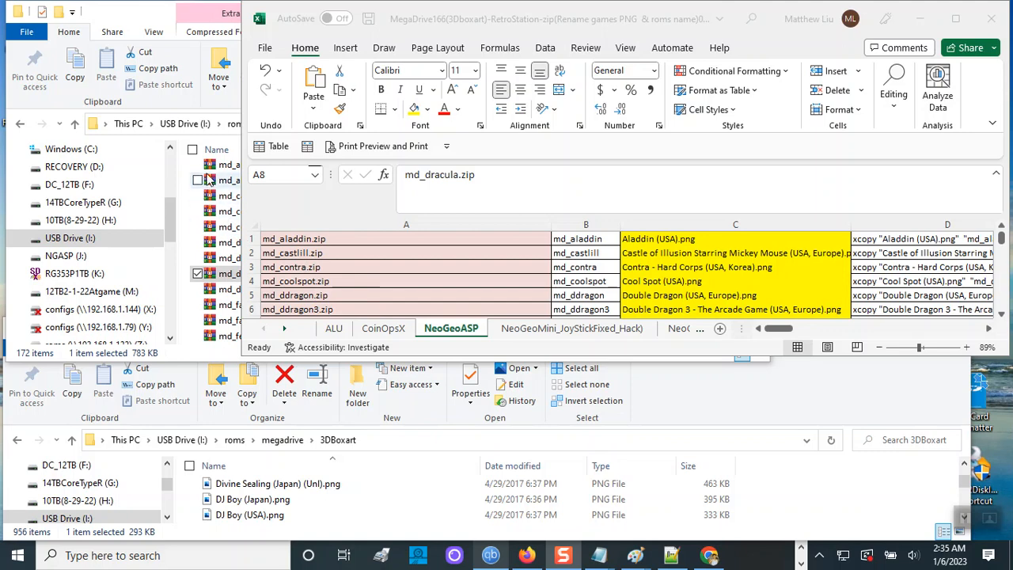
# - Switch to Command Prompt and list everything in I:\roms\megadrive with dir /b/w, without redirecting the output to gameslist.txt
pyautogui.click(211, 355)
pyautogui.click(857, 179)
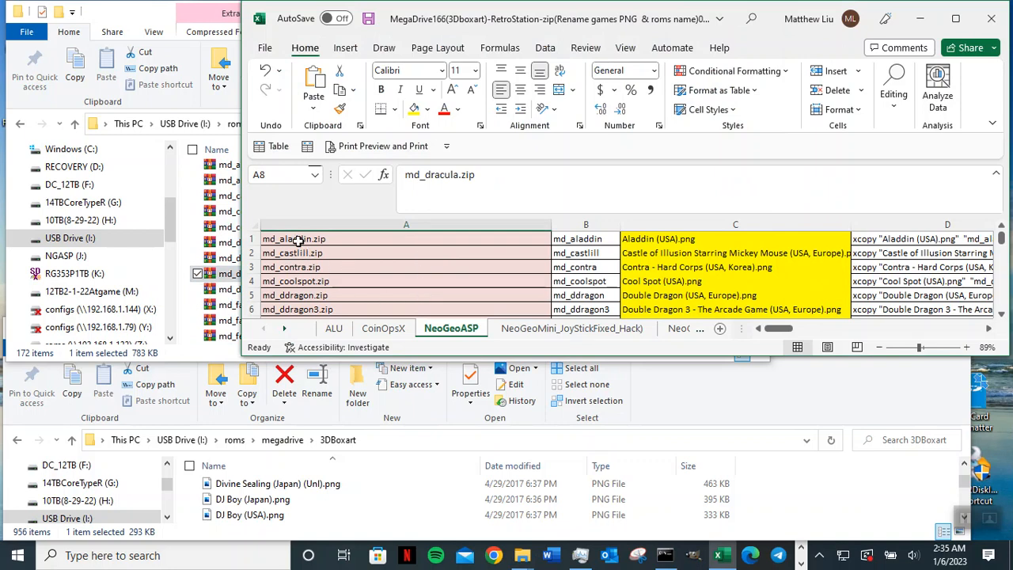
pyautogui.click(664, 558)
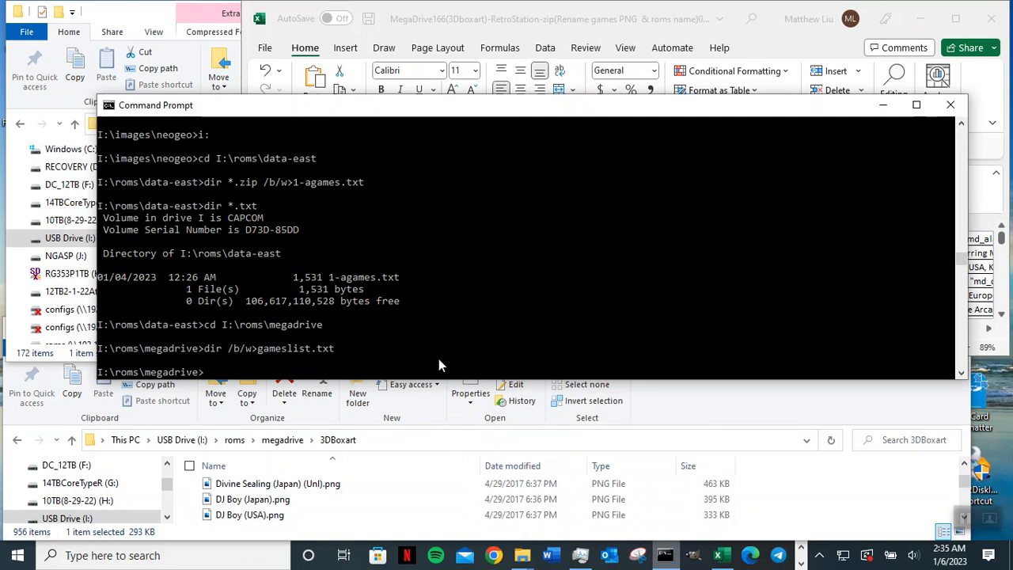
pyautogui.press('Up')
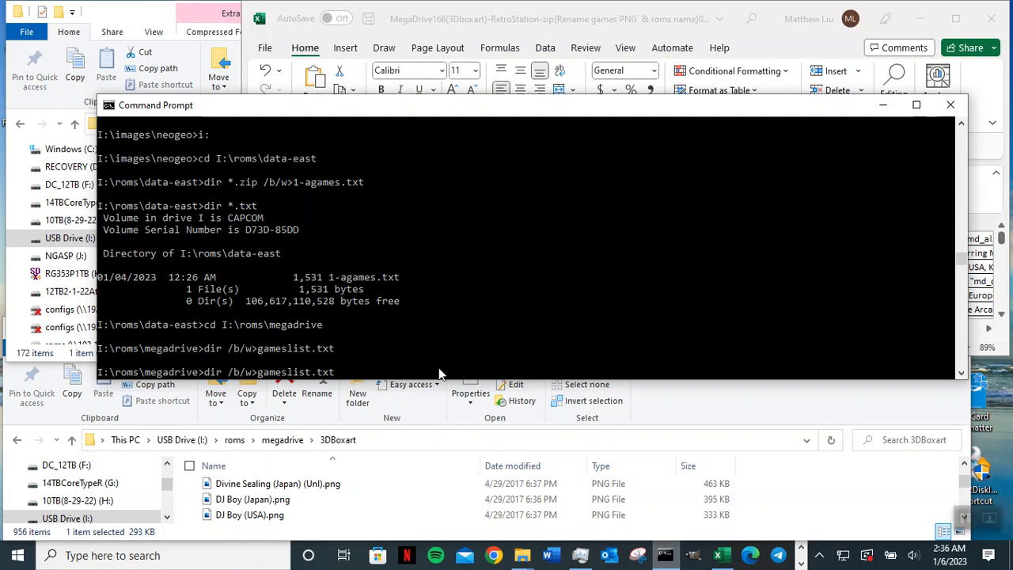
pyautogui.press('BackSpace')
pyautogui.press('BackSpace')
pyautogui.press('BackSpace')
pyautogui.press('BackSpace')
pyautogui.press('BackSpace')
pyautogui.press('BackSpace')
pyautogui.press('BackSpace')
pyautogui.press('BackSpace')
pyautogui.press('BackSpace')
pyautogui.press('BackSpace')
pyautogui.press('BackSpace')
pyautogui.press('BackSpace')
pyautogui.press('Return')
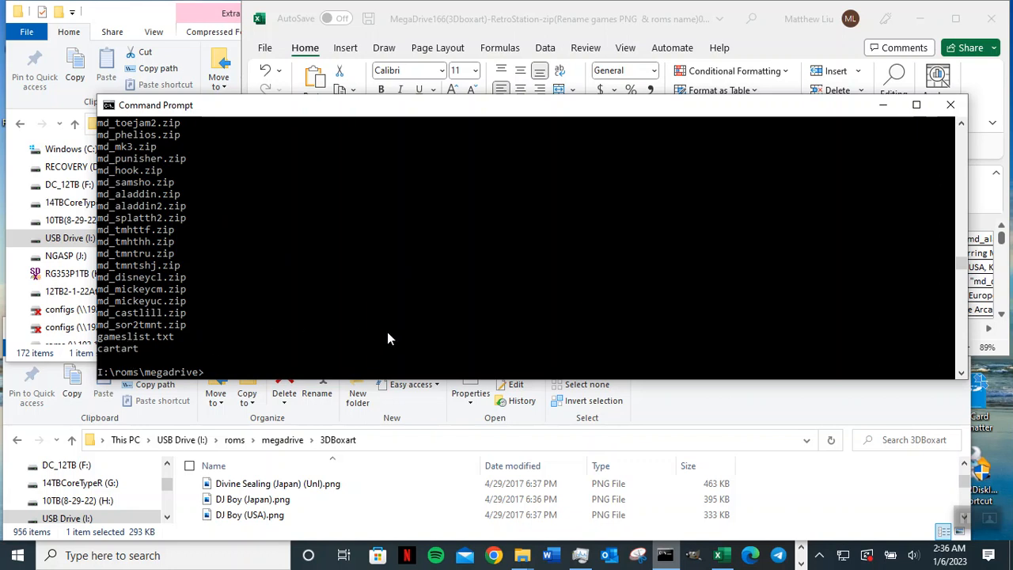
# - List only the *.zip files of I:\roms\megadrive with dir and the /b/w switches, look through them and minimise the console
pyautogui.write('dir /b/w')
pyautogui.press('Left')
pyautogui.press('Left')
pyautogui.press('Left')
pyautogui.press('Left')
pyautogui.write('*.zip')
pyautogui.press('Return')
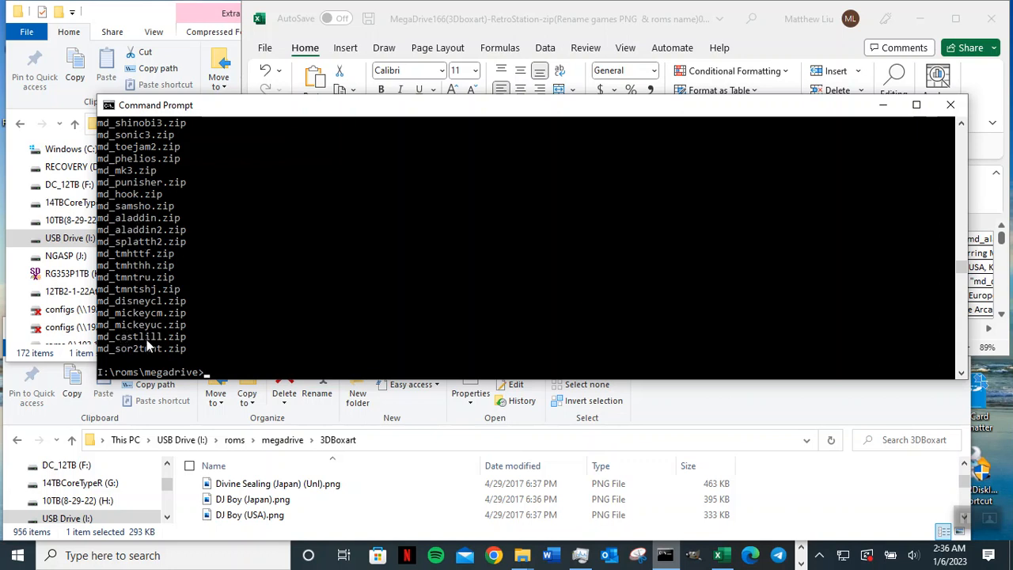
pyautogui.scroll(4, 162, 306)
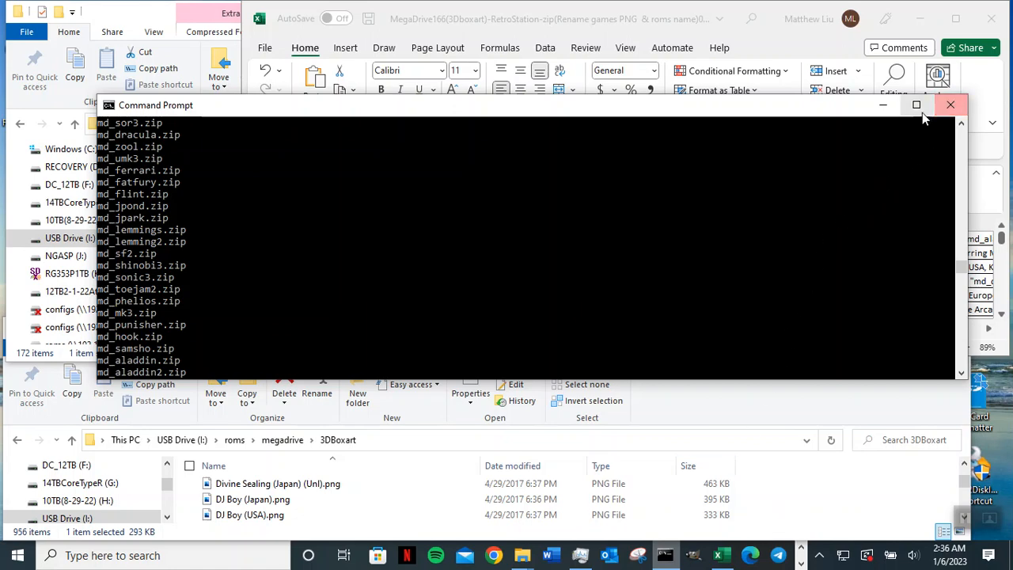
pyautogui.click(885, 105)
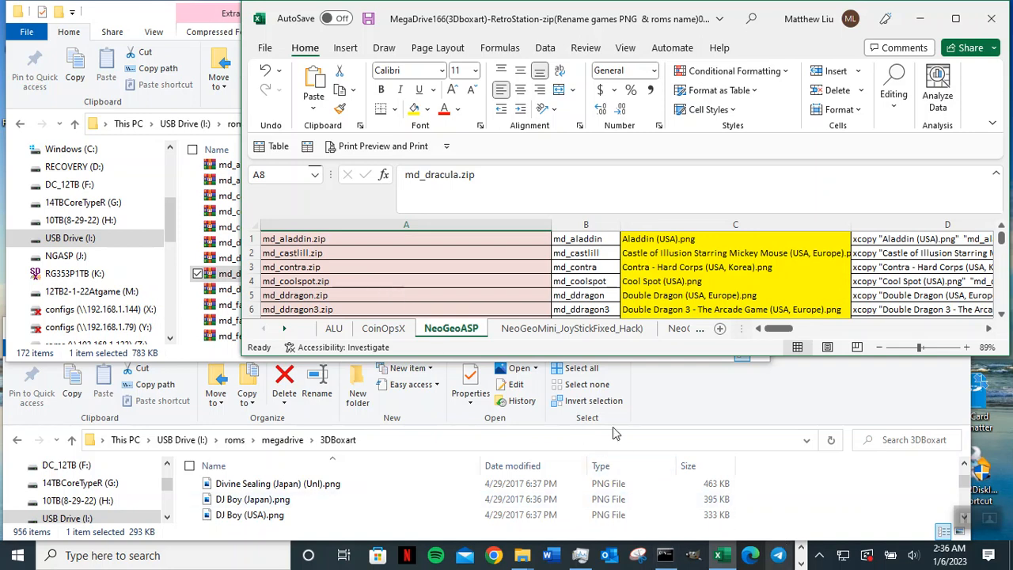
# - Select the game file names in A1:A5 and display the sort options for them
pyautogui.moveTo(415, 241); pyautogui.dragTo(407, 297)
pyautogui.rightClick(415, 266)
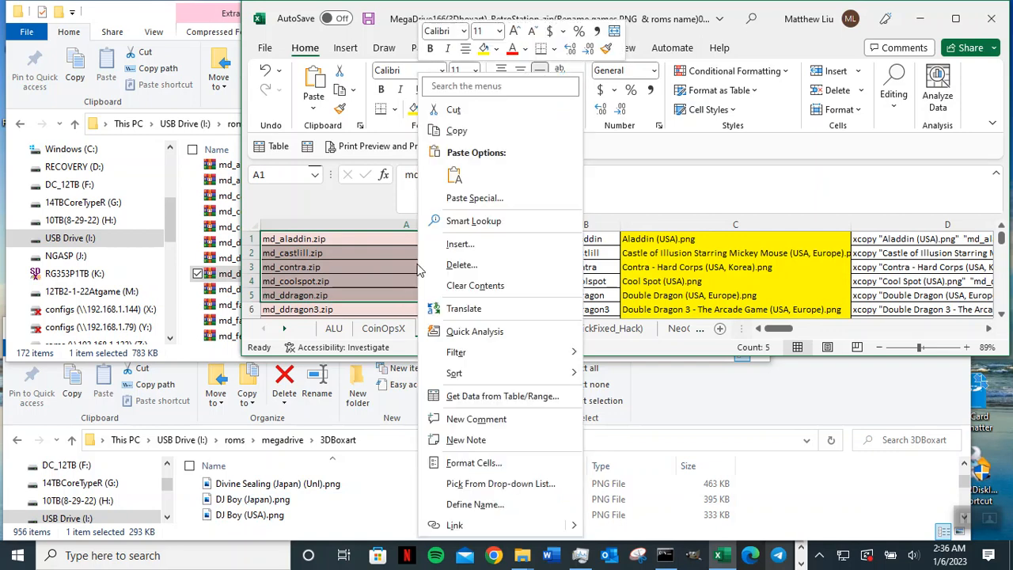
pyautogui.moveTo(522, 373)
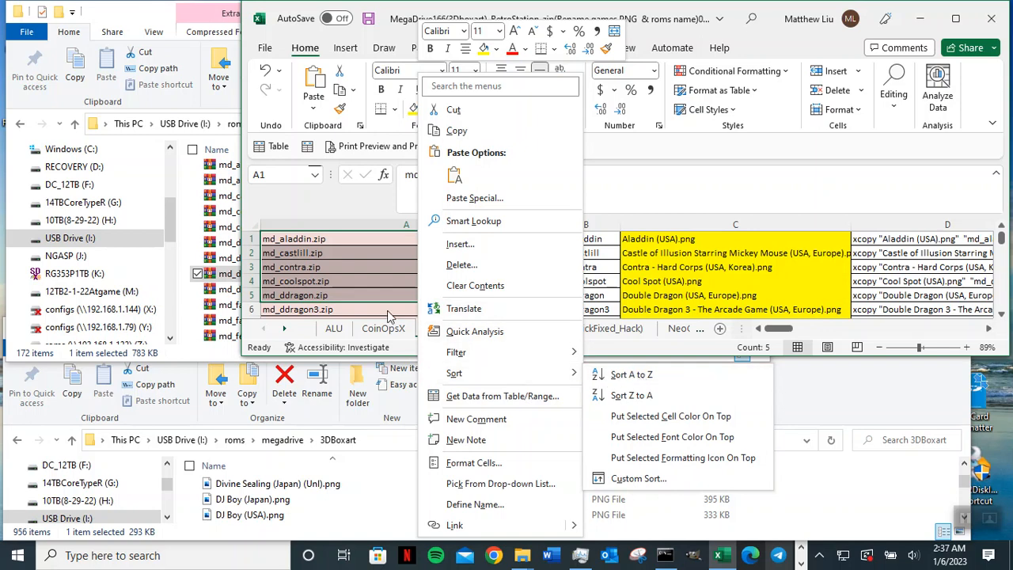
# - Bring the megadrive folder window forward, sort its contents by type and open gameslist.txt in Notepad
pyautogui.click(154, 20)
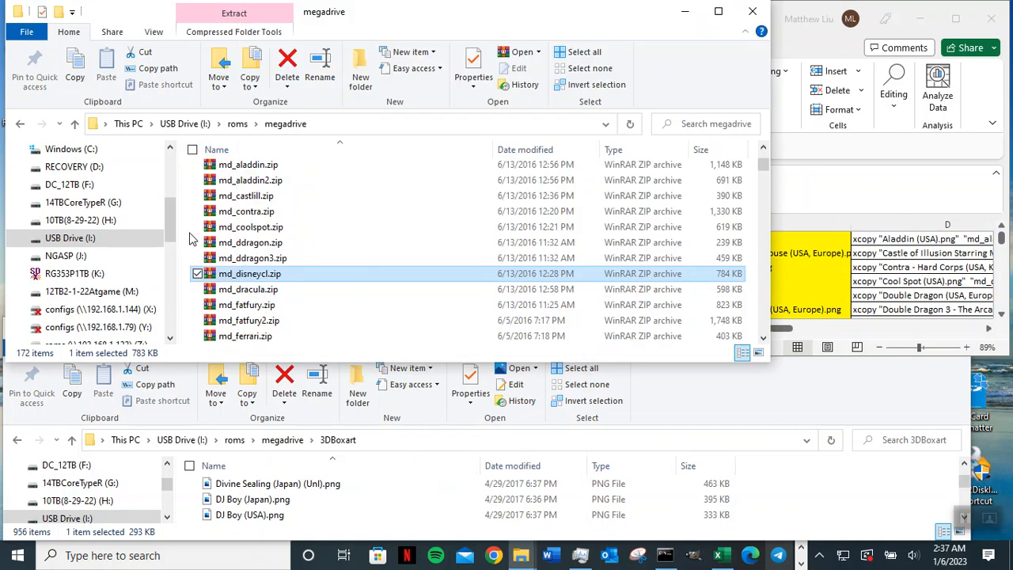
pyautogui.click(625, 154)
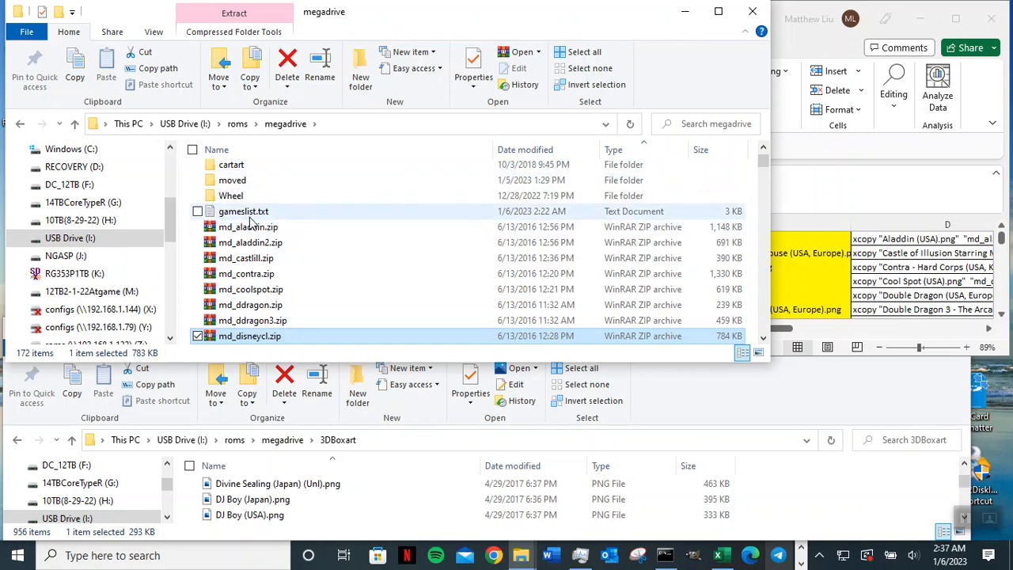
pyautogui.rightClick(254, 216)
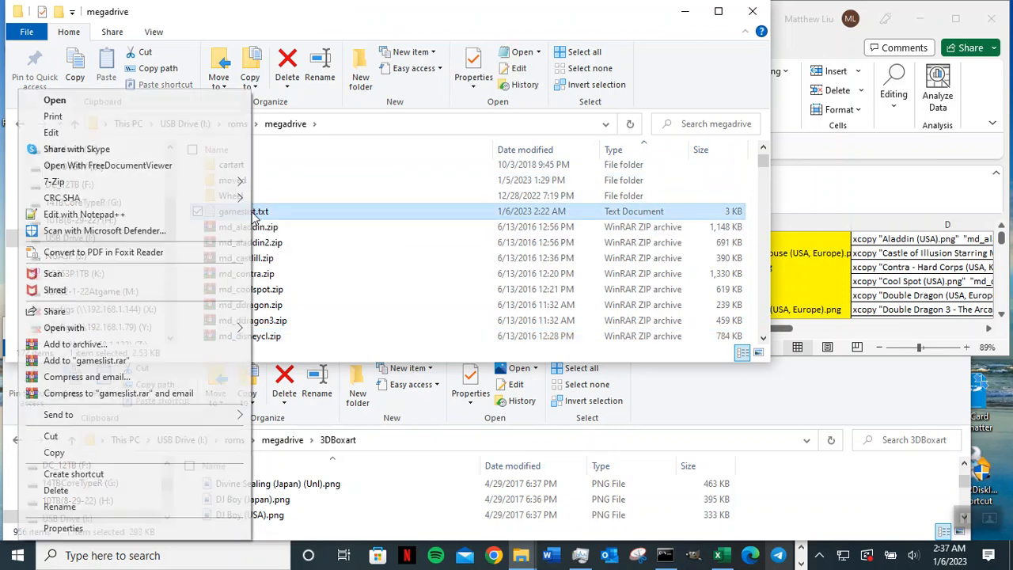
pyautogui.click(76, 133)
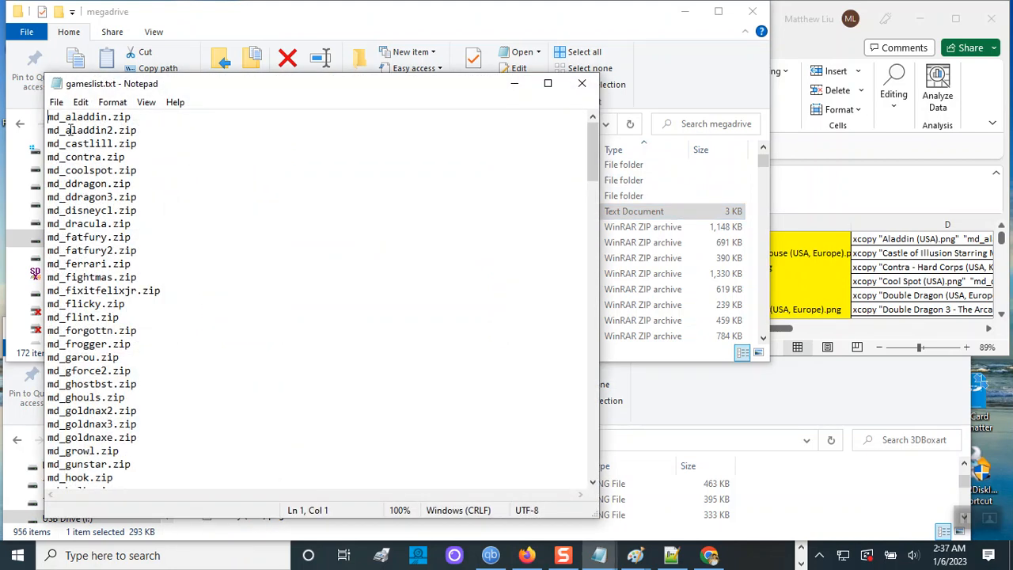
# - Highlight the game names in gameslist.txt from the first line downward, close the file and minimise the megadrive folder window
pyautogui.moveTo(48, 116); pyautogui.dragTo(136, 481)
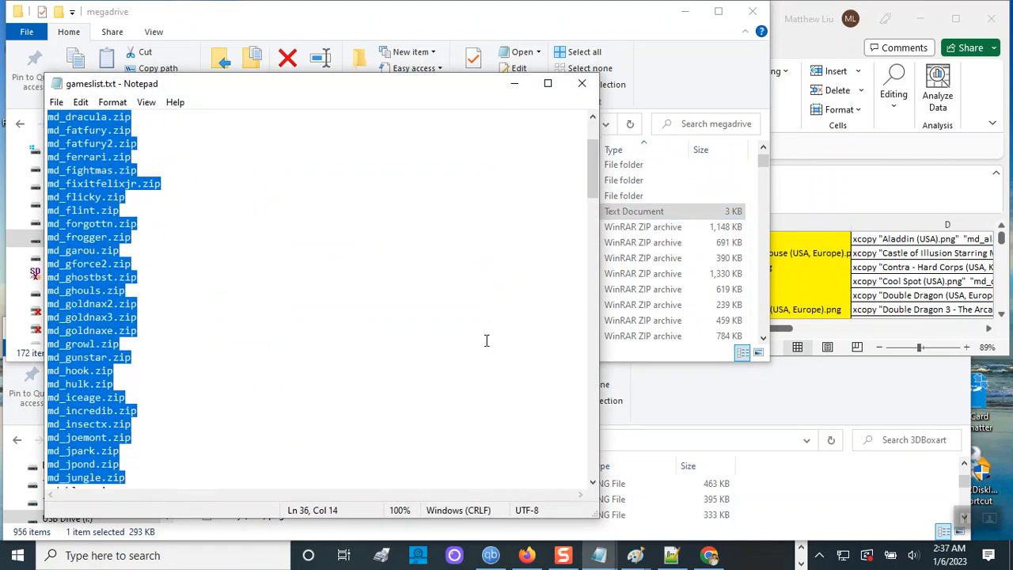
pyautogui.click(582, 86)
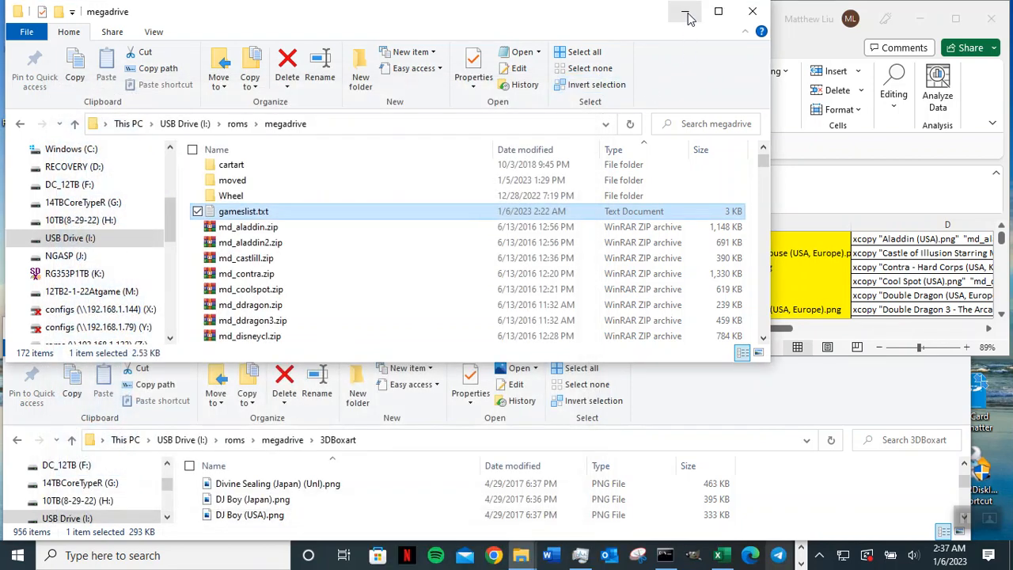
pyautogui.click(687, 15)
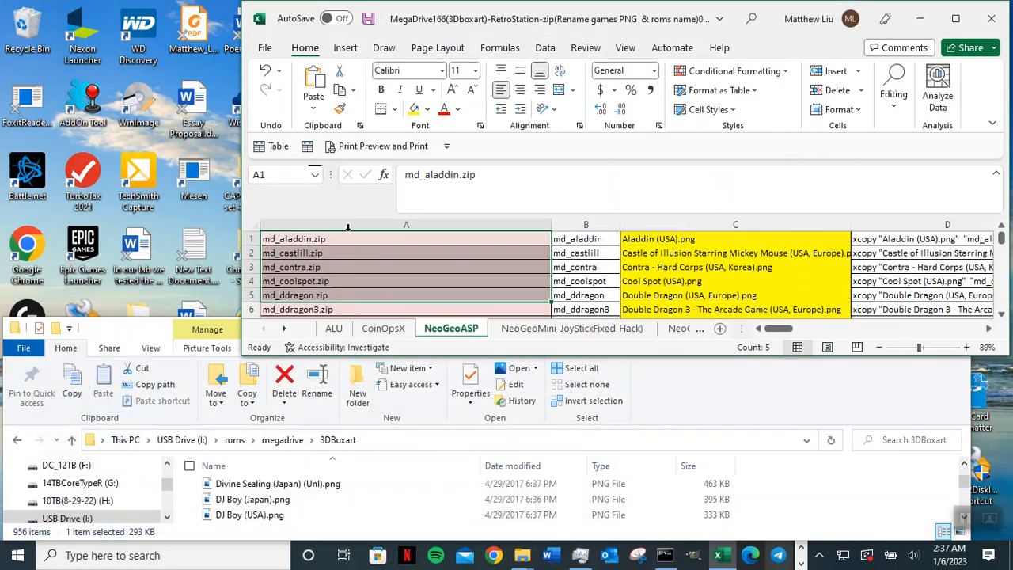
# - Select A1:A6 in the worksheet, show the available sort orders and dismiss them without sorting
pyautogui.moveTo(326, 238); pyautogui.dragTo(336, 309)
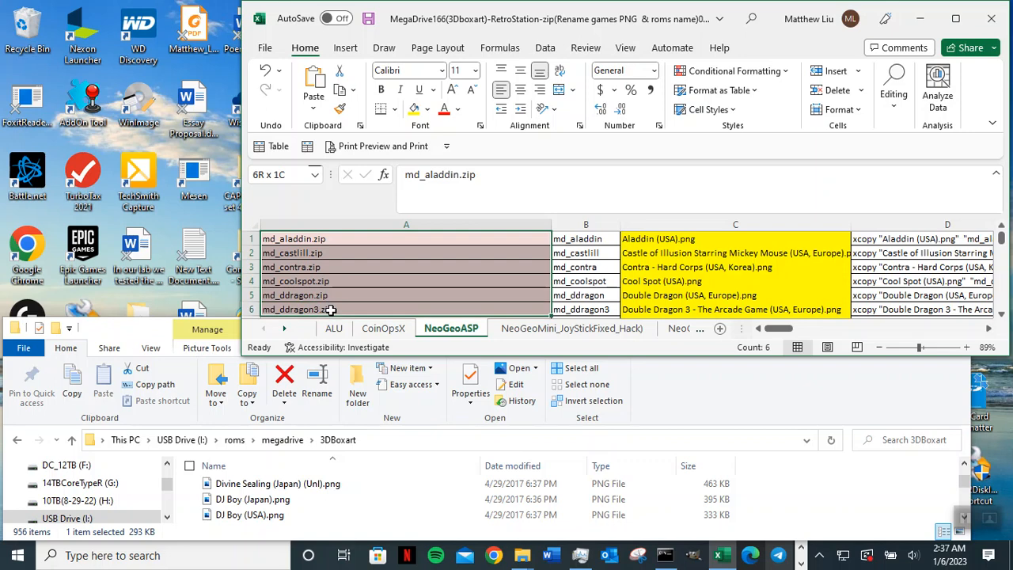
pyautogui.rightClick(368, 277)
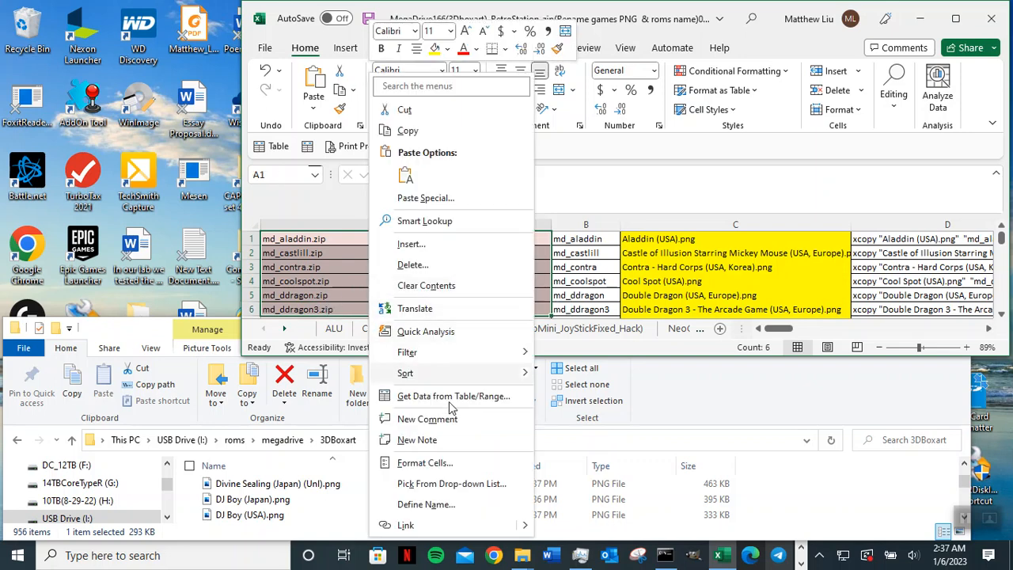
pyautogui.moveTo(475, 372)
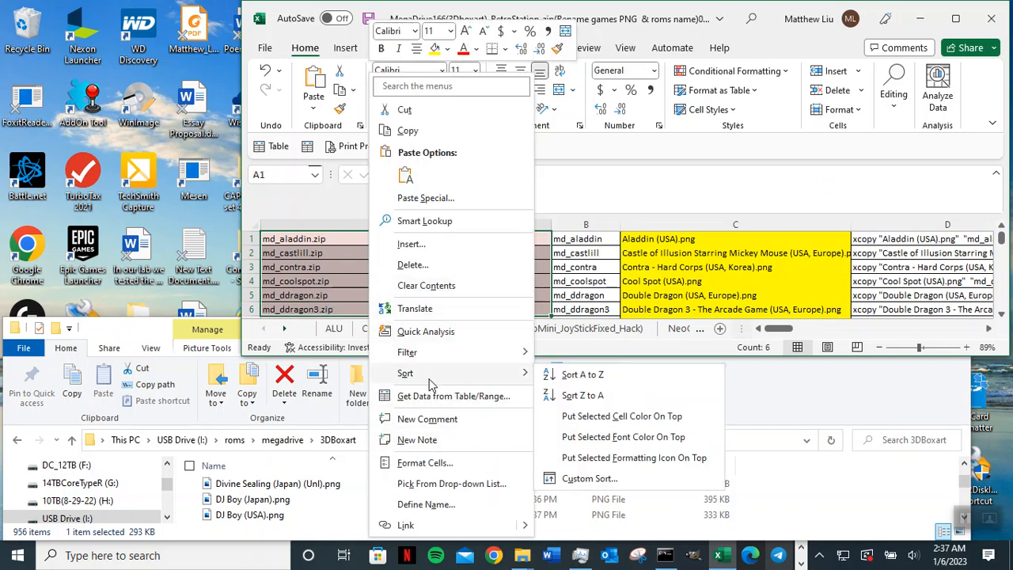
pyautogui.click(326, 255)
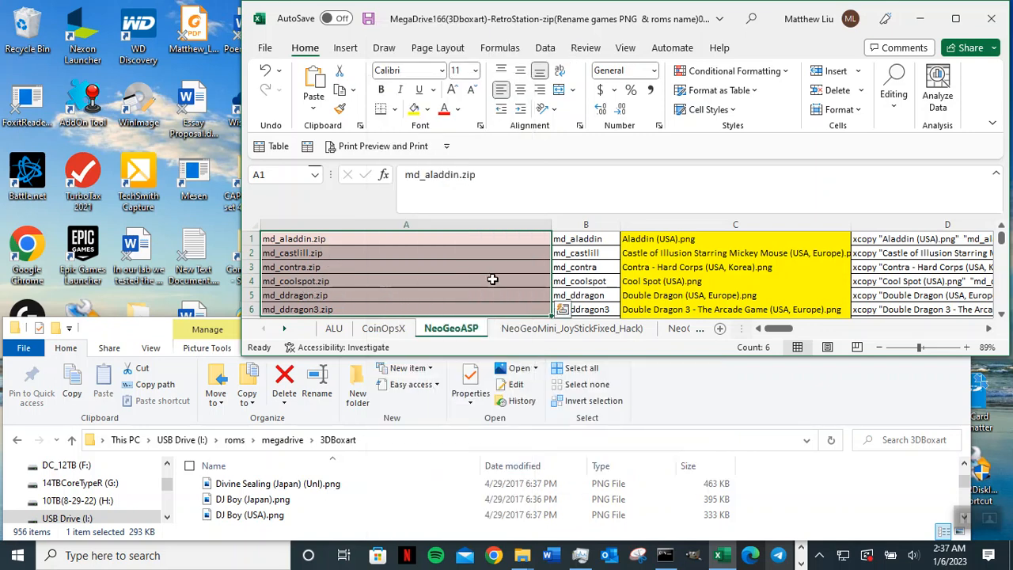
# - Examine the formula =LEFT(A1,LEN(A1)-4) in B1, highlighting its LEN(A1) part, and confirm the cell entry
pyautogui.click(582, 239)
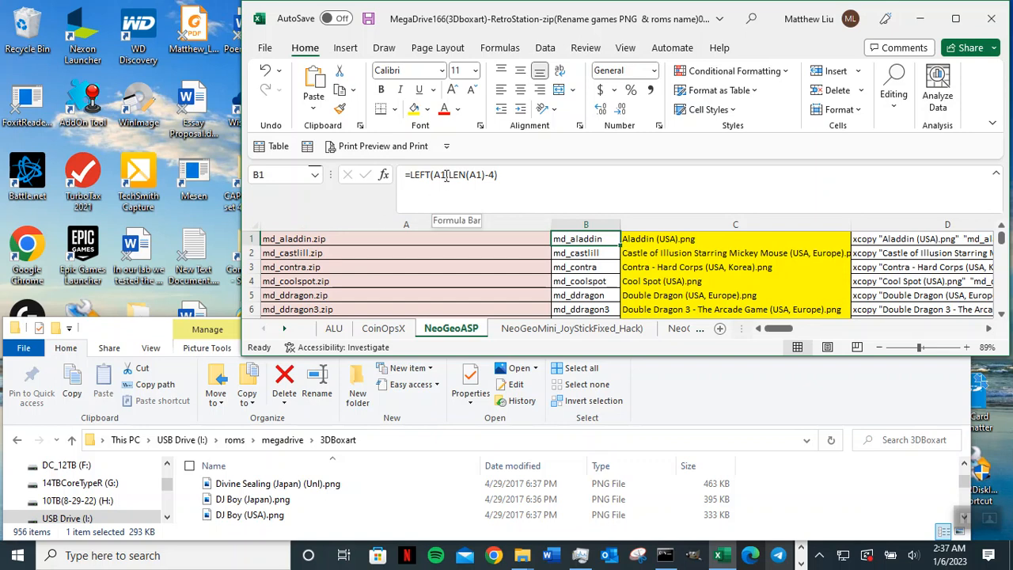
pyautogui.moveTo(449, 174); pyautogui.dragTo(485, 174)
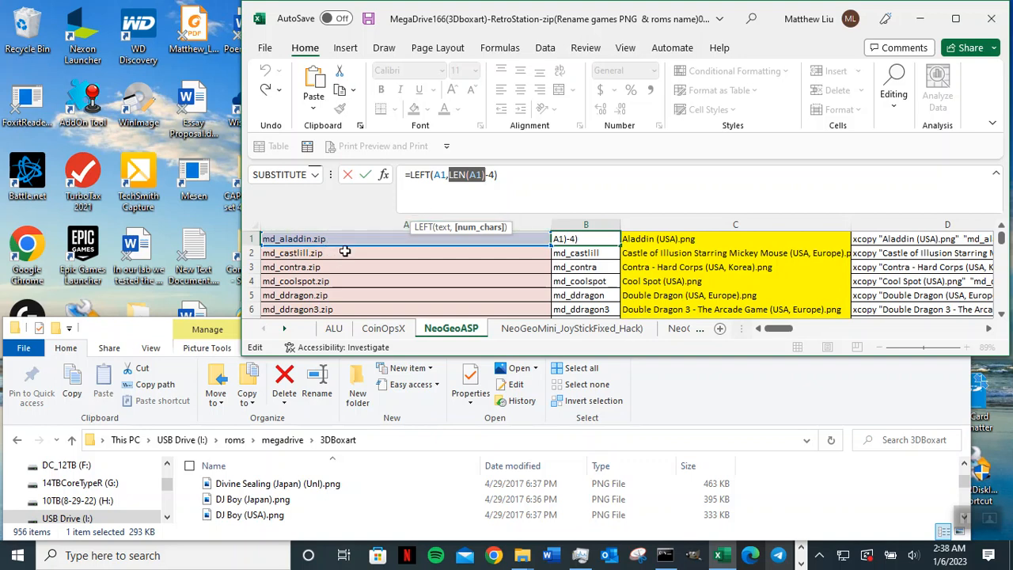
pyautogui.click(425, 198)
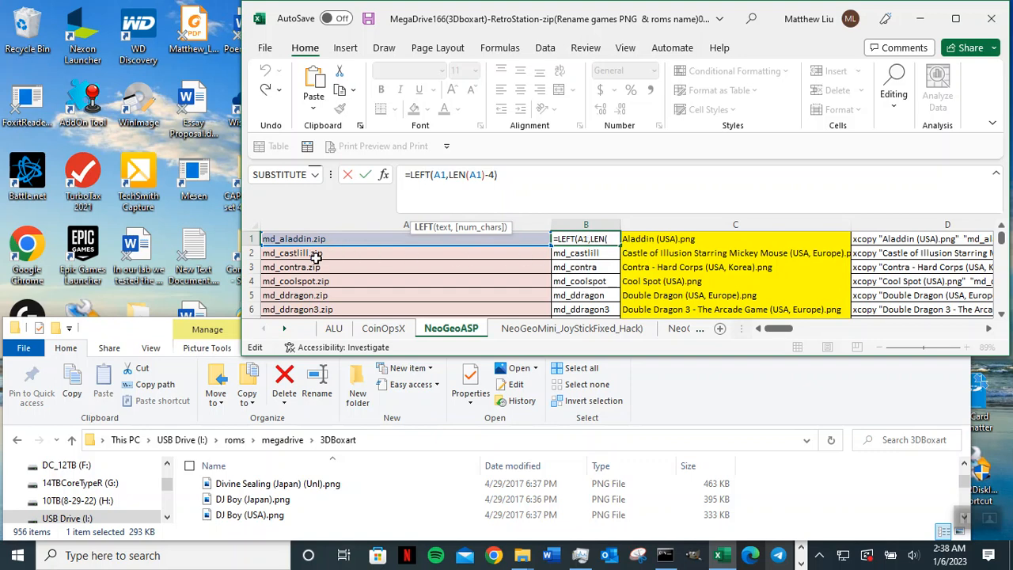
pyautogui.click(522, 171)
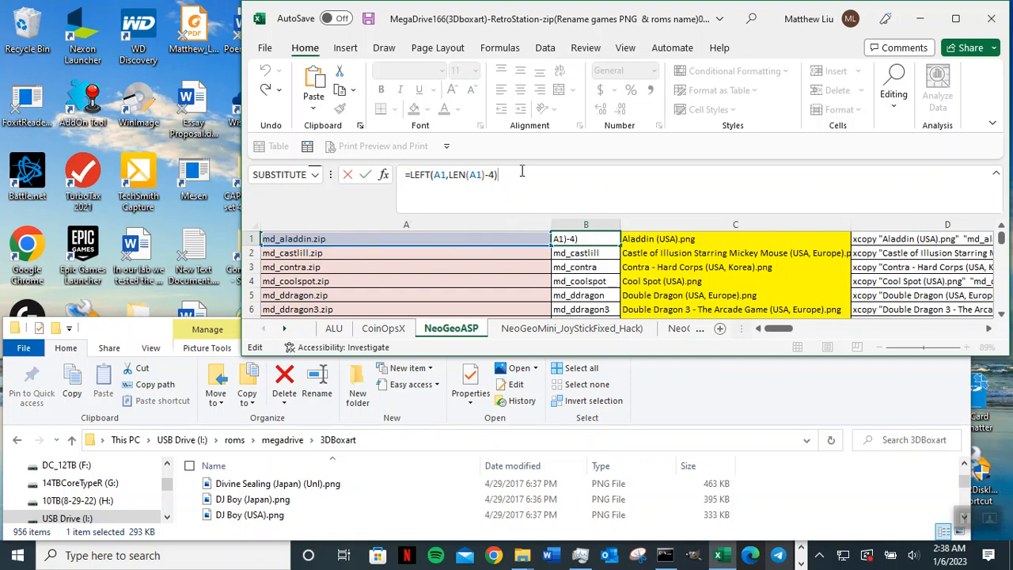
pyautogui.hotkey('ctrl', 'Return')
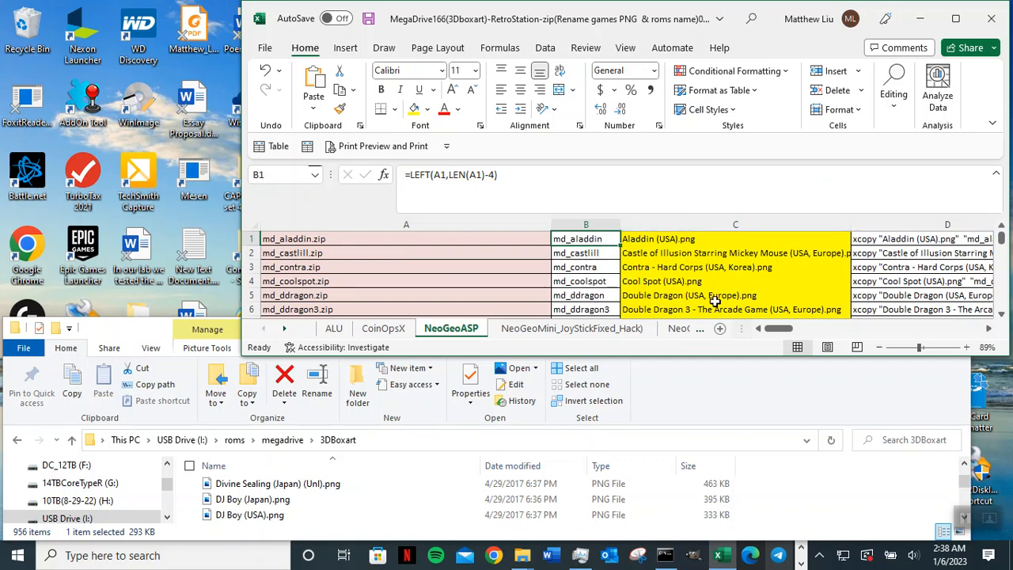
# - Review the PNG box art file names in column C, checking cells C1, C6 and C7
pyautogui.click(698, 243)
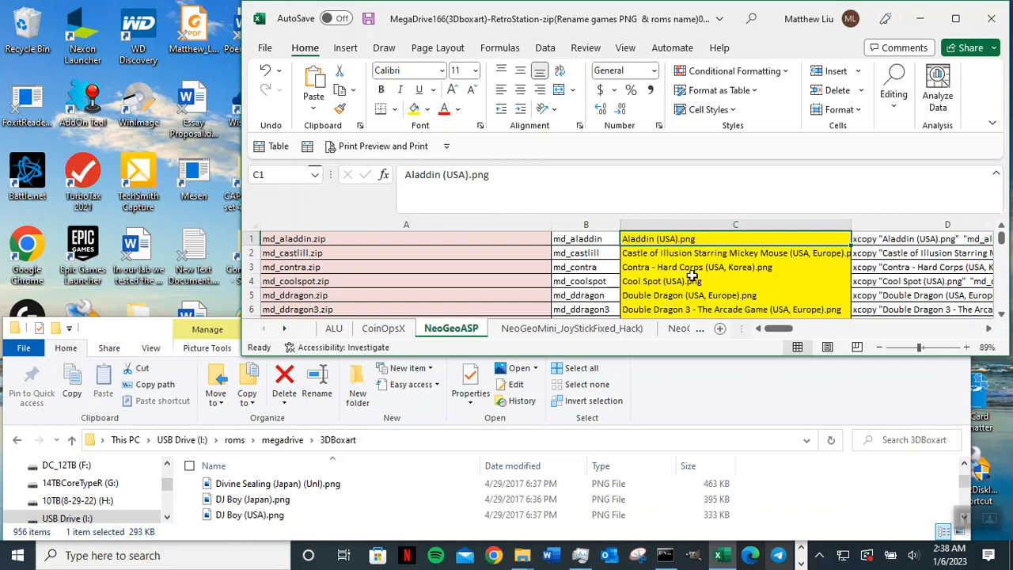
pyautogui.click(688, 311)
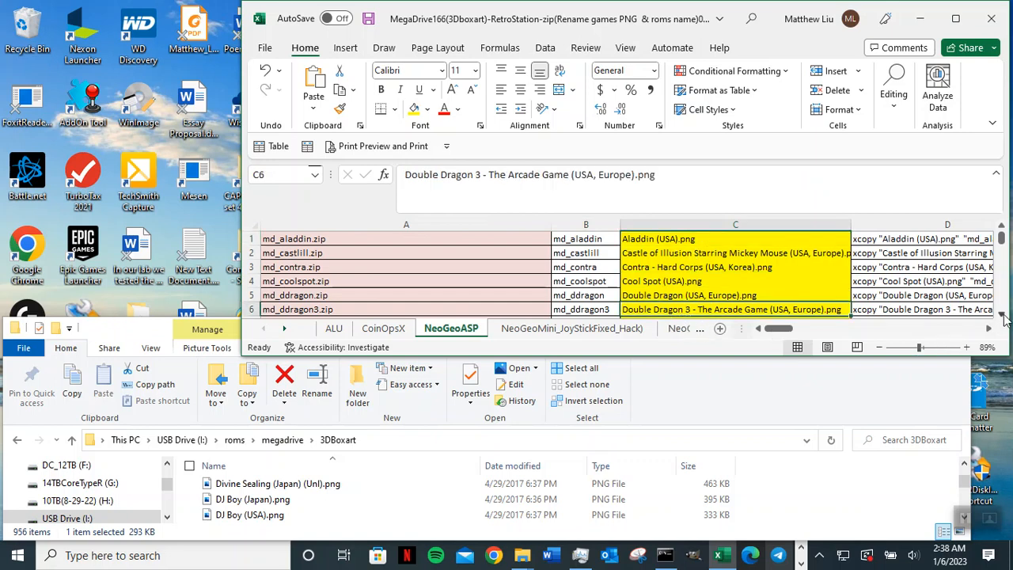
pyautogui.click(1001, 314)
pyautogui.click(1001, 315)
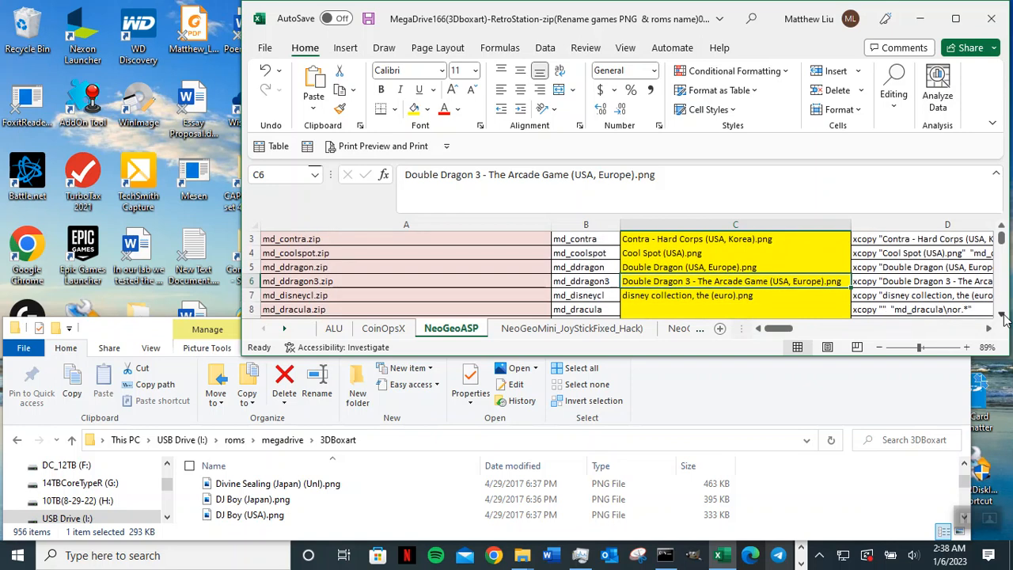
pyautogui.click(654, 295)
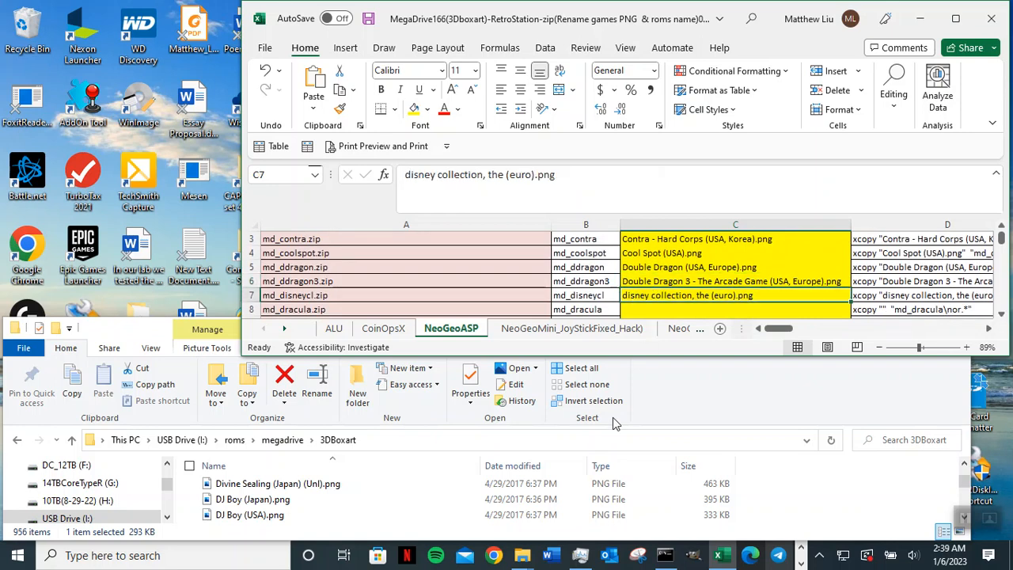
# - Switch to Firefox and review the image searches "The disney collection transparent" and "the disney collection megadrive 3D box art"
pyautogui.click(800, 563)
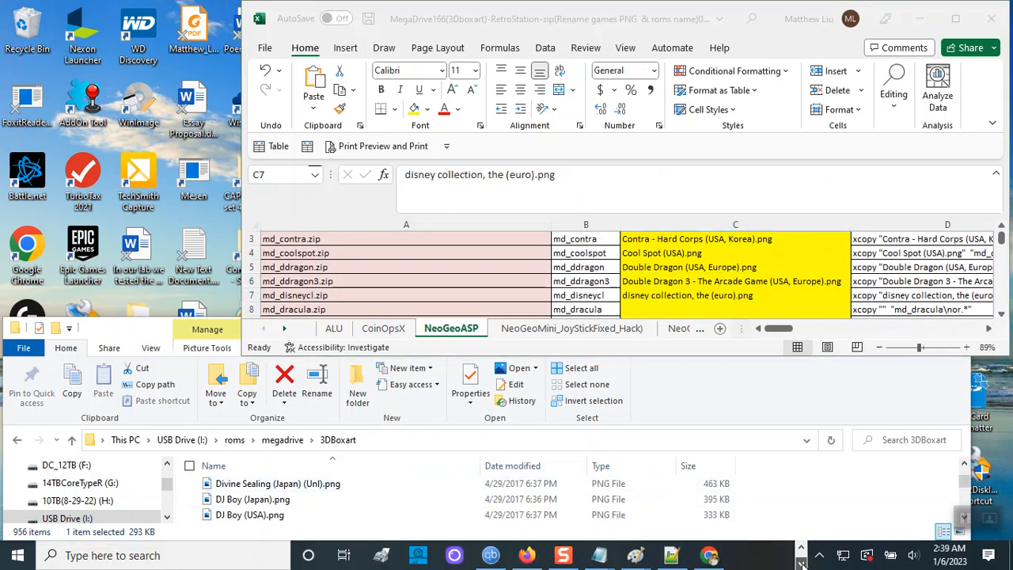
pyautogui.click(524, 557)
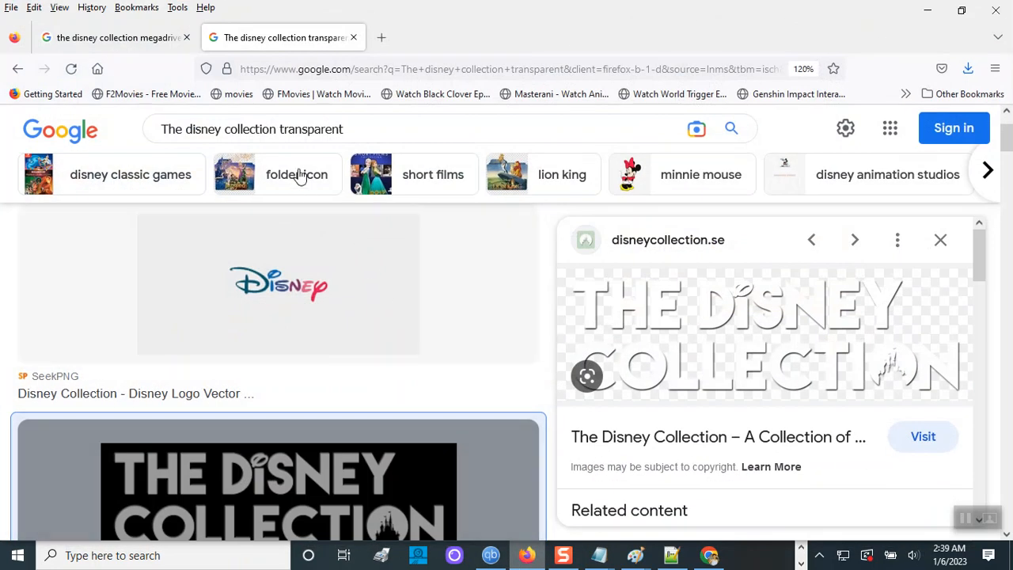
pyautogui.moveTo(163, 129); pyautogui.dragTo(278, 123)
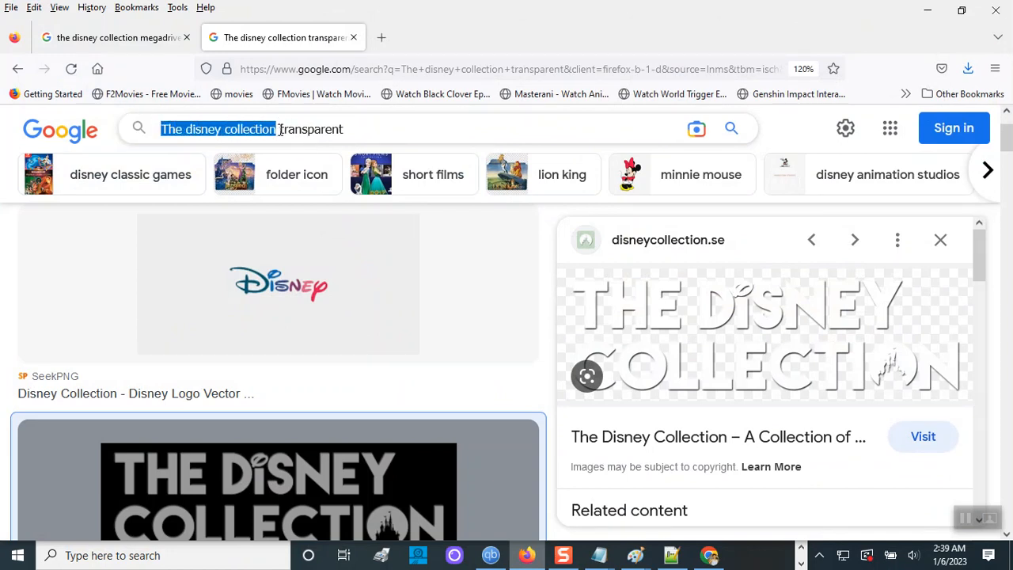
pyautogui.moveTo(280, 130); pyautogui.dragTo(366, 126)
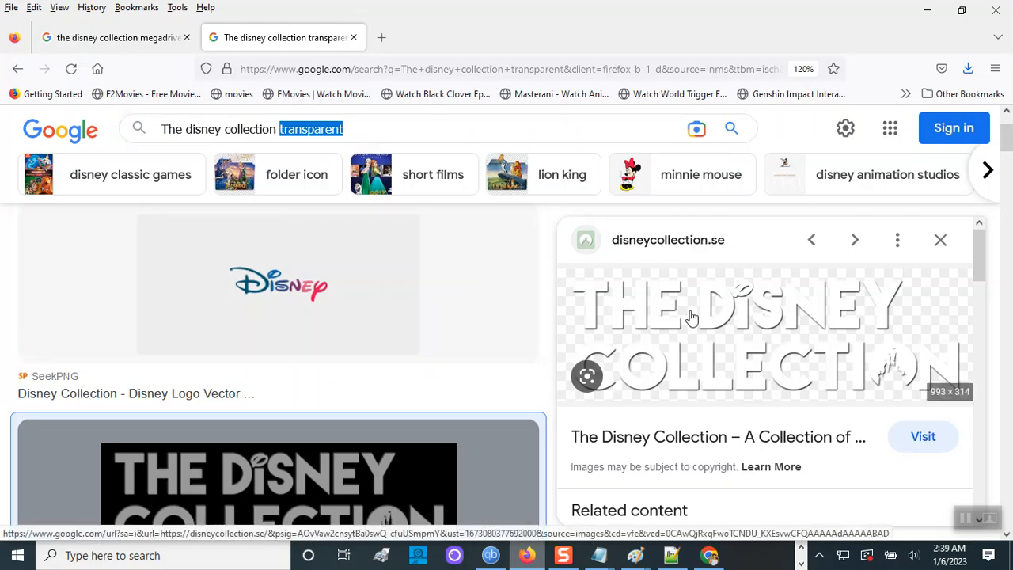
pyautogui.click(124, 43)
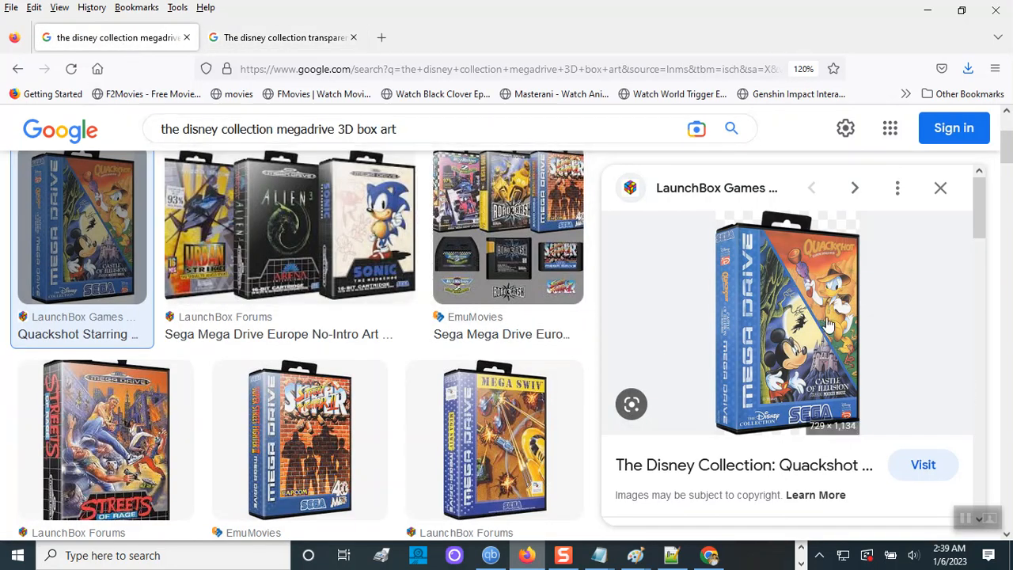
pyautogui.click(339, 129)
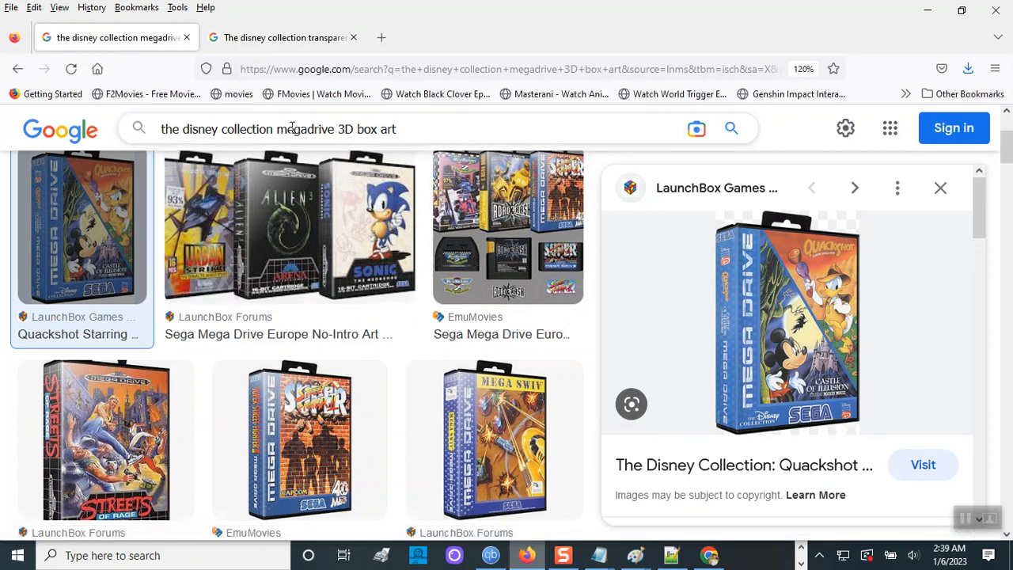
# - Change "megadrive" to "genesis" in the image query, search for "the disney collection genesis 3D box art", and look through the results
pyautogui.moveTo(276, 129); pyautogui.dragTo(416, 129)
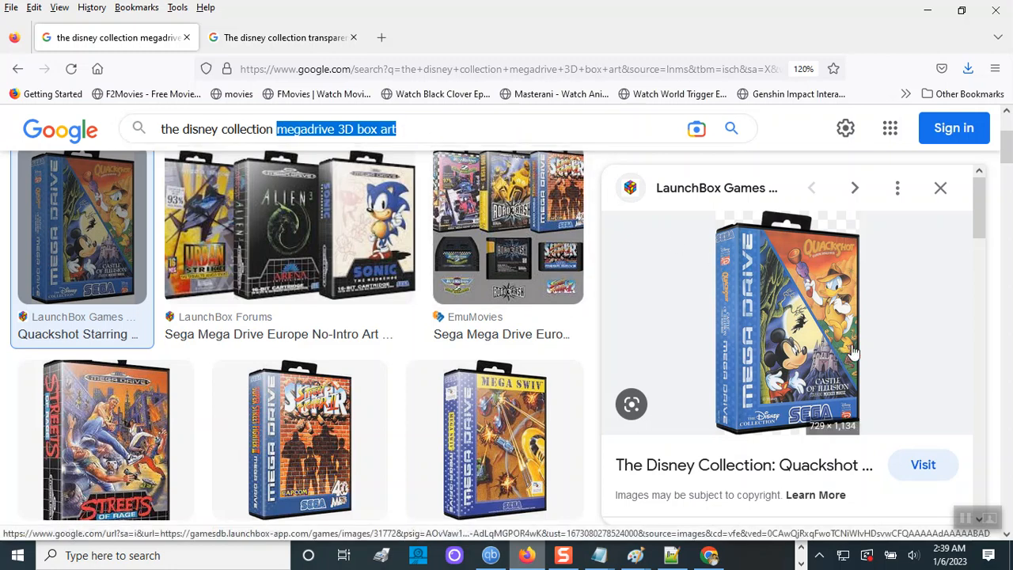
pyautogui.click(335, 131)
pyautogui.moveTo(335, 131); pyautogui.dragTo(278, 135)
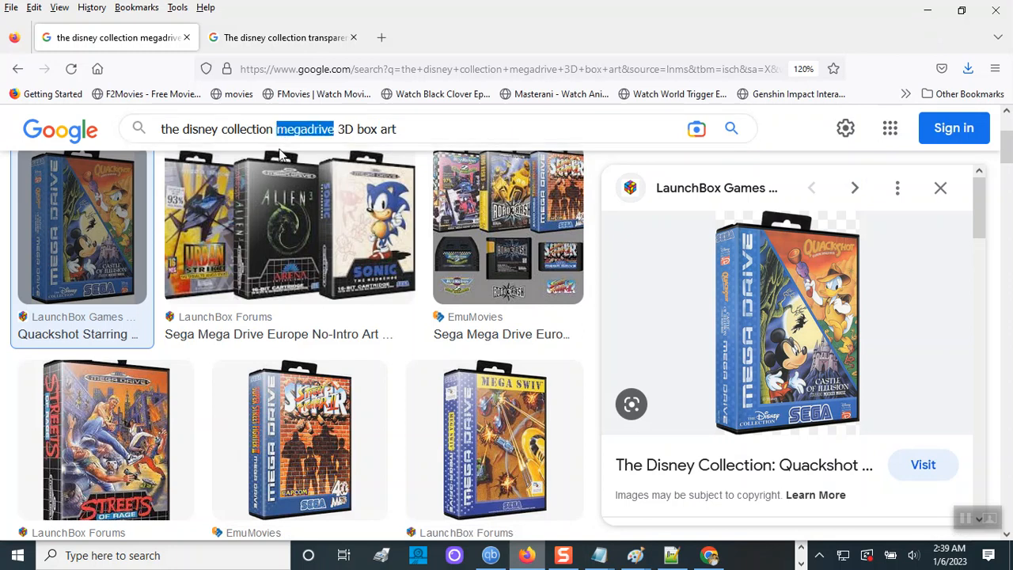
pyautogui.write('gensis')
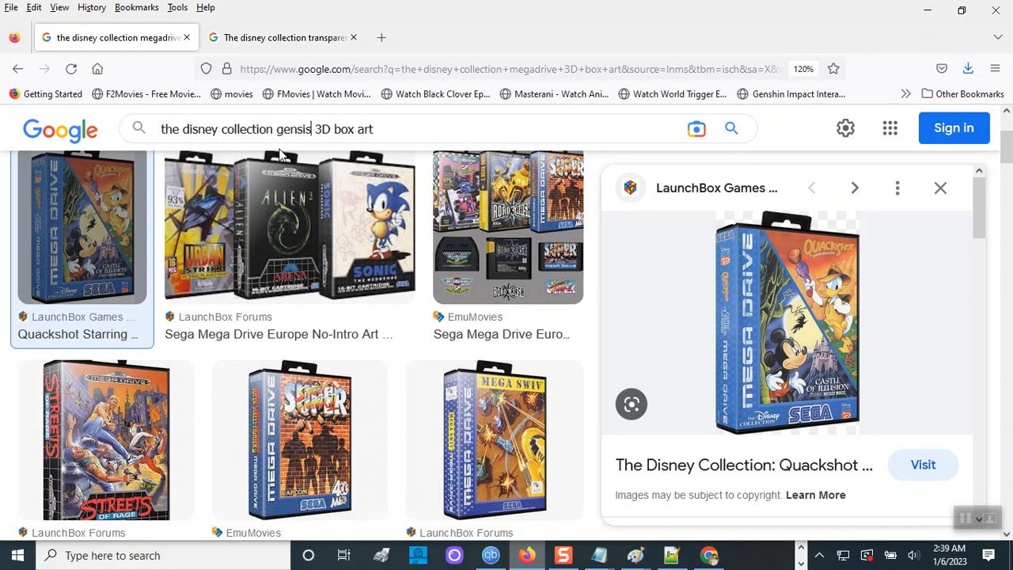
pyautogui.press('BackSpace')
pyautogui.press('BackSpace')
pyautogui.press('BackSpace')
pyautogui.write('esis')
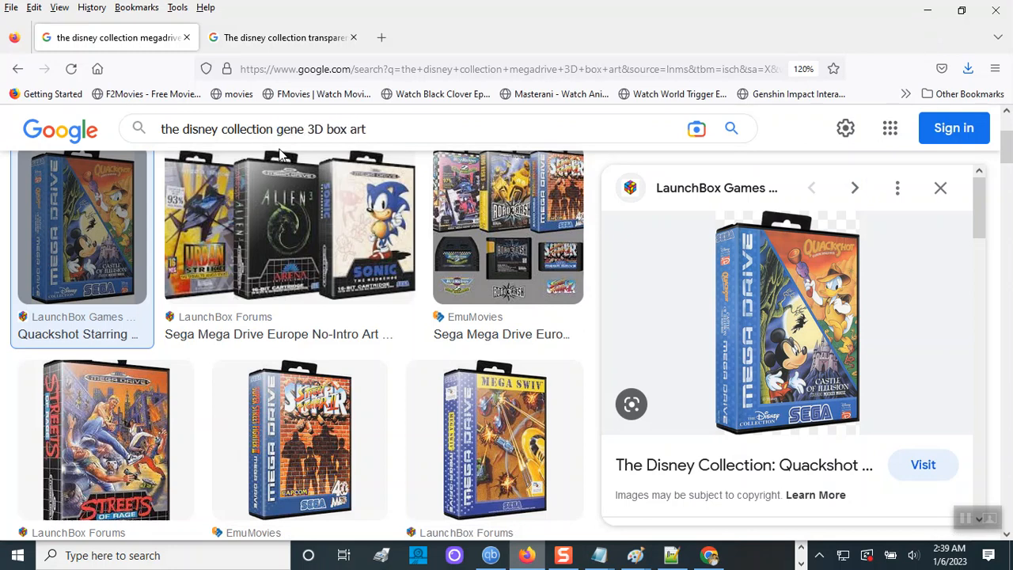
pyautogui.press('Return')
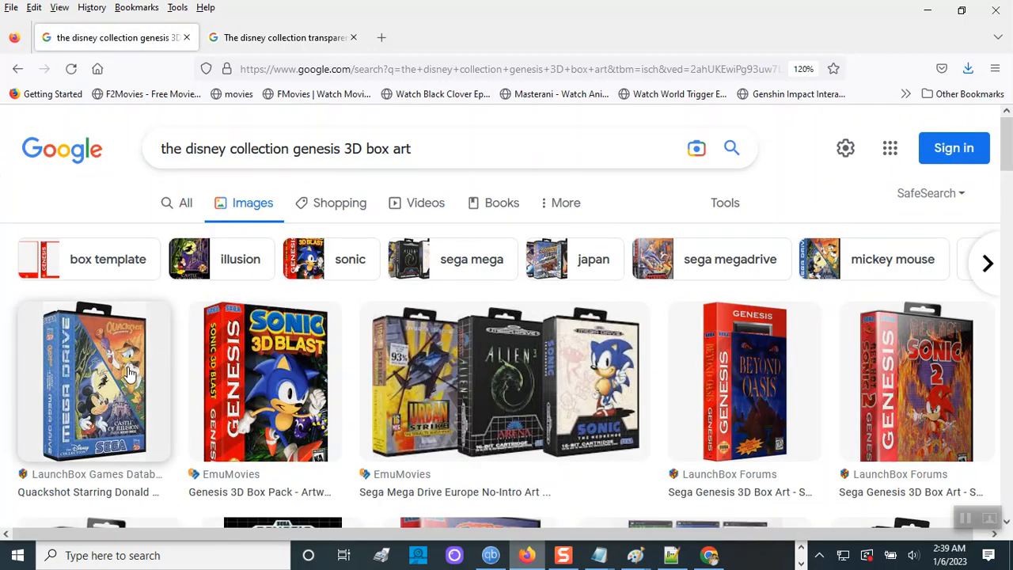
pyautogui.scroll(-1, 434, 344)
pyautogui.scroll(-3, 435, 343)
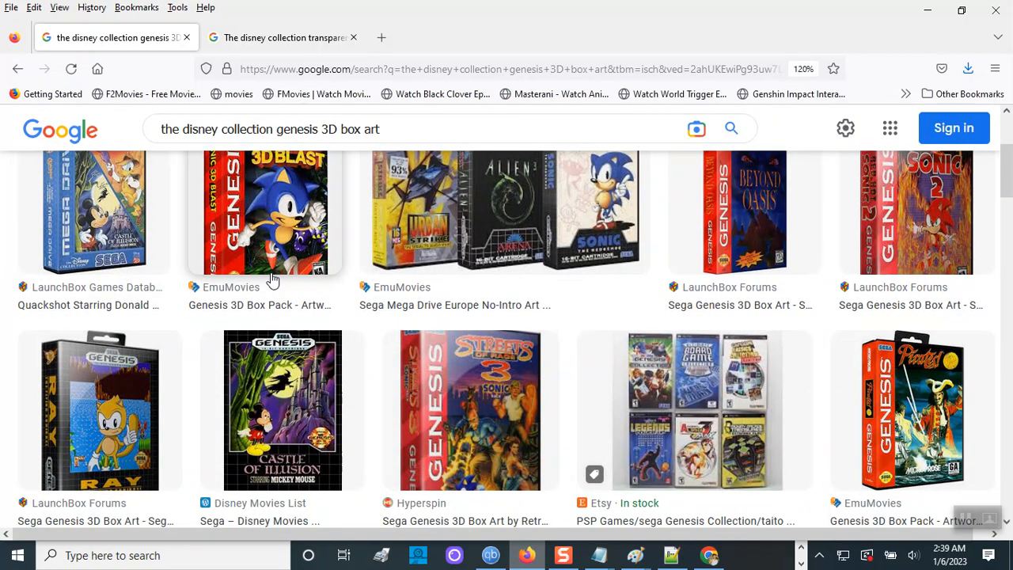
pyautogui.scroll(-5, 731, 344)
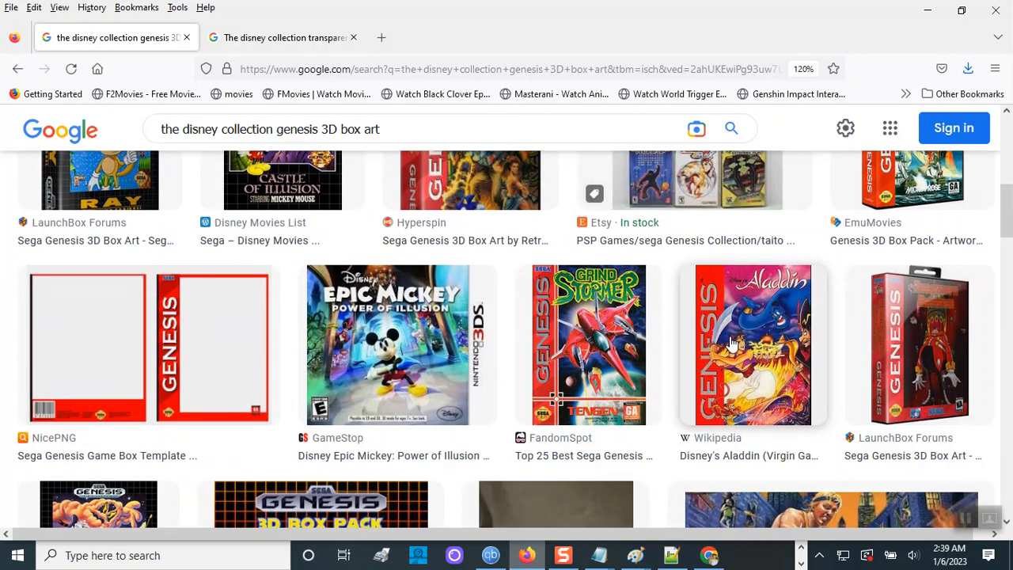
pyautogui.scroll(-2, 717, 344)
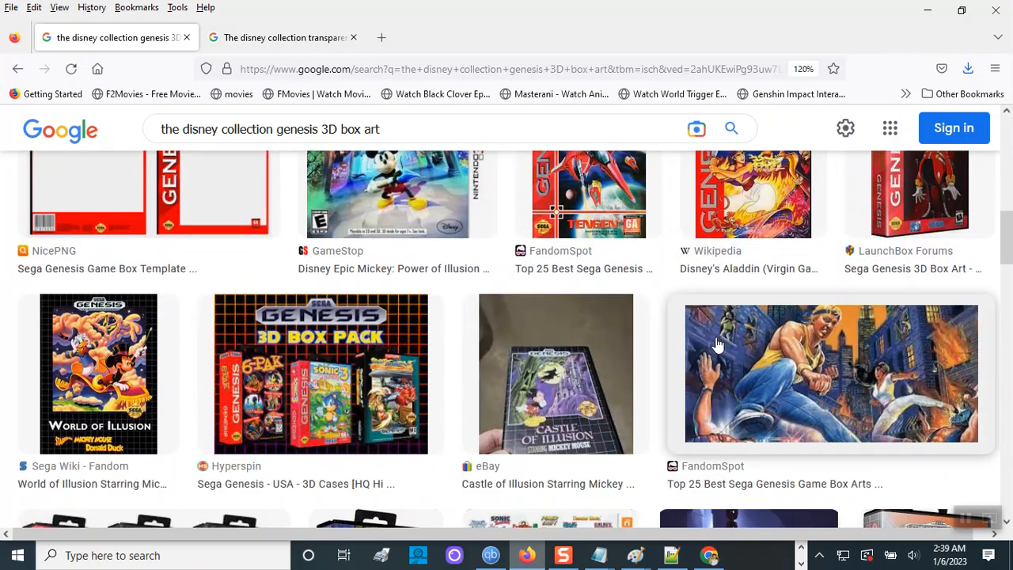
pyautogui.scroll(7, 744, 335)
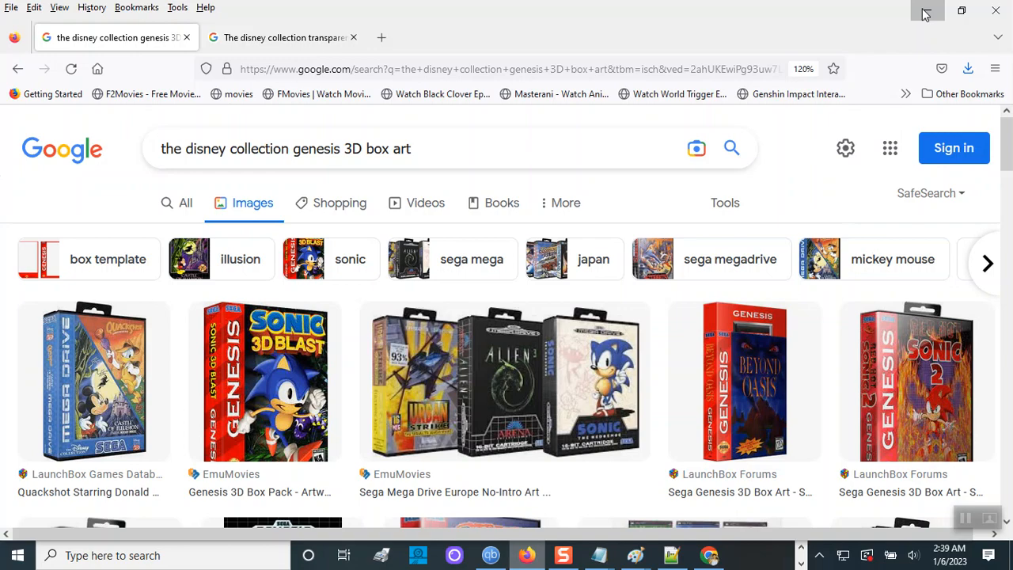
# - Minimize the browser and bring the MegaDrive166 Excel workbook to the front
pyautogui.click(926, 13)
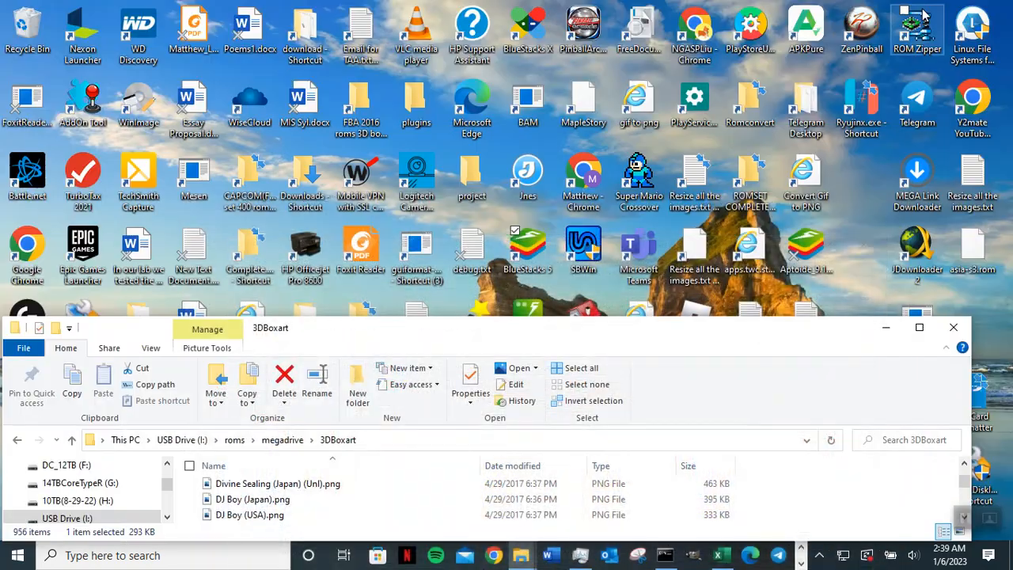
pyautogui.click(522, 298)
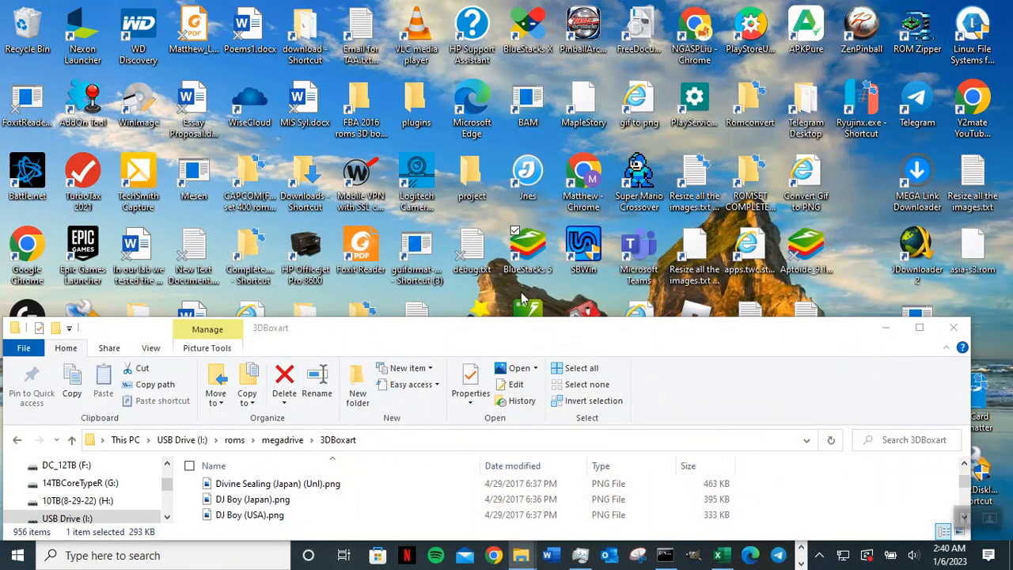
pyautogui.hotkey('alt', 'Tab')
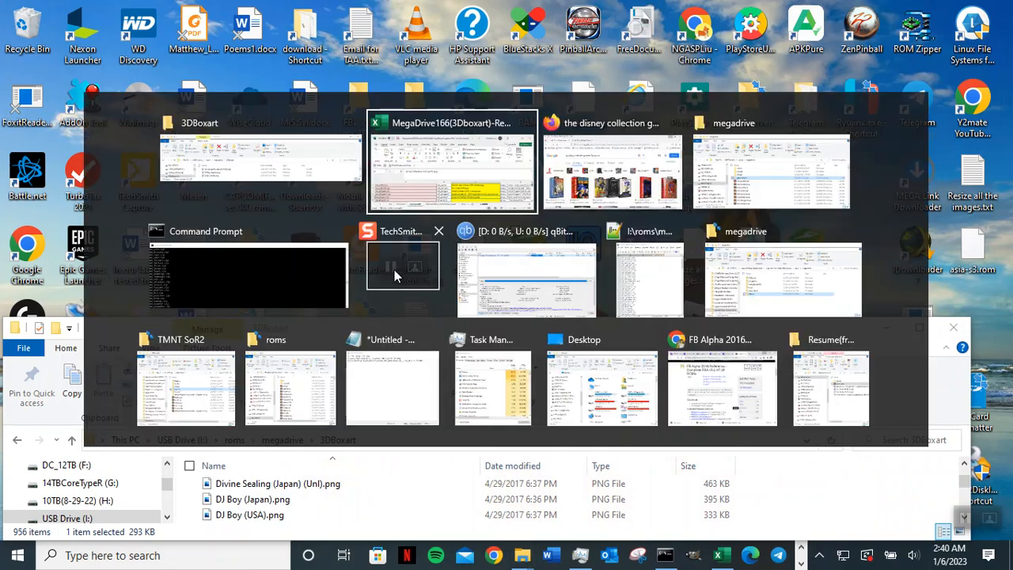
pyautogui.click(284, 174)
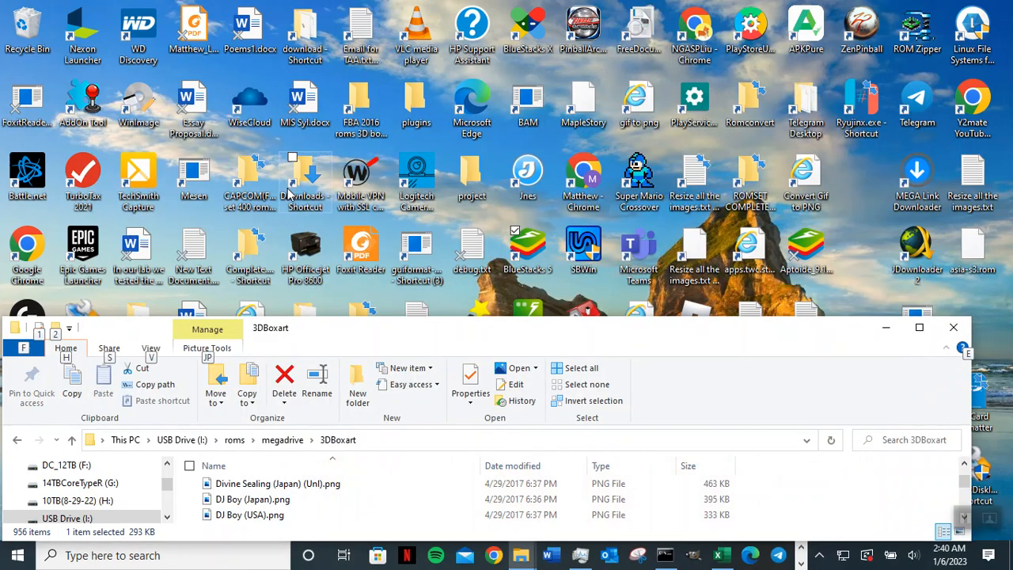
pyautogui.hotkey('alt', 'Tab')
pyautogui.click(430, 185)
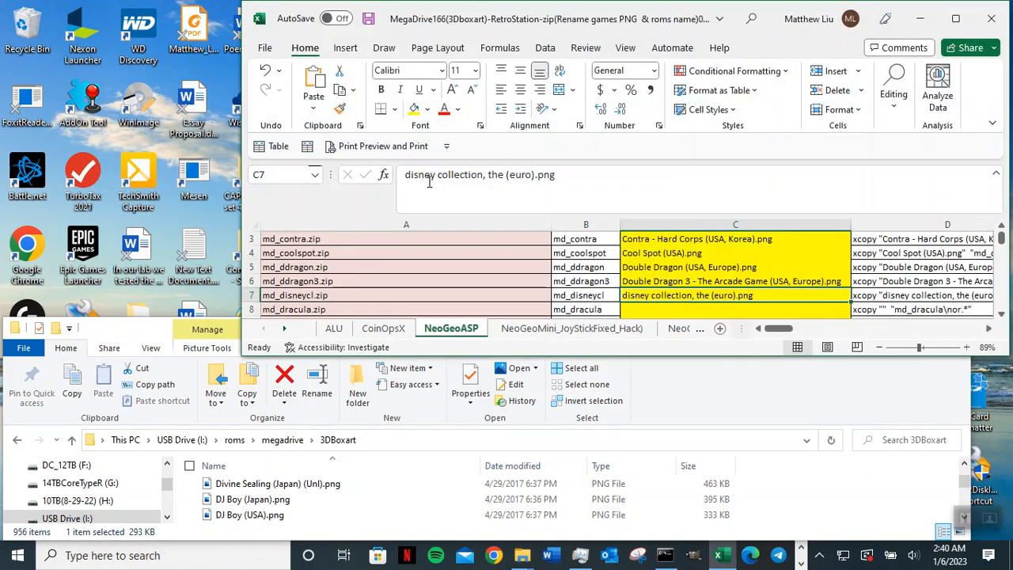
# - Switch to the megadrive folder in File Explorer and open md_disneycl.zip as an archive in 7-Zip
pyautogui.hotkey('alt', 'Tab')
pyautogui.hotkey('alt', 'Tab')
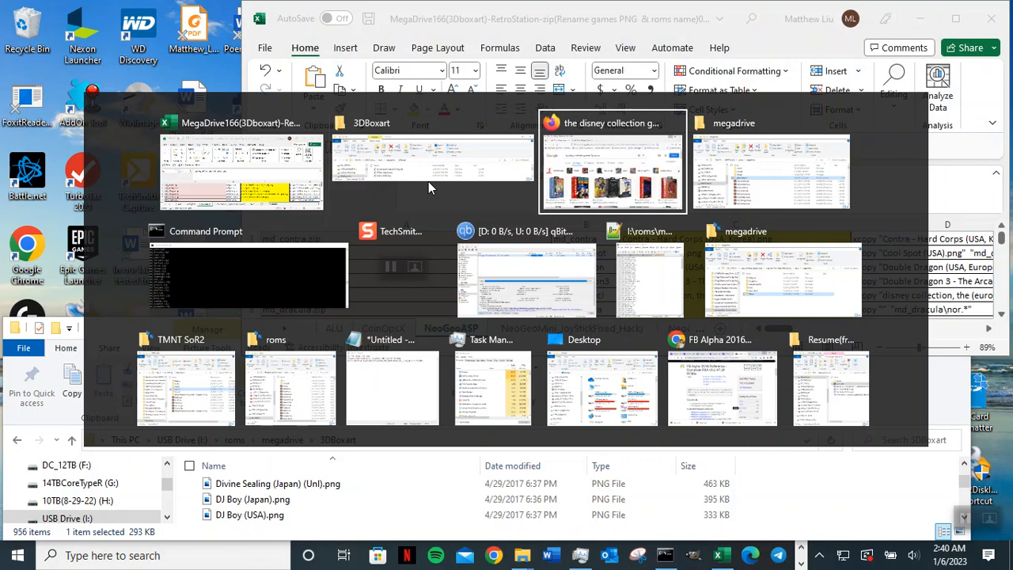
pyautogui.hotkey('alt', 'Tab')
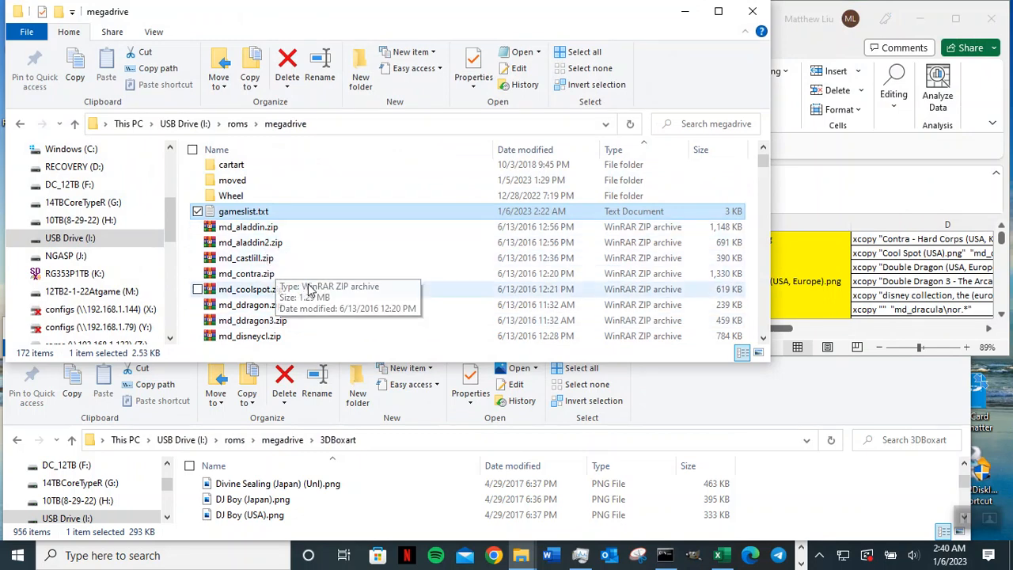
pyautogui.click(278, 337)
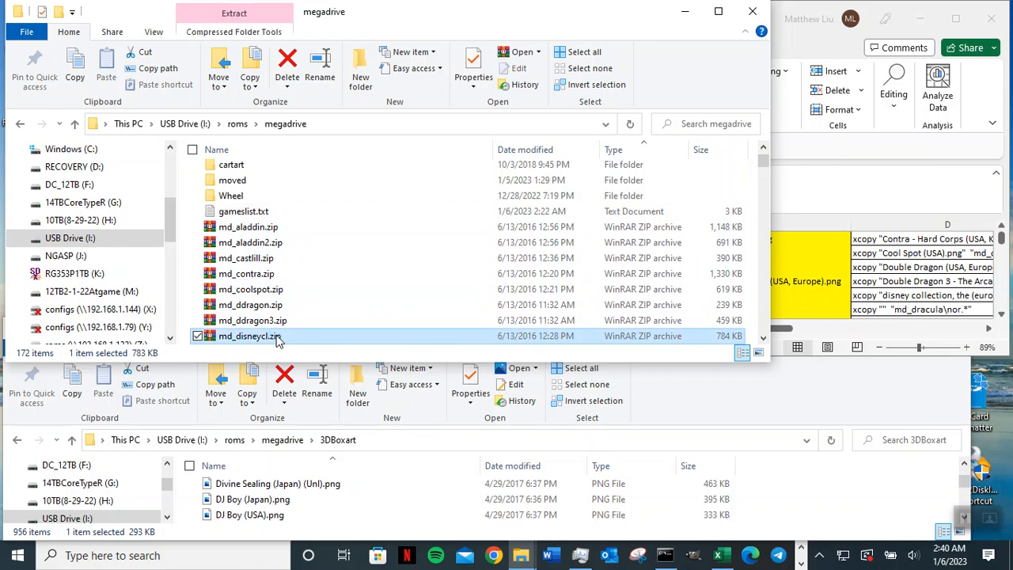
pyautogui.rightClick(271, 339)
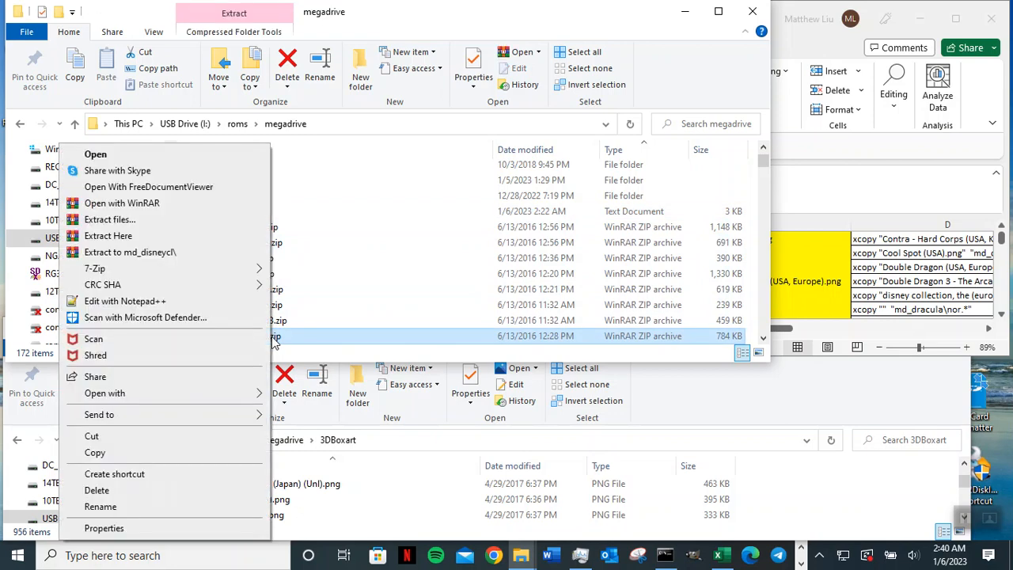
pyautogui.moveTo(110, 273)
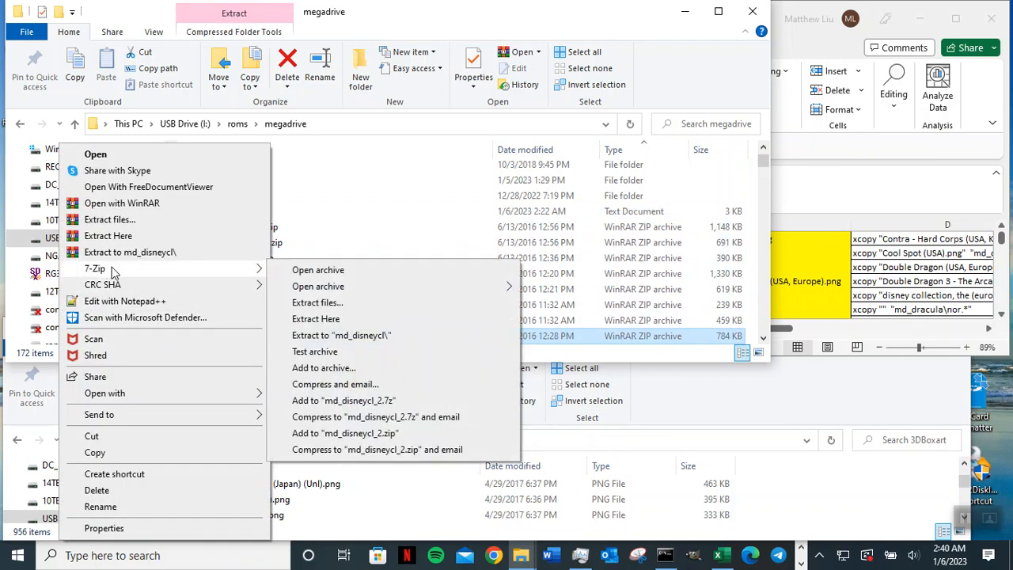
pyautogui.click(332, 271)
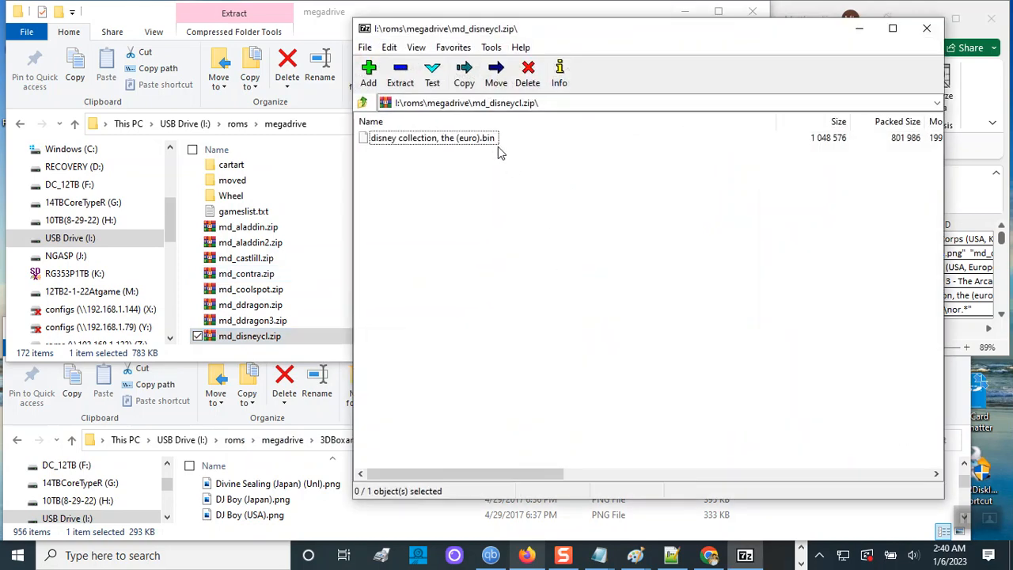
# - Copy the file name "disney collection, the (euro).bin" from inside the archive without renaming the file
pyautogui.click(498, 138)
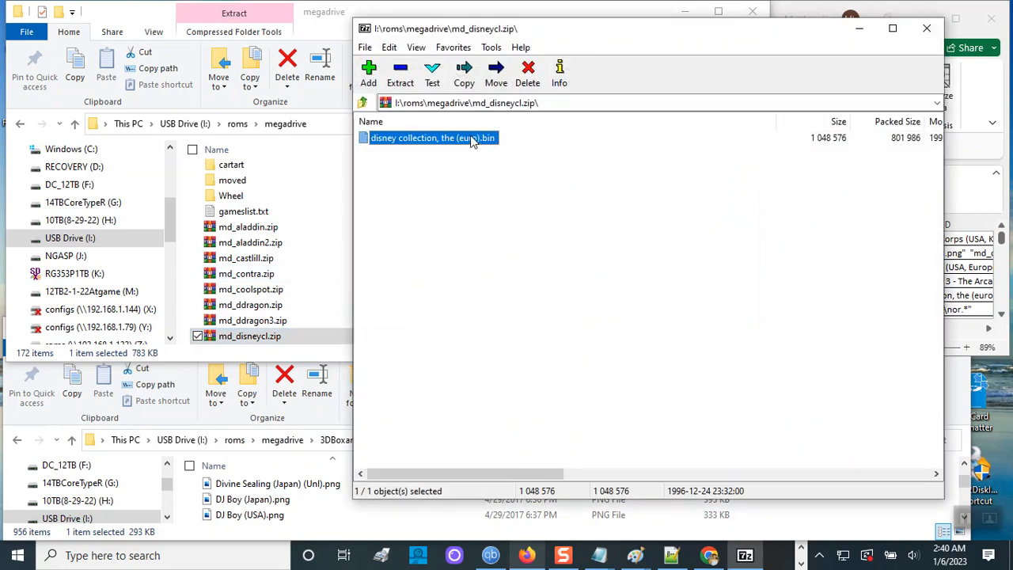
pyautogui.rightClick(470, 139)
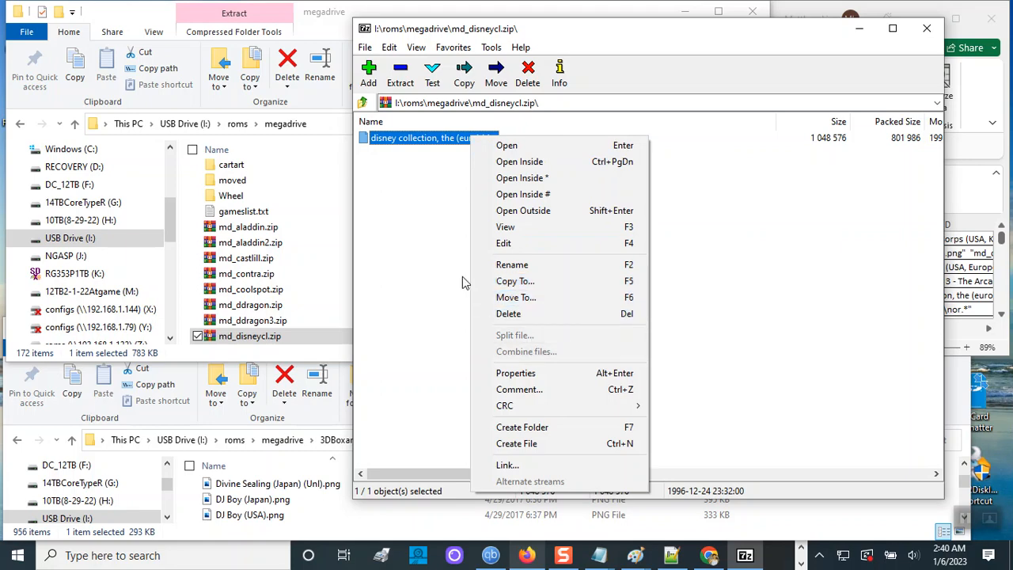
pyautogui.click(433, 139)
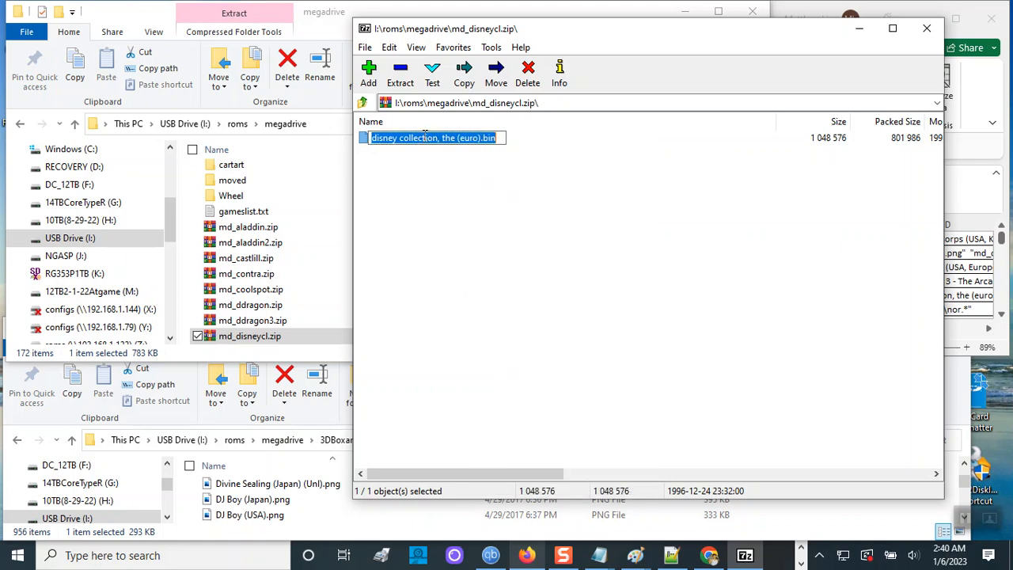
pyautogui.rightClick(433, 138)
pyautogui.click(348, 187)
# - Switch to Firefox and replace "the disney collection" in the search query with the copied name "disney collection, the (euro).bin"
pyautogui.click(533, 557)
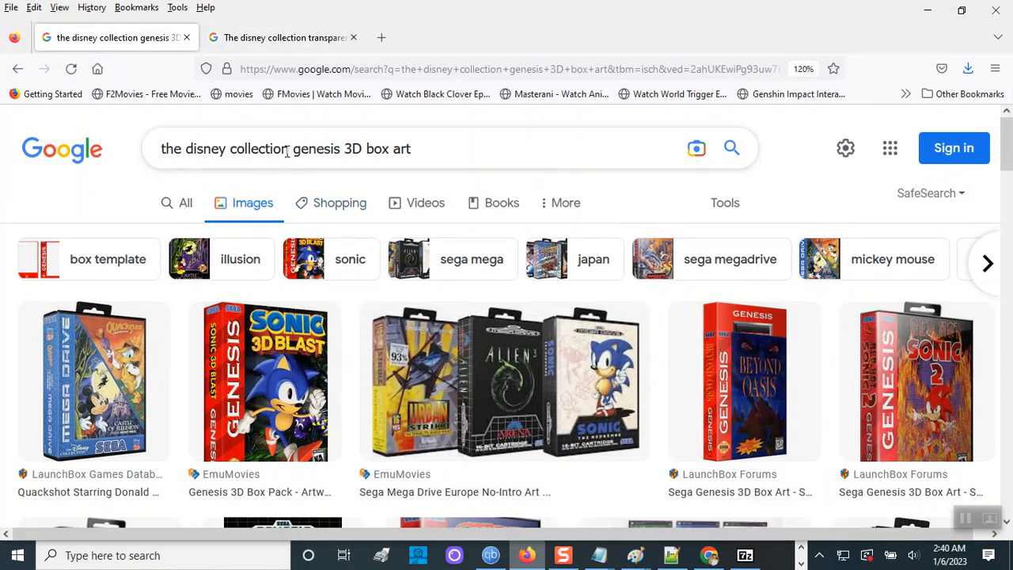
pyautogui.moveTo(286, 151); pyautogui.dragTo(119, 141)
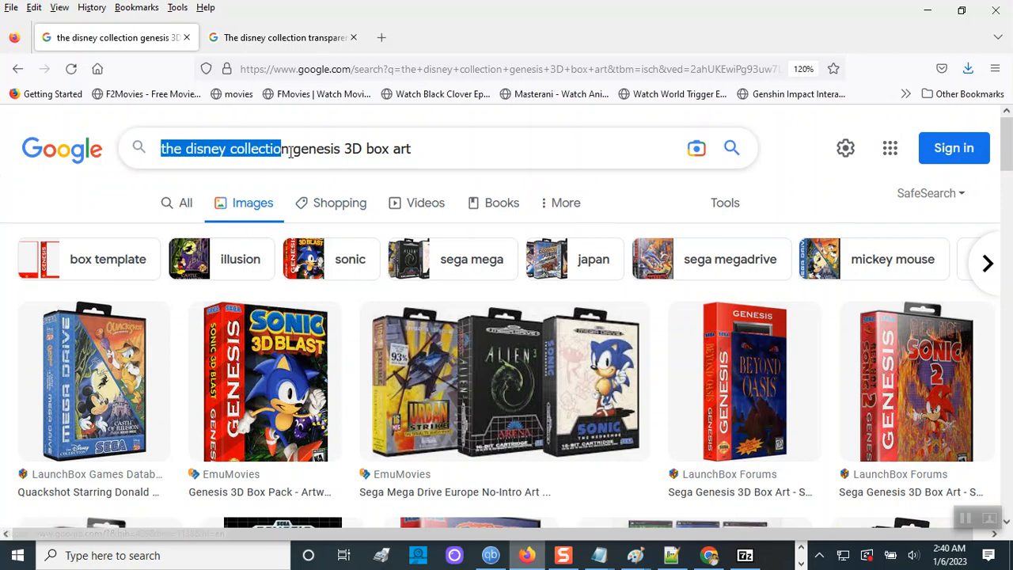
pyautogui.moveTo(289, 151); pyautogui.dragTo(119, 154)
pyautogui.rightClick(175, 160)
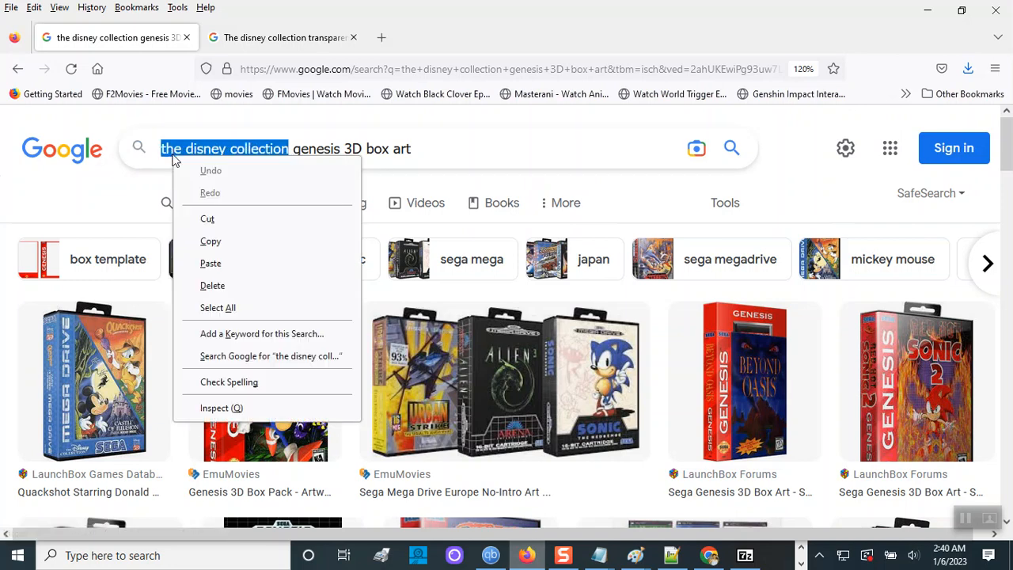
pyautogui.click(215, 262)
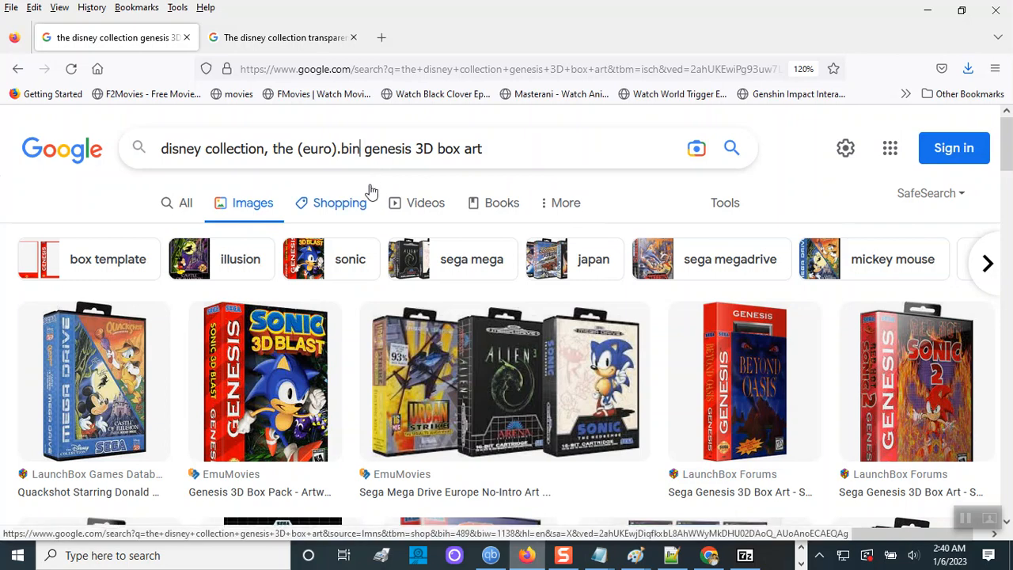
# - Remove "(euro).bin" from the query, search images for "disney collection, the genesis 3D box art", and look through the results
pyautogui.press('BackSpace')
pyautogui.press('BackSpace')
pyautogui.press('BackSpace')
pyautogui.press('BackSpace')
pyautogui.press('BackSpace')
pyautogui.press('BackSpace')
pyautogui.press('BackSpace')
pyautogui.press('BackSpace')
pyautogui.press('BackSpace')
pyautogui.press('BackSpace')
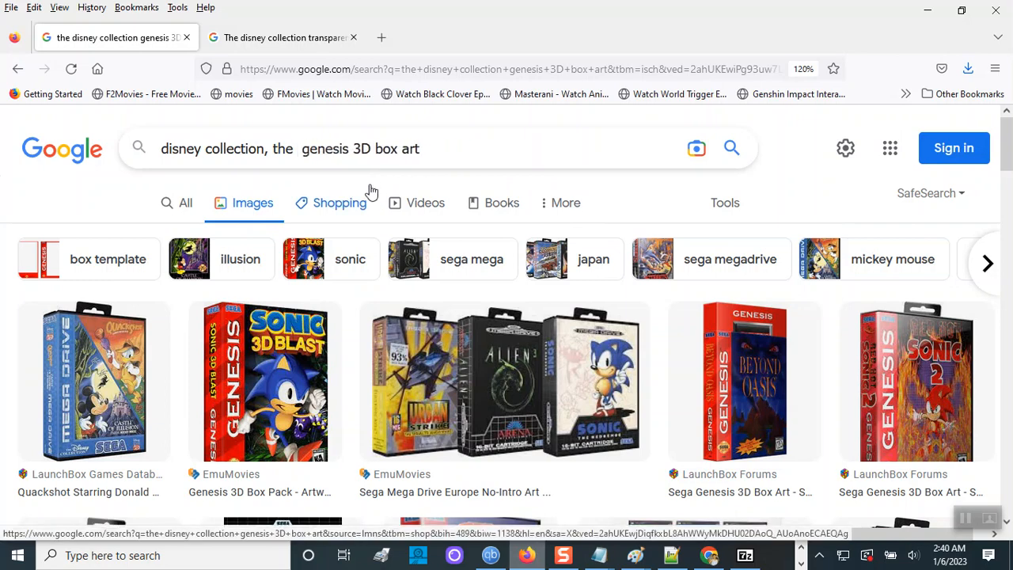
pyautogui.press('Return')
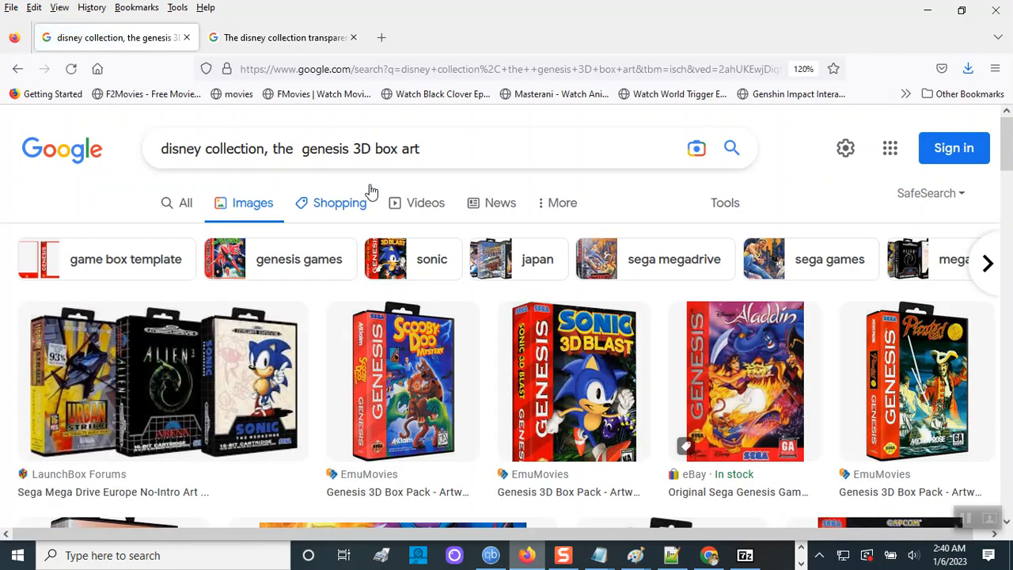
pyautogui.scroll(-3, 452, 289)
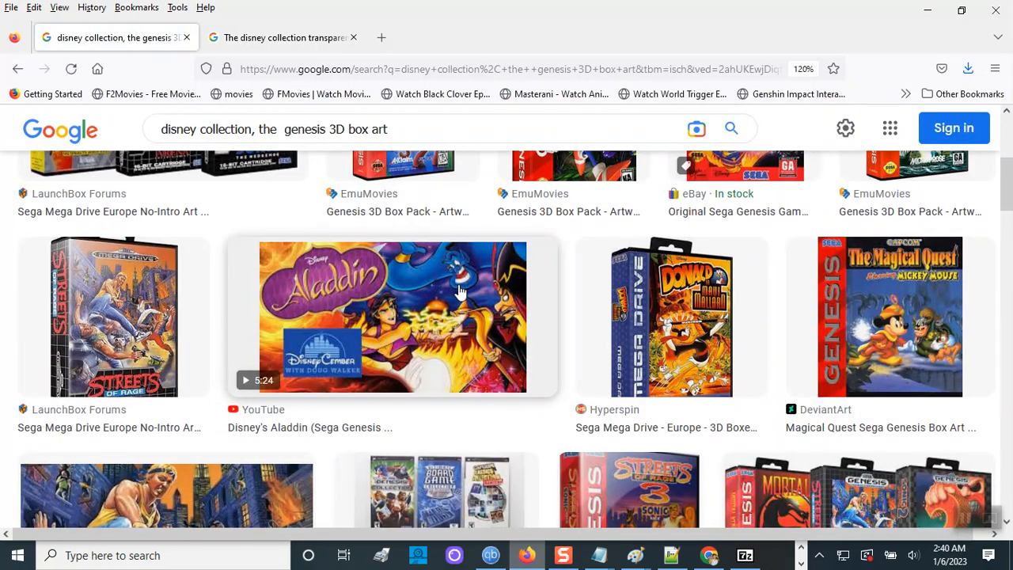
pyautogui.scroll(-3, 713, 364)
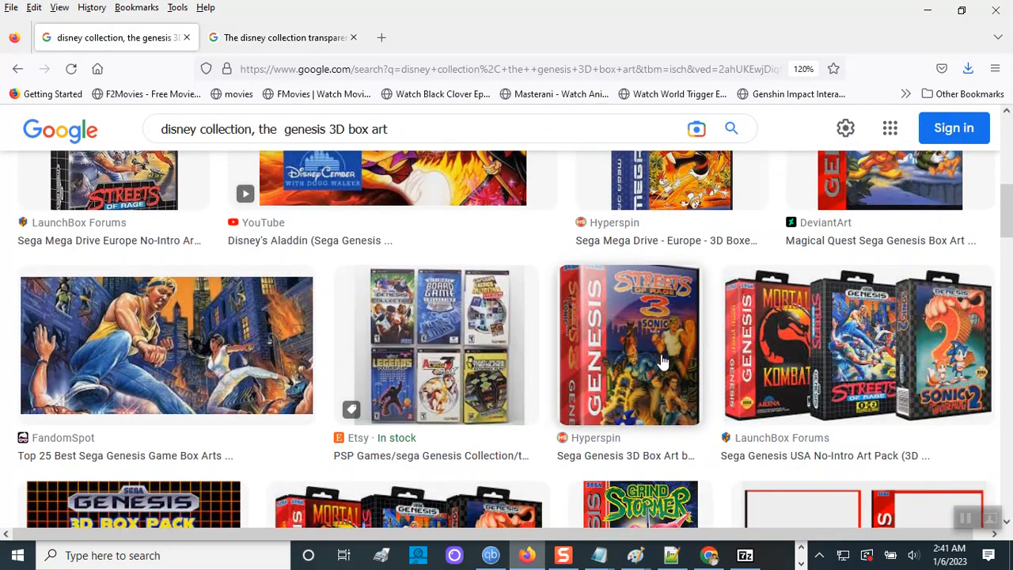
pyautogui.scroll(-3, 580, 336)
pyautogui.scroll(10, 577, 335)
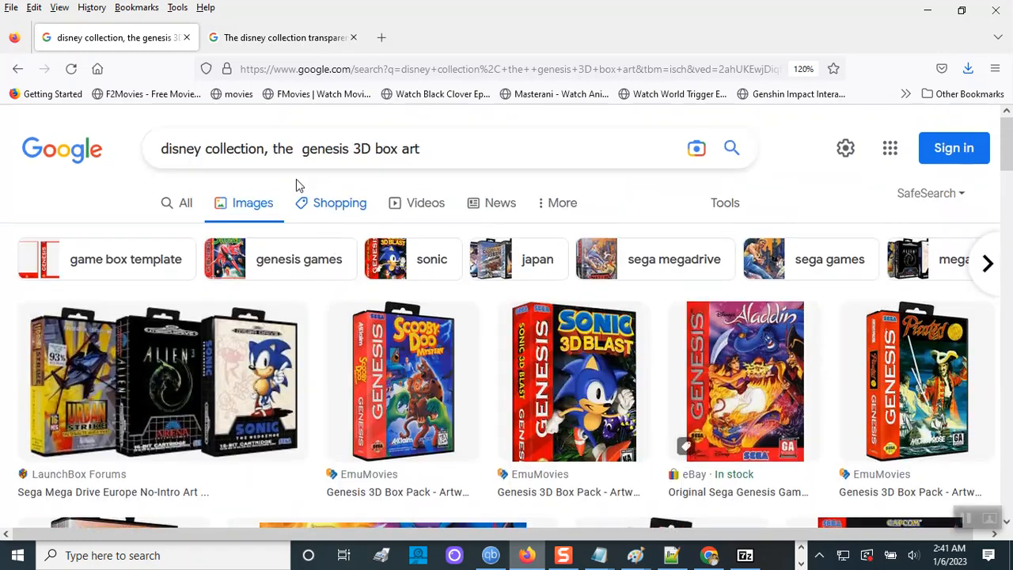
# - Move "the" to the front of the query and search images for "the disney collection genesis 3D box art"
pyautogui.click(292, 149)
pyautogui.press('BackSpace')
pyautogui.press('BackSpace')
pyautogui.press('BackSpace')
pyautogui.press('BackSpace')
pyautogui.press('BackSpace')
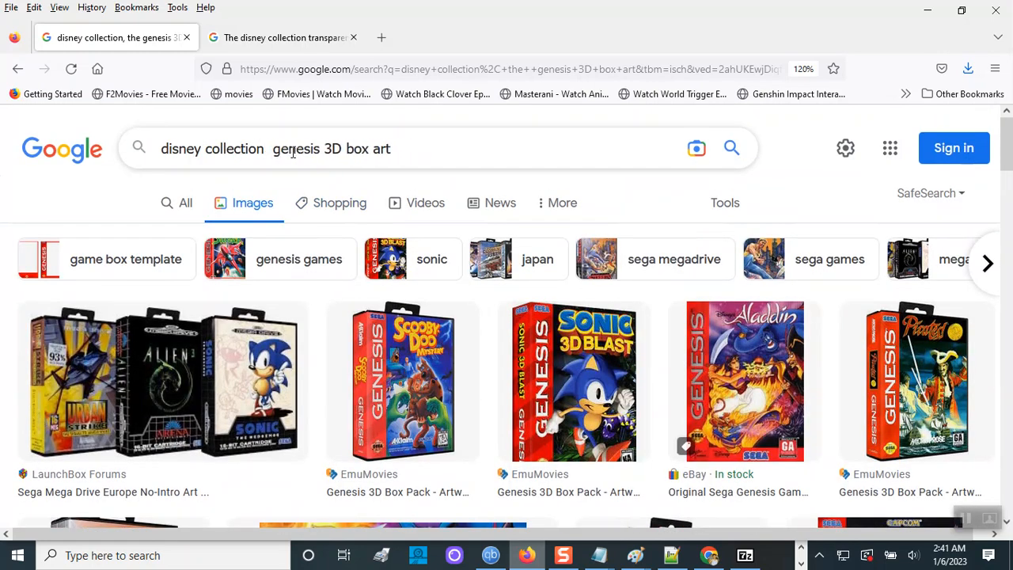
pyautogui.press('Home')
pyautogui.write('the')
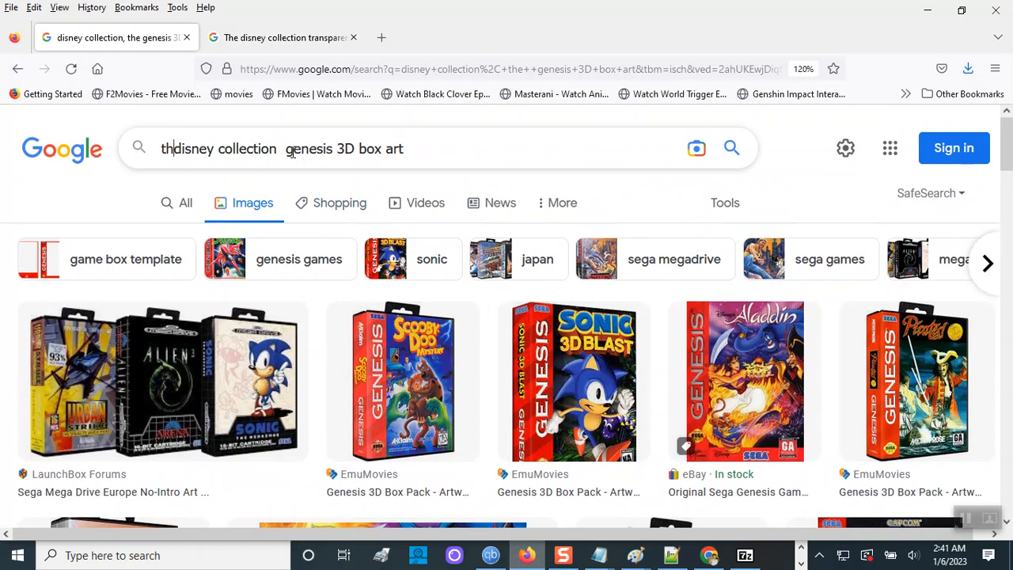
pyautogui.press('Return')
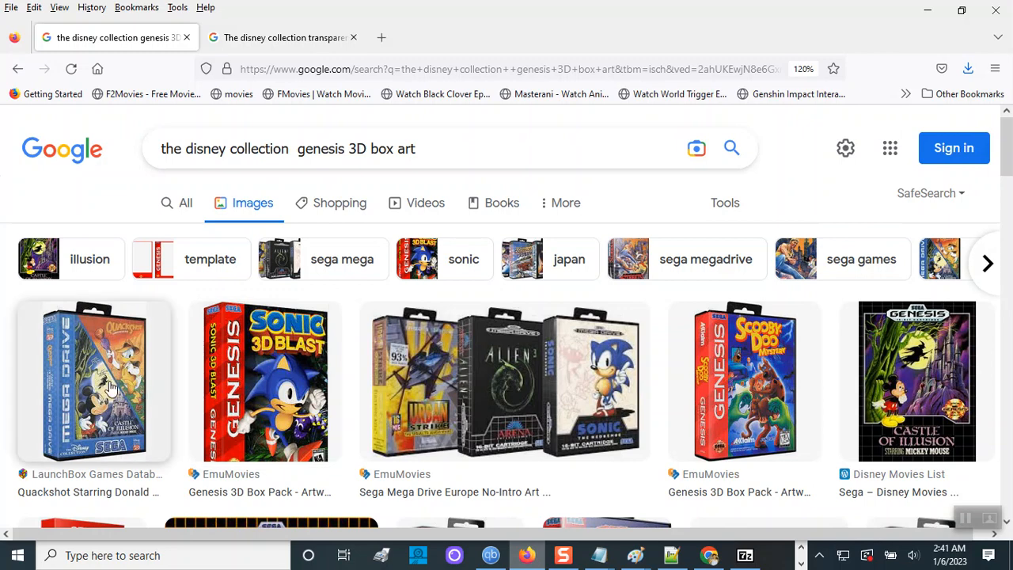
# - Minimize the browser, close the md_disneycl.zip archive, and locate md_dracula.zip in the megadrive folder
pyautogui.click(928, 16)
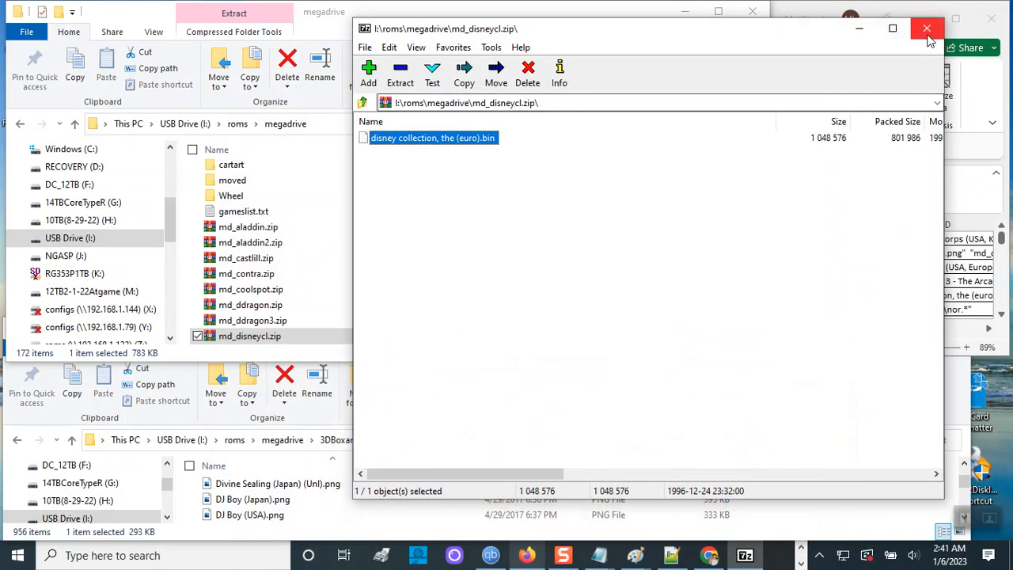
pyautogui.click(926, 32)
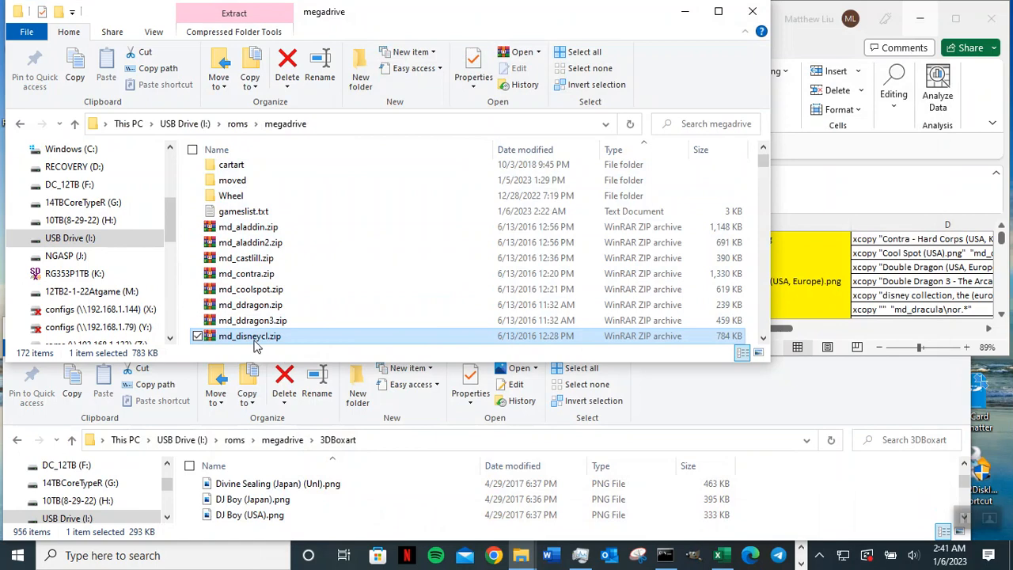
pyautogui.click(763, 339)
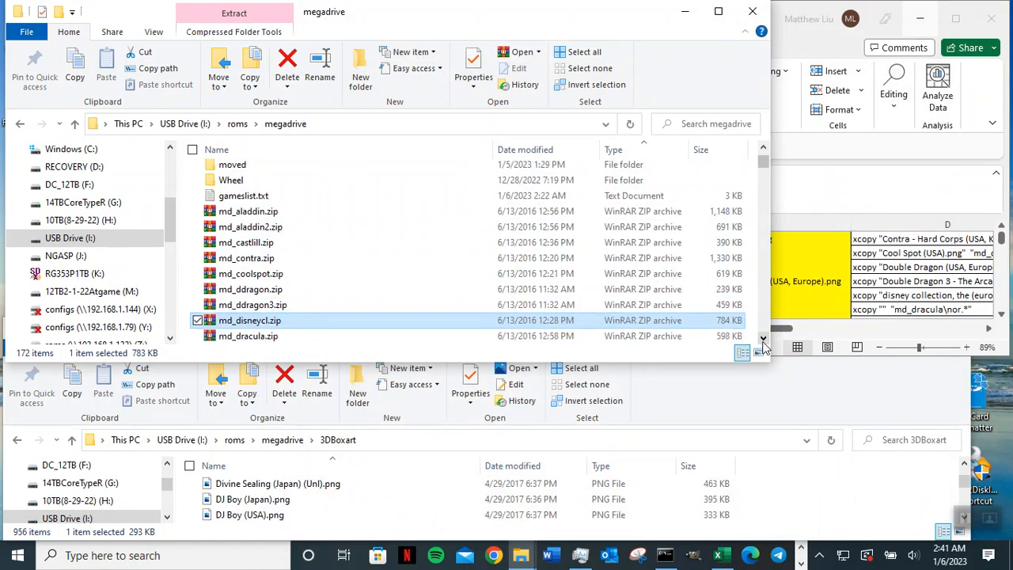
pyautogui.click(763, 340)
pyautogui.click(763, 340)
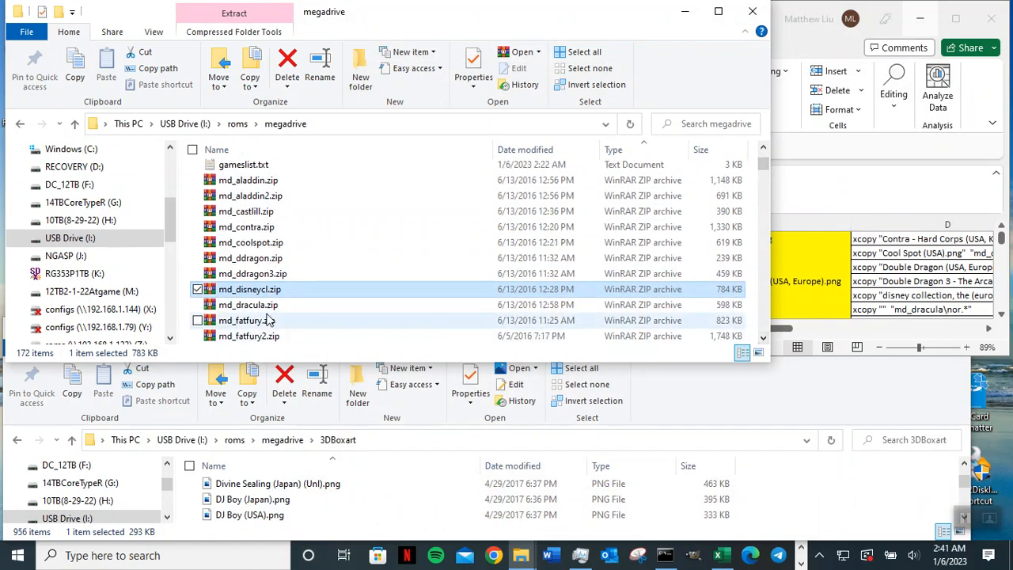
# - Shorten the megadrive folder window so that it no longer overlaps the 3DBoxart window, keeping md_dracula.zip in view
pyautogui.click(368, 499)
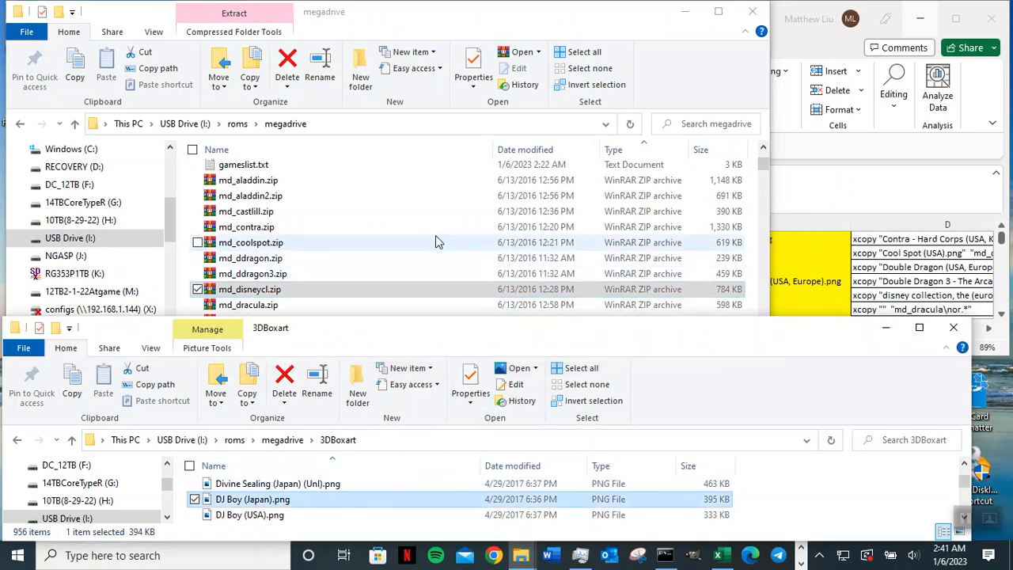
pyautogui.click(452, 24)
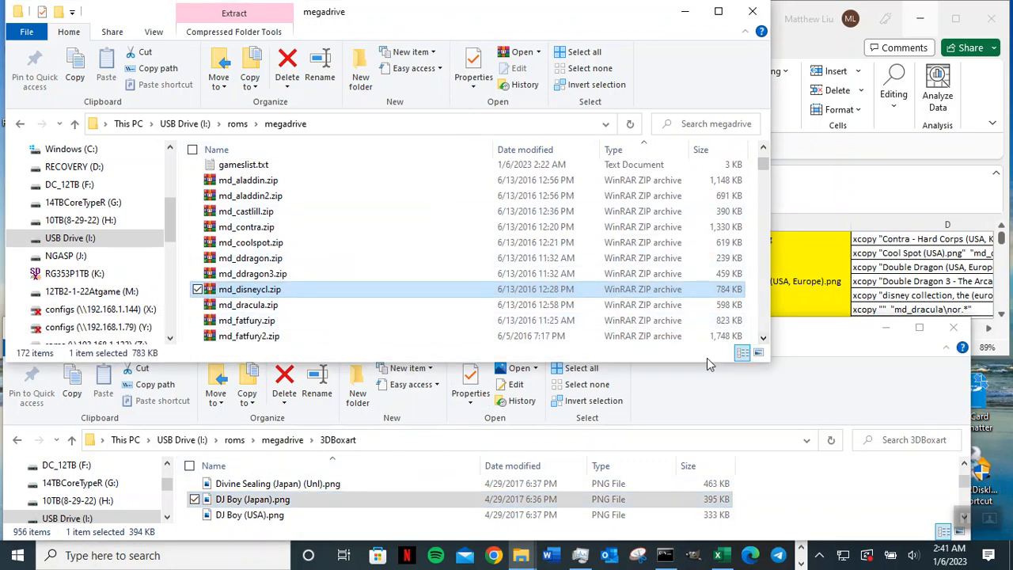
pyautogui.moveTo(699, 367); pyautogui.dragTo(677, 317)
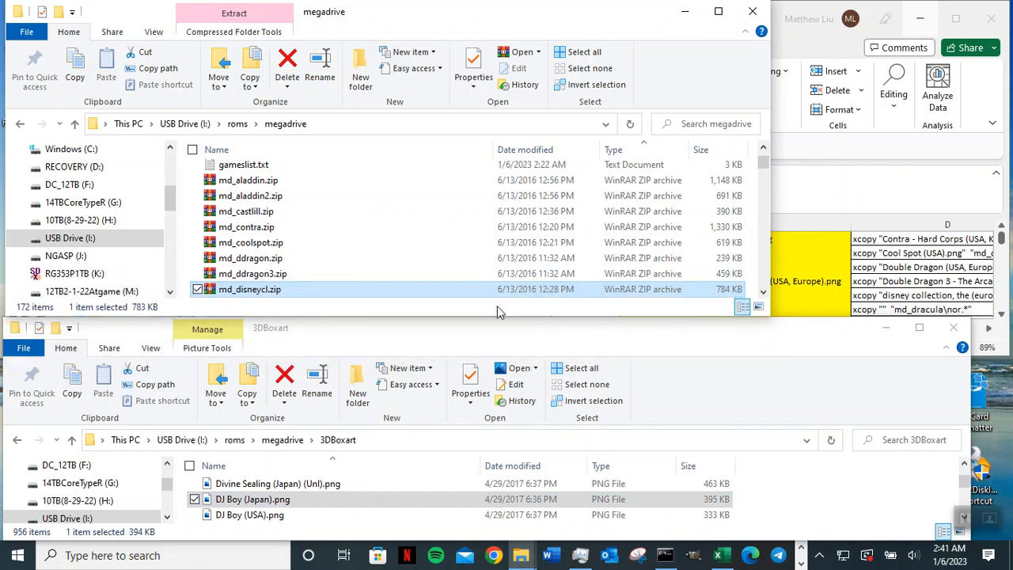
pyautogui.click(763, 292)
pyautogui.click(763, 292)
pyautogui.click(763, 292)
pyautogui.click(763, 292)
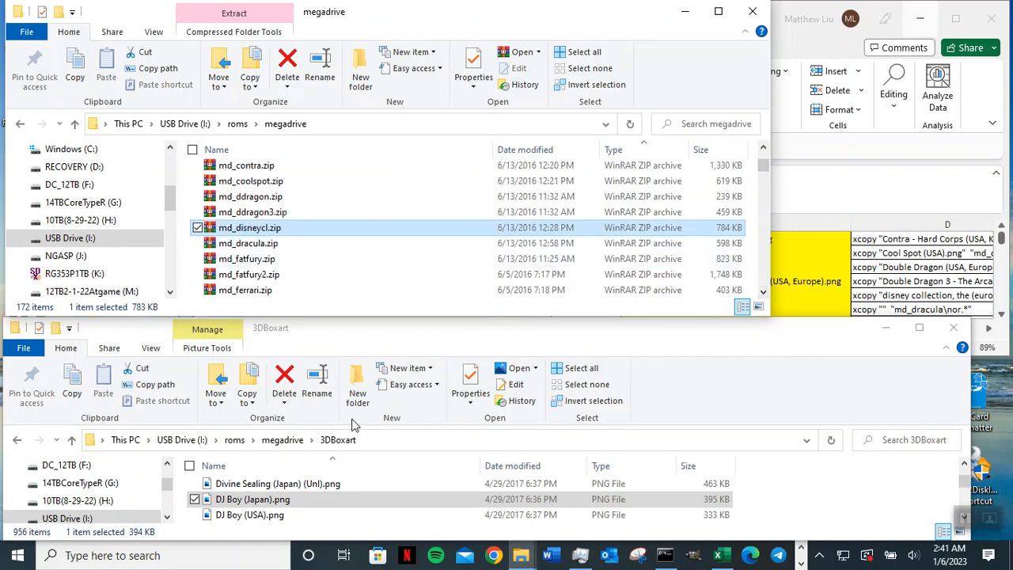
# - Look through the 3DBoxart folder for a Dracula PNG among the file names beginning with "dra"
pyautogui.click(401, 491)
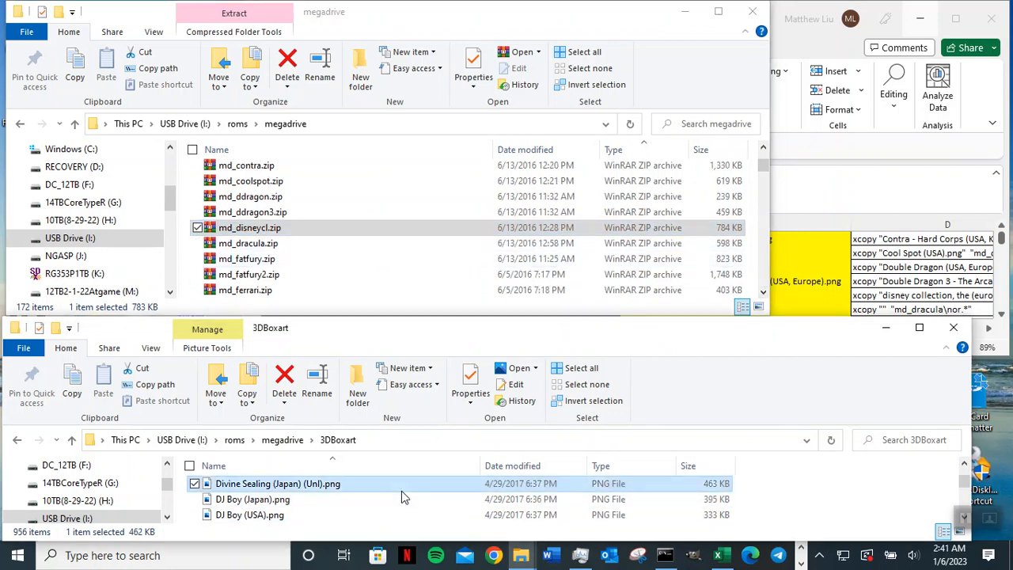
pyautogui.write('dr')
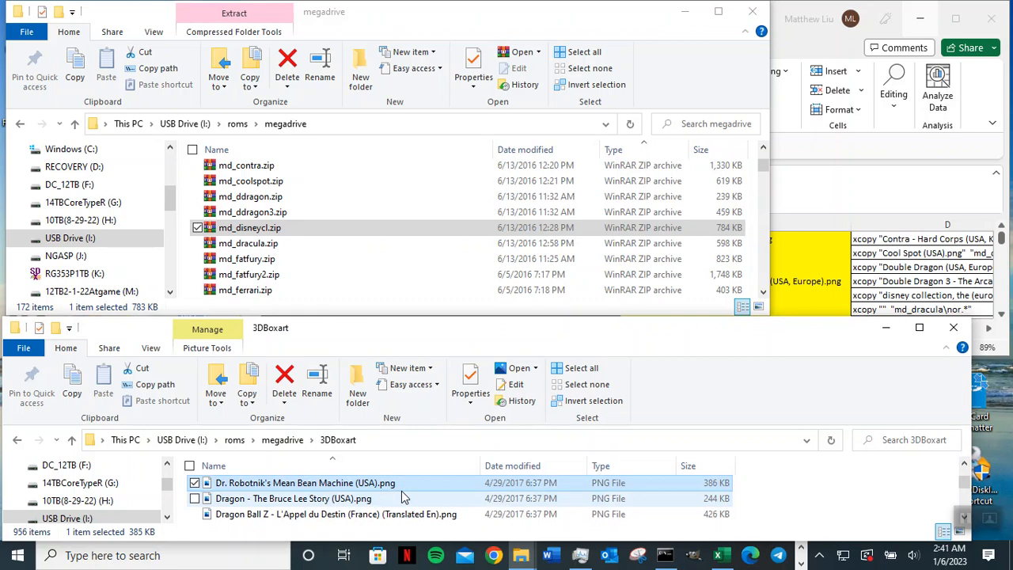
pyautogui.write('a')
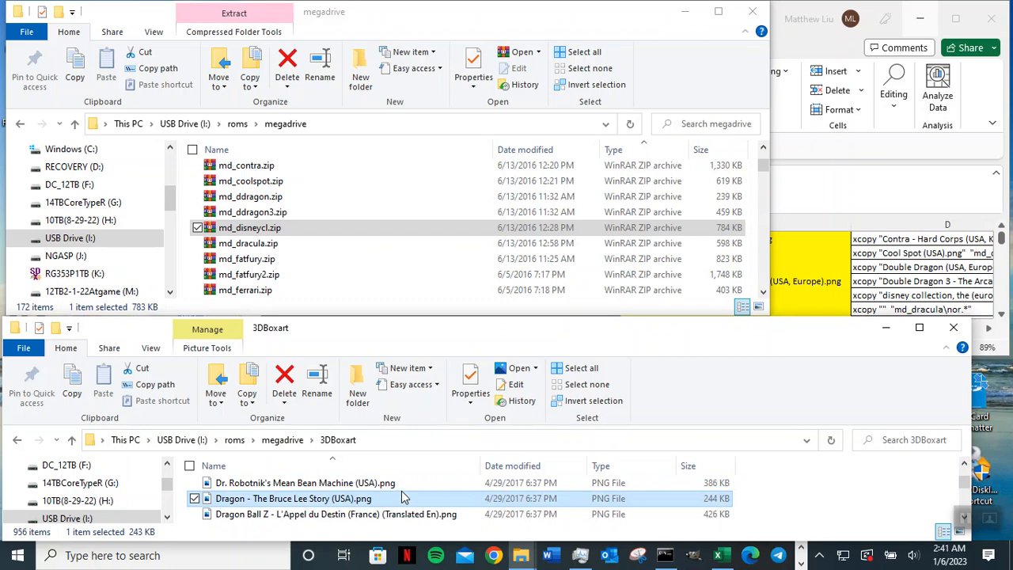
pyautogui.press('Down')
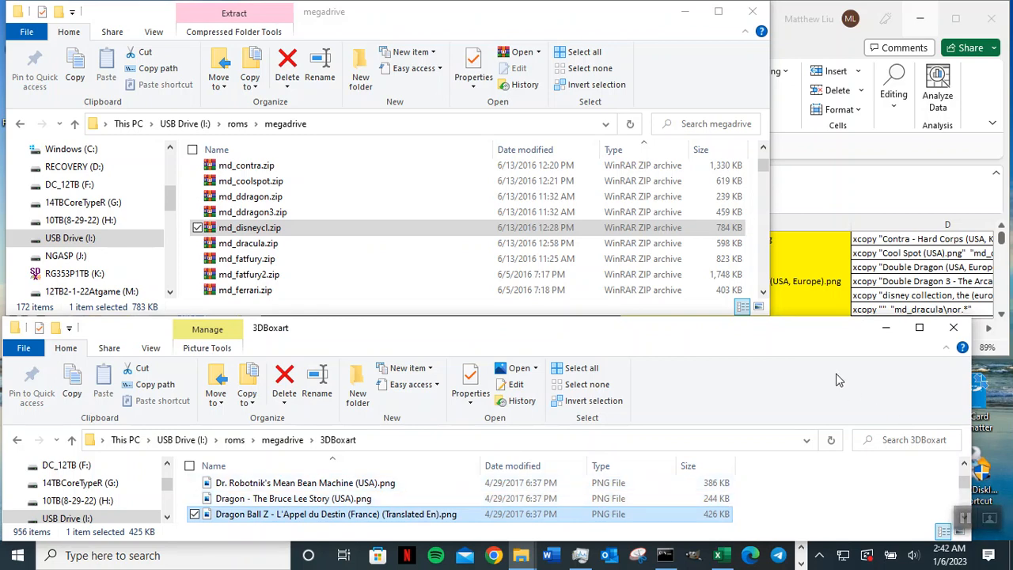
pyautogui.moveTo(783, 336); pyautogui.dragTo(780, 311)
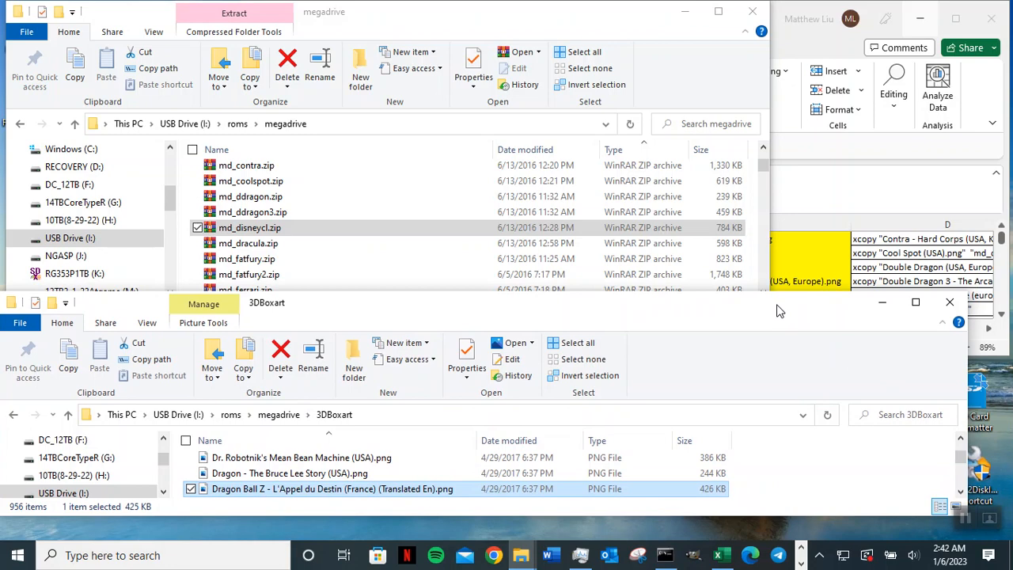
pyautogui.click(961, 492)
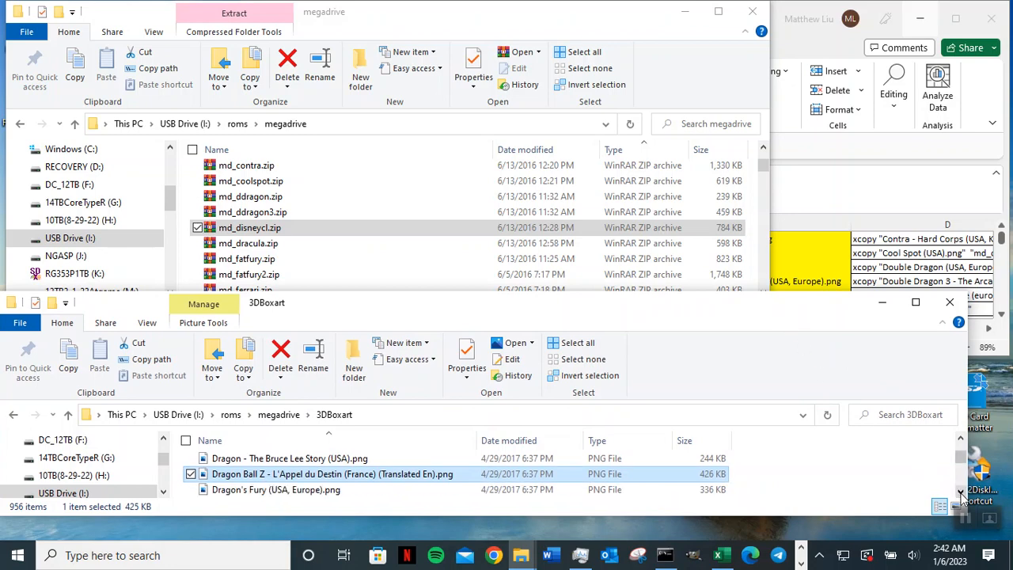
pyautogui.click(961, 492)
pyautogui.click(961, 492)
pyautogui.click(960, 492)
pyautogui.click(961, 492)
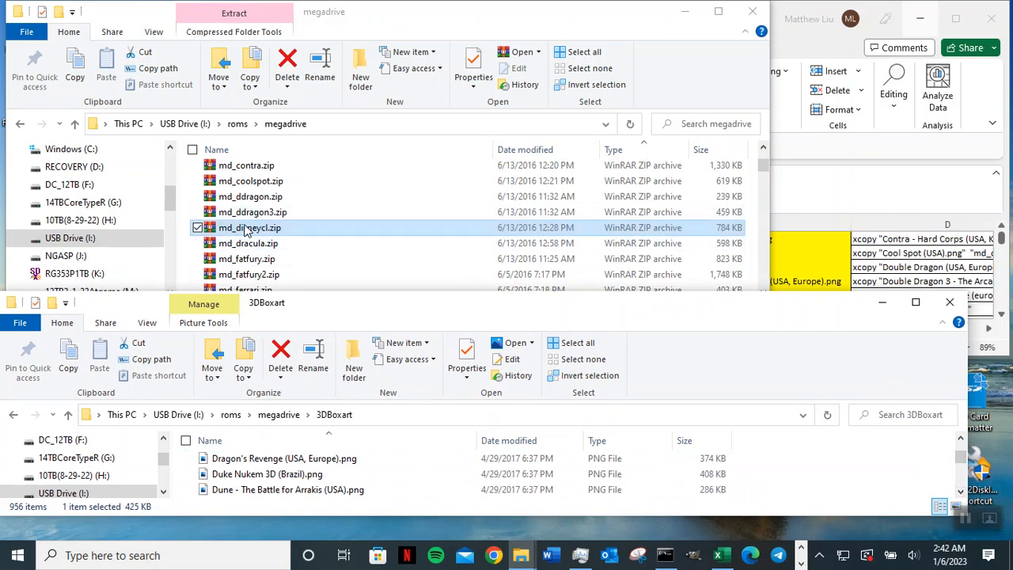
# - Open md_dracula.zip in 7-Zip and copy the name of the contained file "bram stoker's dracula (euro).bin"
pyautogui.rightClick(271, 249)
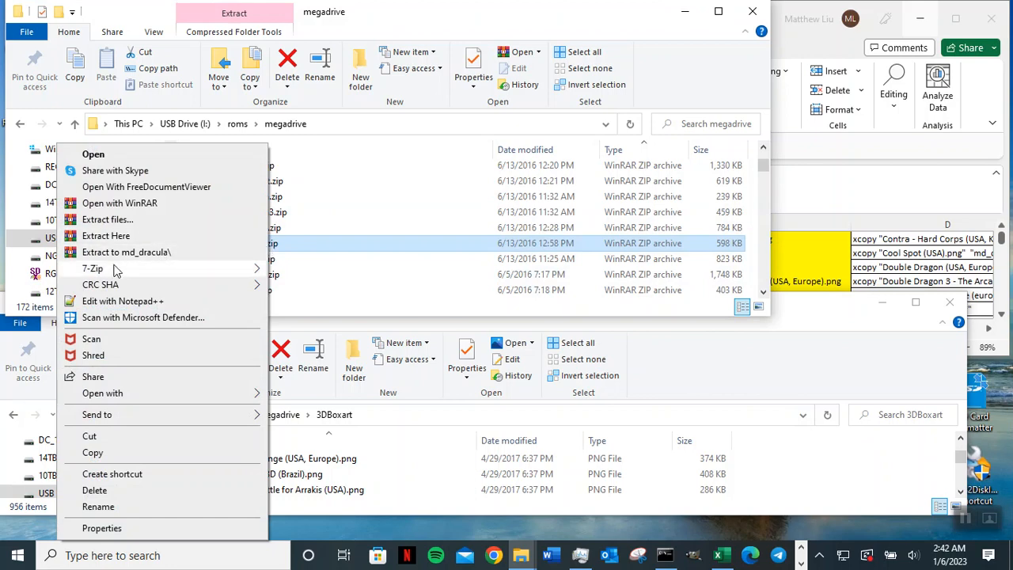
pyautogui.moveTo(127, 269)
pyautogui.click(315, 270)
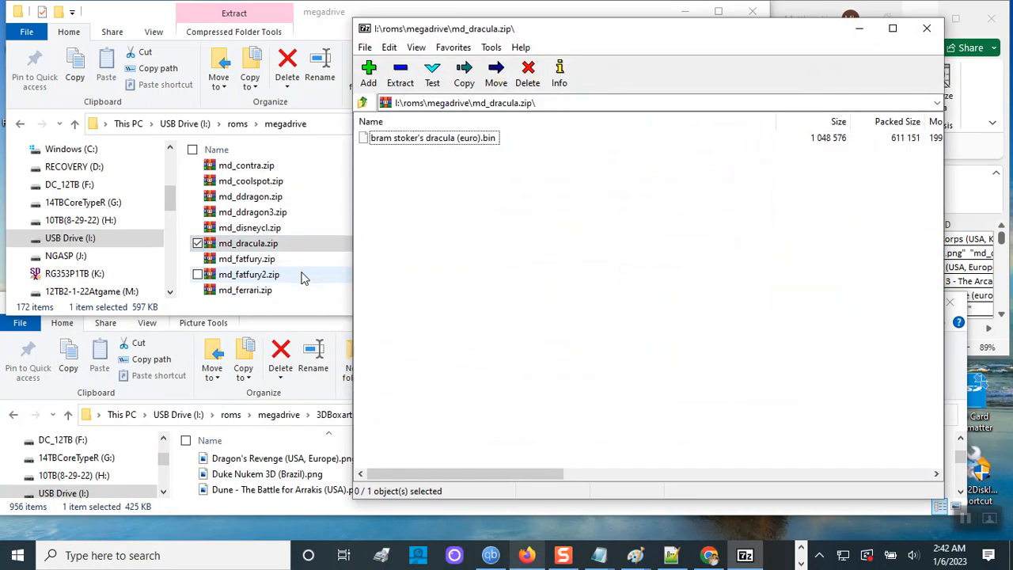
pyautogui.click(489, 140)
pyautogui.click(497, 141)
pyautogui.hotkey('ctrl', 'c')
pyautogui.rightClick(482, 141)
pyautogui.click(400, 191)
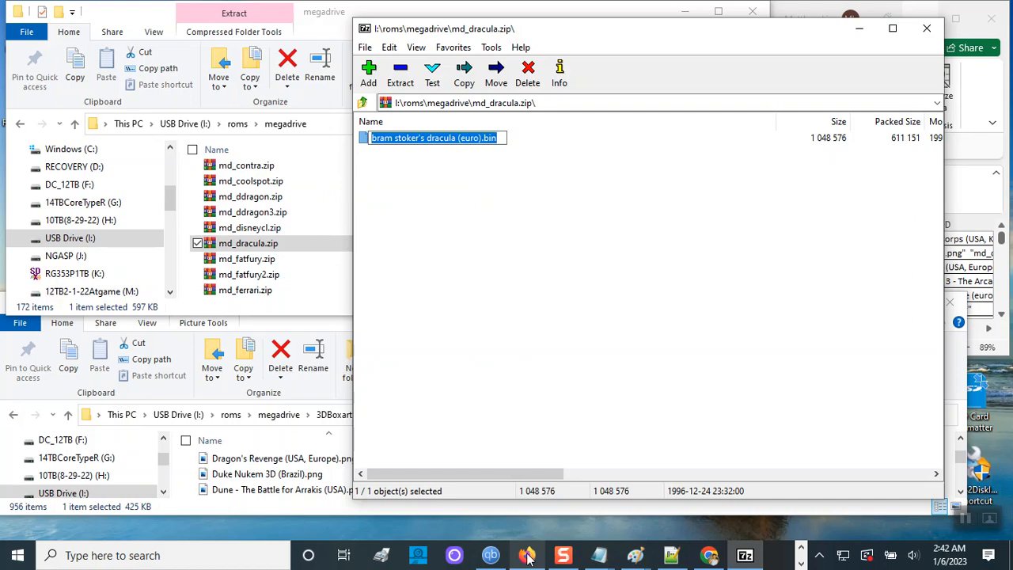
# - Switch to Firefox and replace "the disney collection genesis" in the search query with the copied name "bram stoker's dracula (euro).bin"
pyautogui.click(801, 563)
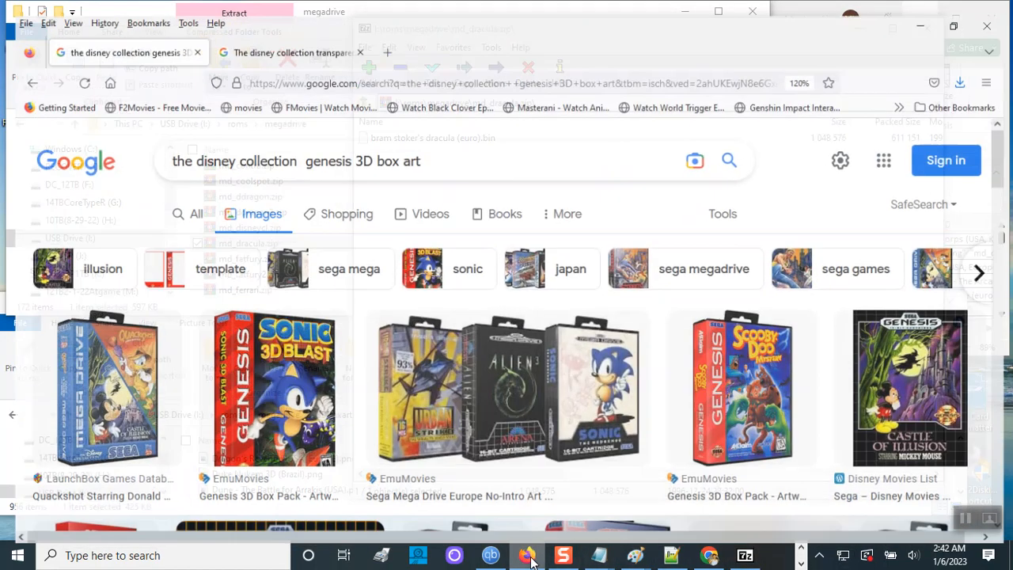
pyautogui.click(527, 556)
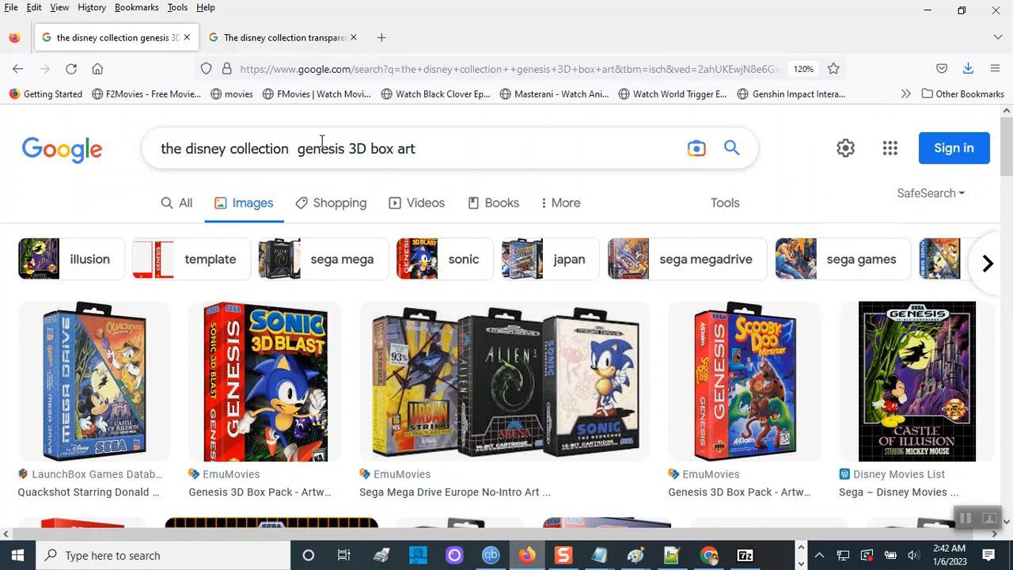
pyautogui.moveTo(346, 151); pyautogui.dragTo(139, 151)
pyautogui.hotkey('ctrl', 'v')
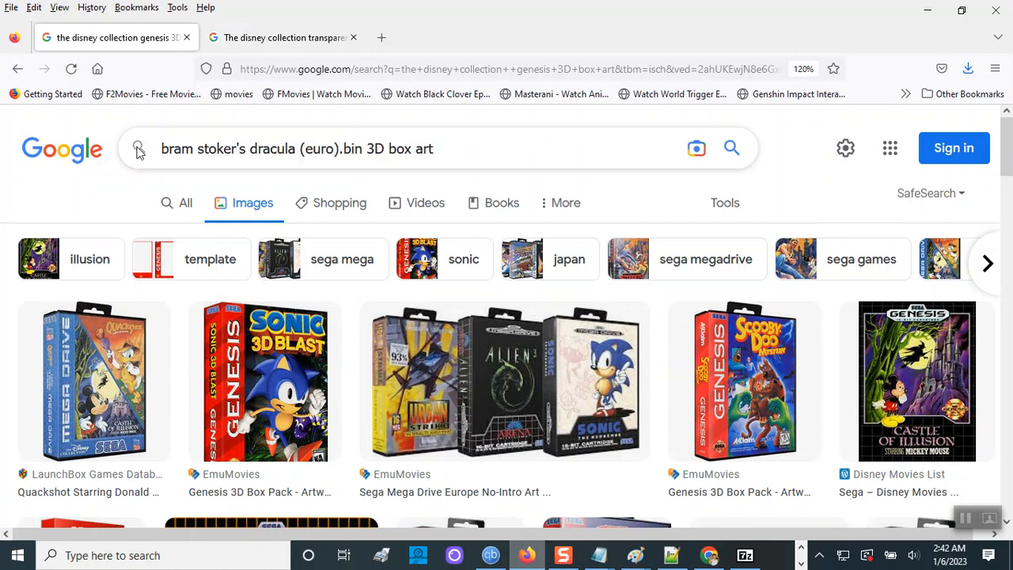
# - Replace "(euro).bin" with "megadrive" and search images for "bram stoker's dracula megadrive 3D box art"
pyautogui.press('BackSpace')
pyautogui.press('BackSpace')
pyautogui.press('BackSpace')
pyautogui.press('BackSpace')
pyautogui.press('BackSpace')
pyautogui.press('BackSpace')
pyautogui.press('BackSpace')
pyautogui.press('BackSpace')
pyautogui.press('BackSpace')
pyautogui.press('BackSpace')
pyautogui.press('BackSpace')
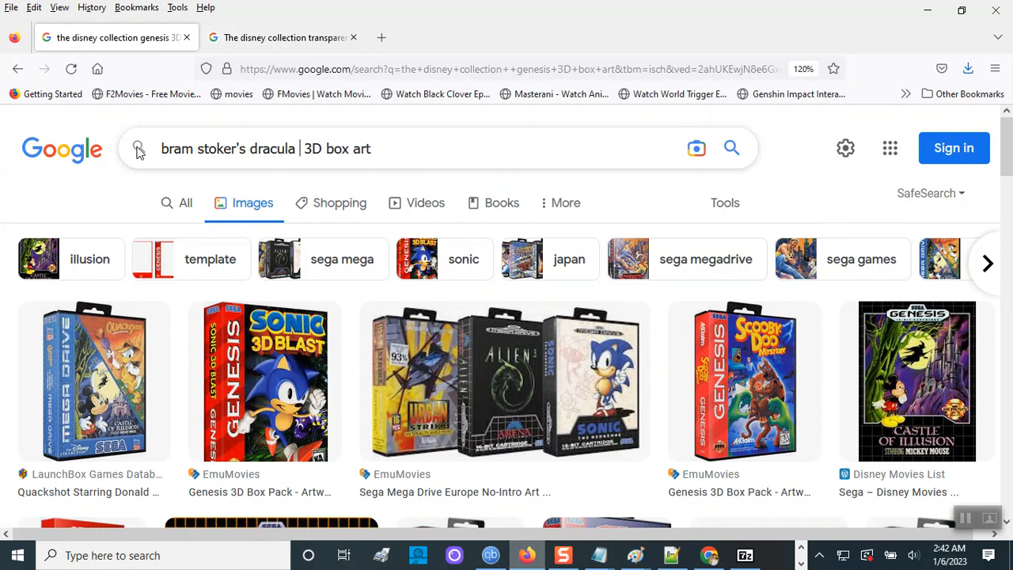
pyautogui.write('meg')
pyautogui.write('adrove')
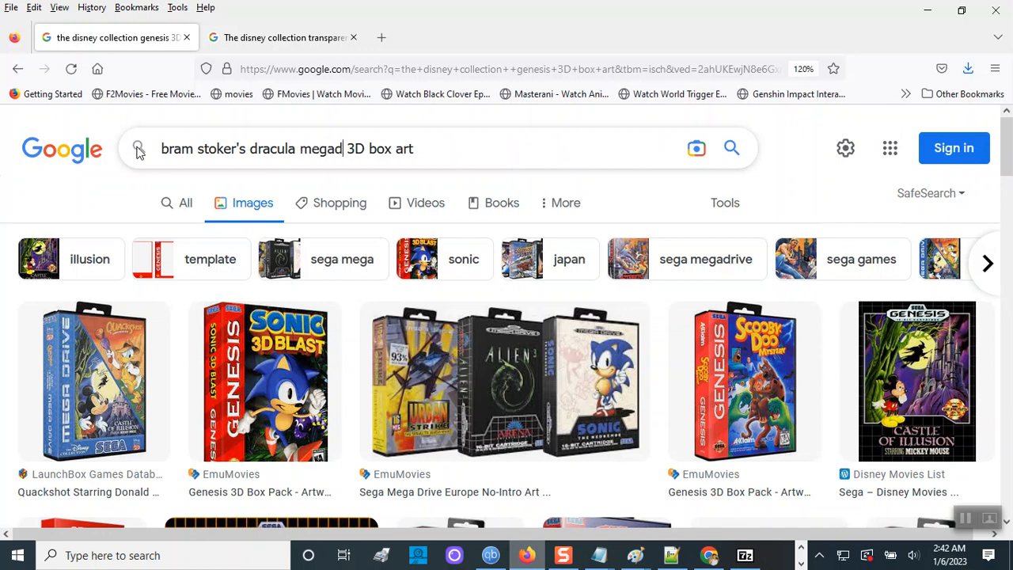
pyautogui.press('BackSpace')
pyautogui.press('BackSpace')
pyautogui.press('BackSpace')
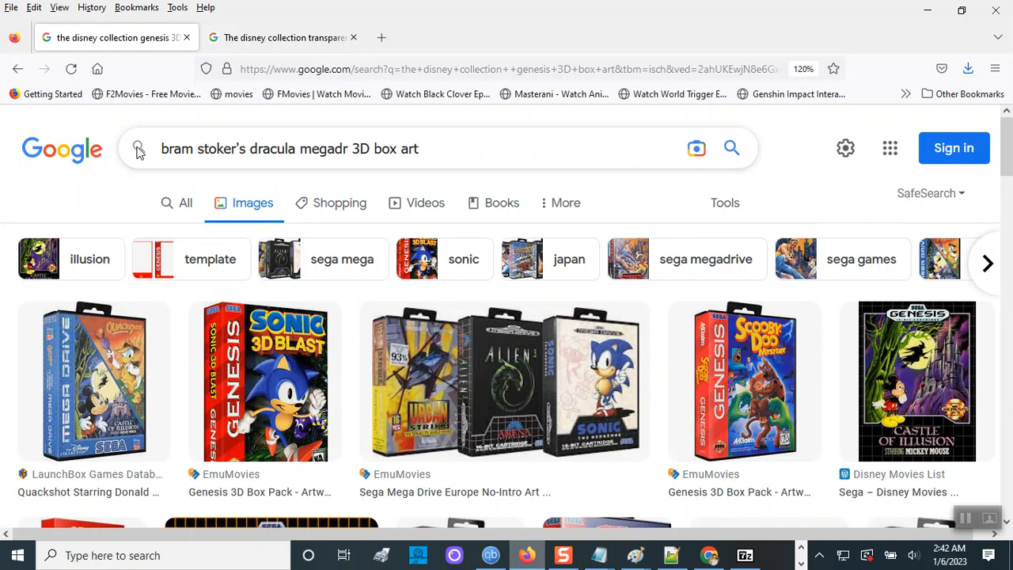
pyautogui.write('ive')
pyautogui.press('Return')
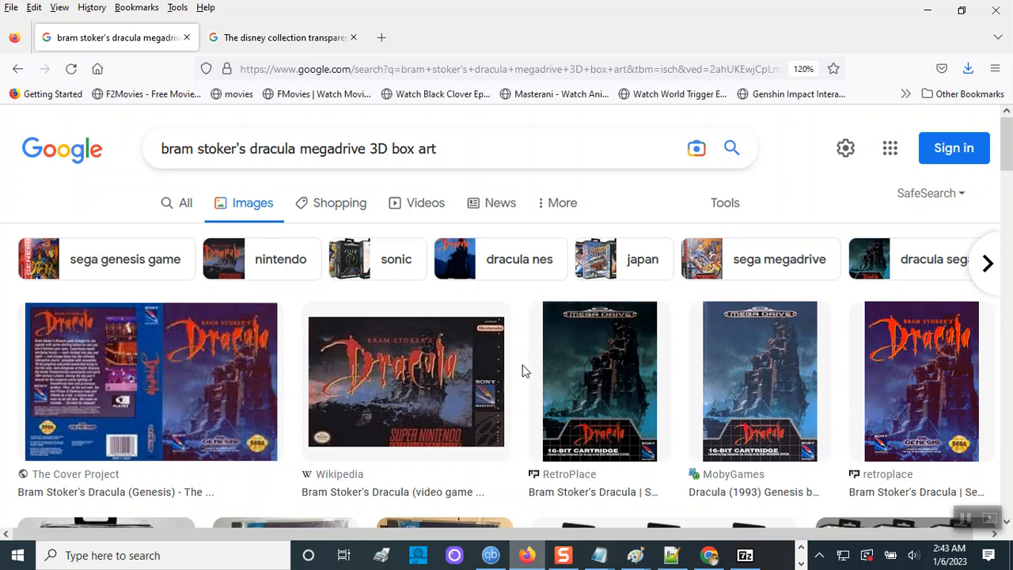
# - Find the Mega Drive 3D box of Bram Stoker's Dracula from LaunchBox Games in the image results and open its preview
pyautogui.scroll(-2, 522, 370)
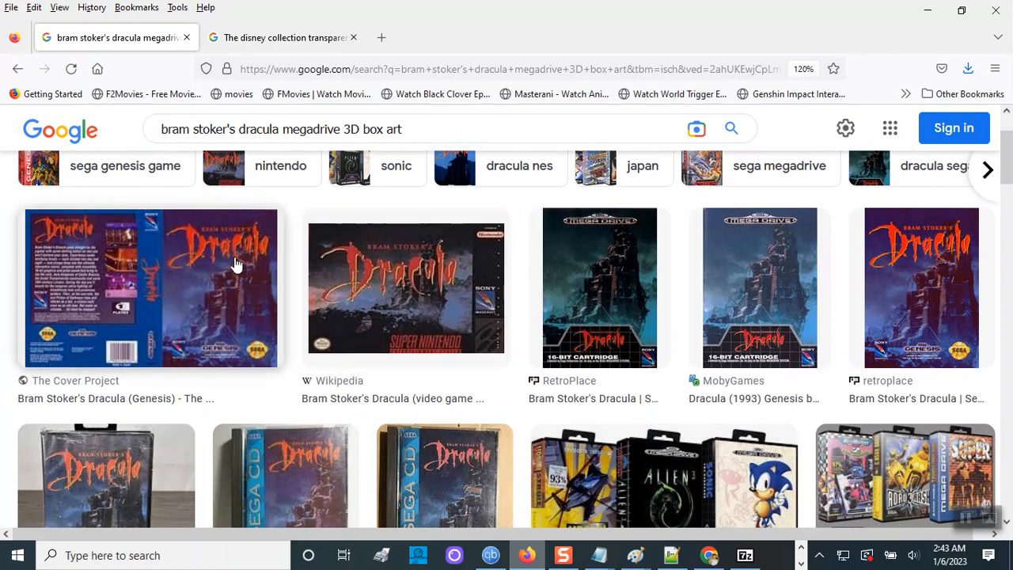
pyautogui.scroll(-4, 243, 289)
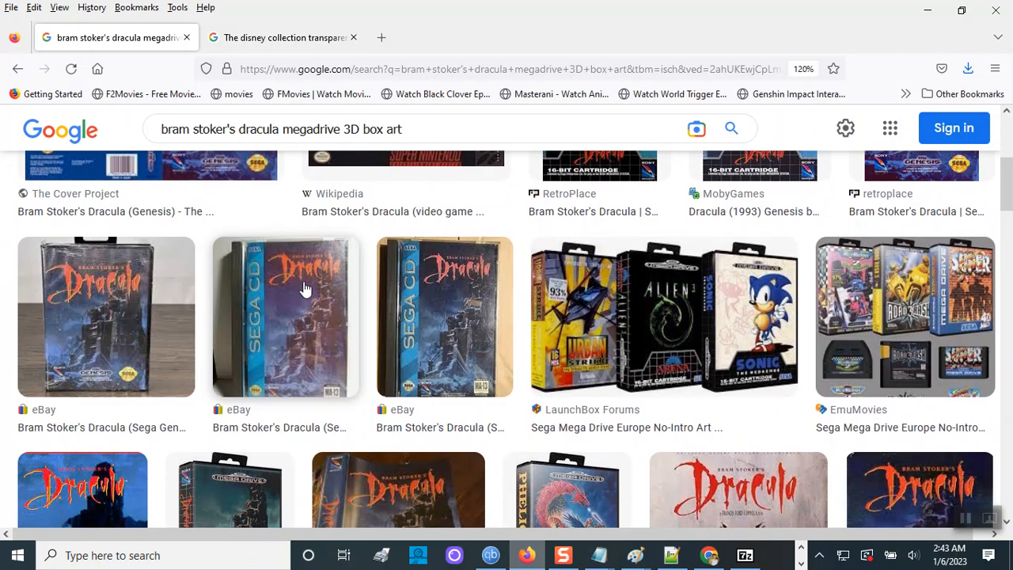
pyautogui.scroll(-4, 305, 288)
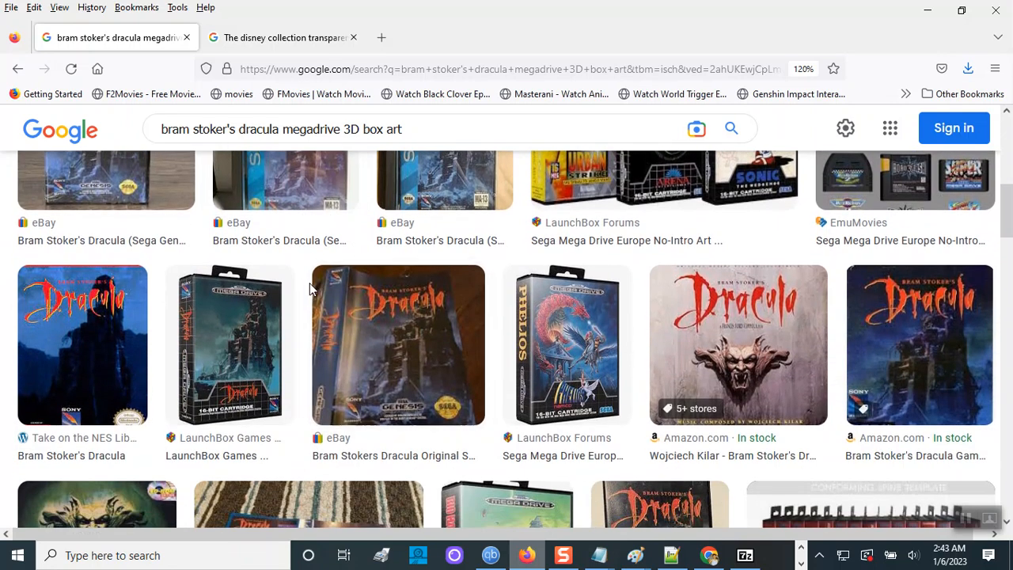
pyautogui.click(252, 348)
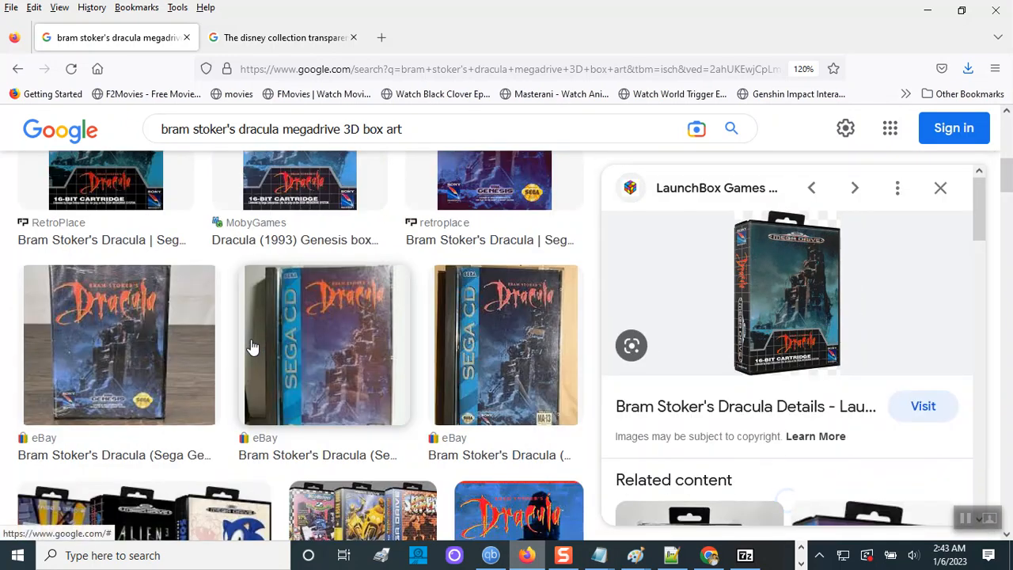
# - Start saving the previewed Dracula box image and name the file "bram stoker's dracula (euro).png"
pyautogui.rightClick(787, 303)
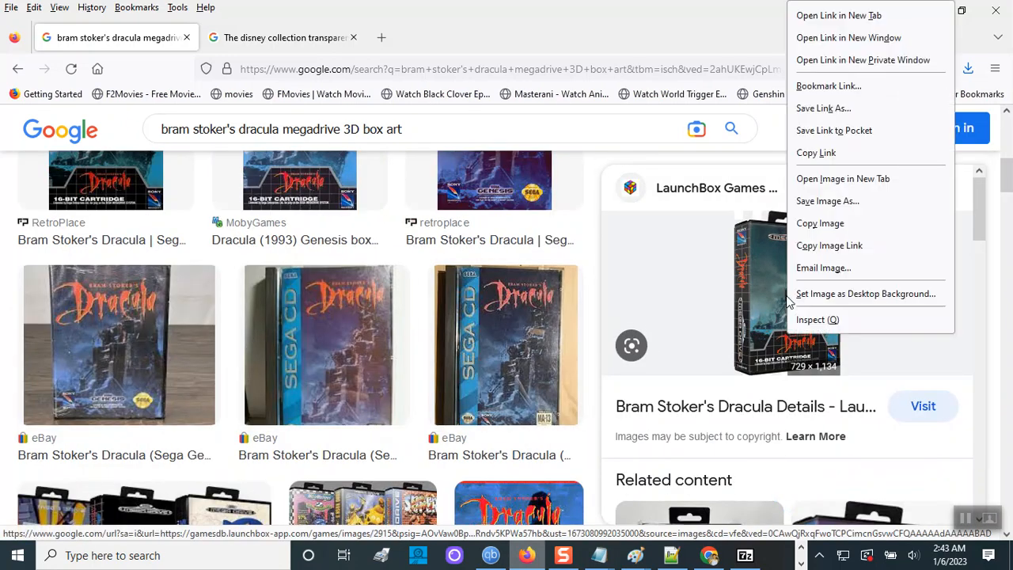
pyautogui.click(827, 202)
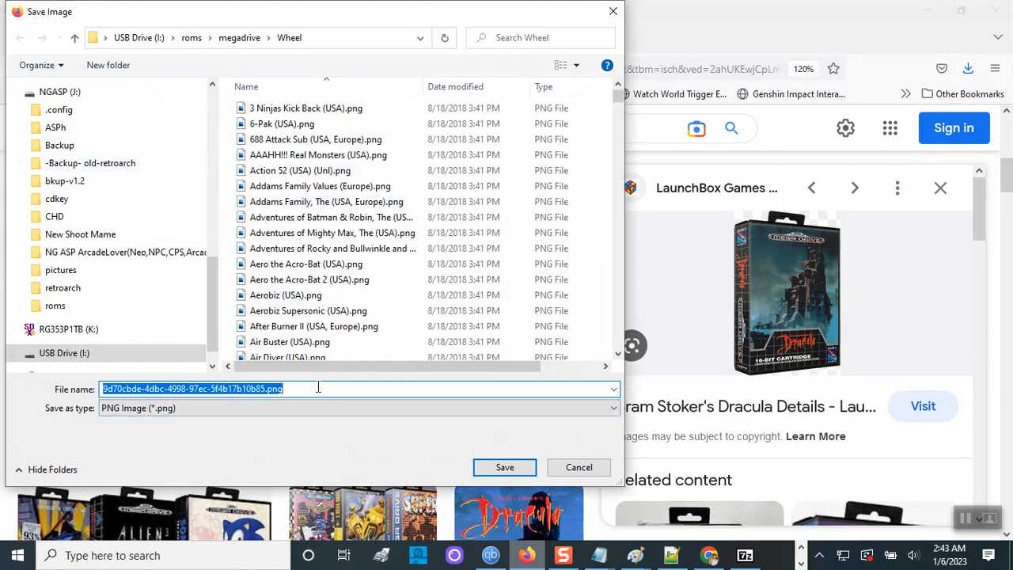
pyautogui.hotkey('ctrl', 'v')
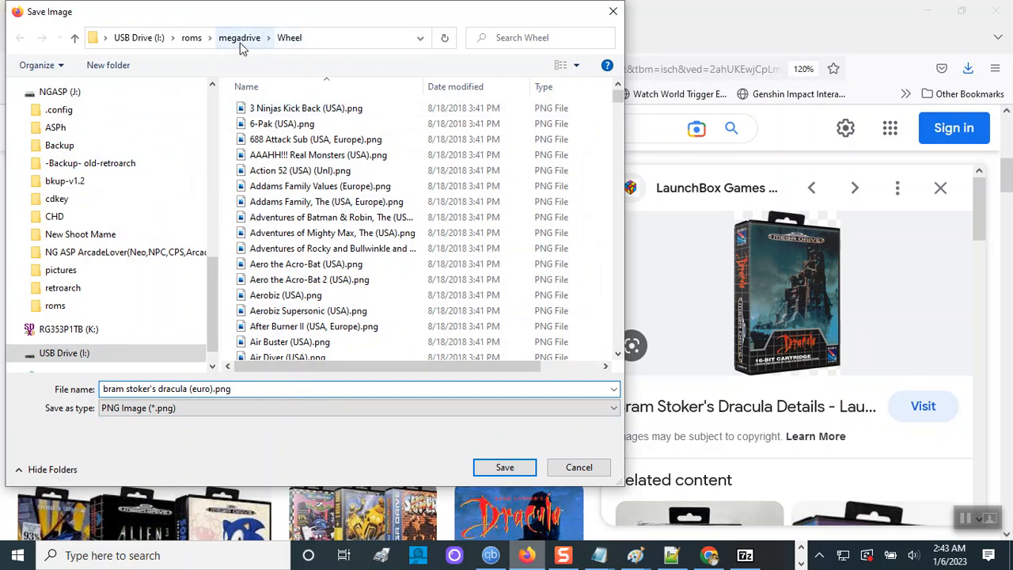
# - Copy the full file name "bram stoker's dracula (euro).png" and set the save location to the 3DBoxart folder inside megadrive
pyautogui.moveTo(262, 388); pyautogui.dragTo(21, 384)
pyautogui.hotkey('ctrl', 'c')
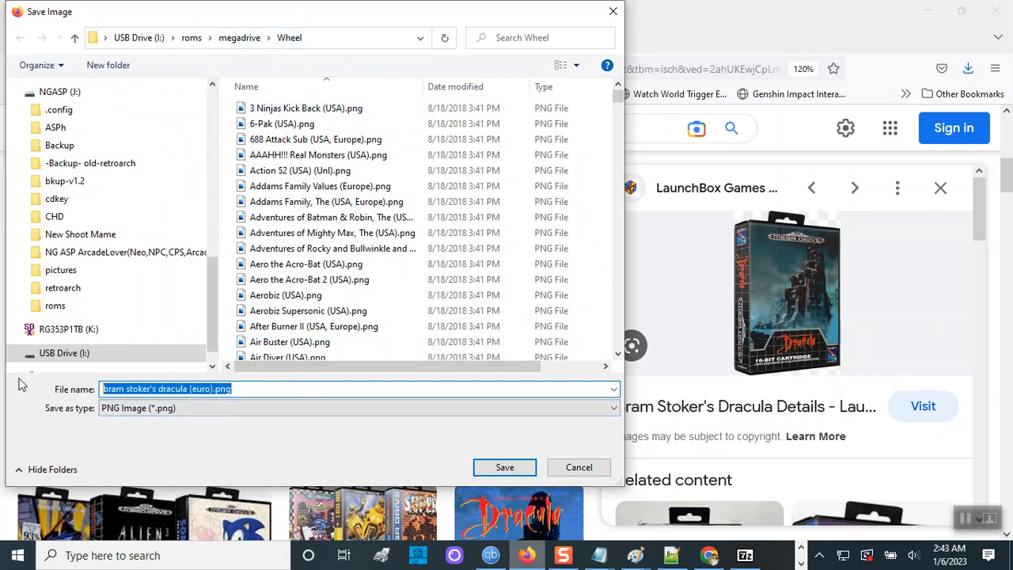
pyautogui.click(235, 39)
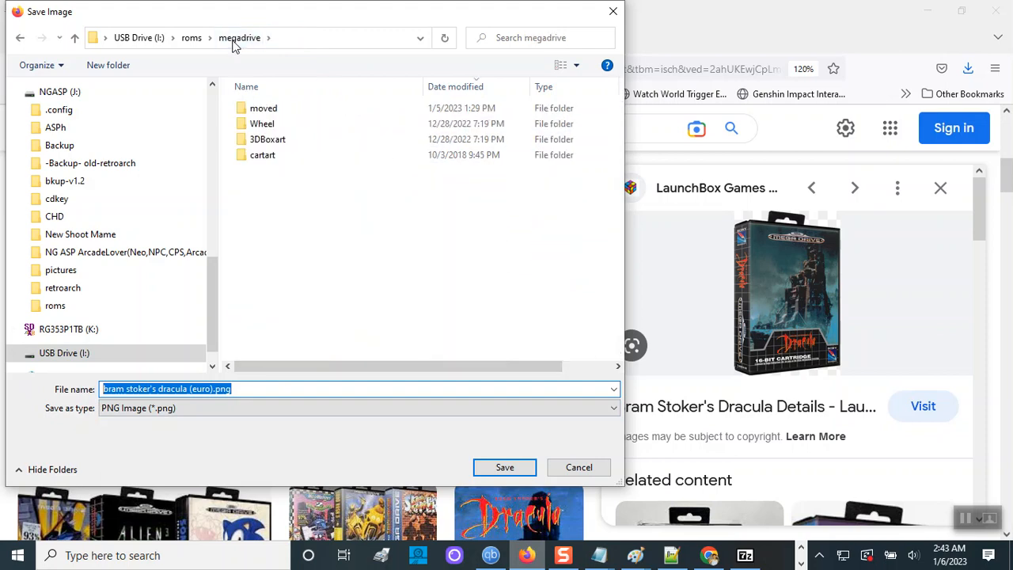
pyautogui.doubleClick(305, 140)
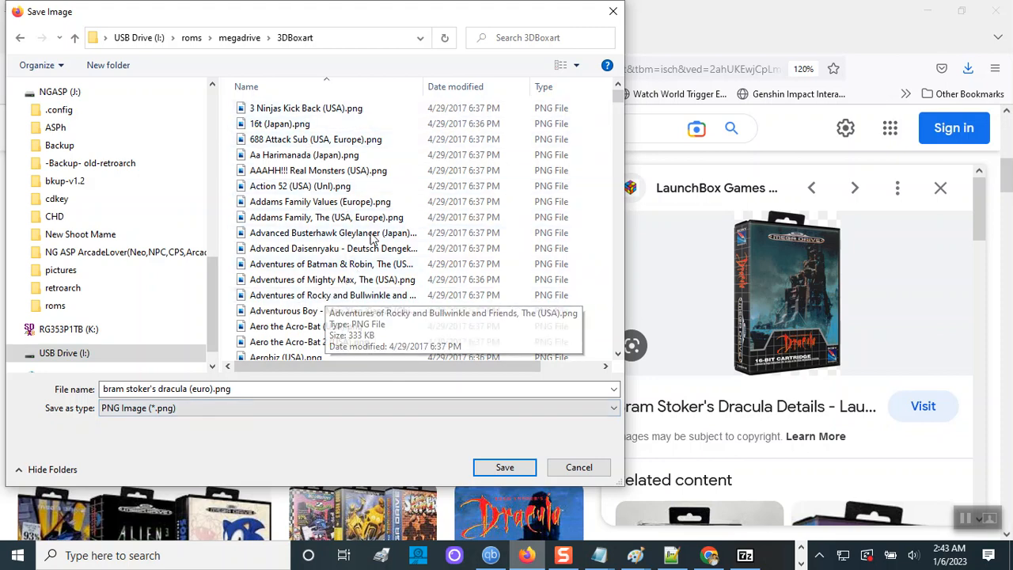
# - Save the Dracula box image and search images for "bram stoker's dracula (euro).png transparent" in place of the Disney collection search
pyautogui.click(504, 469)
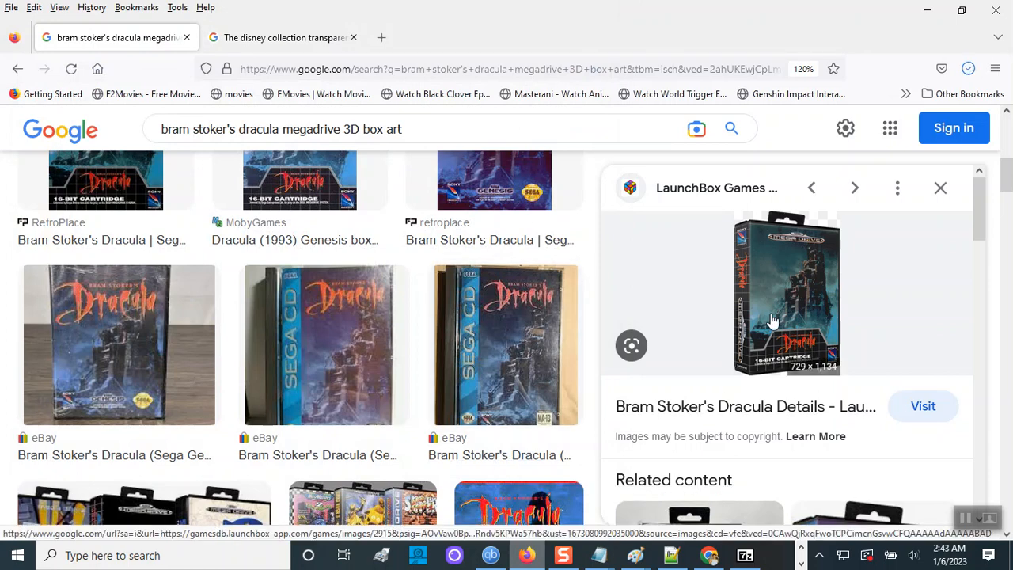
pyautogui.click(261, 39)
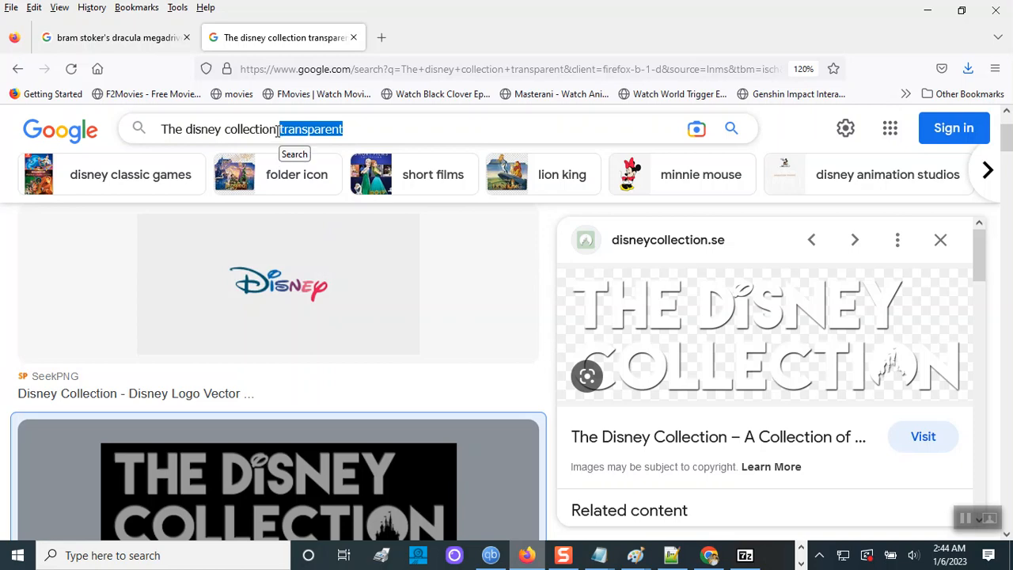
pyautogui.moveTo(279, 131); pyautogui.dragTo(127, 129)
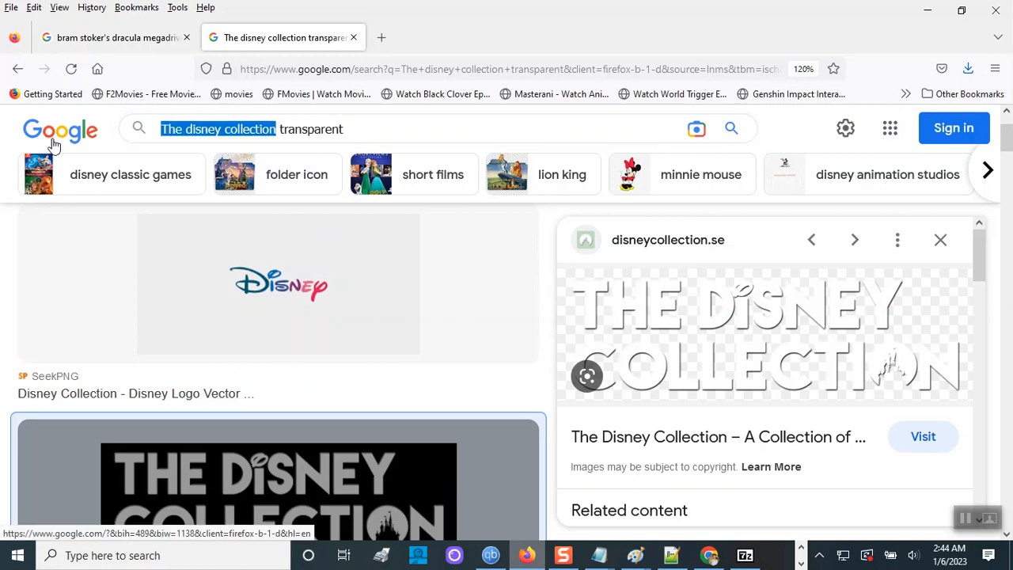
pyautogui.hotkey('ctrl', 'v')
pyautogui.press('Return')
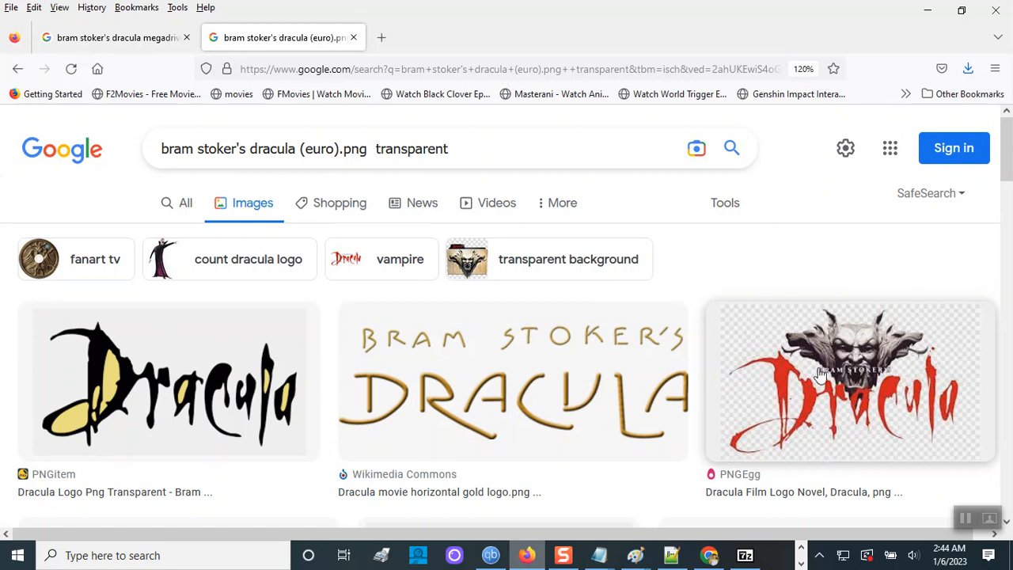
# - Browse the transparent Dracula logos, including the Fanart.tv one, and preview the Mana Pop logo with the gargoyle head above red lettering
pyautogui.scroll(-2, 592, 390)
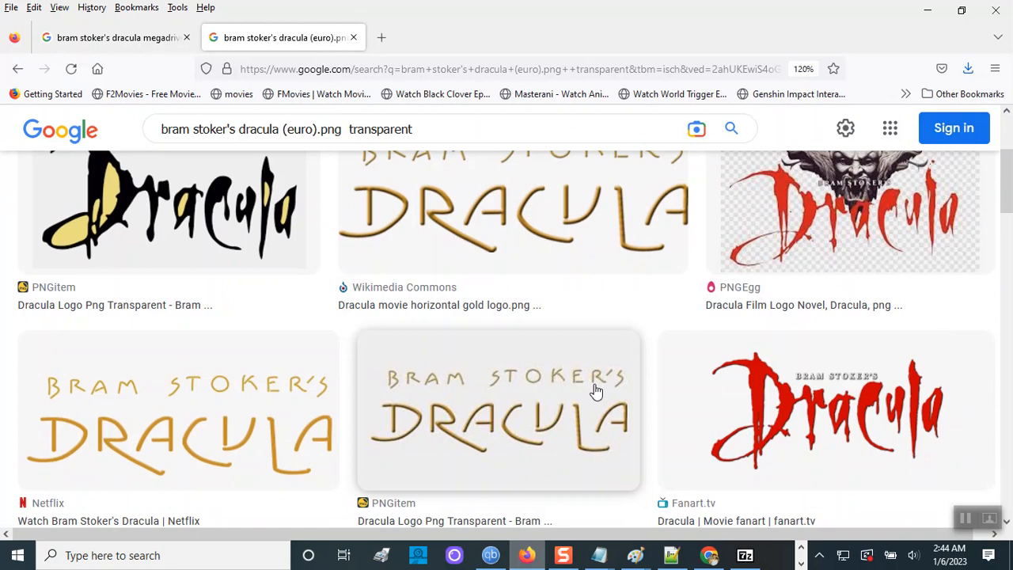
pyautogui.scroll(-2, 596, 390)
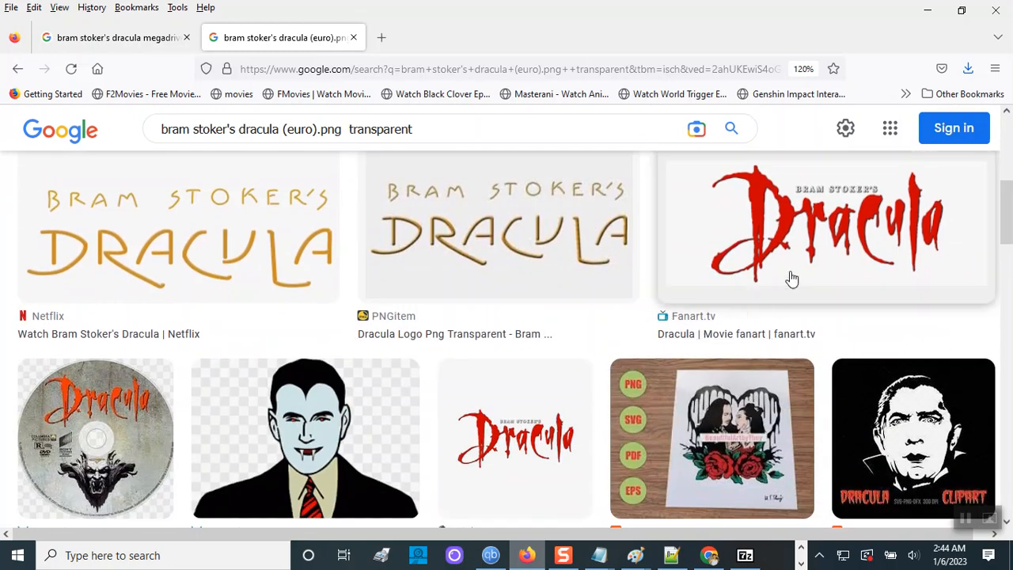
pyautogui.click(795, 267)
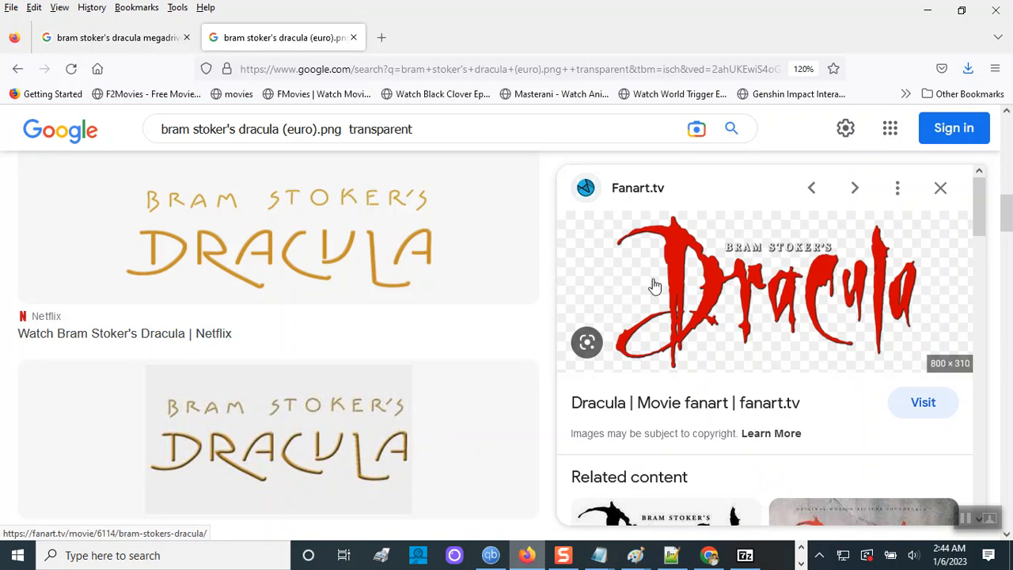
pyautogui.scroll(-2, 784, 346)
pyautogui.scroll(-2, 786, 347)
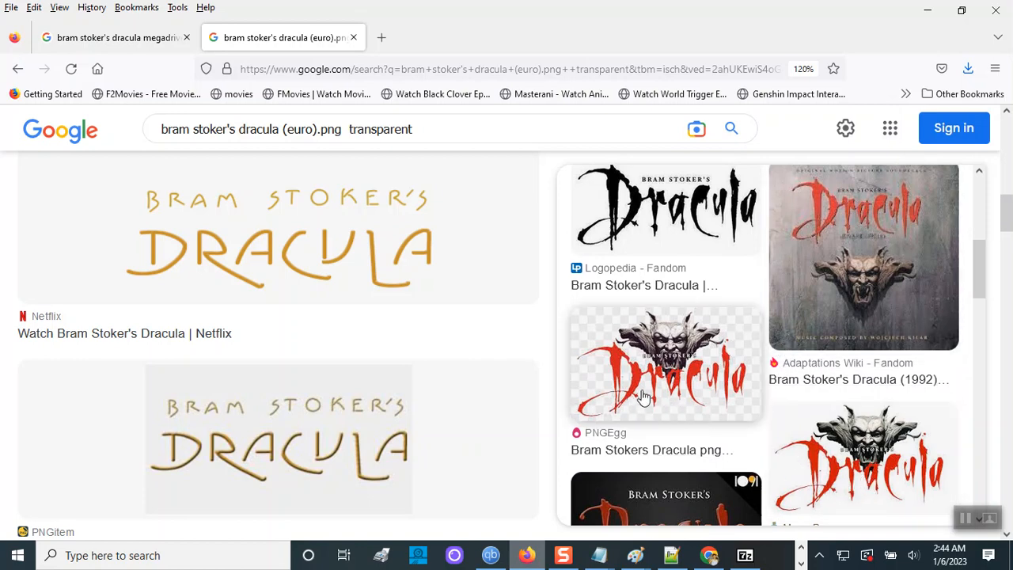
pyautogui.click(843, 462)
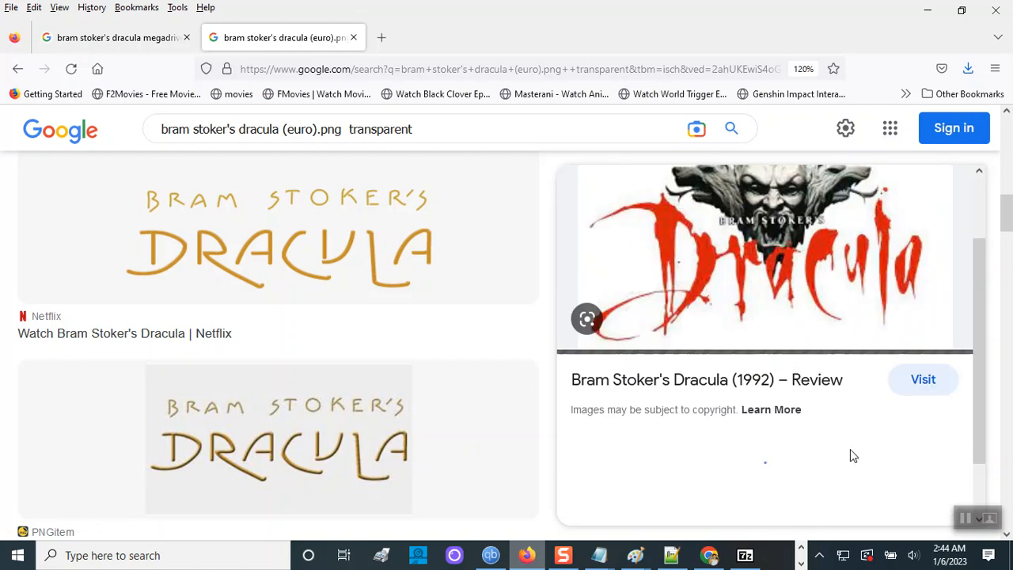
# - Start saving the previewed Dracula logo and set the save location to the Wheel folder inside megadrive
pyautogui.rightClick(677, 295)
pyautogui.click(697, 201)
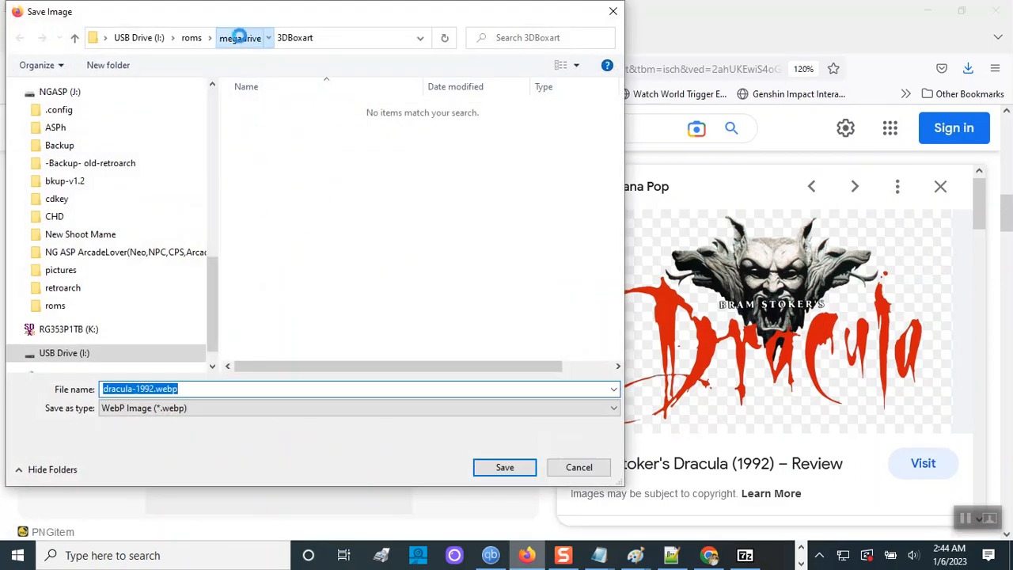
pyautogui.click(239, 38)
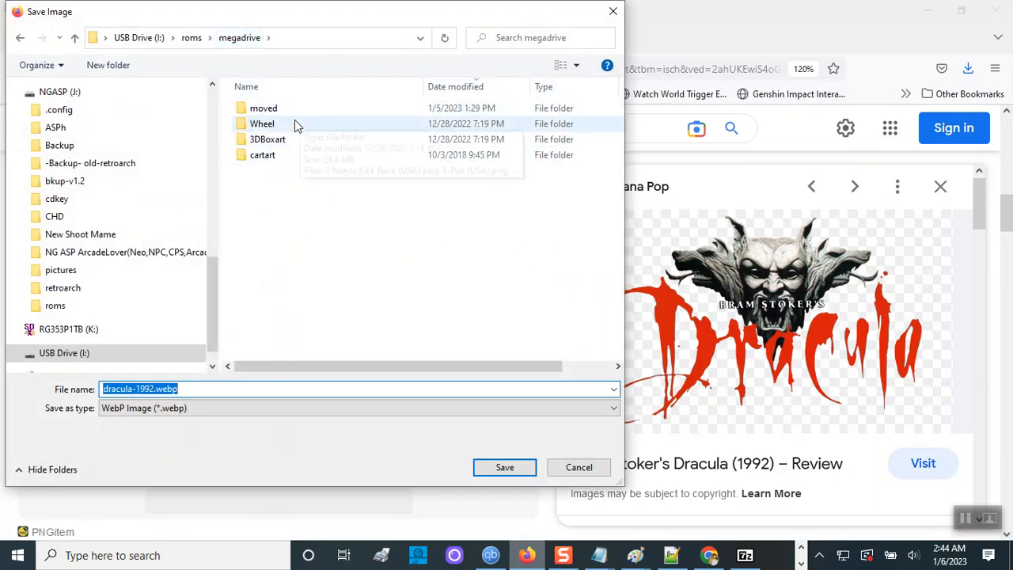
pyautogui.doubleClick(289, 126)
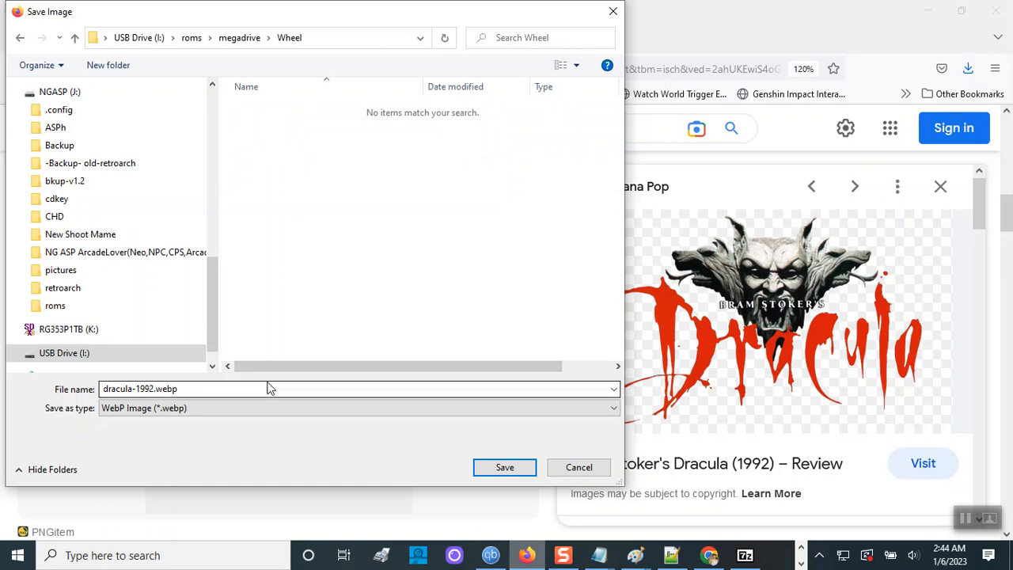
# - Set the file type to All Files and save the logo as "bram stoker's dracula (euro).png"
pyautogui.click(237, 407)
pyautogui.click(216, 434)
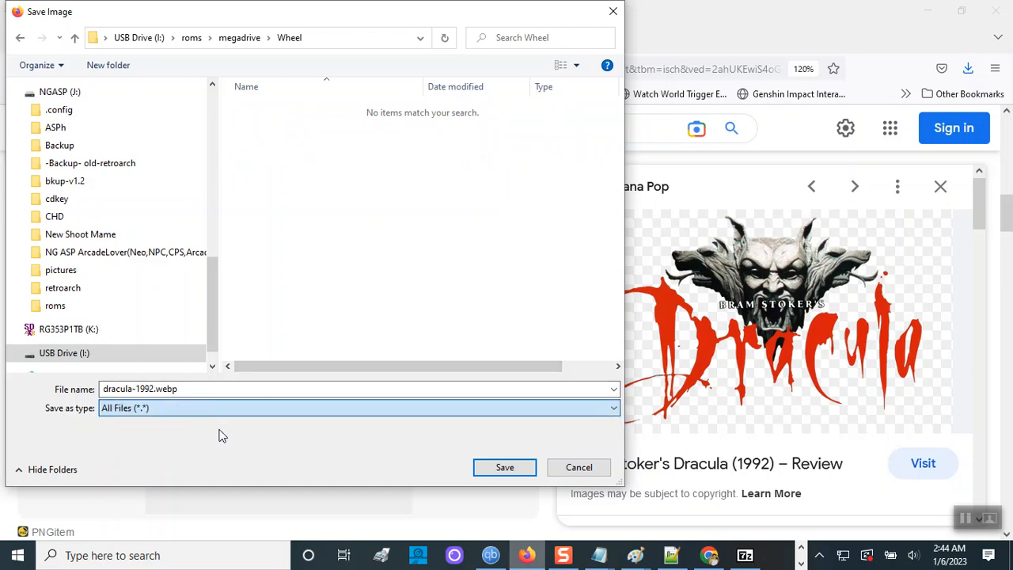
pyautogui.doubleClick(212, 387)
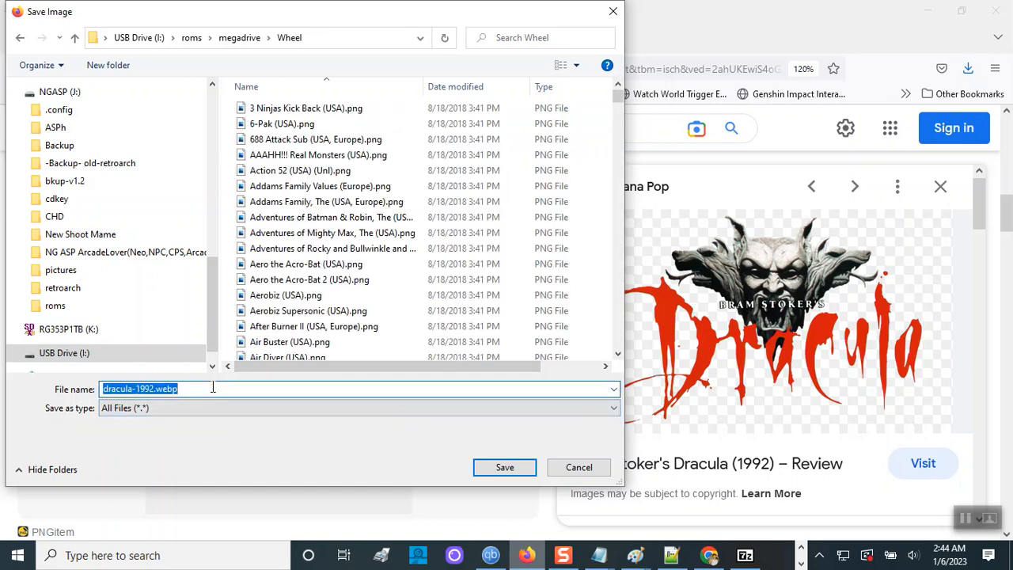
pyautogui.write("bram stoker's dracula (euro).png")
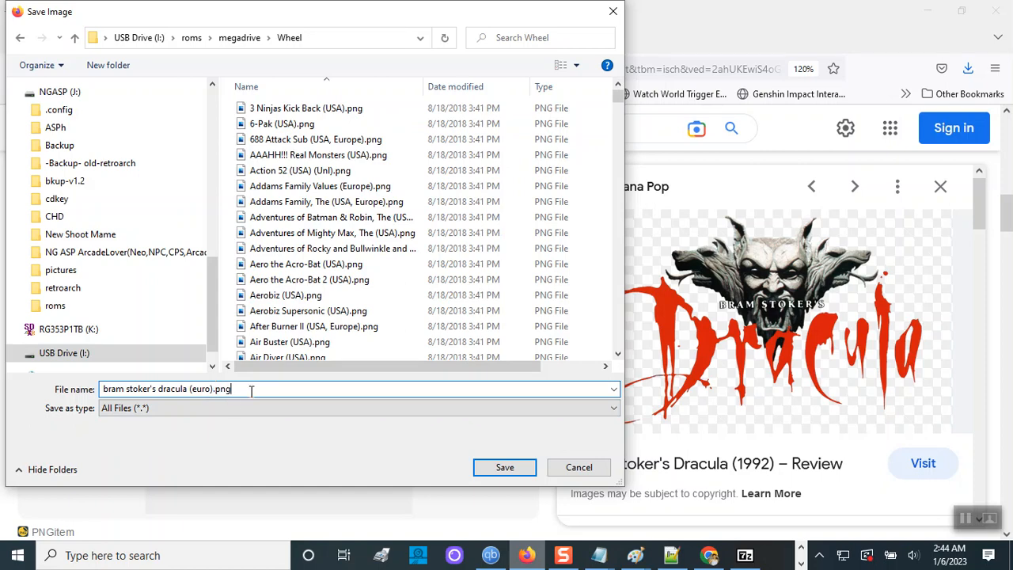
pyautogui.click(504, 468)
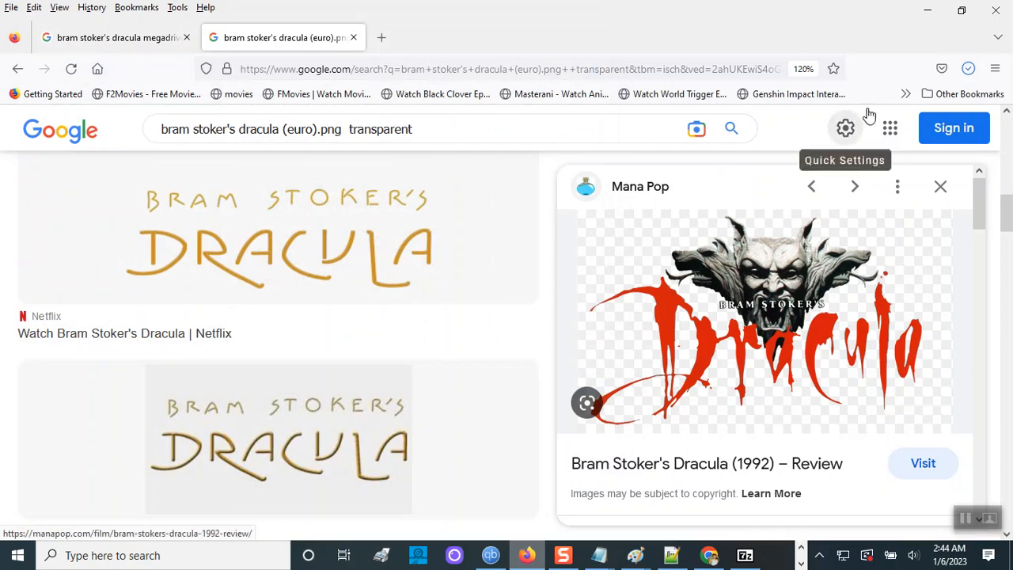
# - Minimize the browser, close the md_dracula.zip archive and enter "bram stoker's dracula (euro).png" in cell C8 of the Excel workbook
pyautogui.click(962, 11)
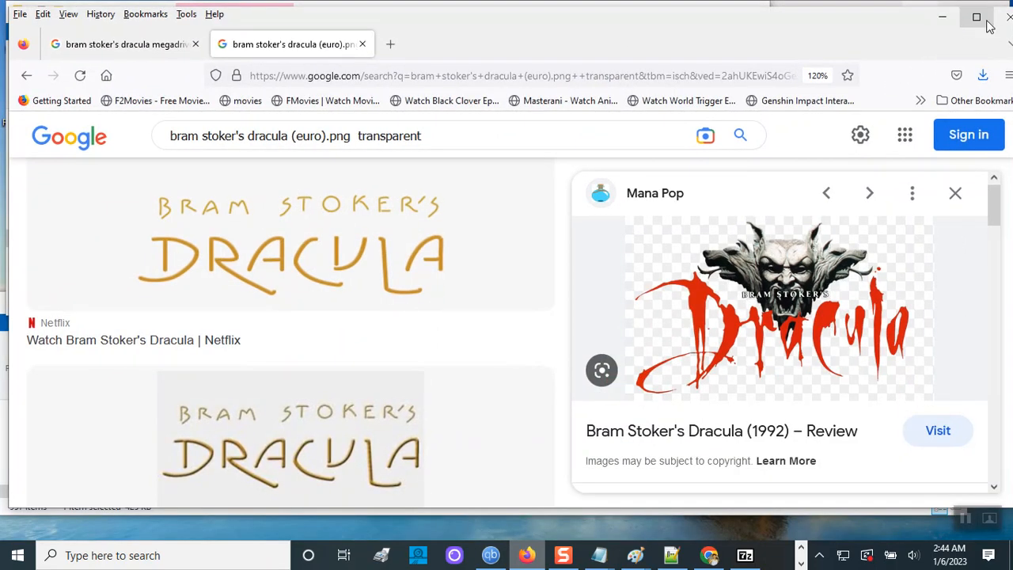
pyautogui.click(941, 17)
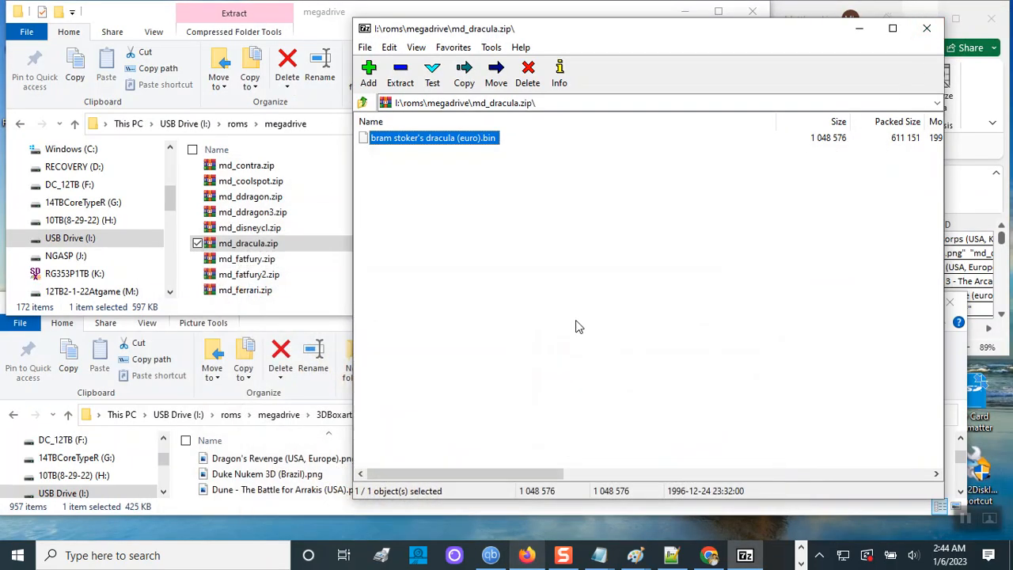
pyautogui.click(927, 28)
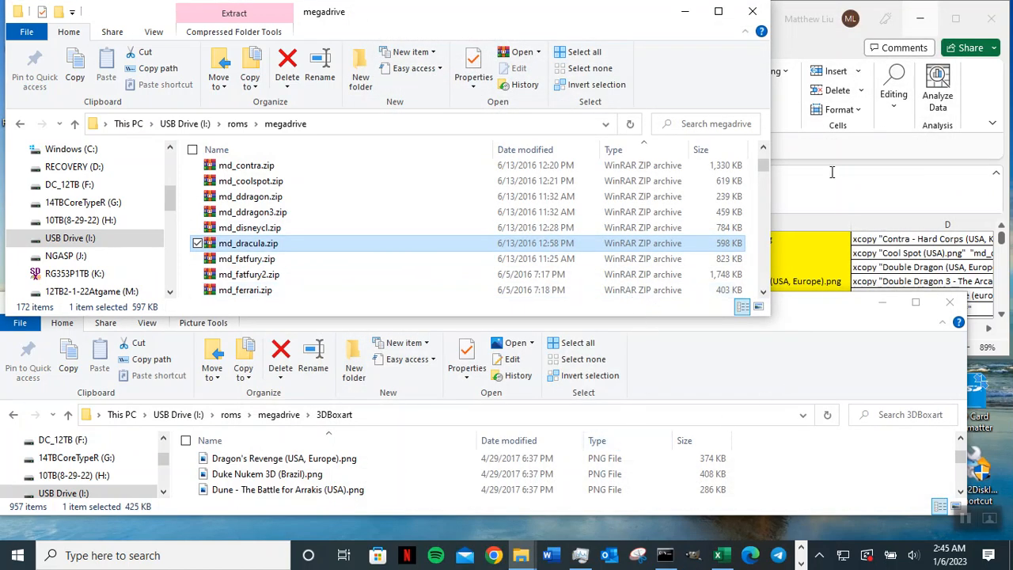
pyautogui.click(798, 60)
pyautogui.click(644, 309)
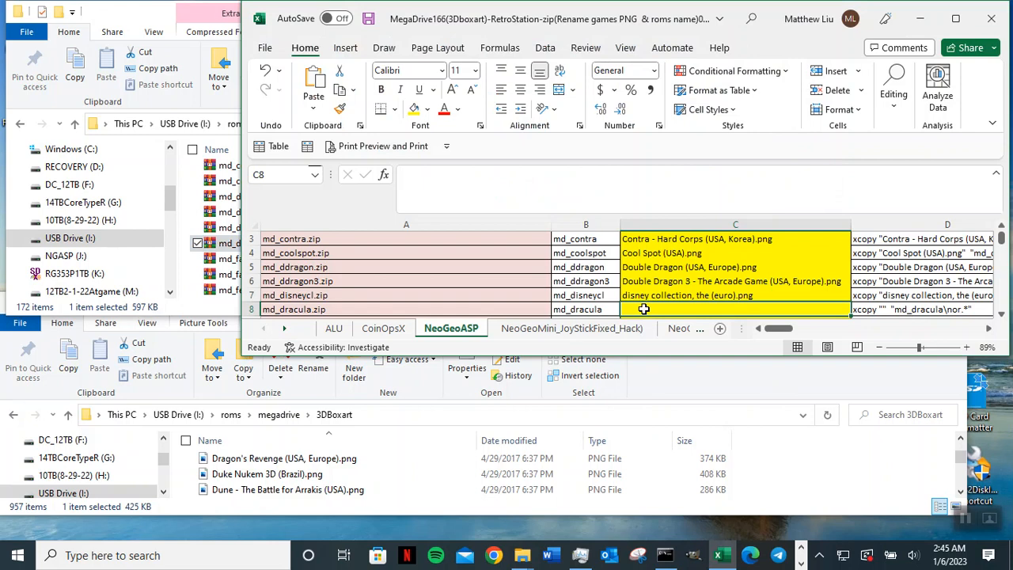
pyautogui.write("bram stoker's dracula (euro).png")
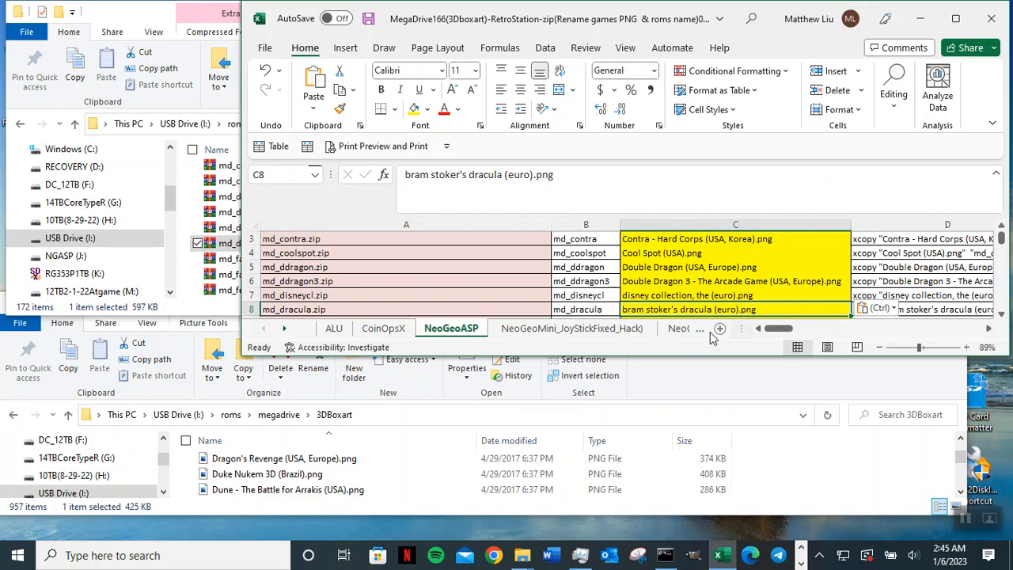
# - Maximize the workbook window and widen column D to fit its xcopy commands
pyautogui.moveTo(679, 17); pyautogui.dragTo(511, 21)
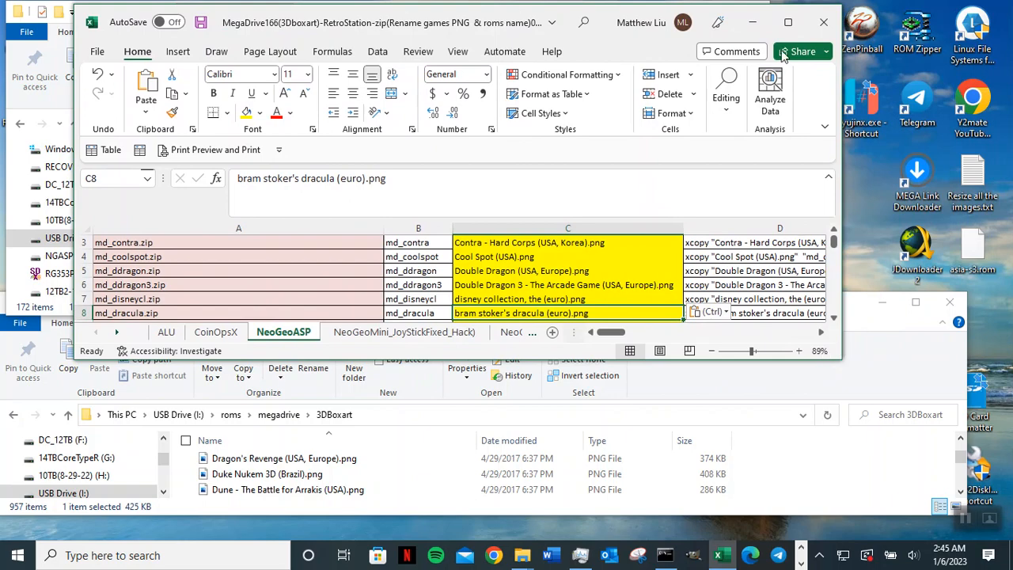
pyautogui.click(788, 23)
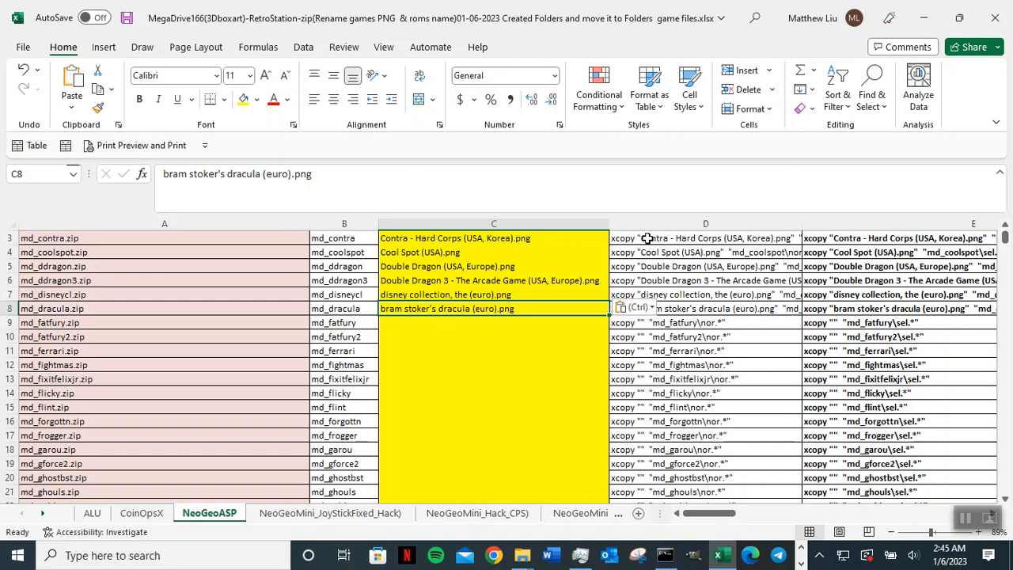
pyautogui.doubleClick(803, 224)
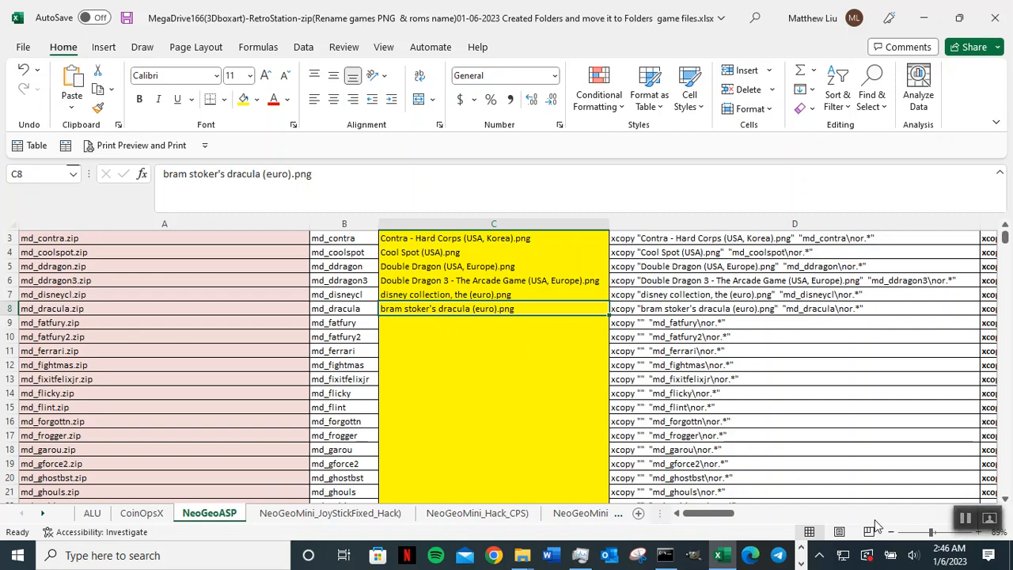
# - Review the xcopy commands for the nor and sel images and the zip files in columns D to F
pyautogui.moveTo(731, 513); pyautogui.dragTo(756, 516)
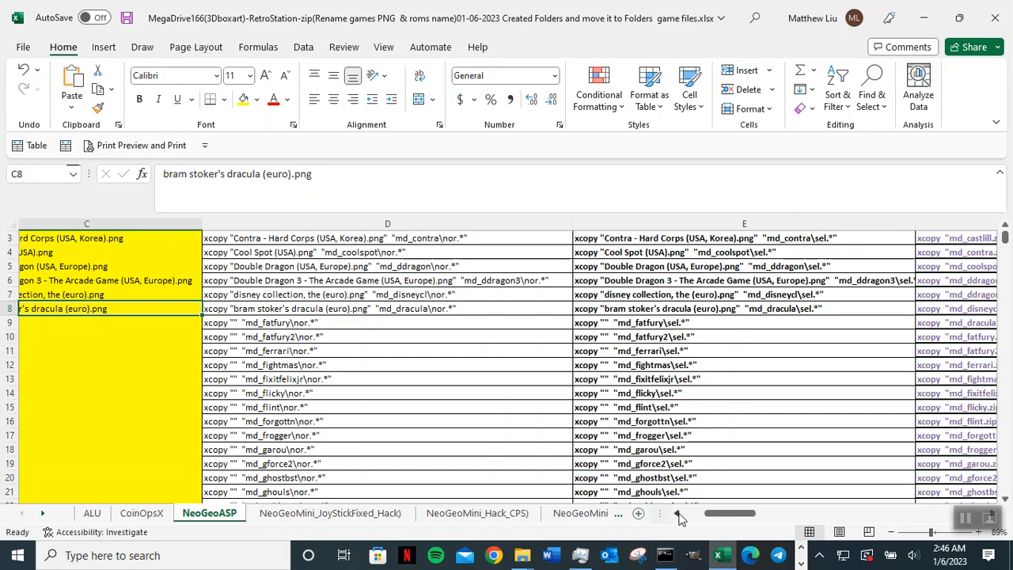
pyautogui.moveTo(679, 514); pyautogui.dragTo(679, 515)
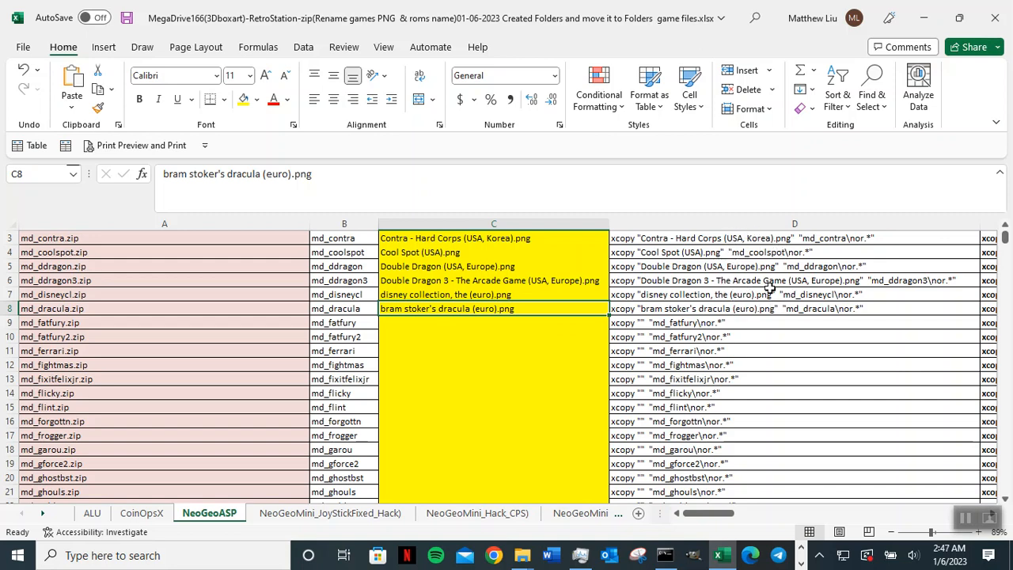
pyautogui.moveTo(716, 519); pyautogui.dragTo(757, 518)
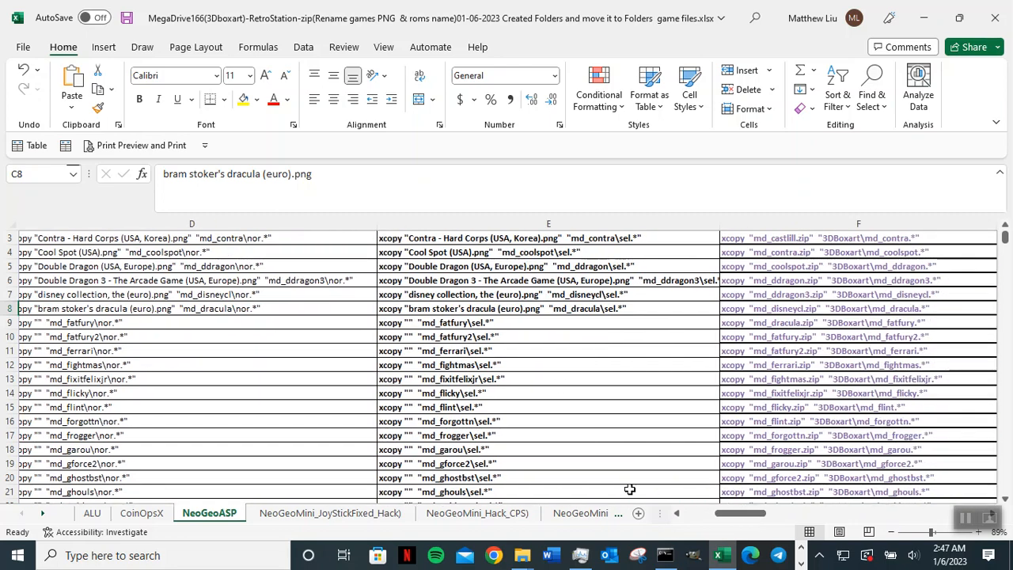
pyautogui.moveTo(732, 520); pyautogui.dragTo(701, 519)
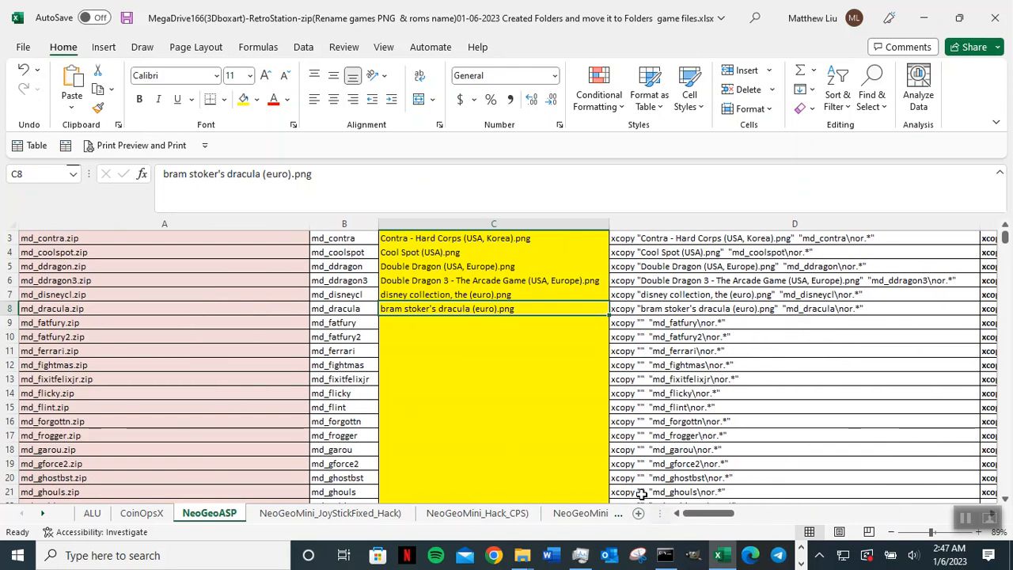
# - Restore the workbook window to show the md_fatfury.zip row and bring the 3DBoxart folder window in front of it
pyautogui.click(966, 27)
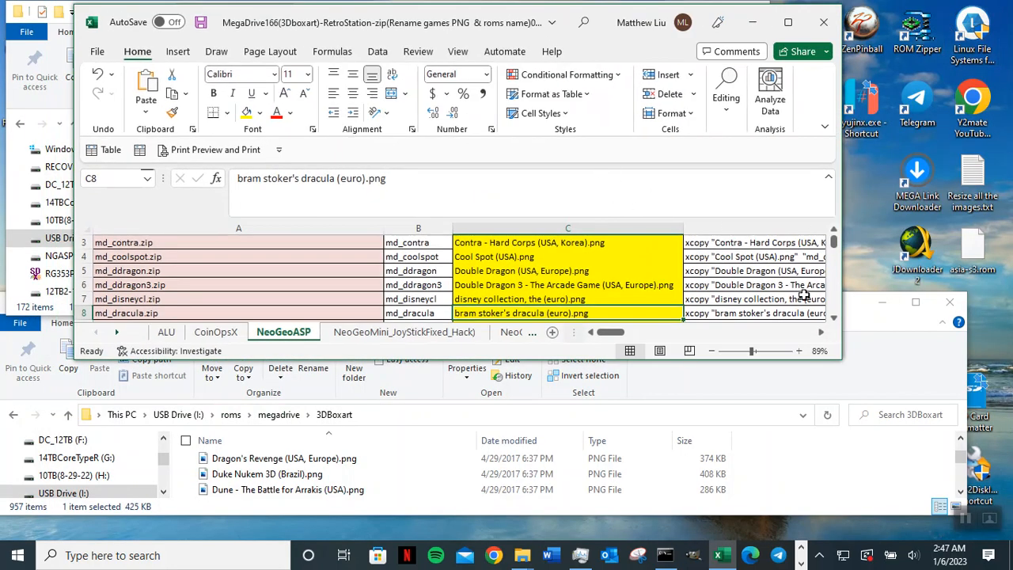
pyautogui.click(833, 317)
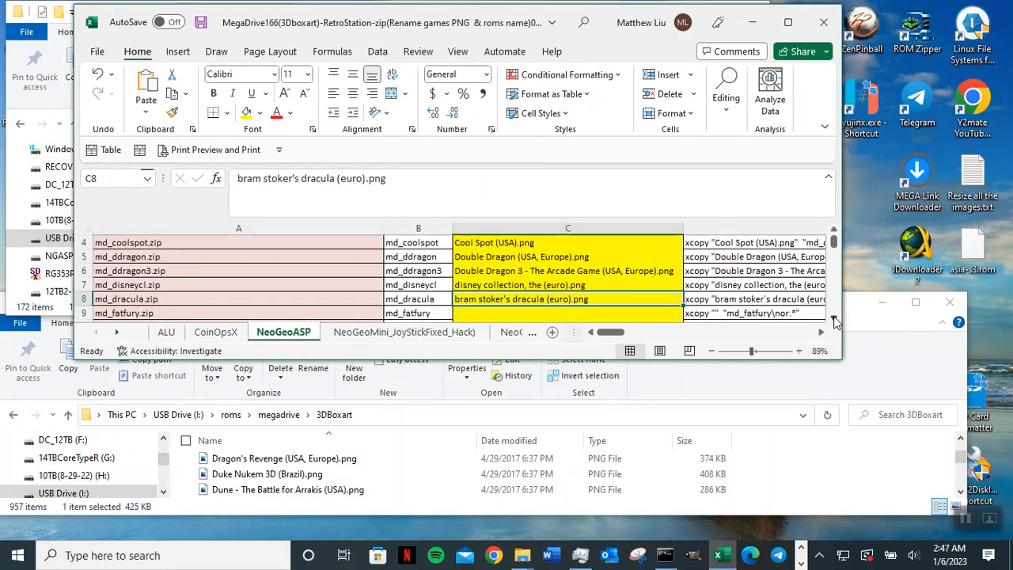
pyautogui.click(833, 318)
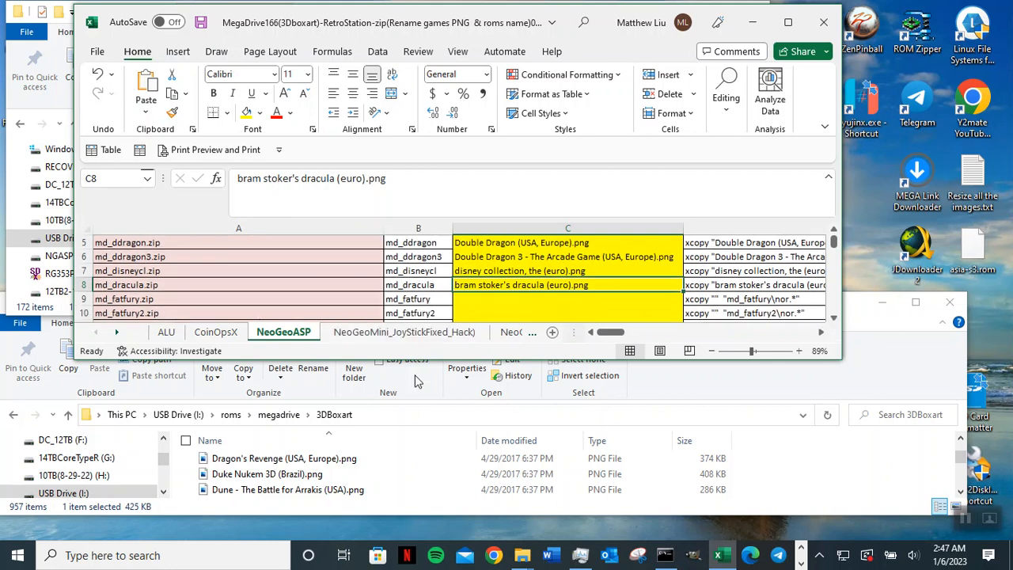
pyautogui.click(383, 463)
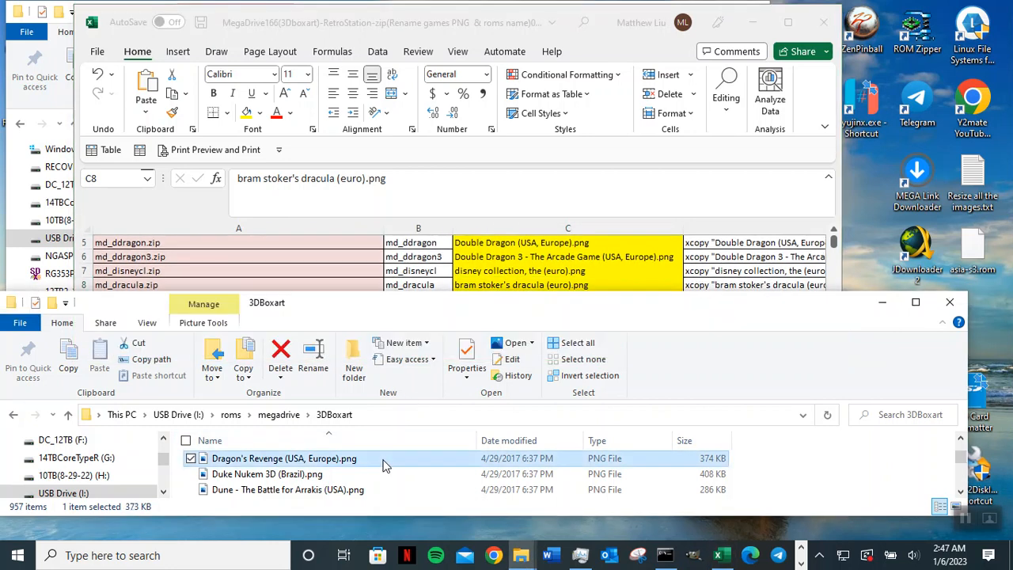
pyautogui.moveTo(521, 312); pyautogui.dragTo(538, 291)
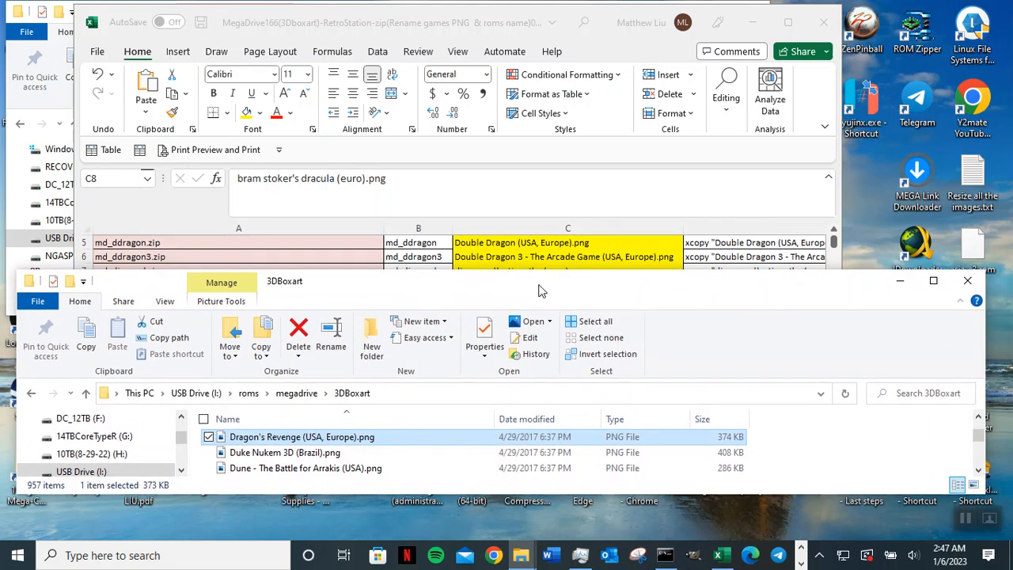
# - Find and select Fatal Fury (USA).png in the 3DBoxart folder as the match for md_fatfury.zip
pyautogui.click(429, 453)
pyautogui.press('f')
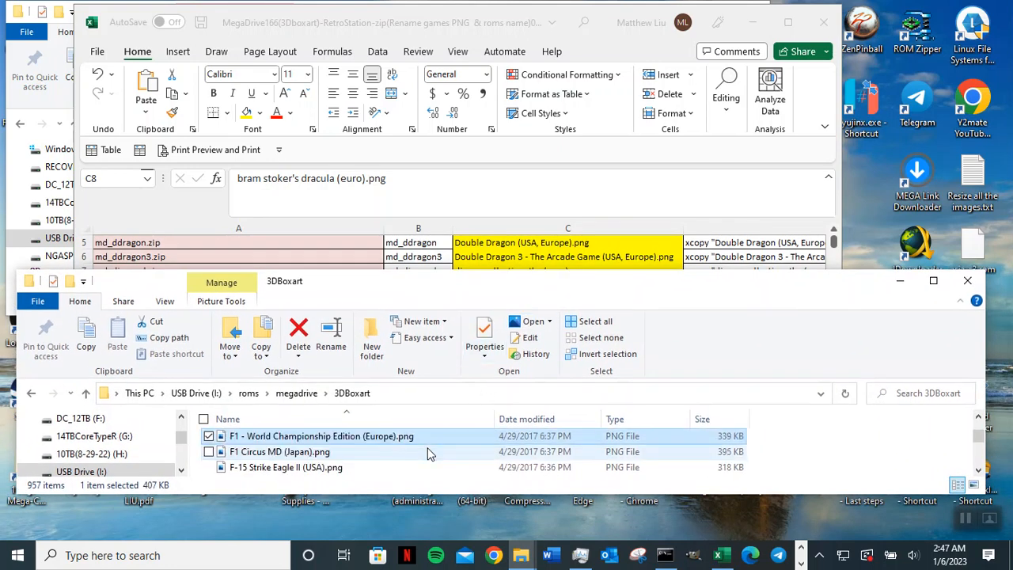
pyautogui.press('f')
pyautogui.press('a')
pyautogui.press('t')
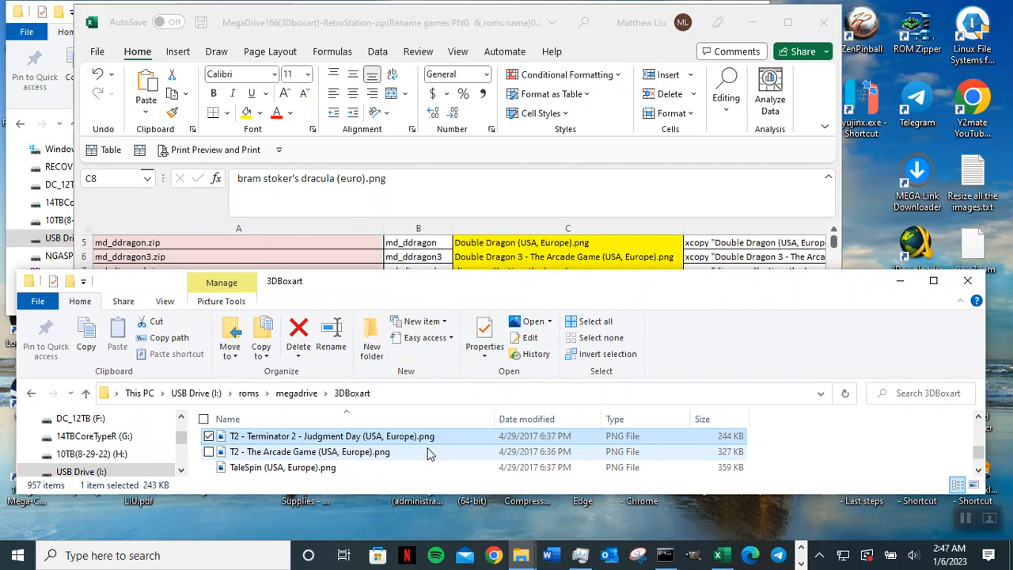
pyautogui.press('f')
pyautogui.press('a')
pyautogui.press('t')
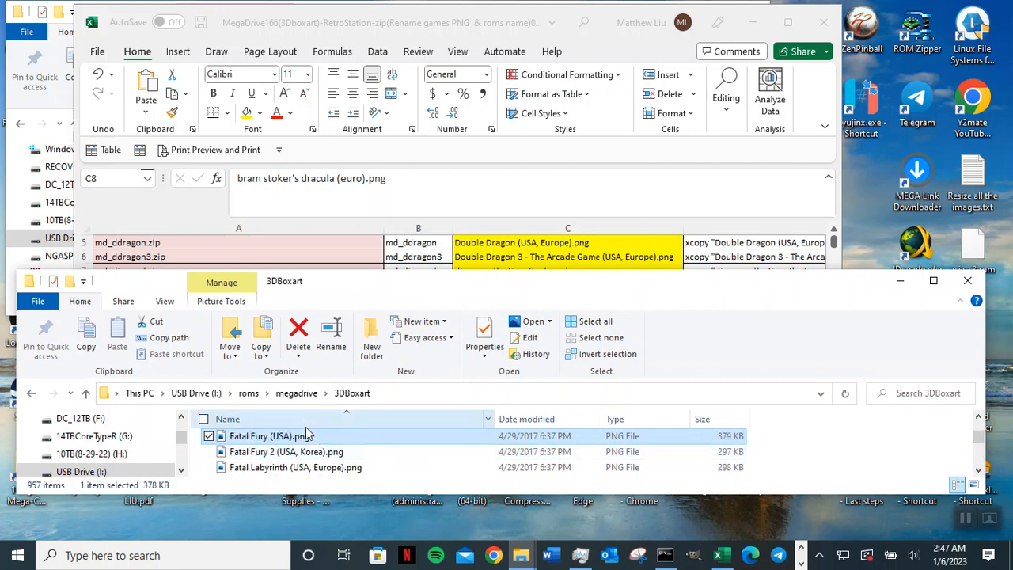
# - Copy the full file name "Fatal Fury (USA).png" into cell C9 of the Excel workbook
pyautogui.press('F2')
pyautogui.moveTo(331, 439); pyautogui.dragTo(218, 439)
pyautogui.hotkey('ctrl', 'c')
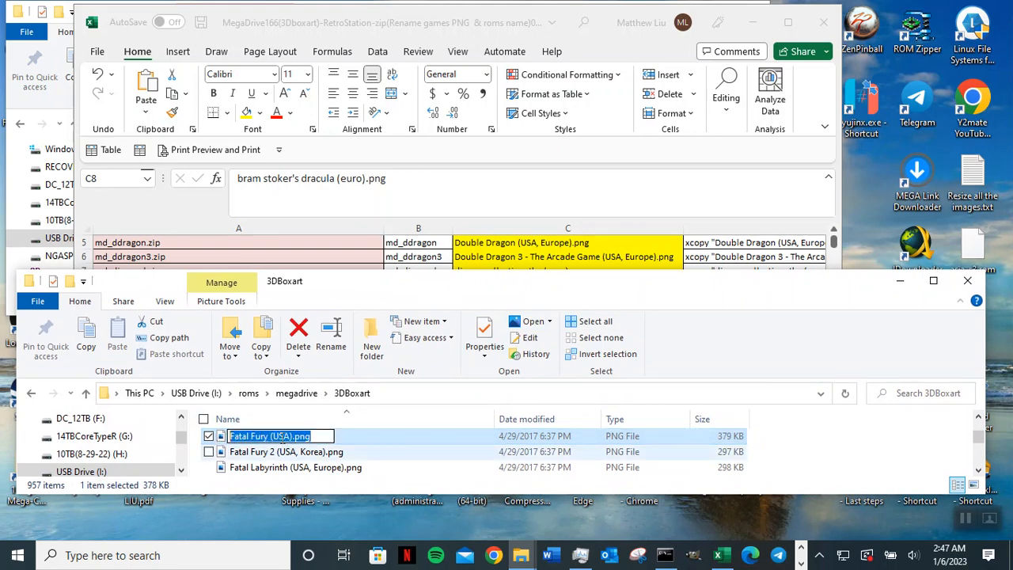
pyautogui.click(500, 32)
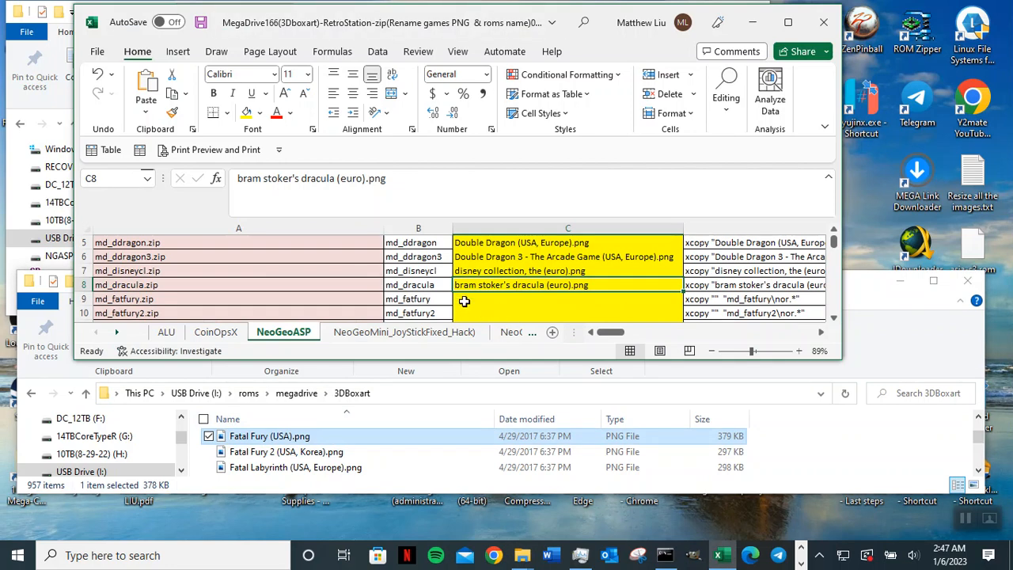
pyautogui.click(463, 298)
pyautogui.hotkey('ctrl', 'v')
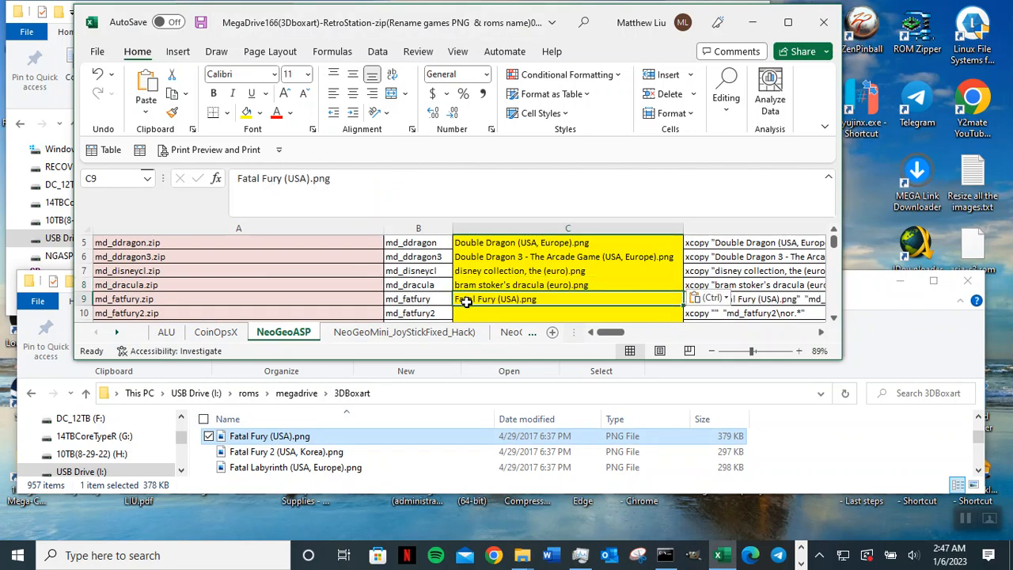
# - Copy the file name "Fatal Fury 2 (USA, Korea).png" from the 3DBoxart folder into cell C10 and save the workbook
pyautogui.click(342, 453)
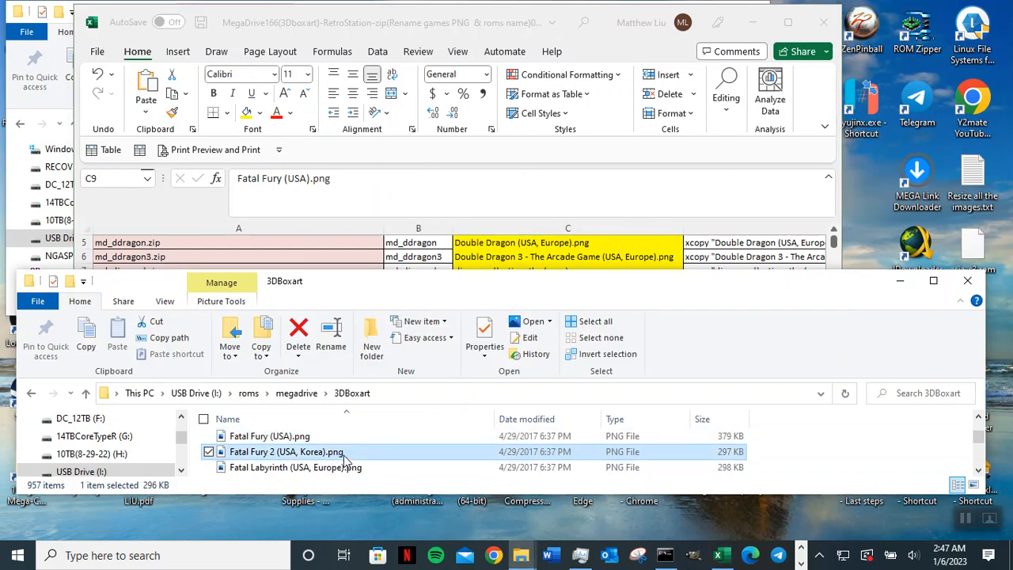
pyautogui.click(353, 458)
pyautogui.hotkey('ctrl', 'a')
pyautogui.hotkey('ctrl', 'c')
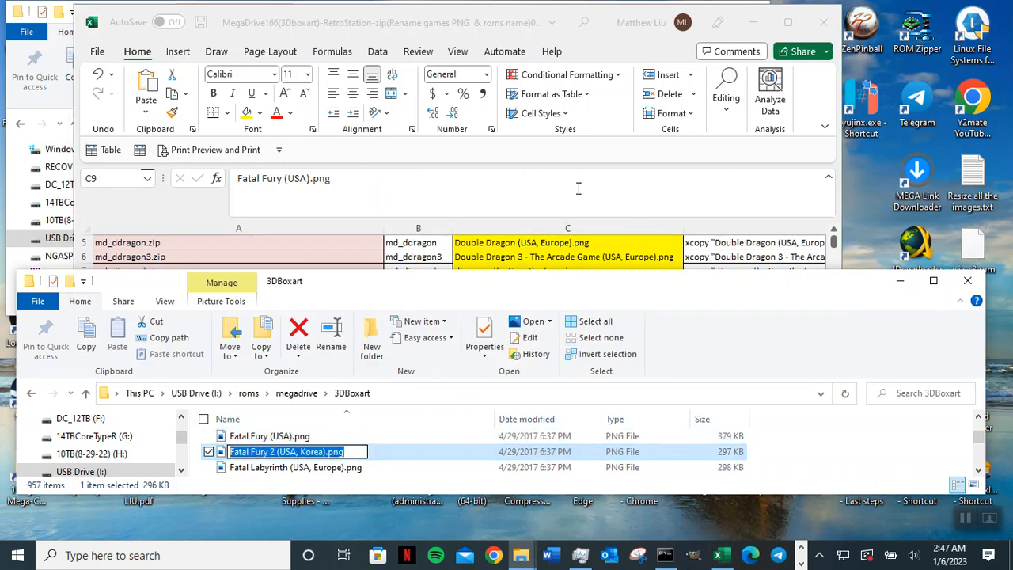
pyautogui.click(570, 213)
pyautogui.click(504, 312)
pyautogui.click(451, 171)
pyautogui.hotkey('ctrl', 'v')
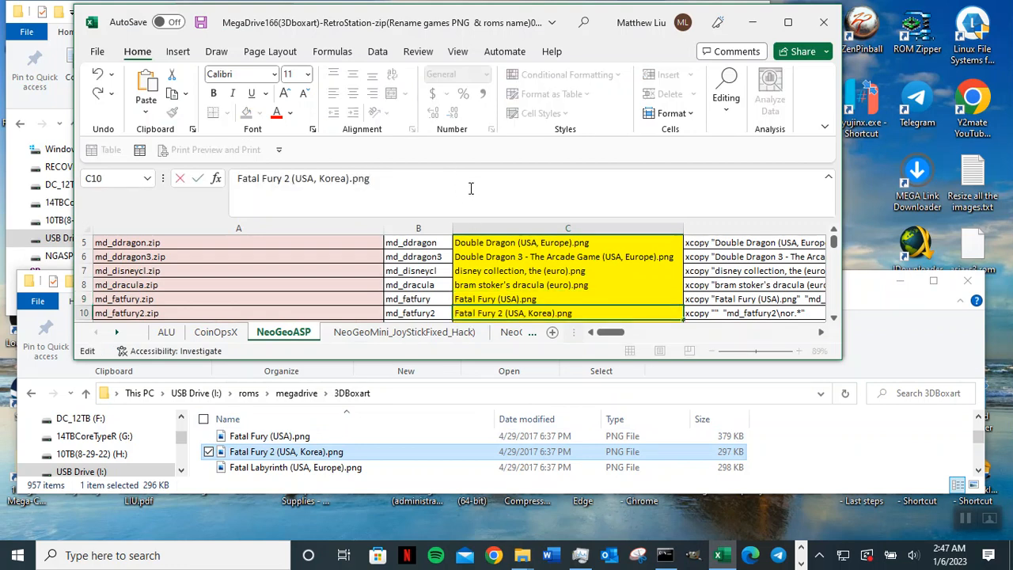
pyautogui.click(833, 320)
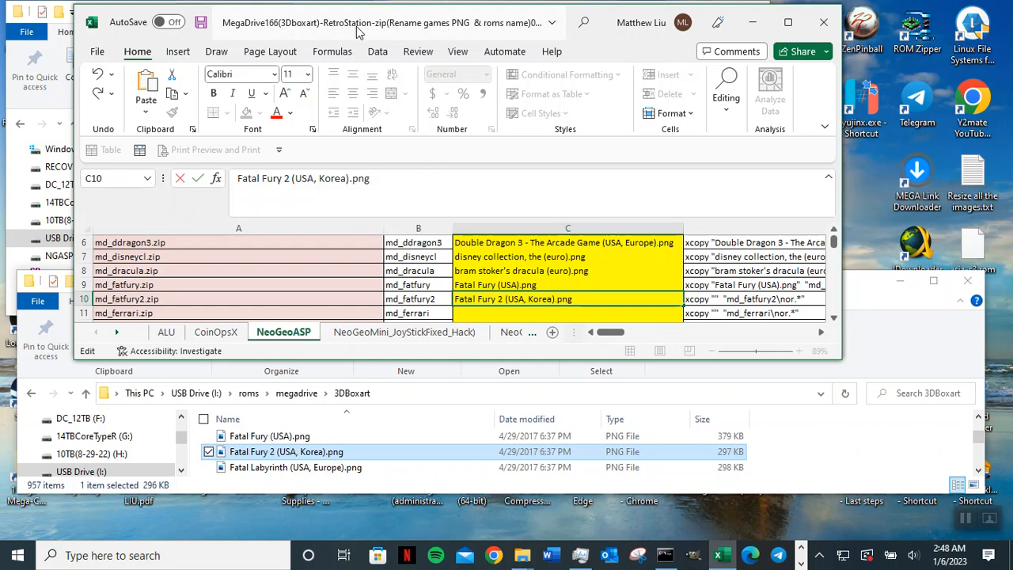
pyautogui.click(202, 23)
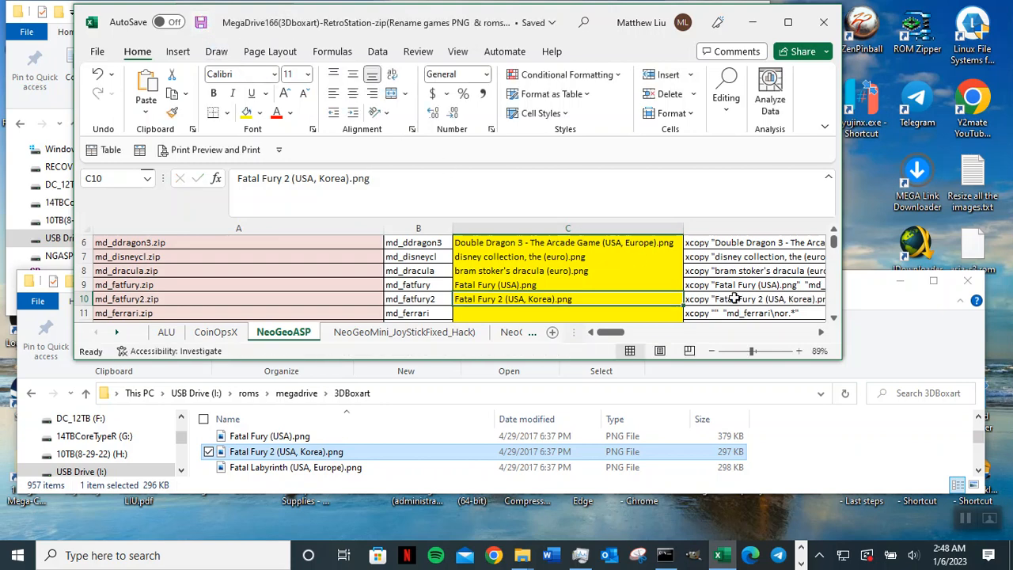
# - Select cell C11 for md_ferrari.zip and find Ferrari Grand Prix Challenge (USA).png in the 3DBoxart folder
pyautogui.click(834, 318)
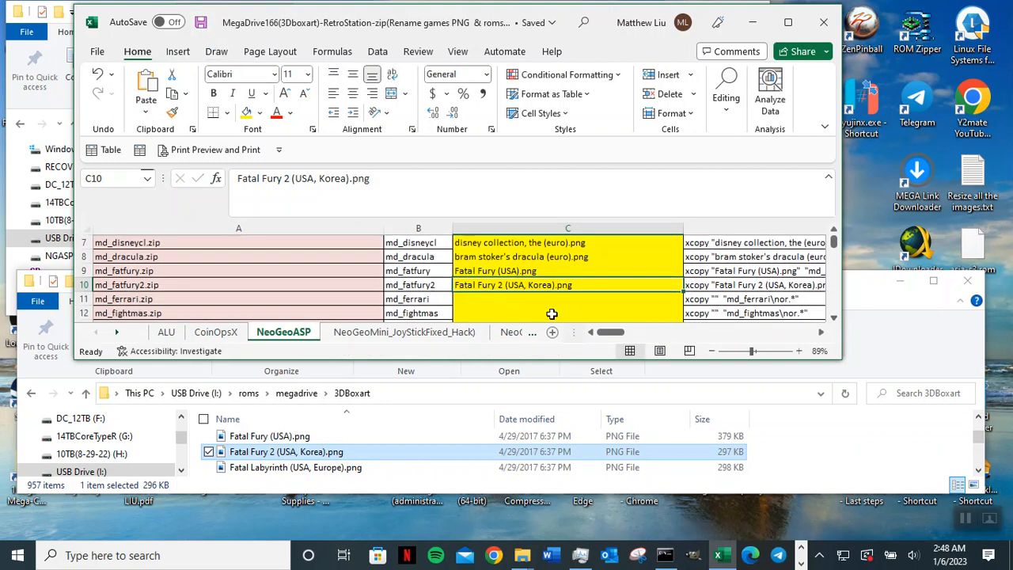
pyautogui.click(472, 294)
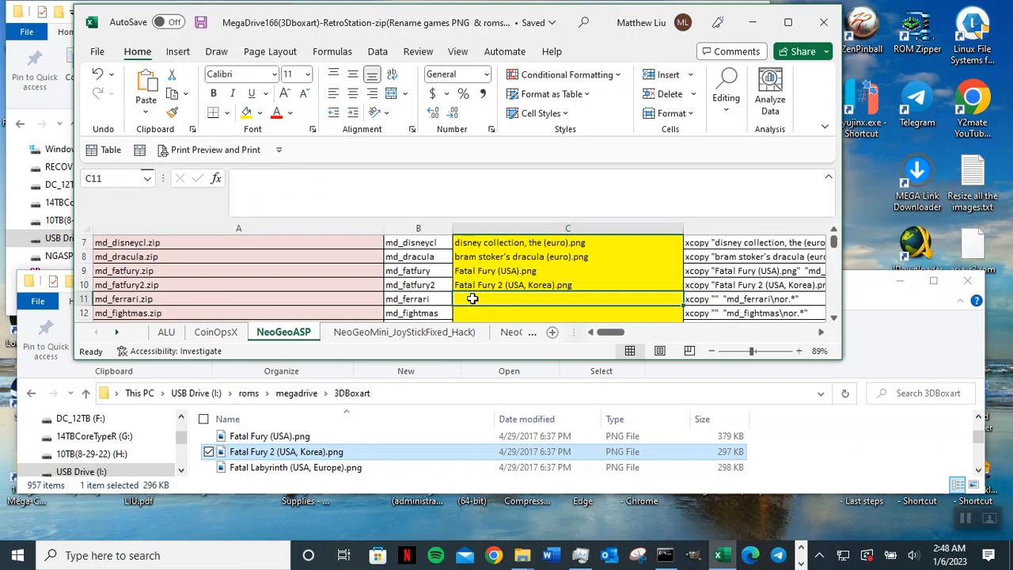
pyautogui.click(411, 462)
pyautogui.press('F2')
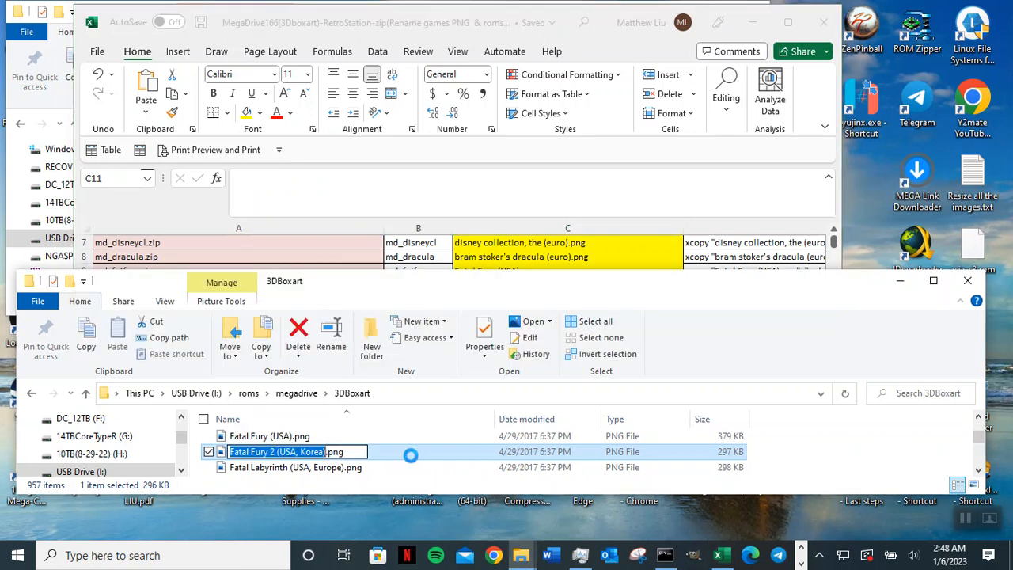
pyautogui.press('Escape')
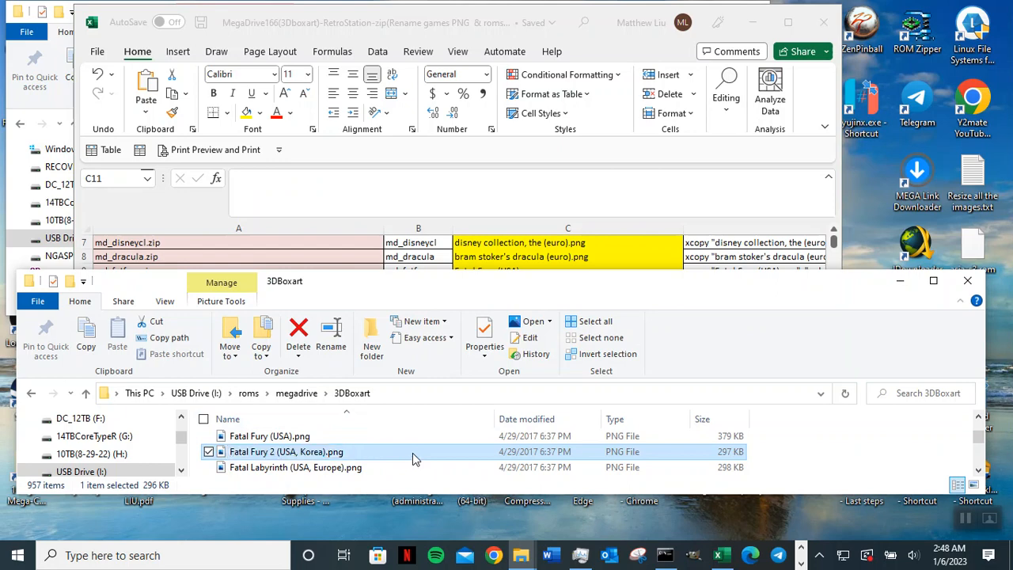
pyautogui.press('Down')
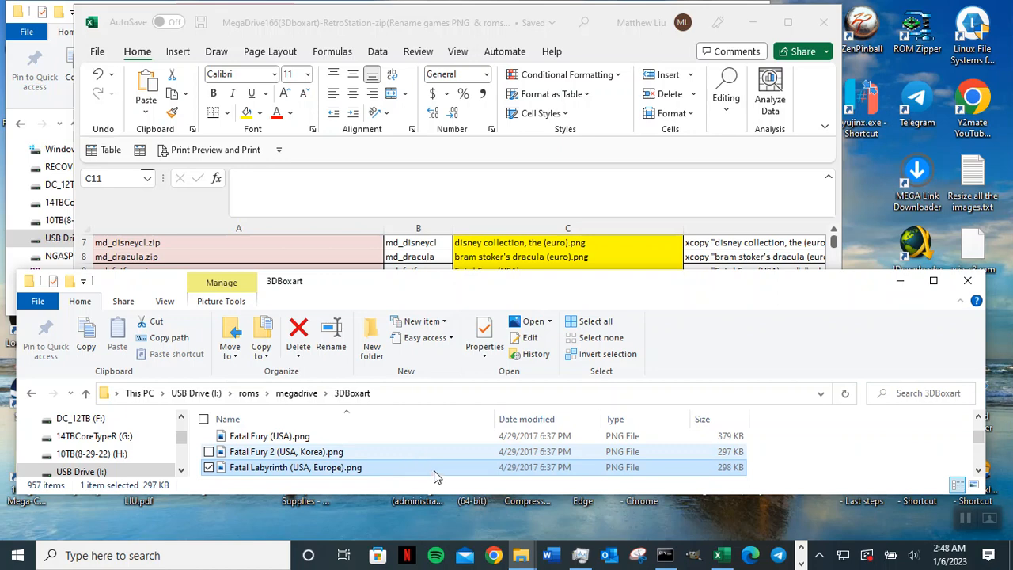
pyautogui.press('e')
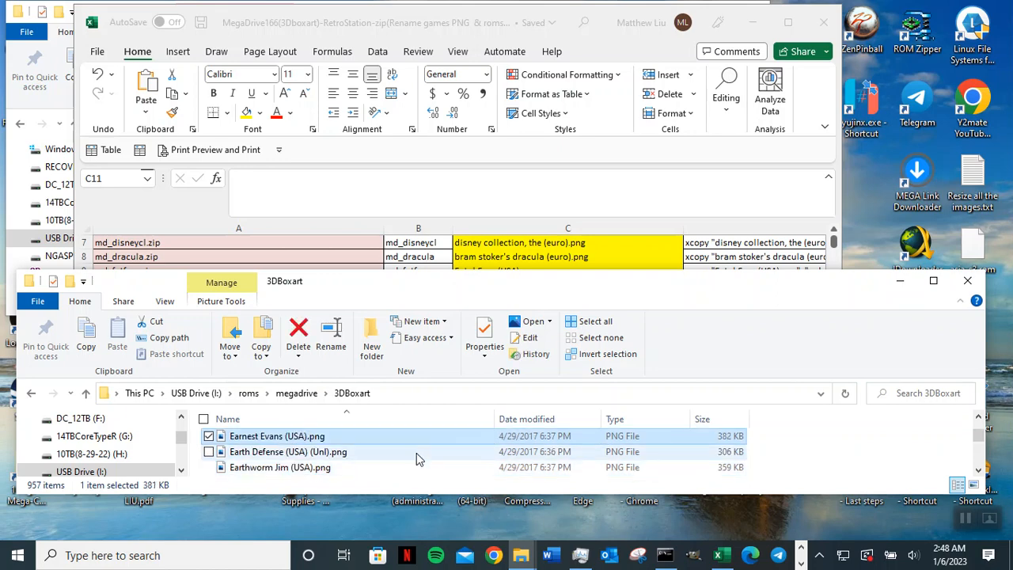
pyautogui.write('ferr')
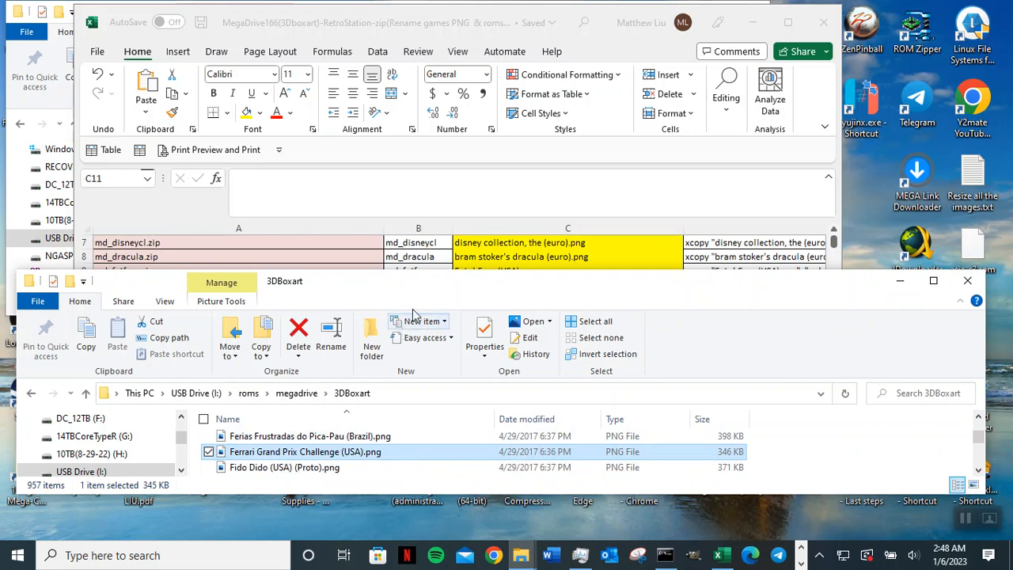
pyautogui.click(289, 187)
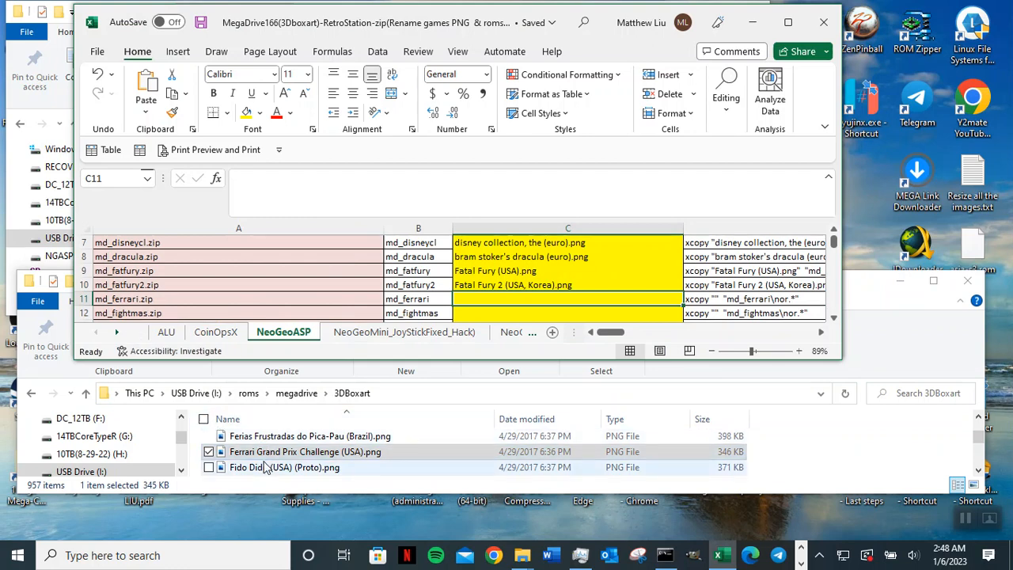
# - Copy the full file name "Ferrari Grand Prix Challenge (USA).png" into cell C11 of the workbook
pyautogui.click(393, 452)
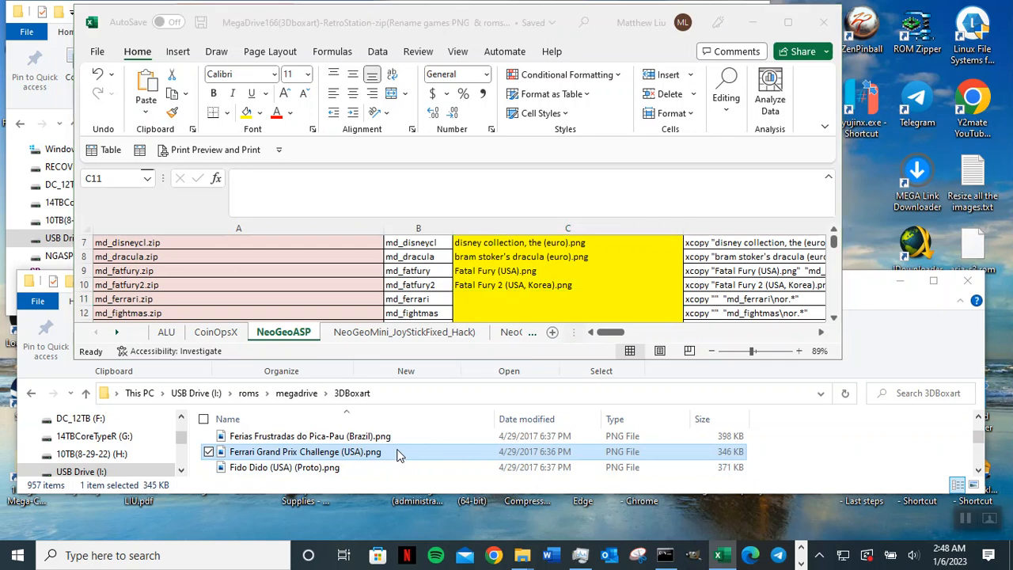
pyautogui.press('F2')
pyautogui.hotkey('ctrl', 'c')
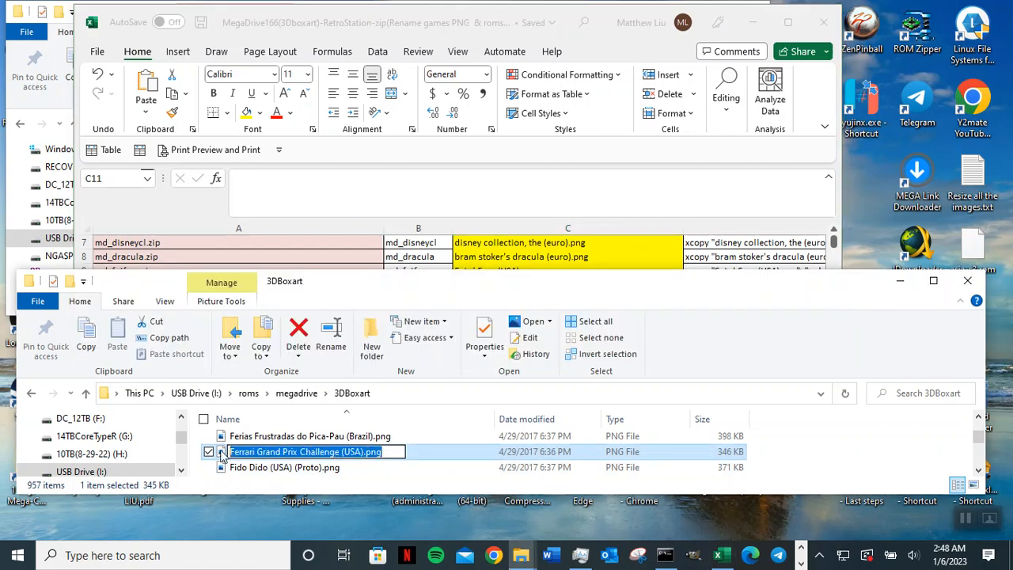
pyautogui.click(542, 188)
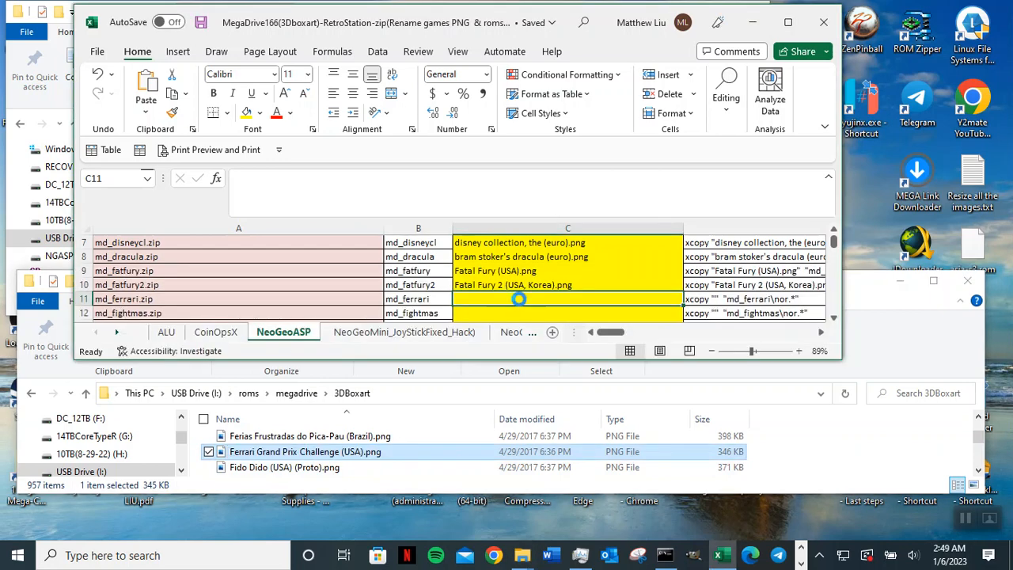
pyautogui.hotkey('ctrl', 'v')
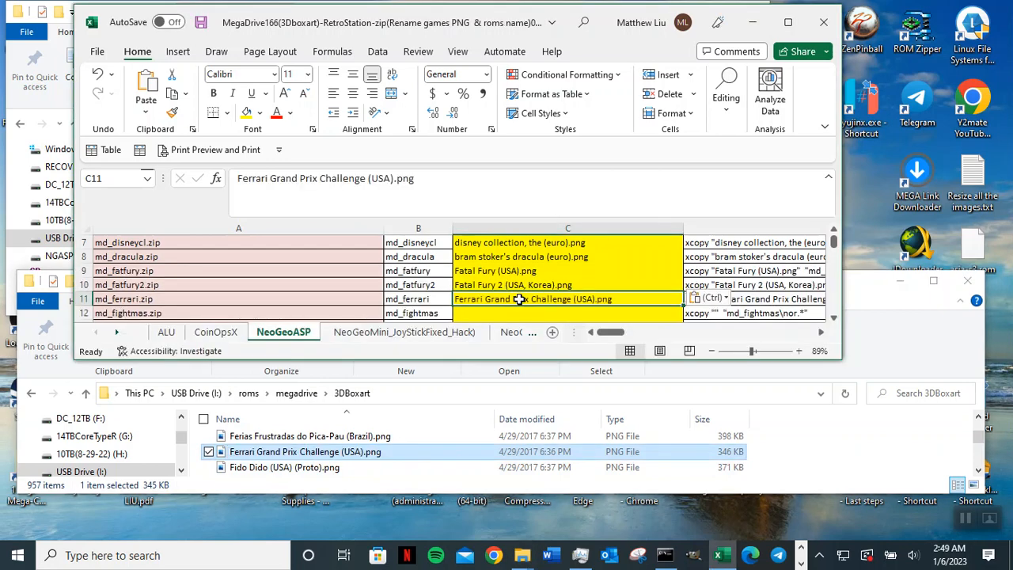
# - Select cell C12 for md_fightmas.zip and find Fighting Masters (USA).png in the 3DBoxart folder
pyautogui.click(479, 315)
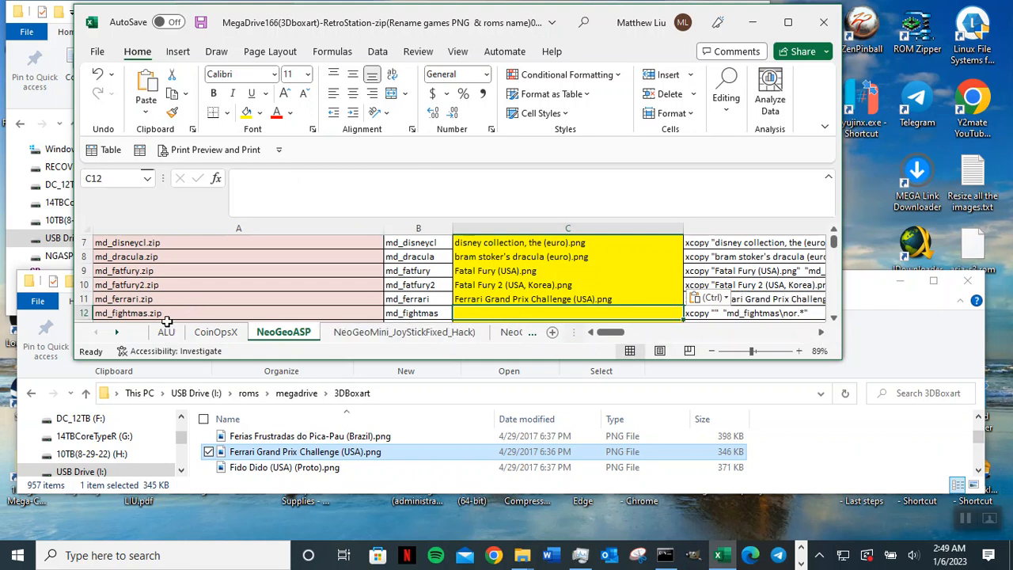
pyautogui.scroll(-1, 405, 462)
pyautogui.click(405, 458)
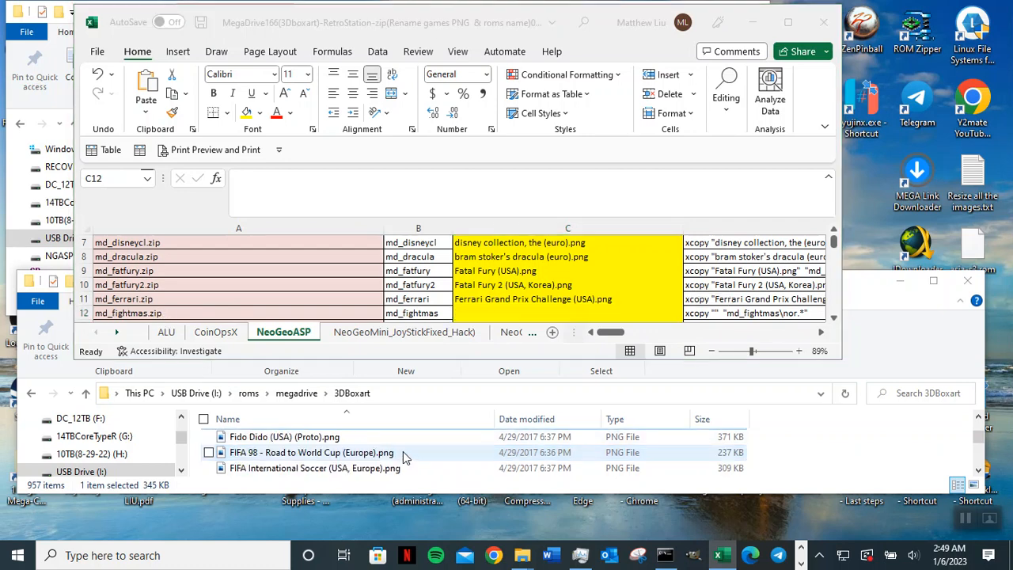
pyautogui.press('Down')
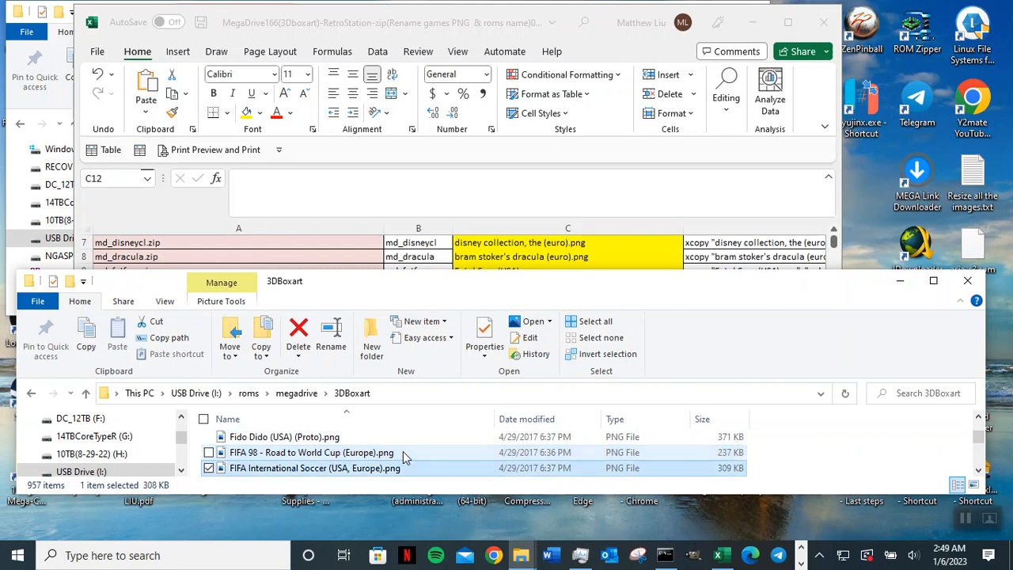
pyautogui.press('Down')
pyautogui.scroll(-1, 403, 457)
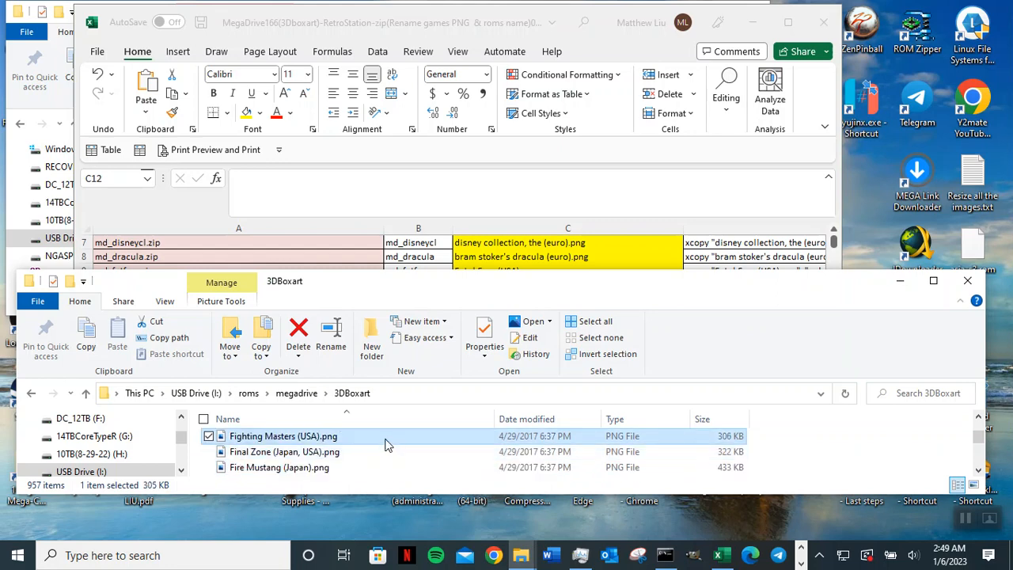
# - Copy the full file name "Fighting Masters (USA).png" into cell C12 of the workbook
pyautogui.press('F2')
pyautogui.moveTo(356, 435); pyautogui.dragTo(215, 437)
pyautogui.hotkey('ctrl', 'c')
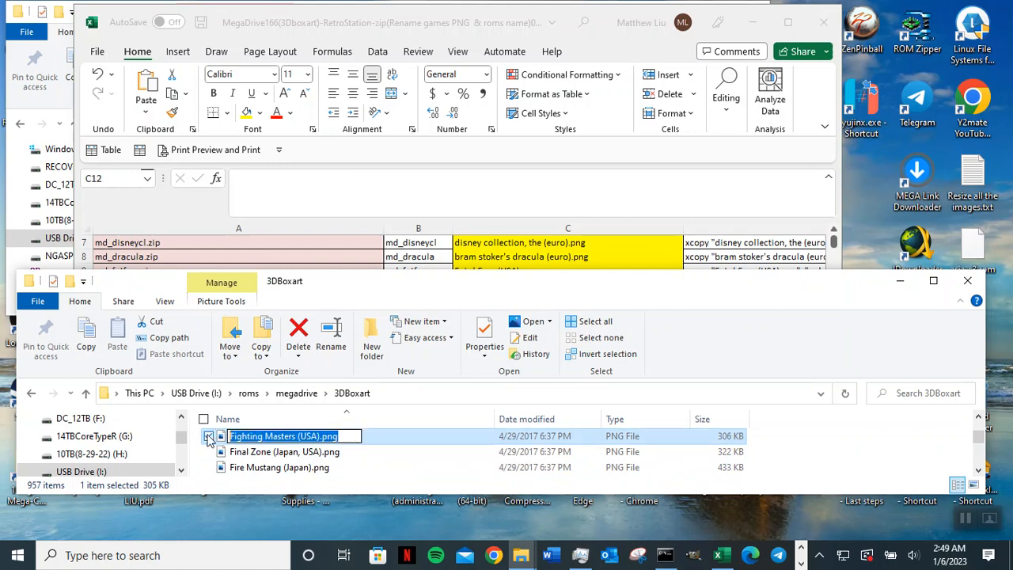
pyautogui.click(539, 181)
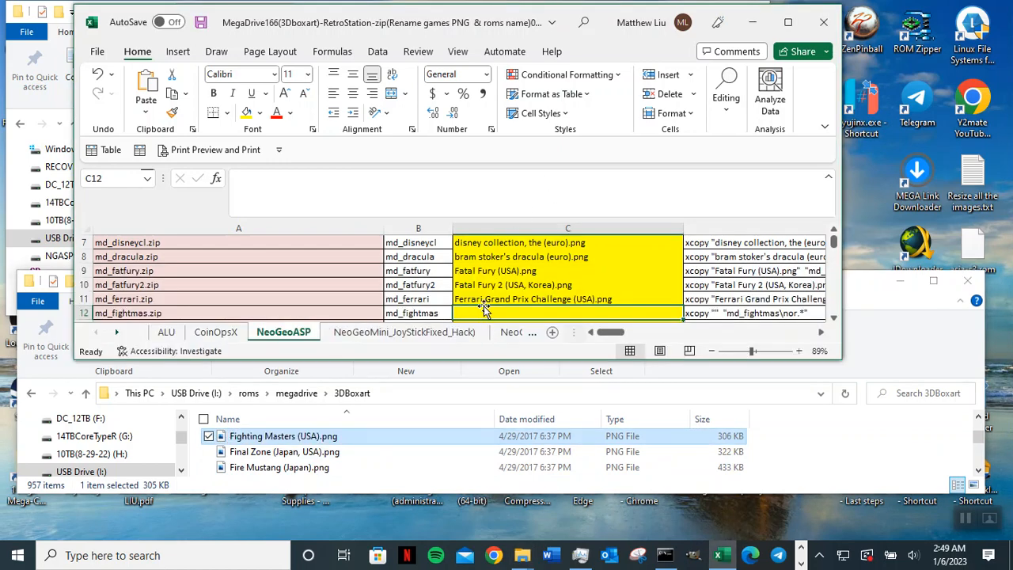
pyautogui.hotkey('ctrl', 'v')
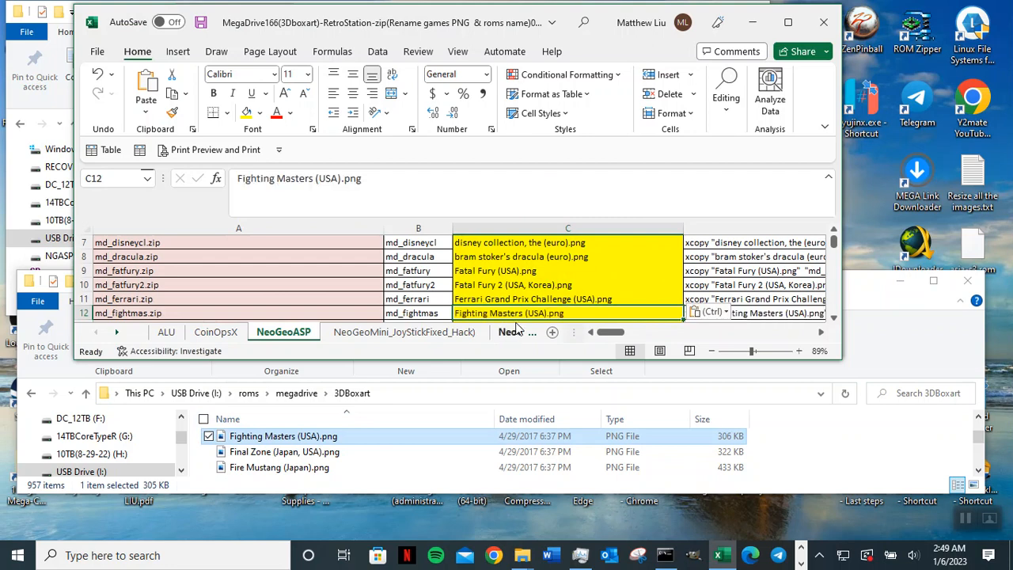
# - Find the box art file Fix-It Felix Jr. (USA) (Unl).png for md_fixitfelixjr.zip in the 3DBoxart folder
pyautogui.click(834, 317)
pyautogui.click(833, 317)
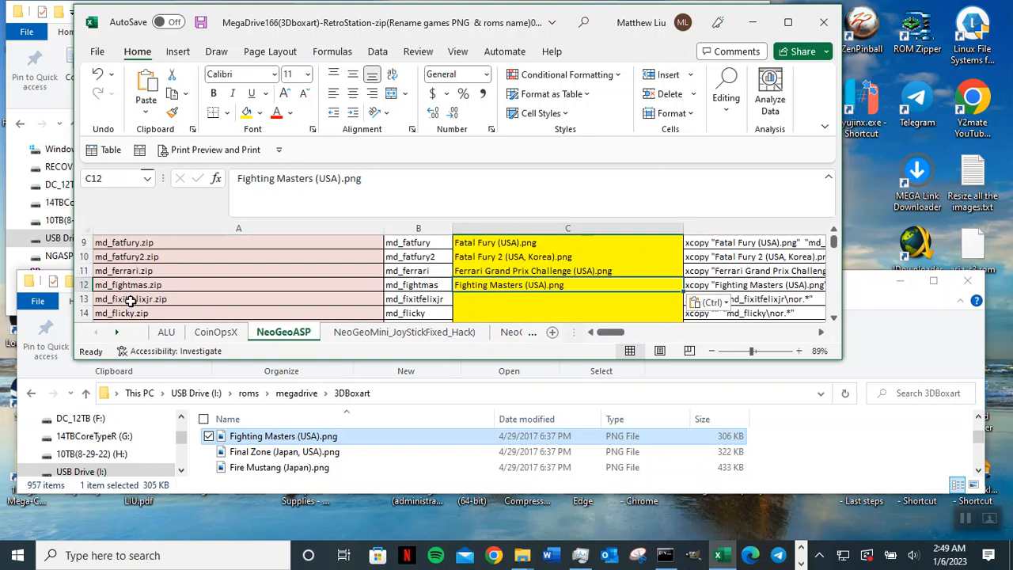
pyautogui.click(394, 457)
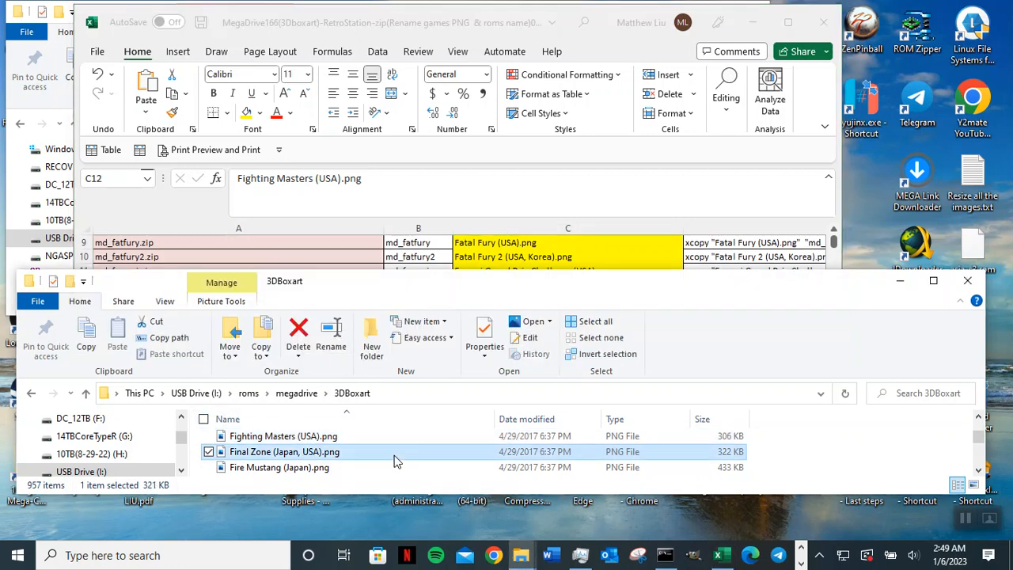
pyautogui.press('Down')
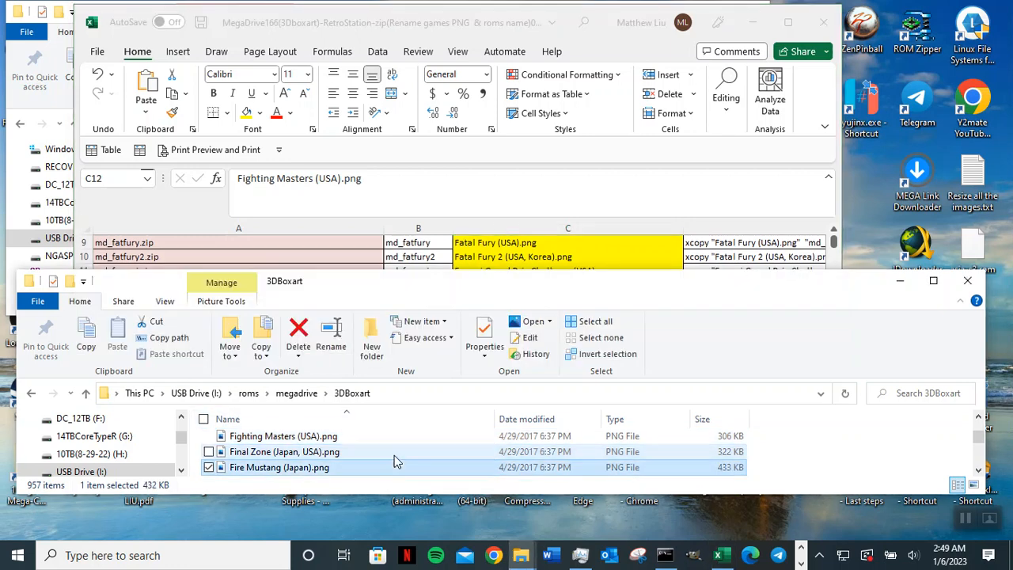
pyautogui.press('Down')
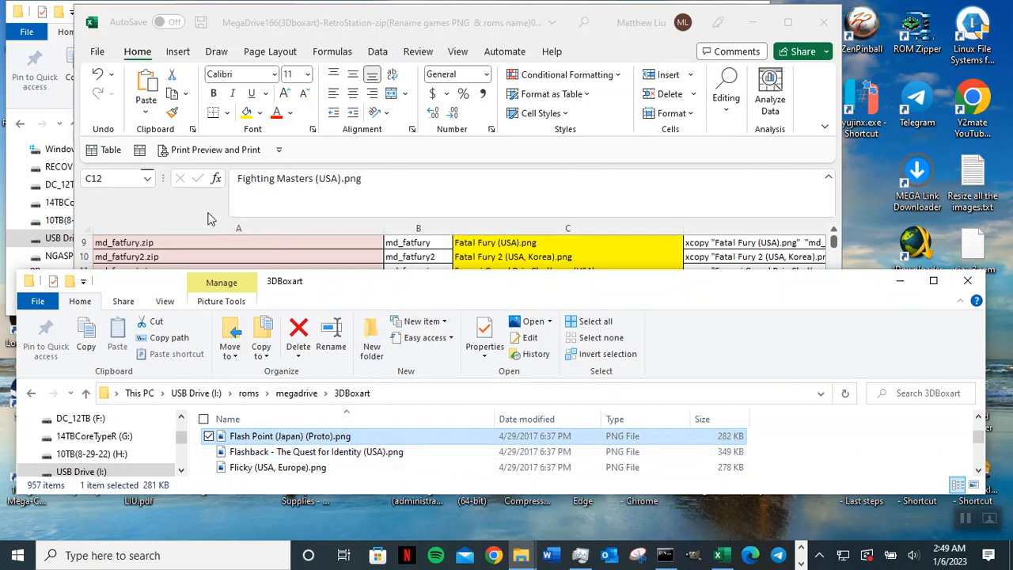
pyautogui.click(182, 219)
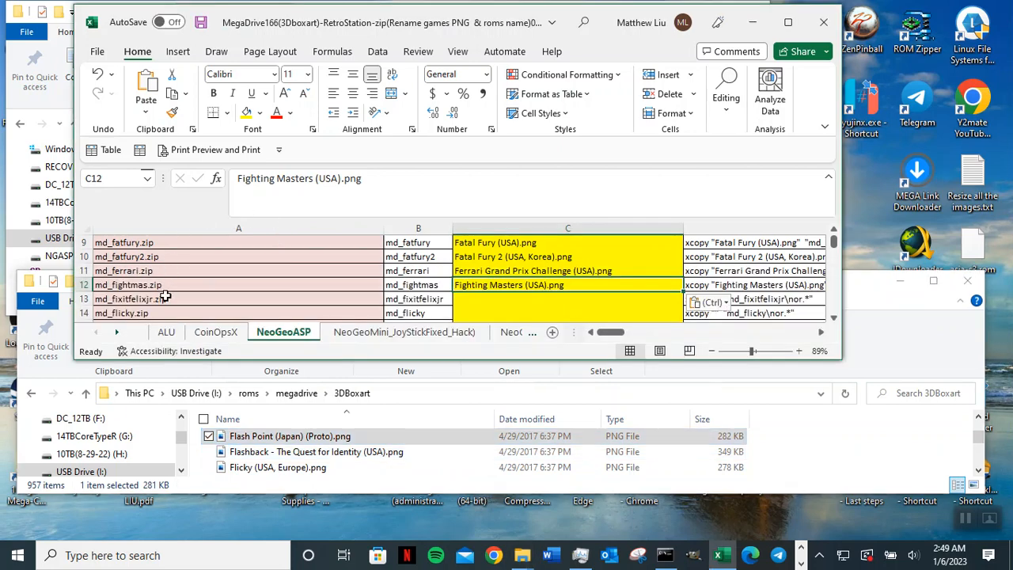
pyautogui.click(419, 443)
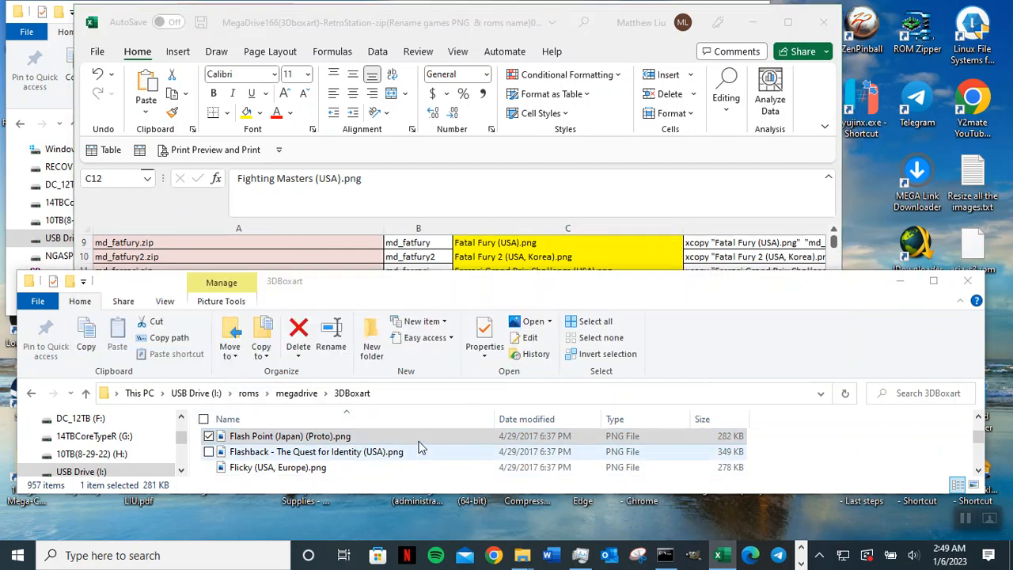
pyautogui.press('Down')
pyautogui.press('Up')
pyautogui.press('Up')
pyautogui.press('Up')
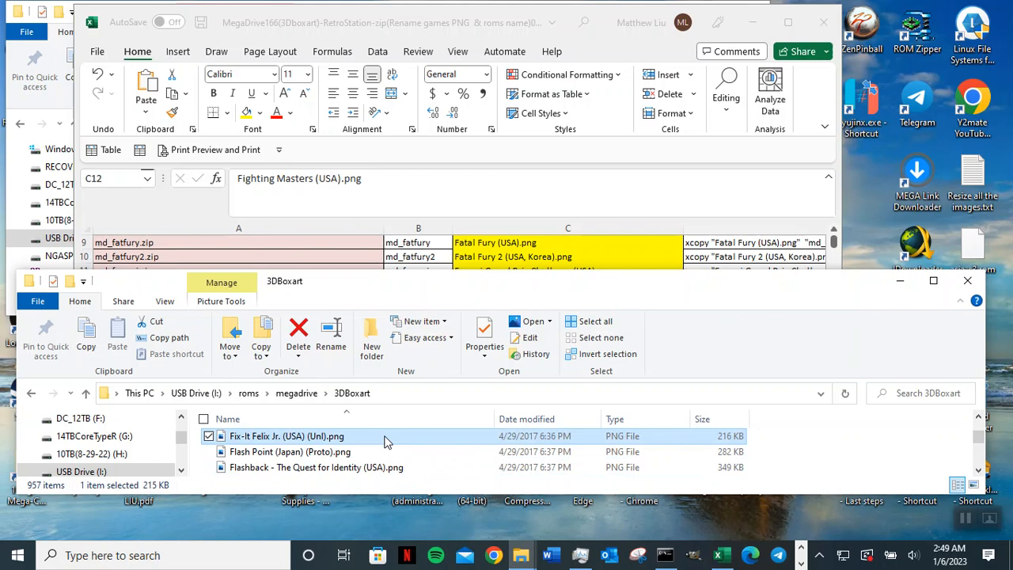
# - Copy the full file name "Fix-It Felix Jr. (USA) (Unl).png" into cell C13 of the workbook
pyautogui.press('F2')
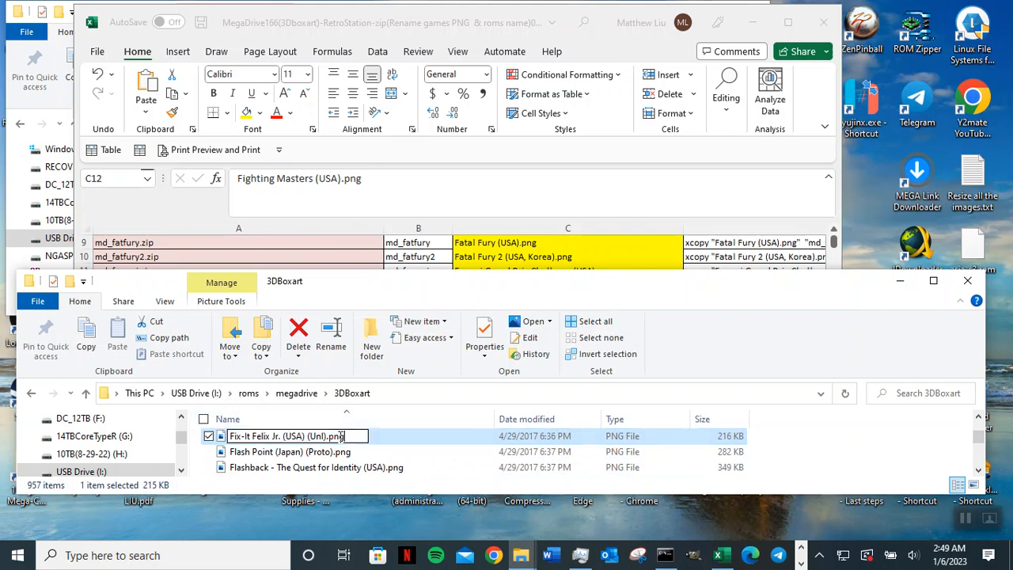
pyautogui.hotkey('ctrl', 'a')
pyautogui.hotkey('ctrl', 'c')
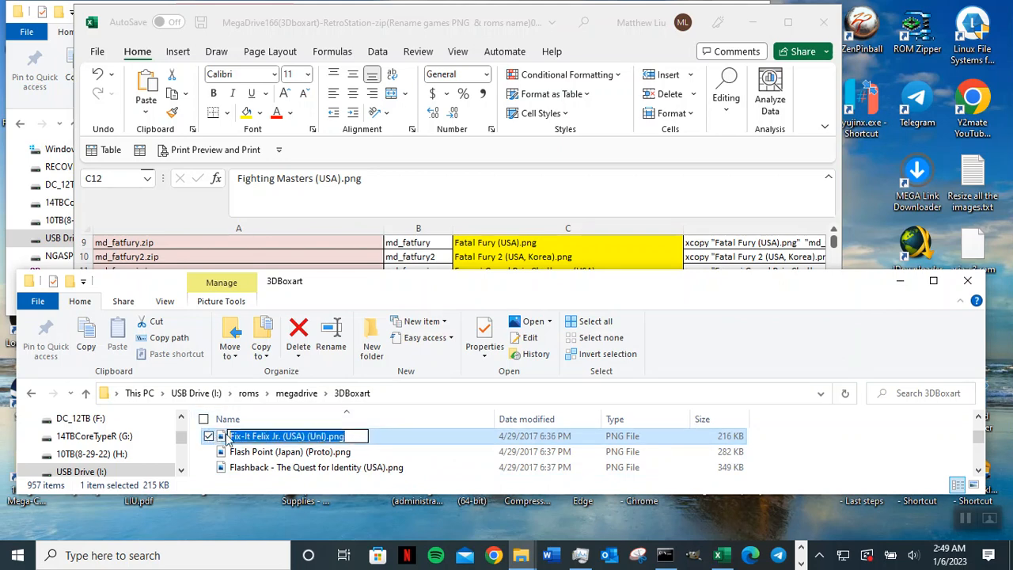
pyautogui.click(585, 182)
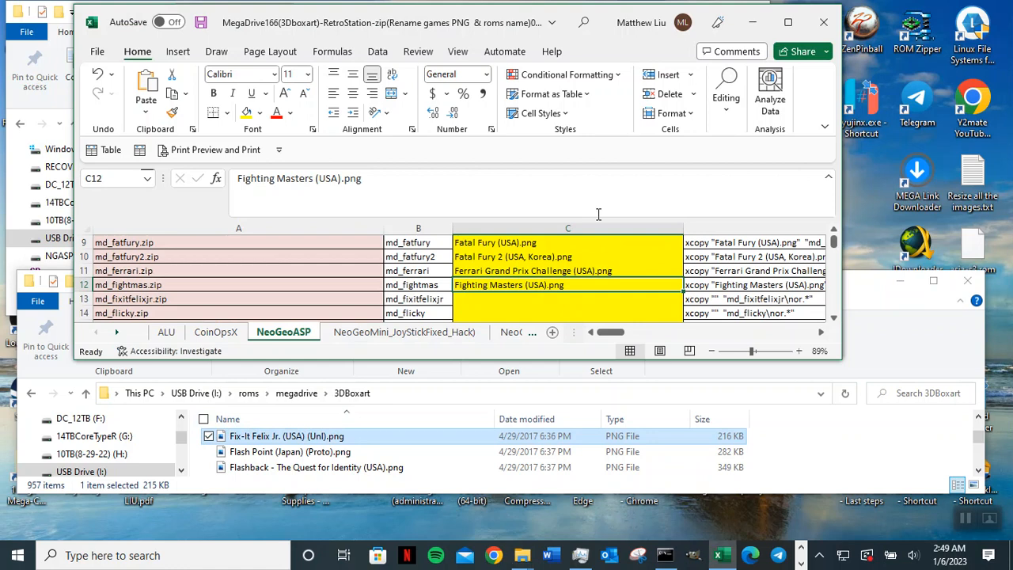
pyautogui.click(535, 299)
pyautogui.hotkey('ctrl', 'v')
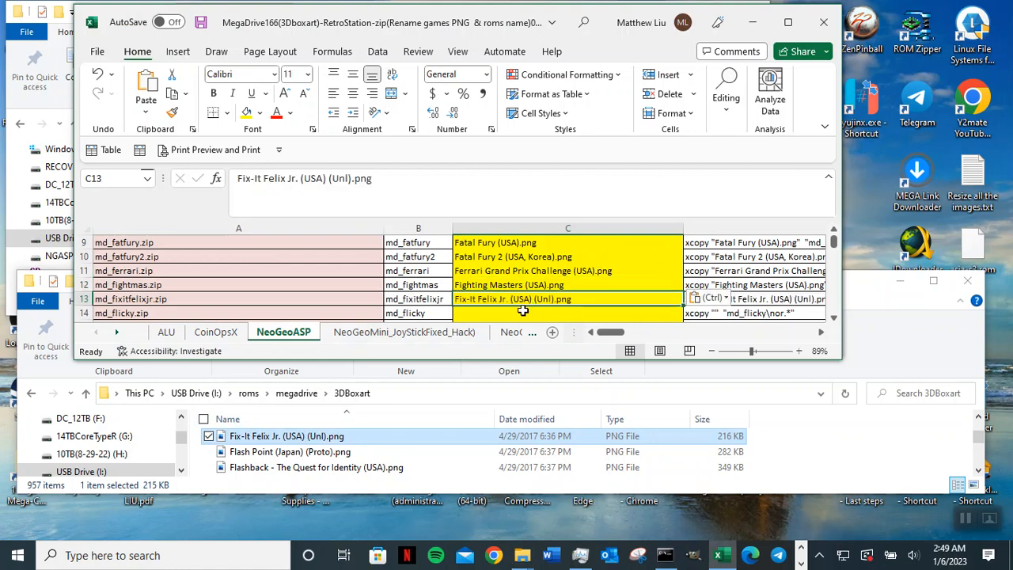
# - Move the 3DBoxart window down to uncover the worksheet rows and find Flicky (USA, Europe).png for md_flicky.zip
pyautogui.click(380, 469)
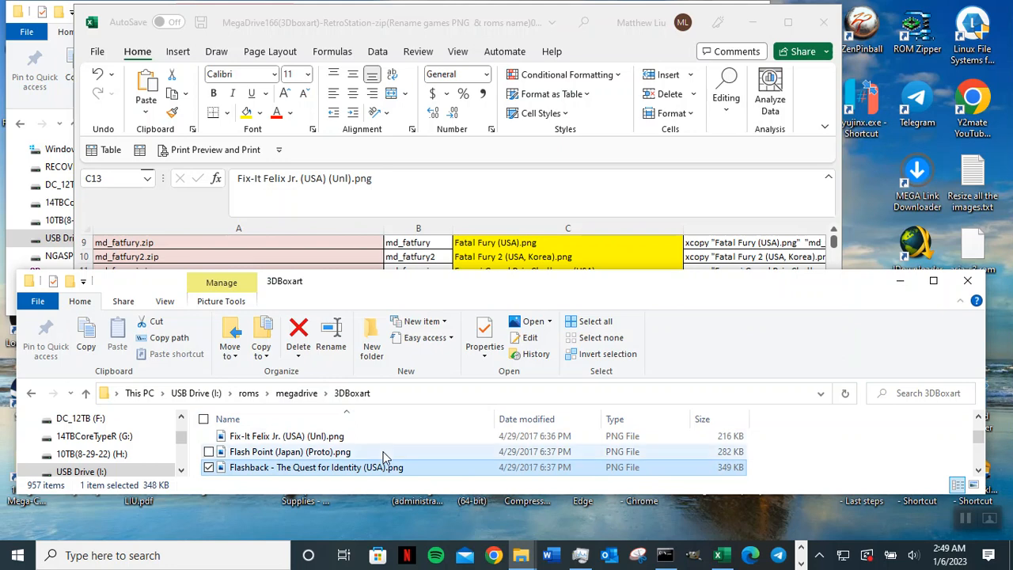
pyautogui.write('fi')
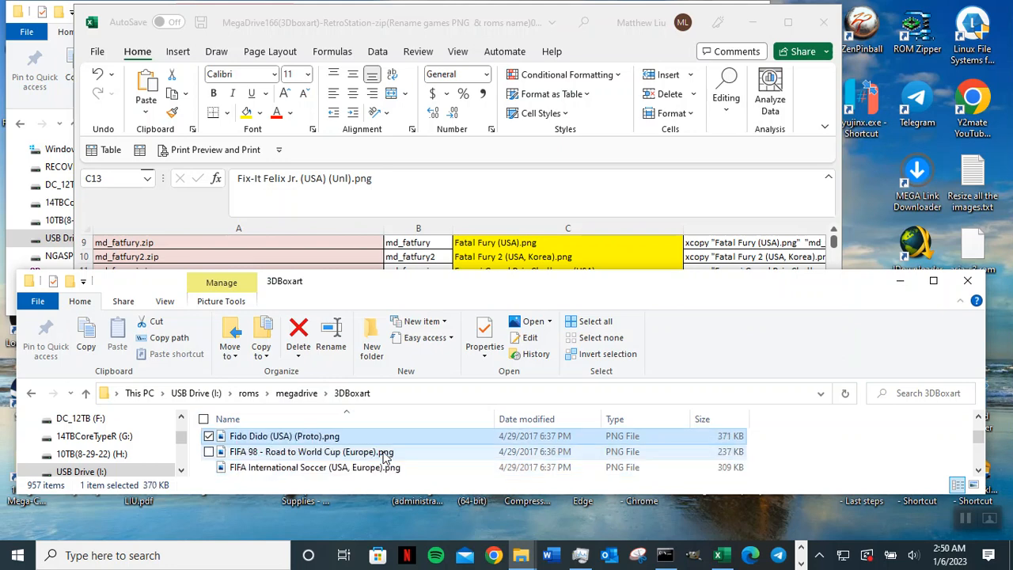
pyautogui.click(385, 457)
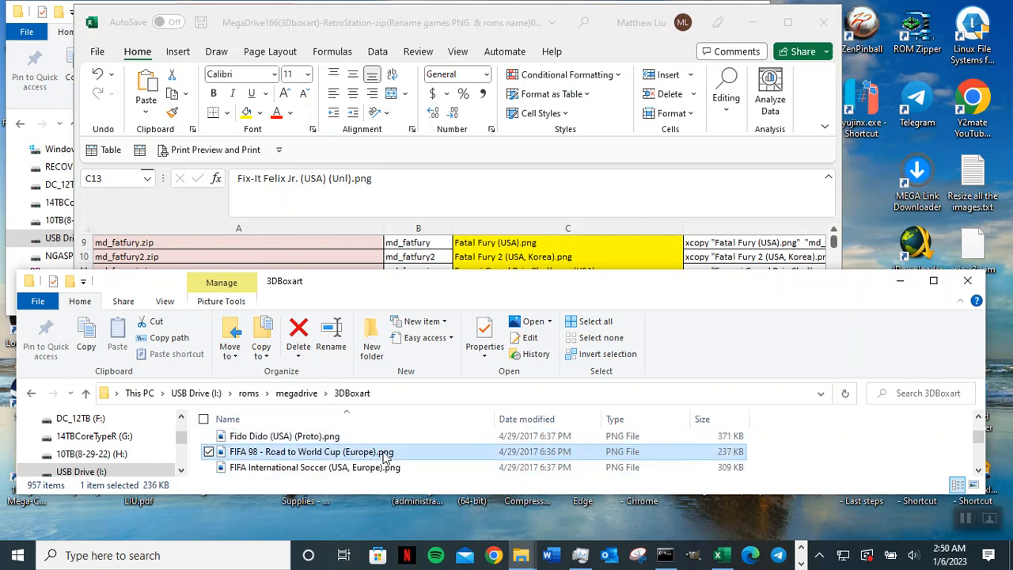
pyautogui.write('li')
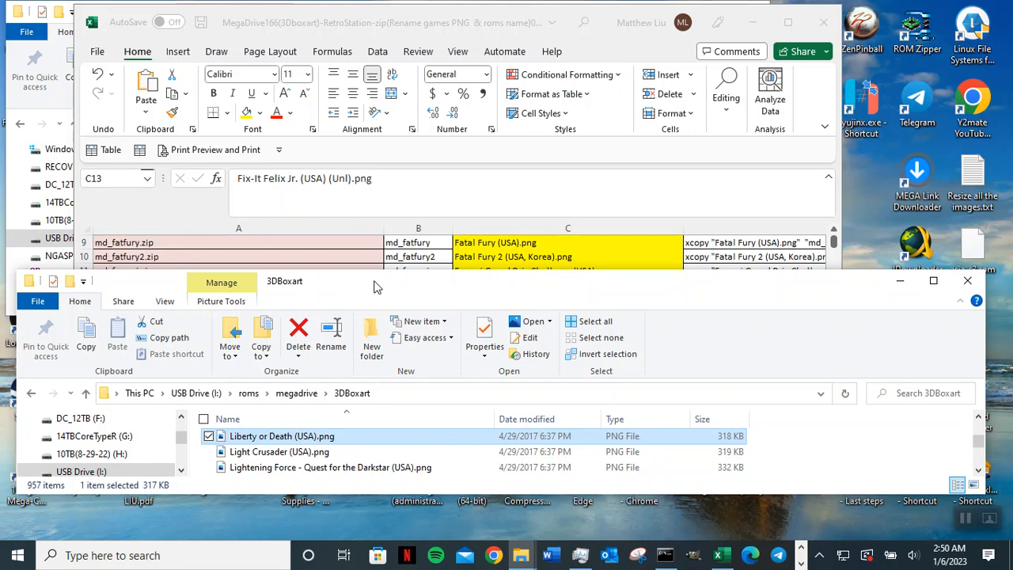
pyautogui.moveTo(374, 288); pyautogui.dragTo(374, 336)
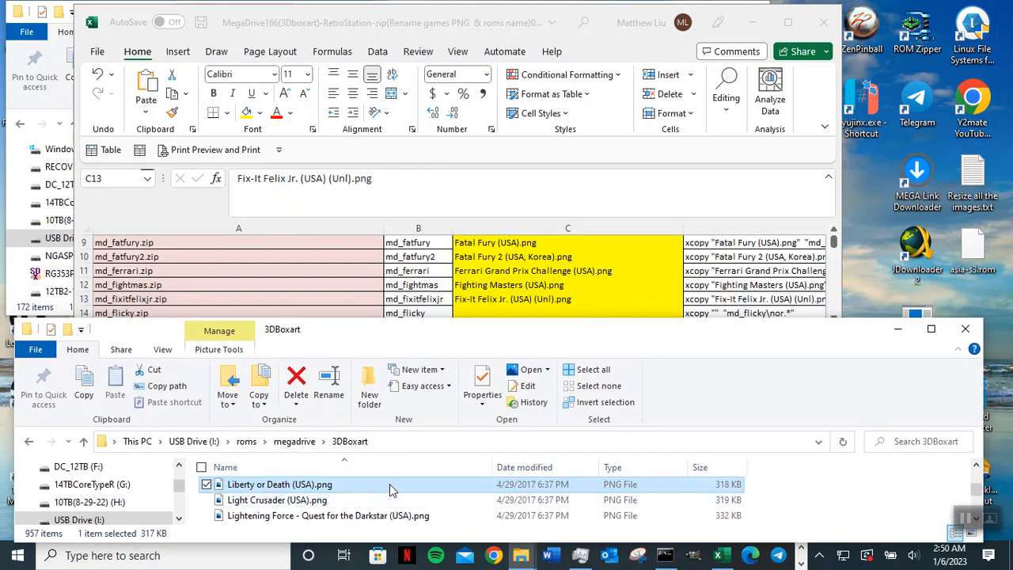
pyautogui.press('F2')
pyautogui.press('Escape')
pyautogui.write('fli')
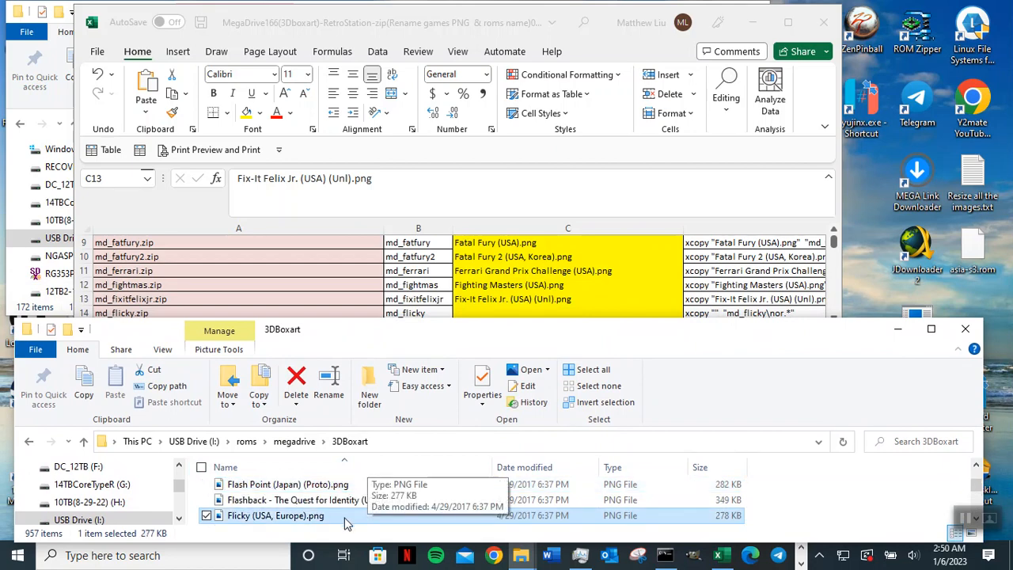
# - Copy the full file name "Flicky (USA, Europe).png" into cell C14 of the workbook
pyautogui.press('F2')
pyautogui.moveTo(346, 516); pyautogui.dragTo(160, 518)
pyautogui.hotkey('ctrl', 'c')
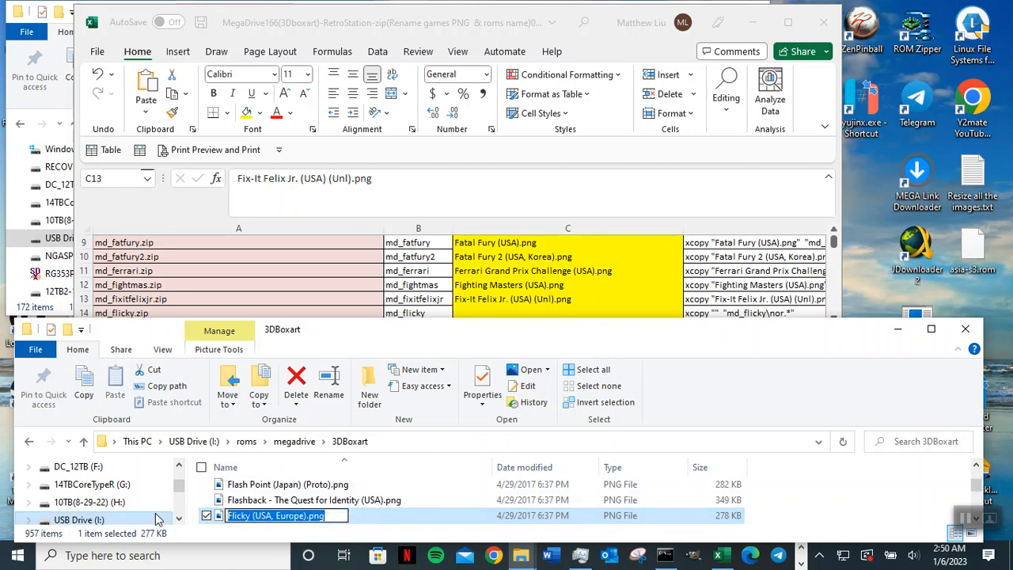
pyautogui.click(465, 318)
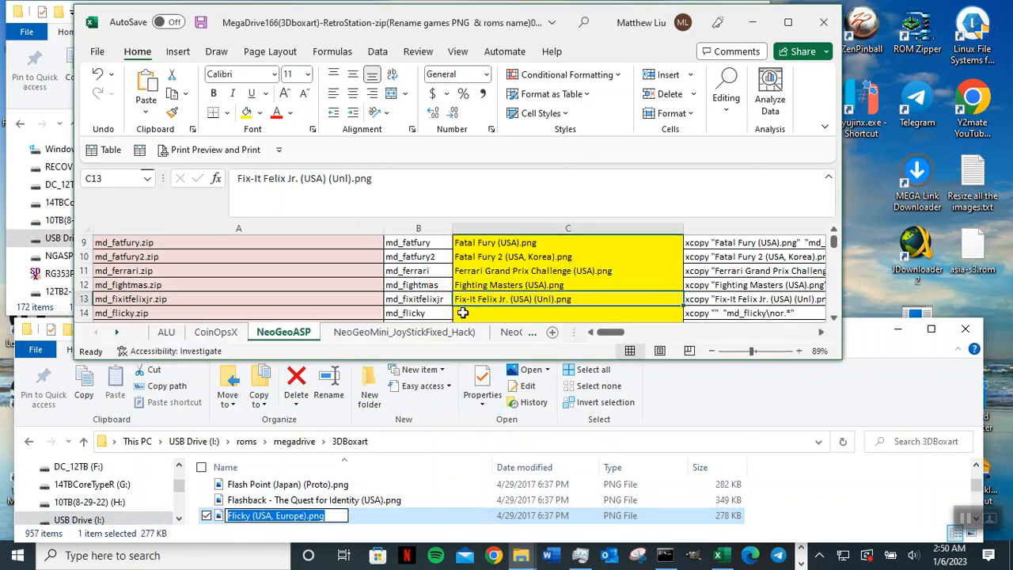
pyautogui.click(475, 314)
pyautogui.hotkey('ctrl', 'v')
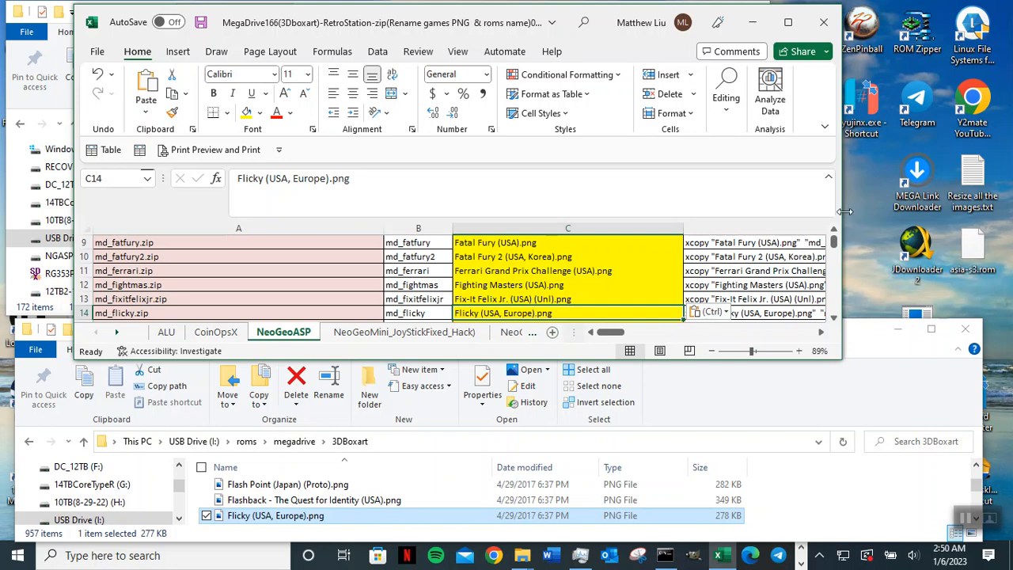
# - Widen the workbook window to show more of column D and select cell A15 containing md_flint.zip
pyautogui.moveTo(846, 207); pyautogui.dragTo(968, 212)
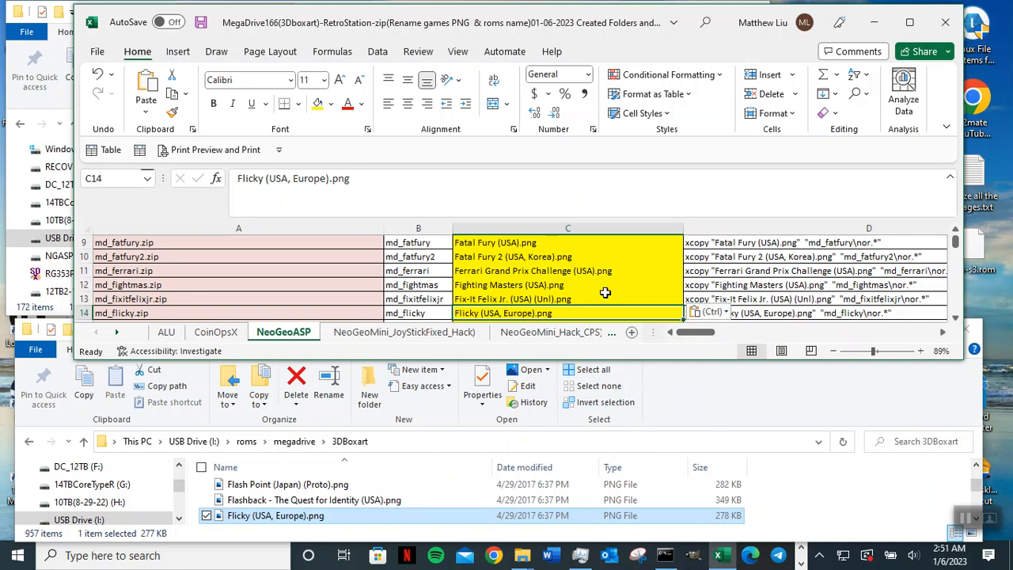
pyautogui.click(955, 319)
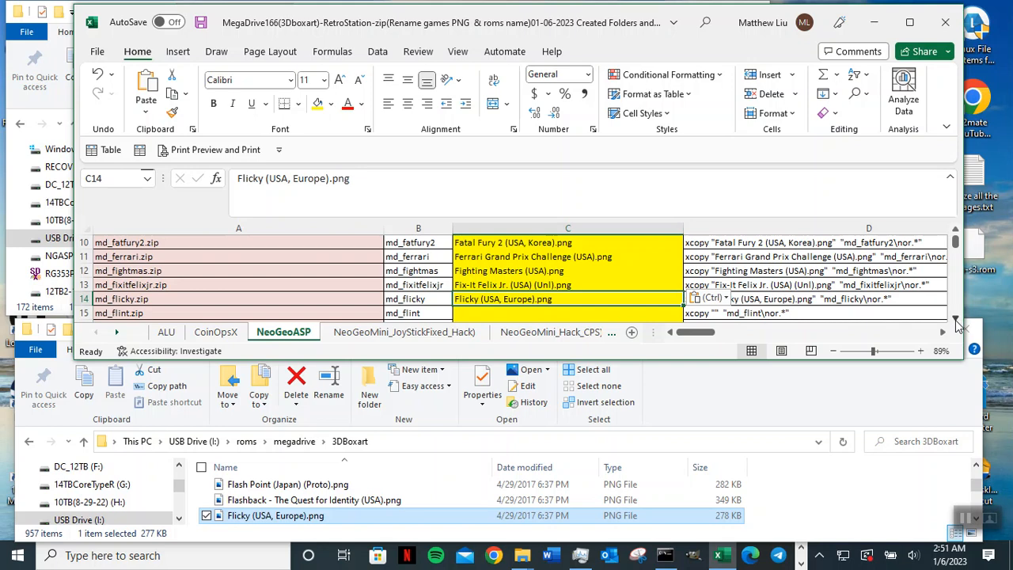
pyautogui.click(955, 318)
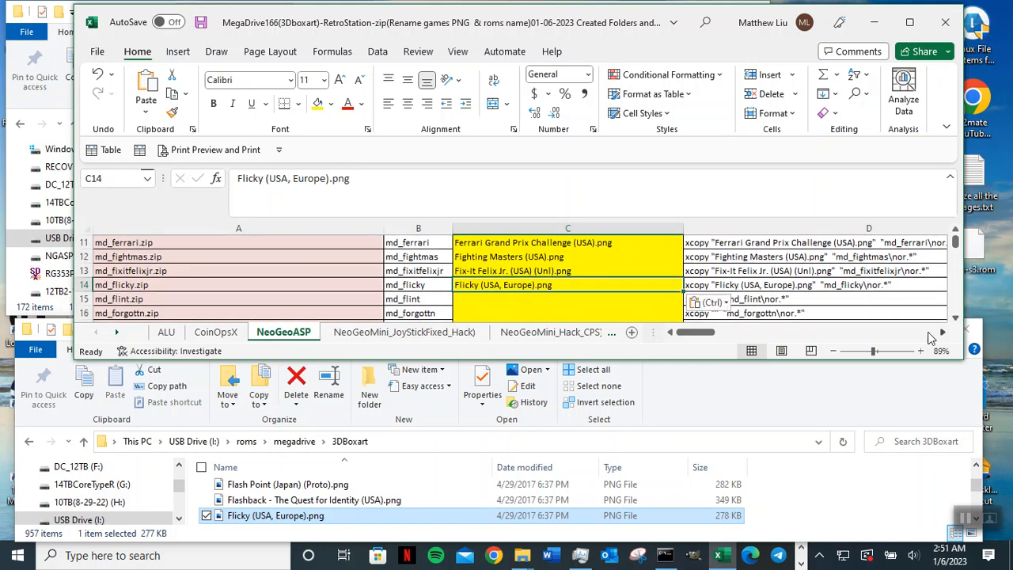
pyautogui.click(206, 286)
pyautogui.click(497, 285)
pyautogui.click(288, 299)
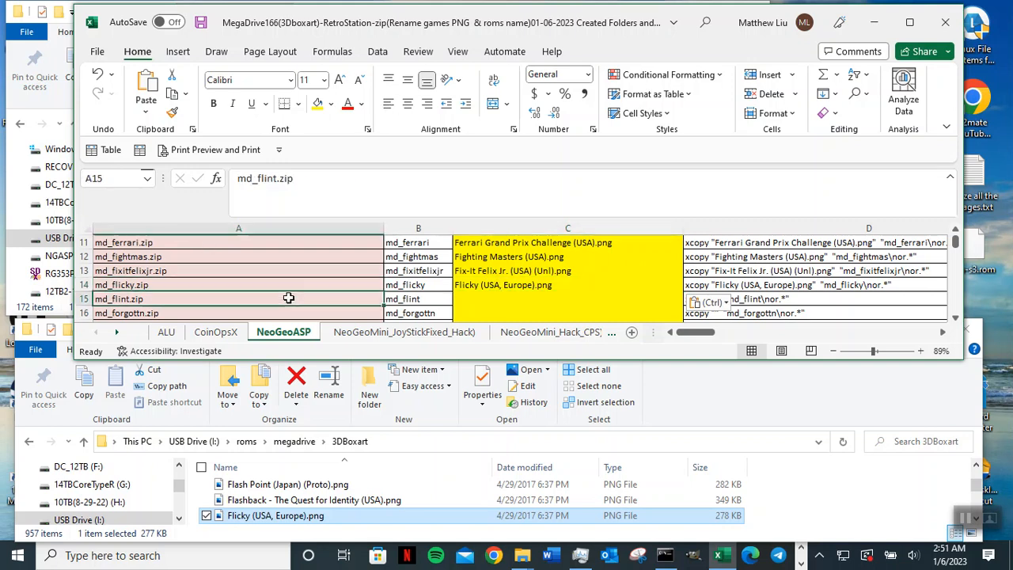
pyautogui.click(474, 298)
pyautogui.click(280, 296)
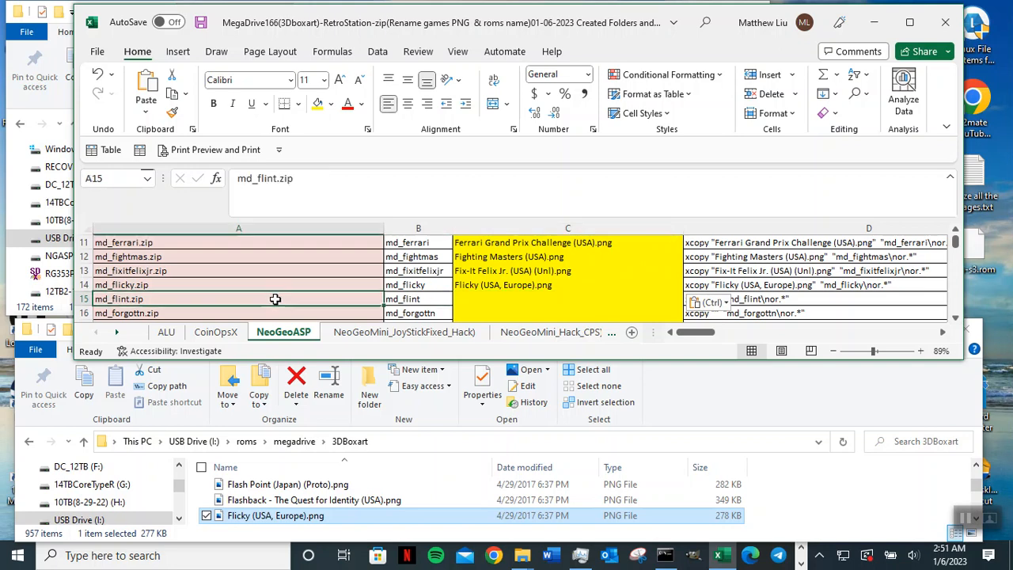
# - Check Flink (Europe).png and Flintstones, The (USA).png in the 3DBoxart folder as possible matches for md_flint.zip
pyautogui.scroll(-1, 397, 491)
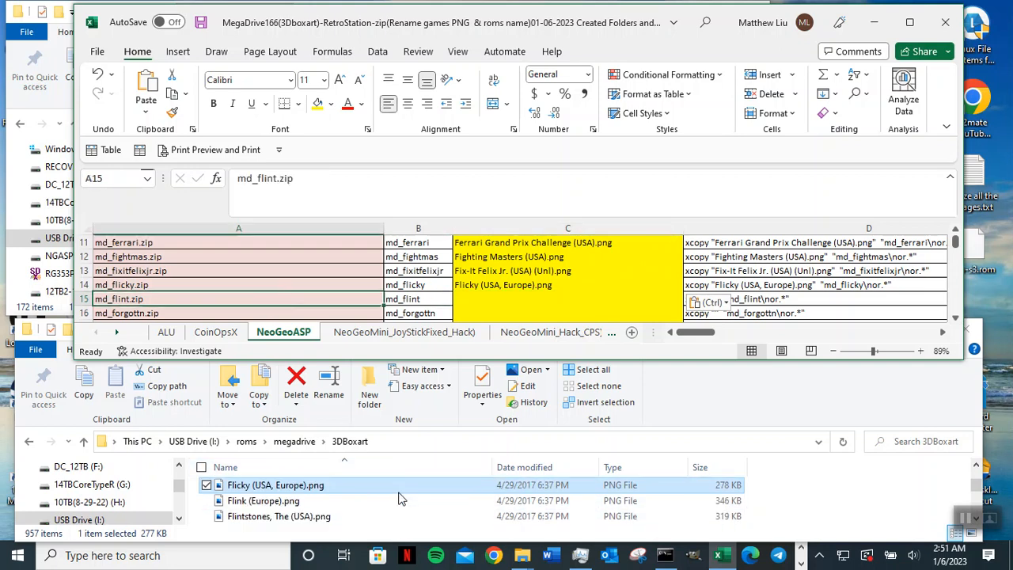
pyautogui.click(345, 502)
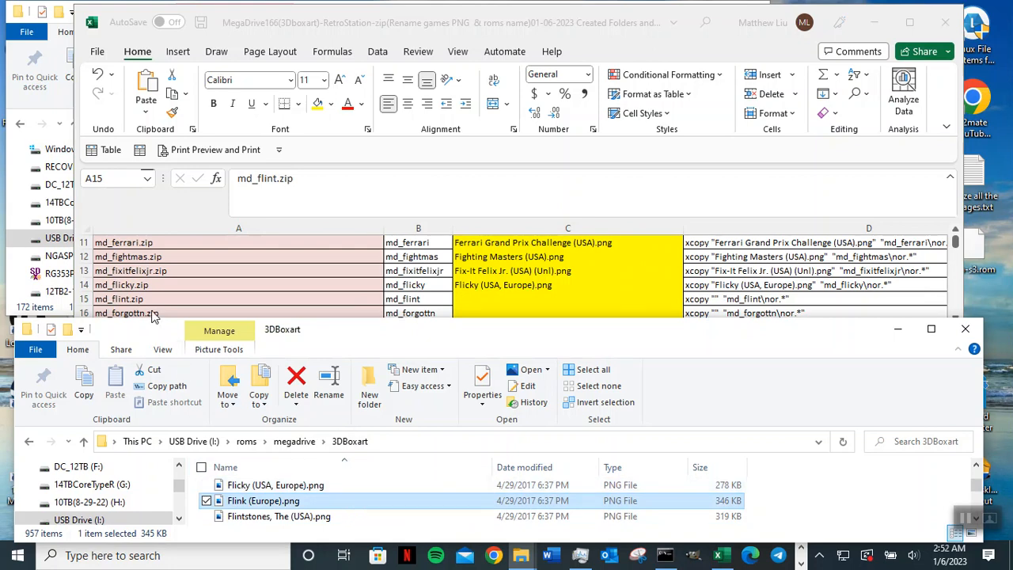
pyautogui.click(268, 518)
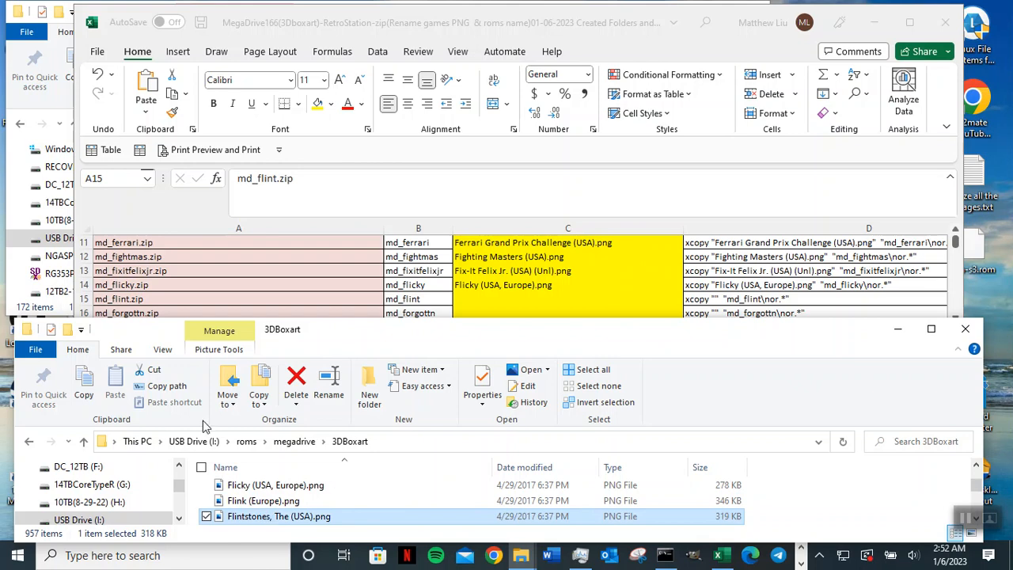
# - Switch to the megadrive ROM folder and delete md_formula1.zip
pyautogui.click(16, 102)
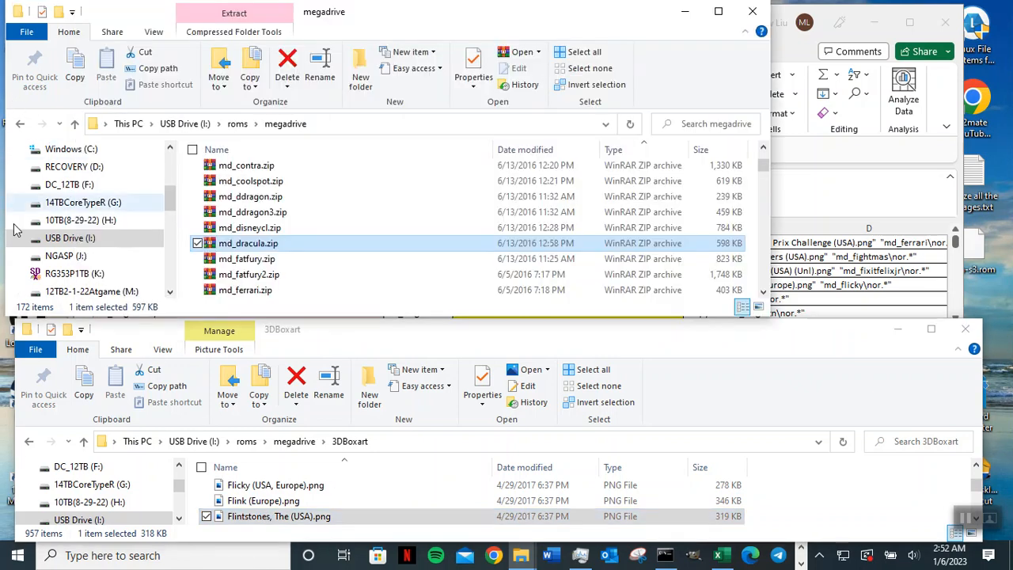
pyautogui.scroll(-1, 321, 275)
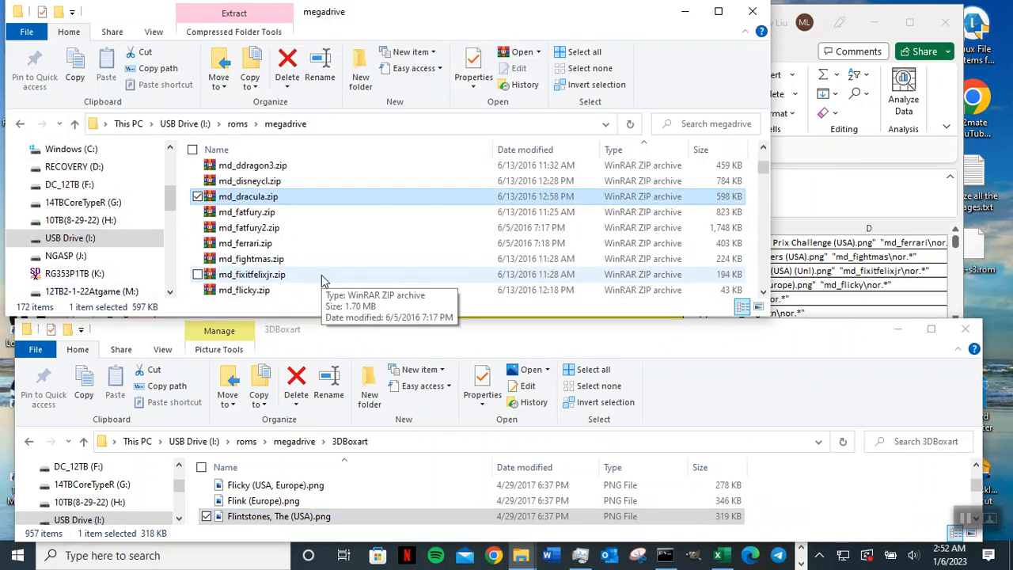
pyautogui.scroll(-1, 322, 274)
pyautogui.scroll(-1, 327, 278)
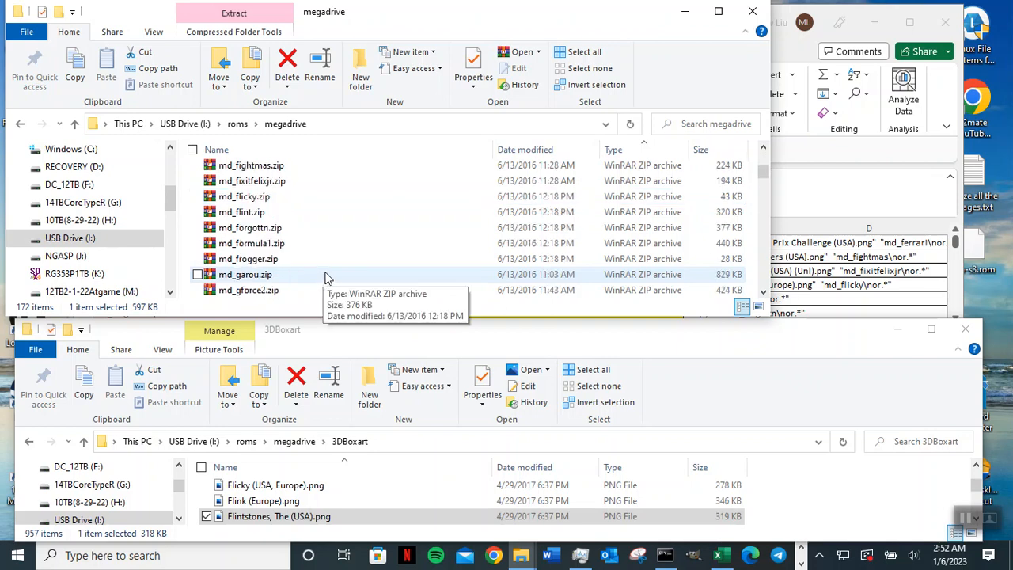
pyautogui.click(294, 244)
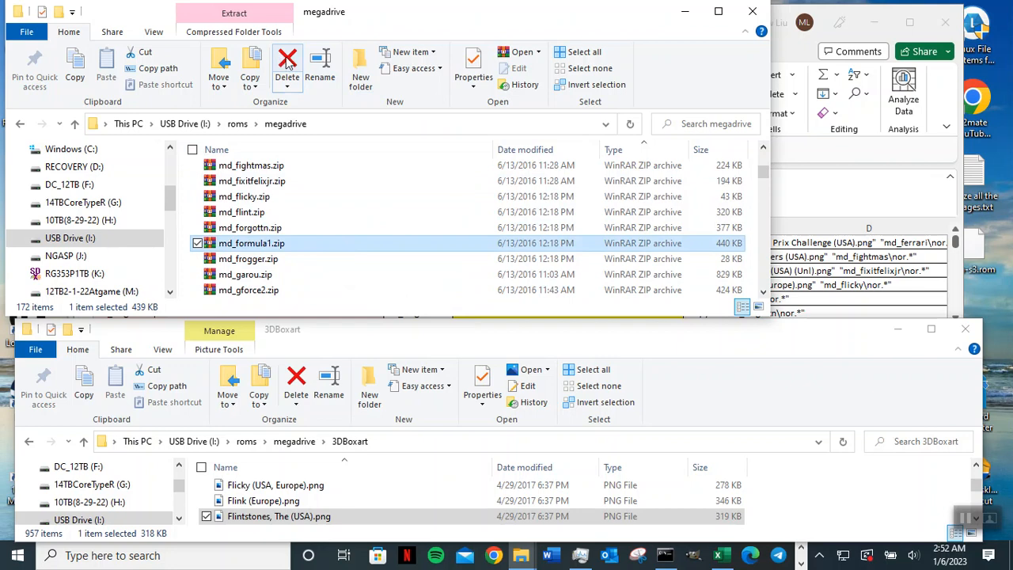
pyautogui.click(285, 63)
pyautogui.click(566, 337)
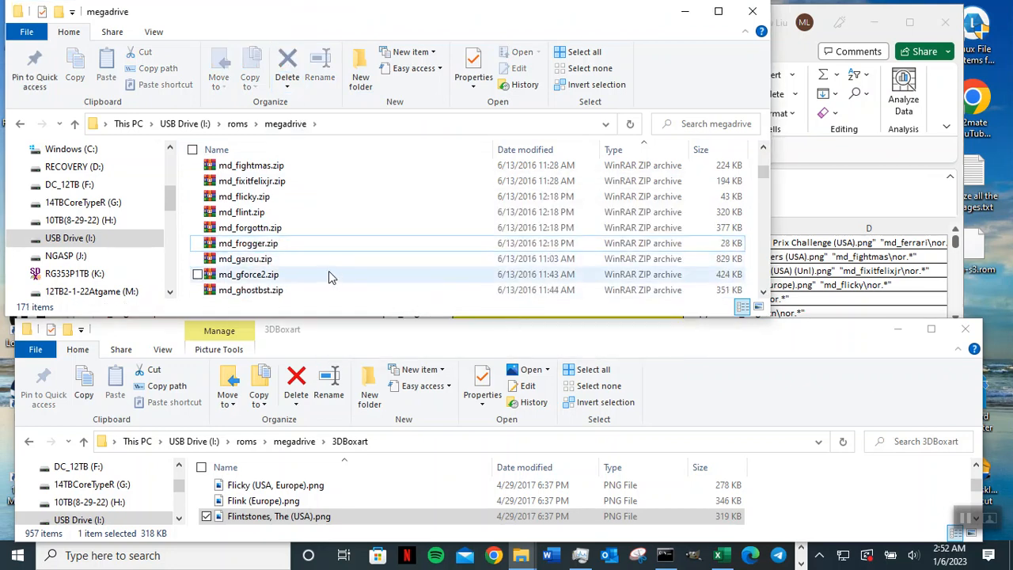
# - Open md_flint.zip in 7-Zip to check which game ROM it contains, and close the archive
pyautogui.click(252, 215)
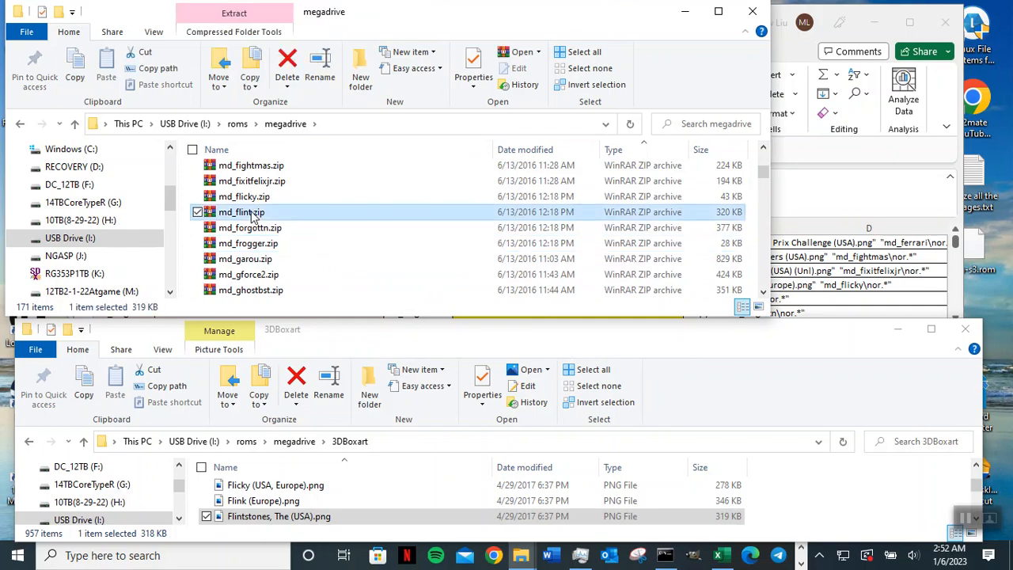
pyautogui.rightClick(254, 219)
pyautogui.moveTo(188, 269)
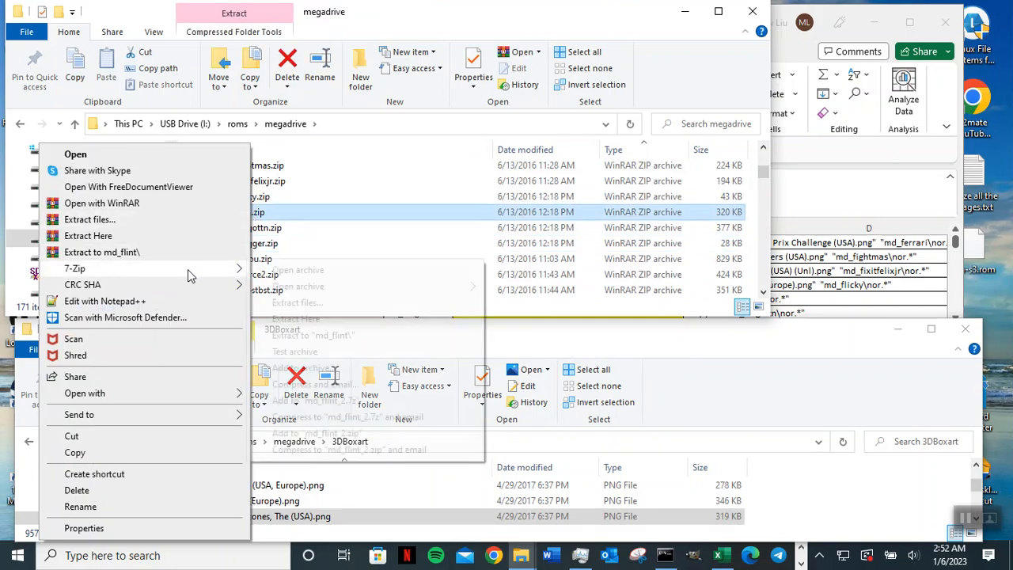
pyautogui.click(298, 272)
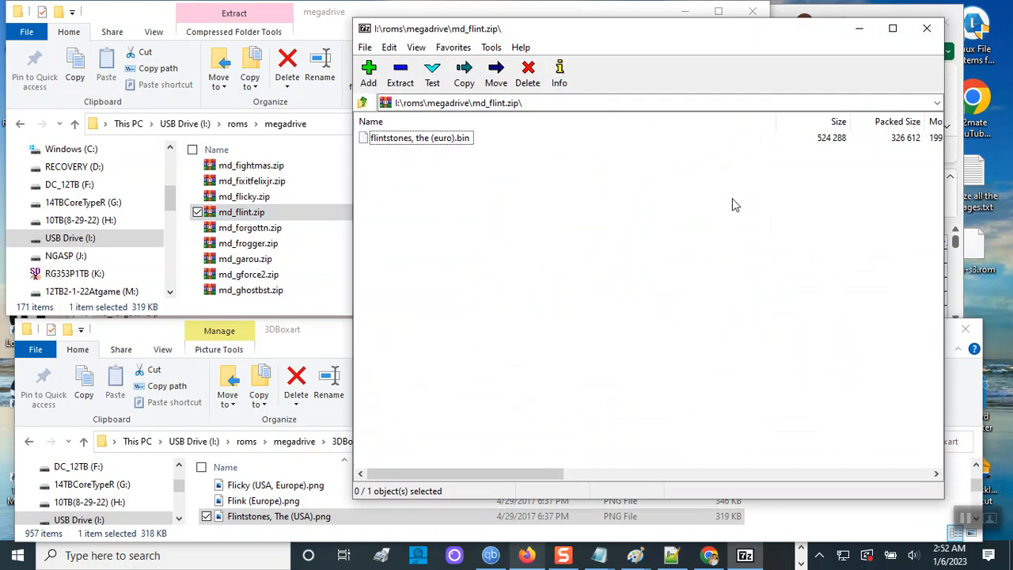
pyautogui.click(927, 29)
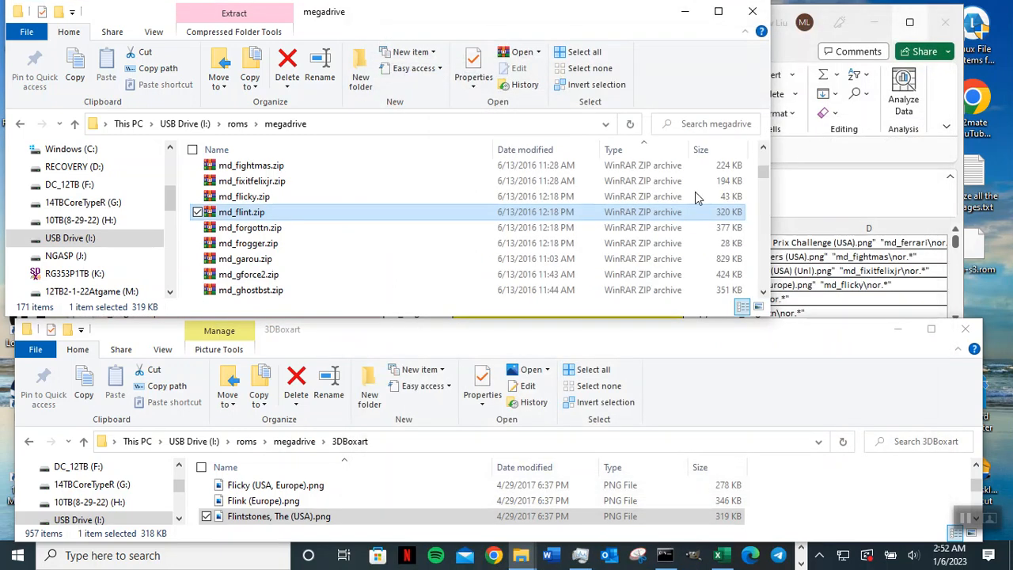
# - Copy the full file name "Flintstones, The (USA).png" into cell C15 of the workbook
pyautogui.doubleClick(343, 518)
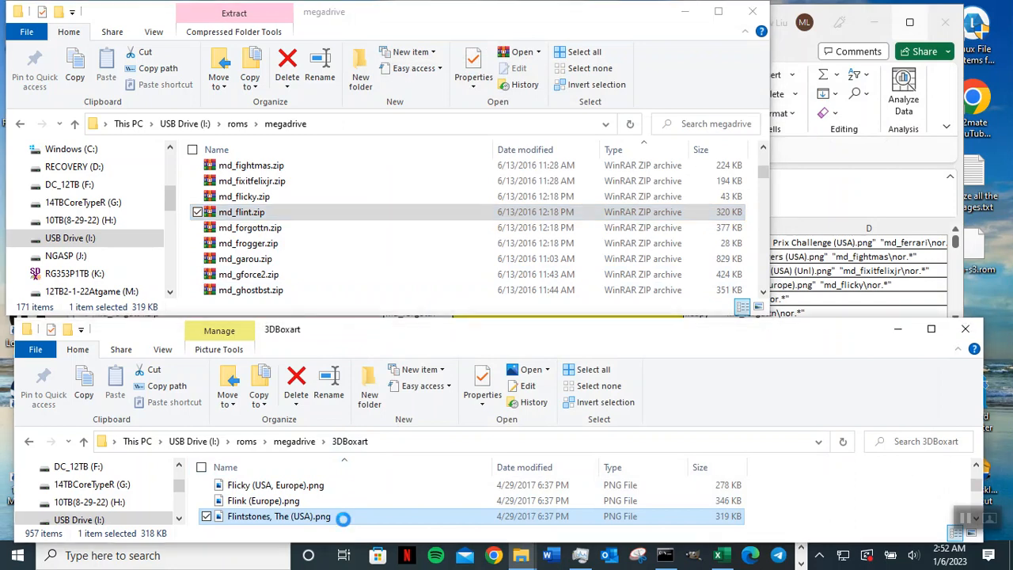
pyautogui.press('F2')
pyautogui.moveTo(348, 517); pyautogui.dragTo(154, 498)
pyautogui.hotkey('ctrl', 'c')
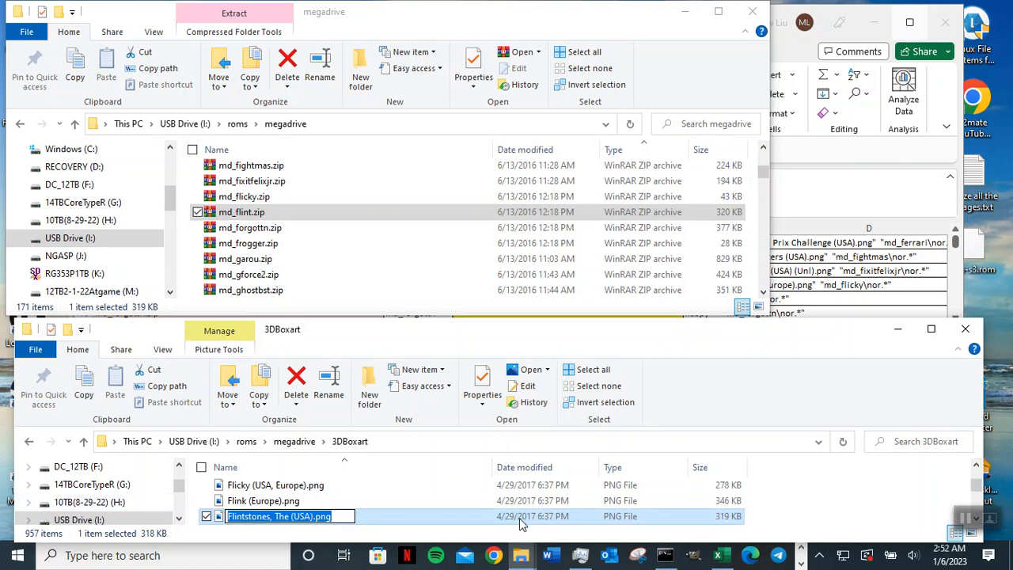
pyautogui.click(807, 212)
pyautogui.moveTo(484, 301)
pyautogui.mouseDown()
pyautogui.moveTo(483, 287)
pyautogui.moveTo(484, 298)
pyautogui.mouseUp()
pyautogui.hotkey('ctrl', 'v')
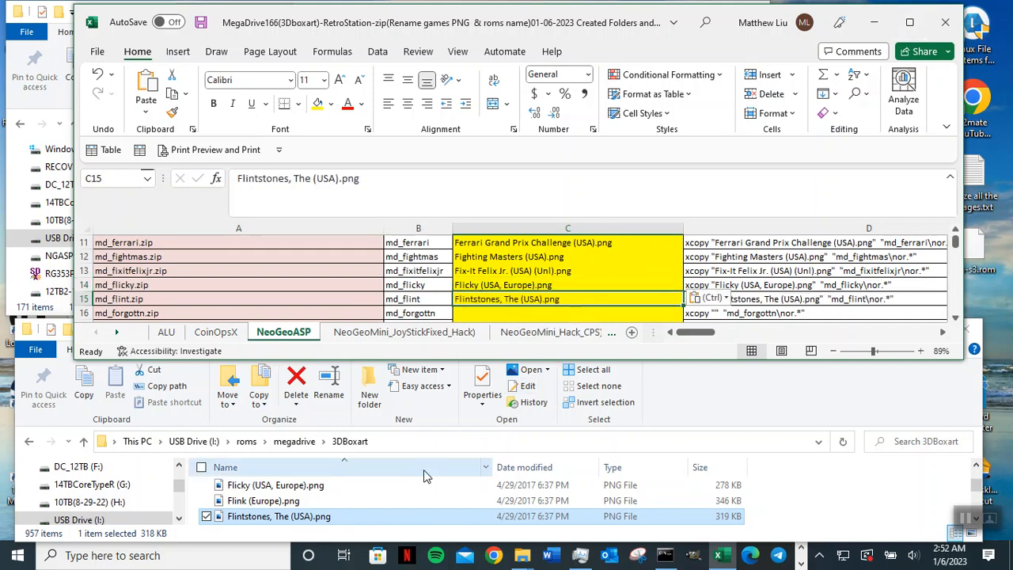
# - Copy the full file name "Forgotten Worlds (World).png" into cell C16 for md_forgottn.zip
pyautogui.scroll(-1, 431, 470)
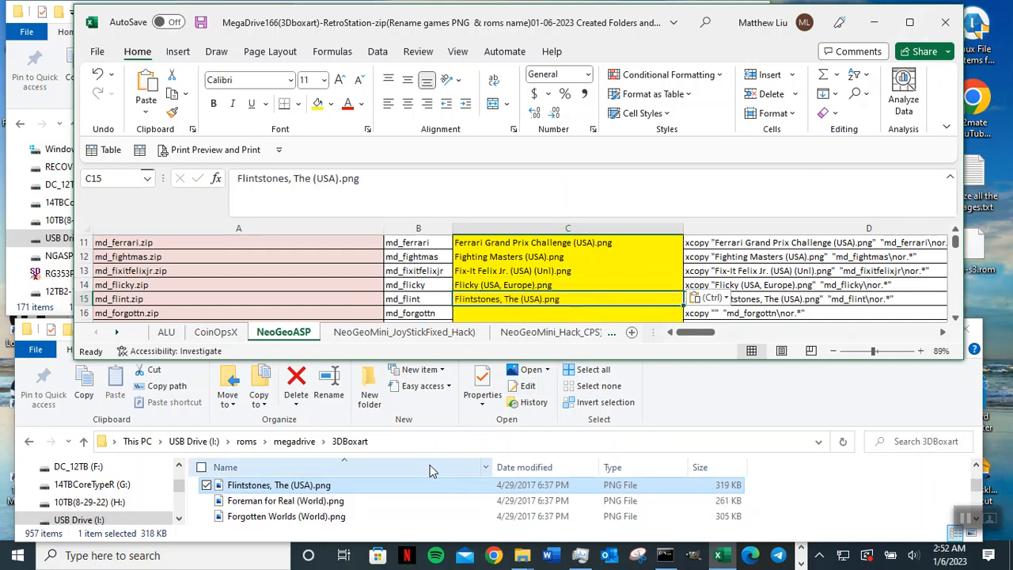
pyautogui.click(318, 519)
pyautogui.click(334, 518)
pyautogui.click(353, 514)
pyautogui.hotkey('ctrl', 'a')
pyautogui.hotkey('ctrl', 'c')
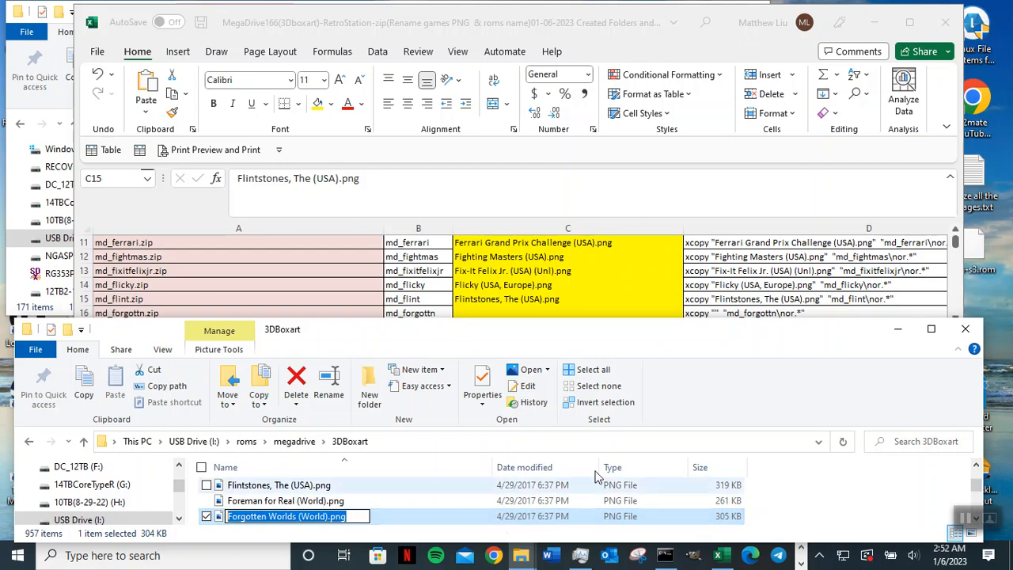
pyautogui.click(484, 309)
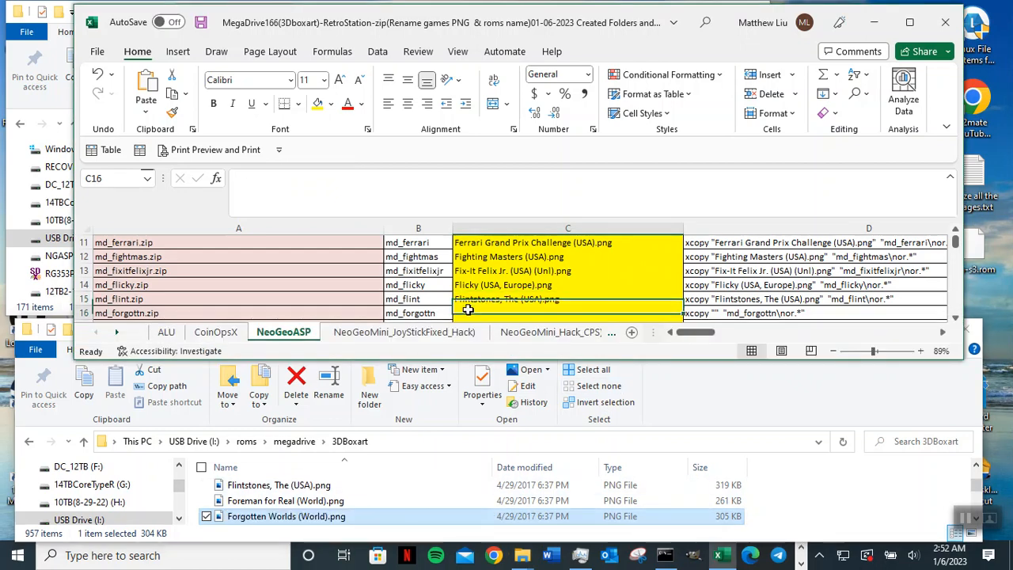
pyautogui.hotkey('ctrl', 'v')
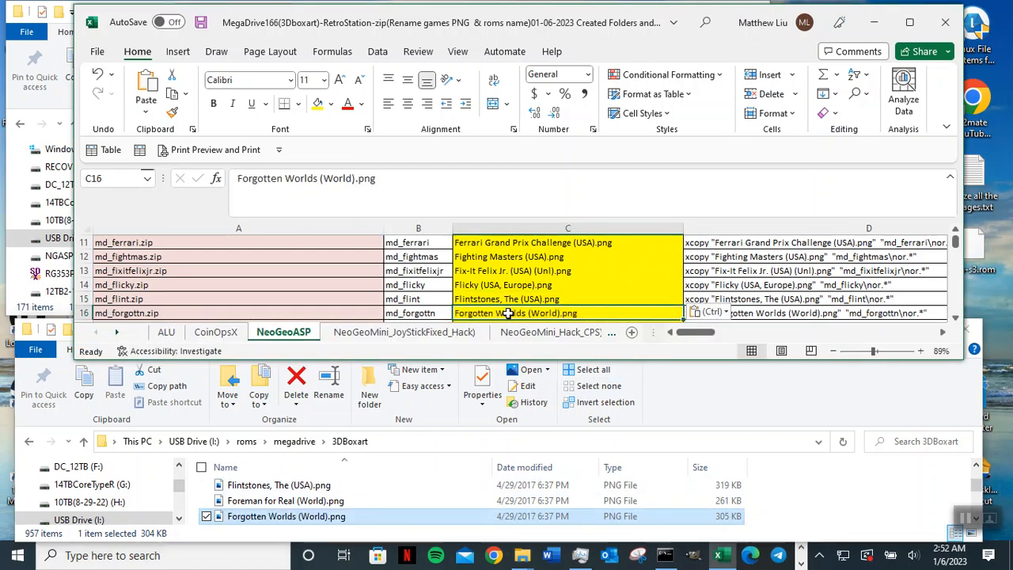
# - Find the box art for md_frogger.zip, copy the full name "Frogger (USA).png" into cell C17, and select cell C18
pyautogui.click(955, 319)
pyautogui.click(956, 319)
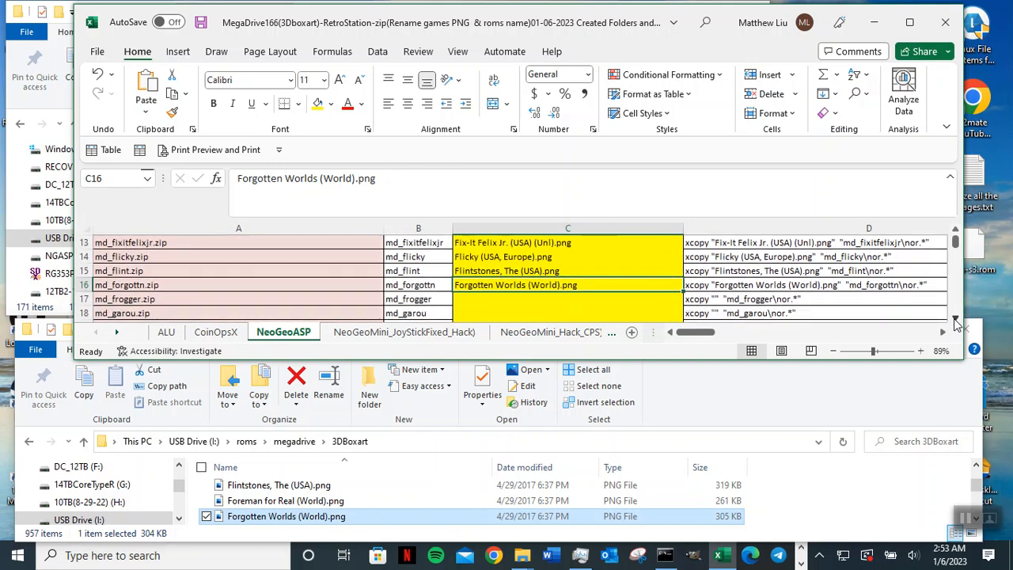
pyautogui.click(955, 319)
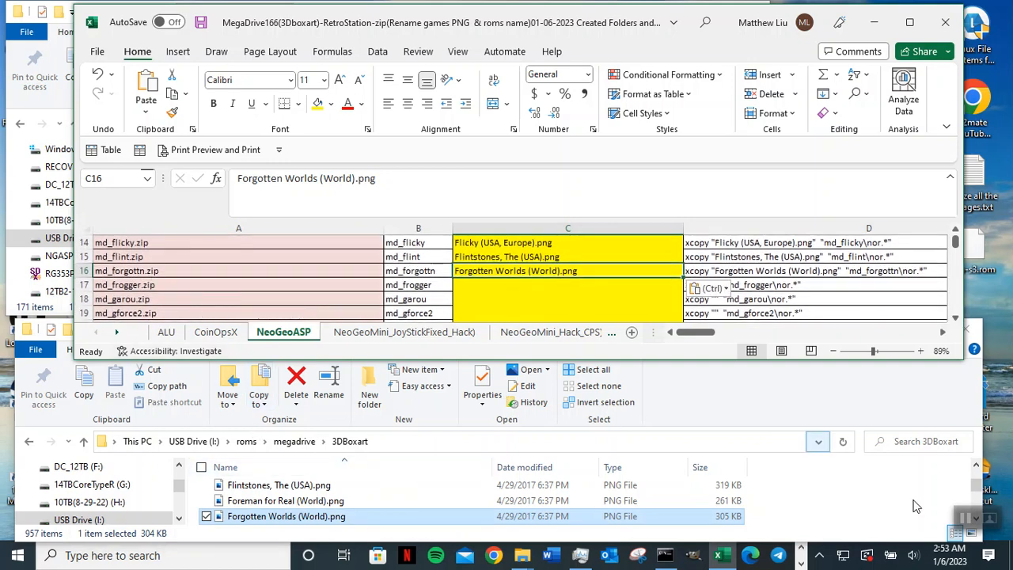
pyautogui.click(980, 486)
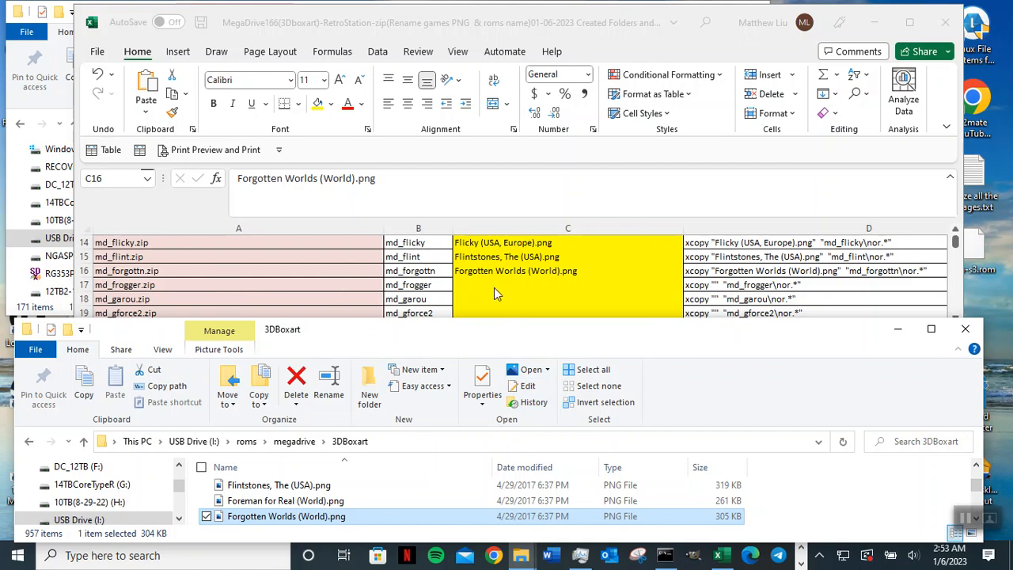
pyautogui.moveTo(696, 331)
pyautogui.mouseDown()
pyautogui.moveTo(686, 342)
pyautogui.moveTo(681, 324)
pyautogui.mouseUp()
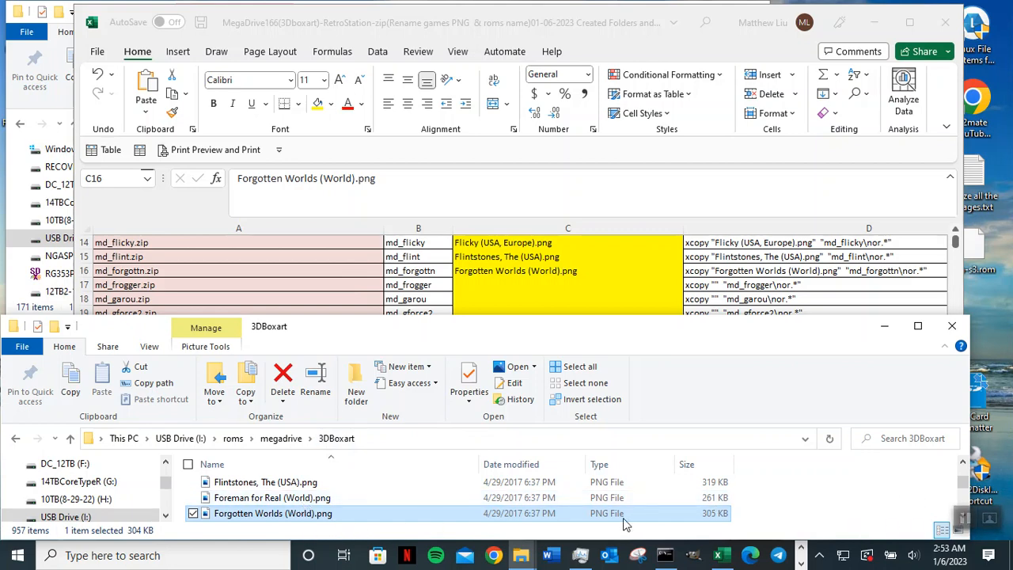
pyautogui.click(399, 486)
pyautogui.scroll(-1, 389, 494)
pyautogui.click(388, 496)
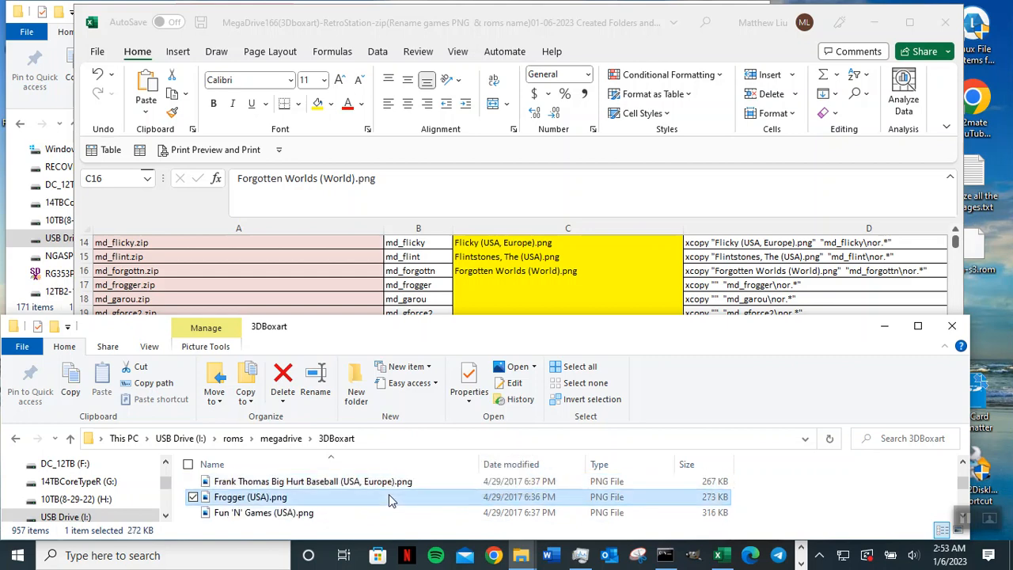
pyautogui.press('F2')
pyautogui.moveTo(302, 502); pyautogui.dragTo(185, 499)
pyautogui.hotkey('ctrl', 'c')
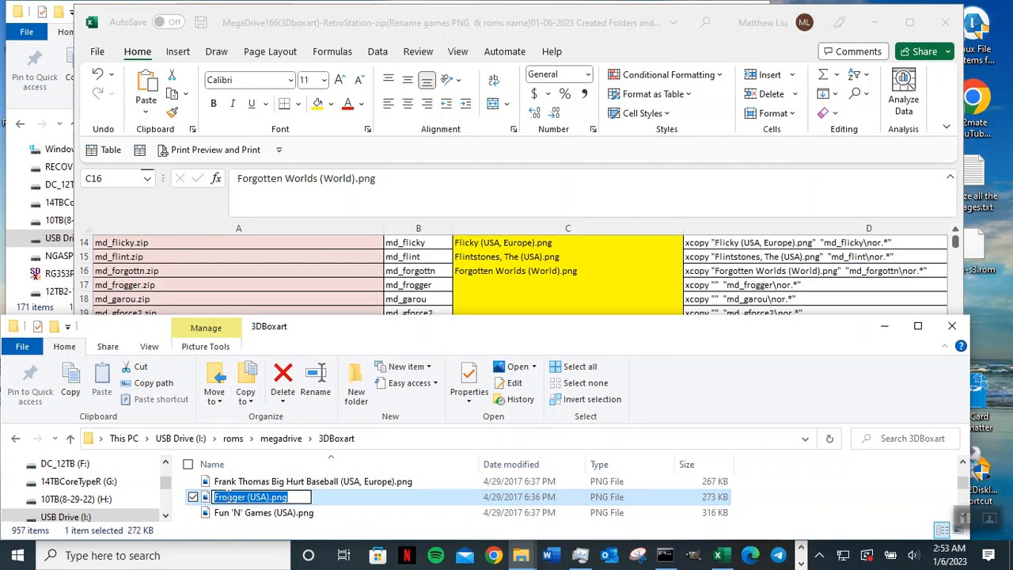
pyautogui.click(477, 285)
pyautogui.click(478, 285)
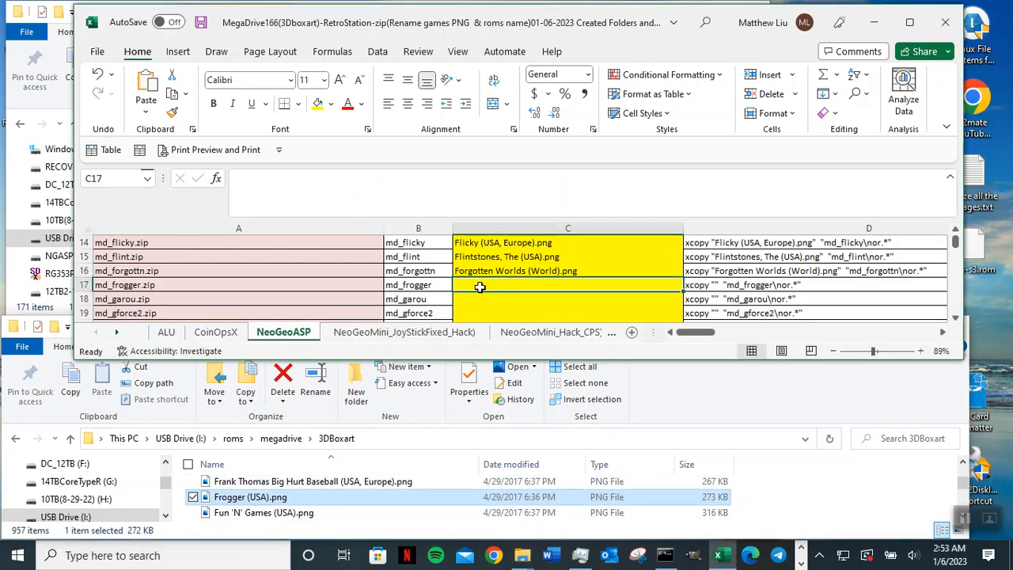
pyautogui.hotkey('ctrl', 'v')
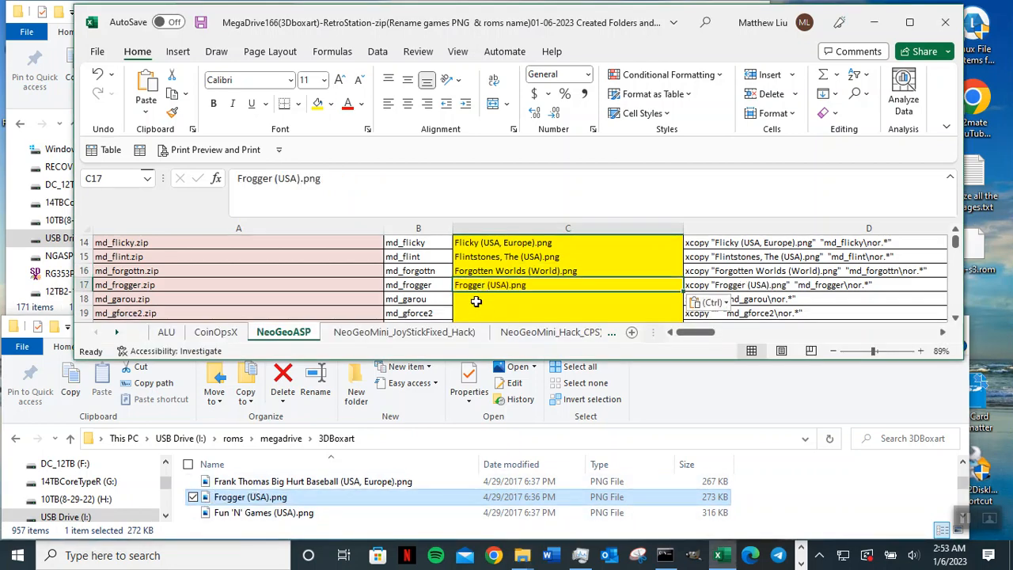
pyautogui.click(477, 301)
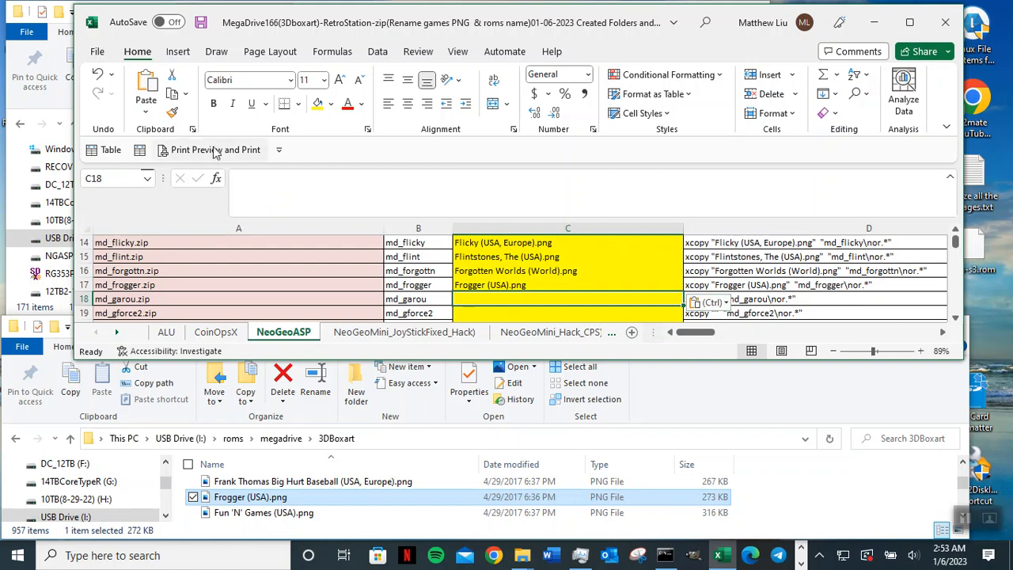
pyautogui.click(202, 25)
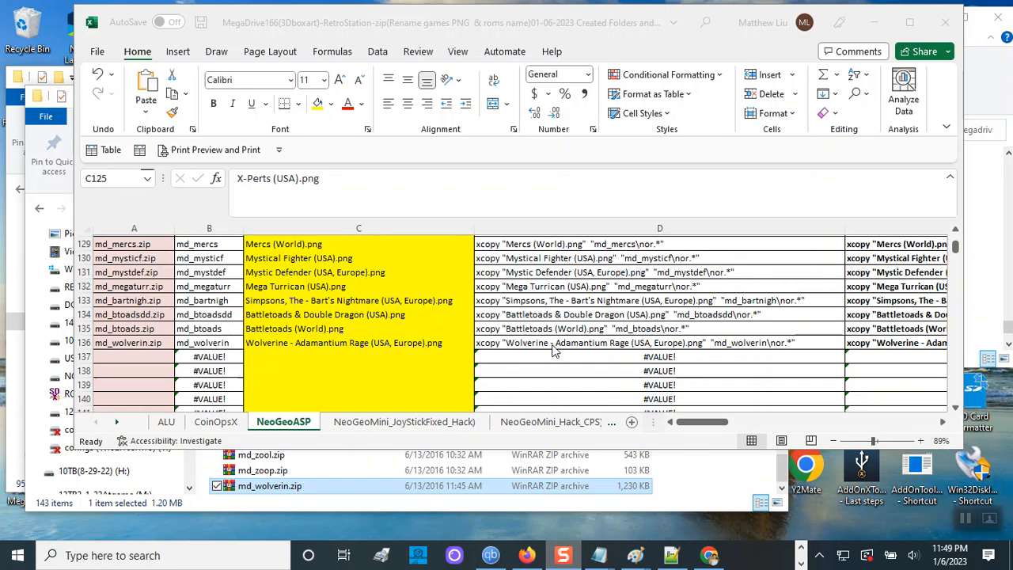
# - Copy all the generated xcopy commands in D1:D136 of the NeoGeoASP sheet and review the copied rows
pyautogui.click(624, 344)
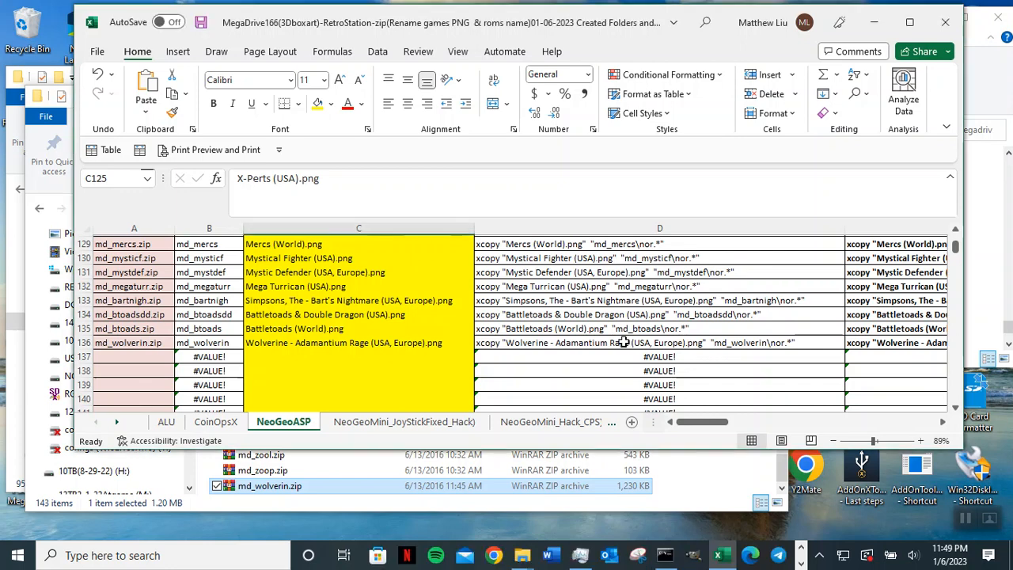
pyautogui.click(625, 343)
pyautogui.moveTo(625, 342); pyautogui.dragTo(657, 241)
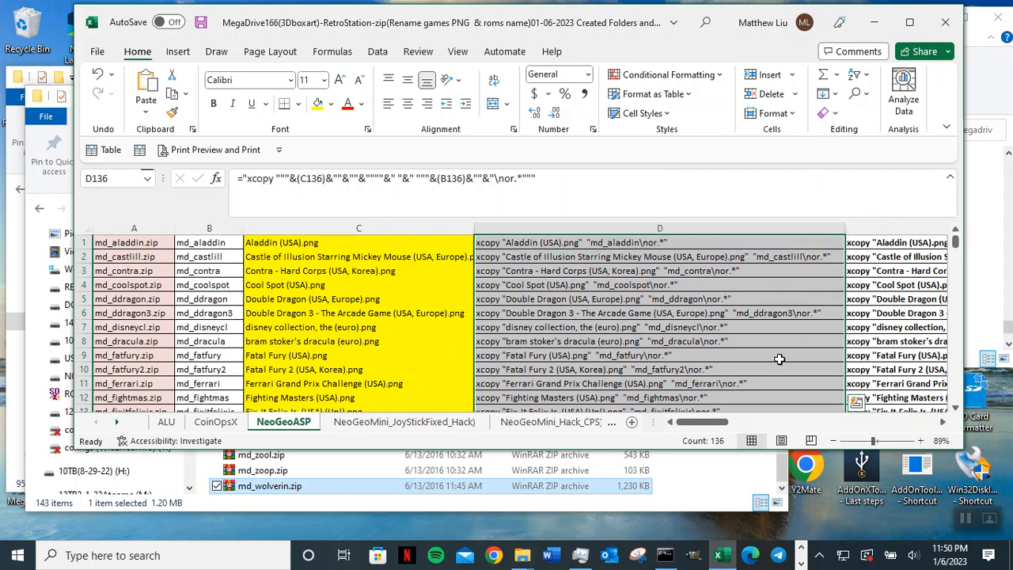
pyautogui.rightClick(600, 272)
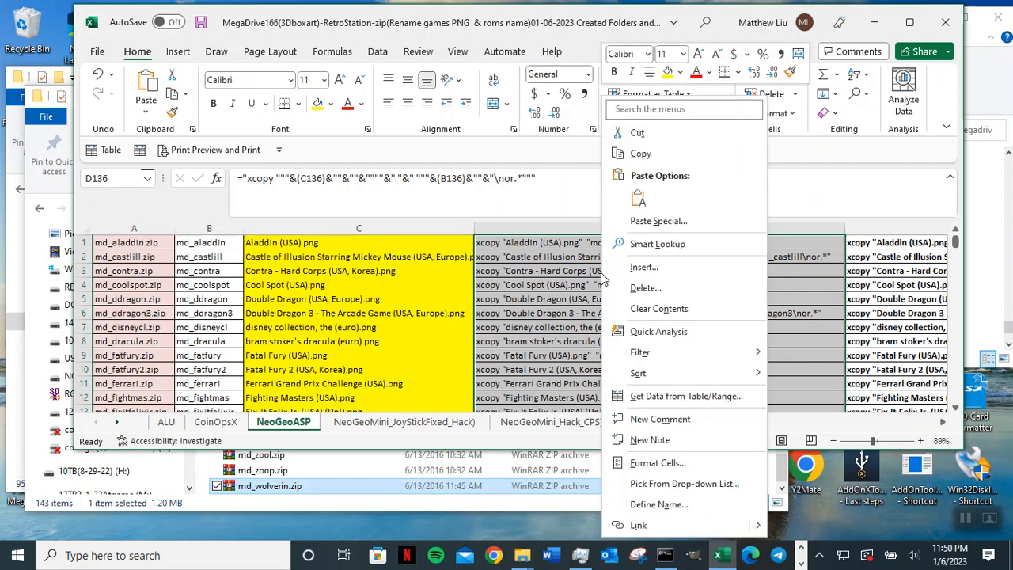
pyautogui.click(641, 153)
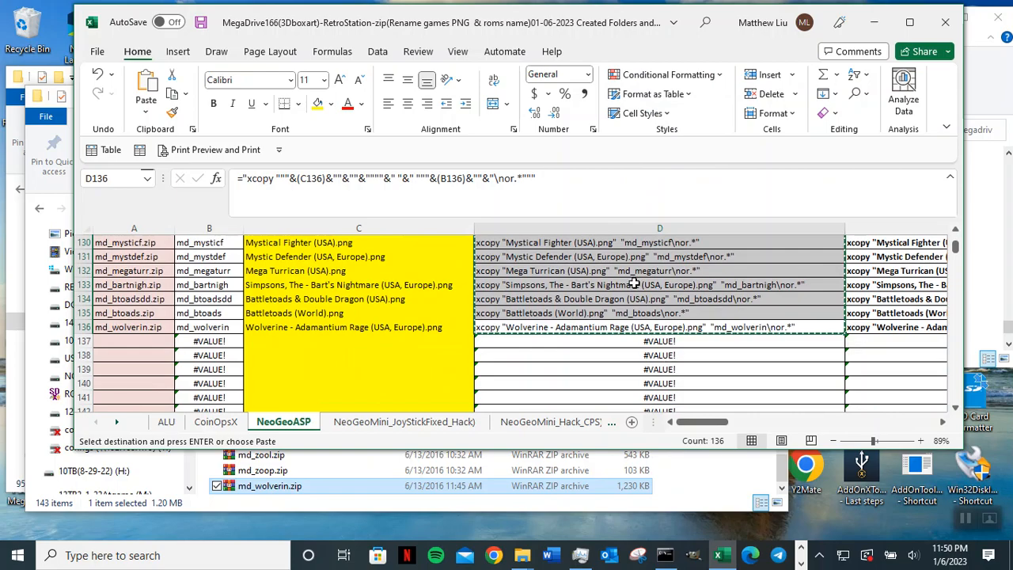
pyautogui.scroll(12, 637, 310)
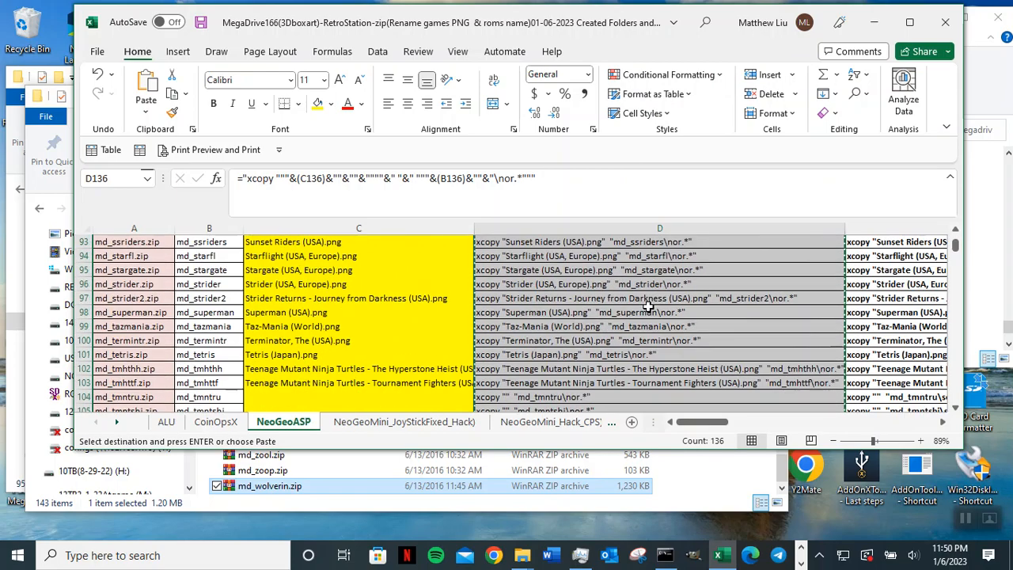
pyautogui.scroll(10, 569, 259)
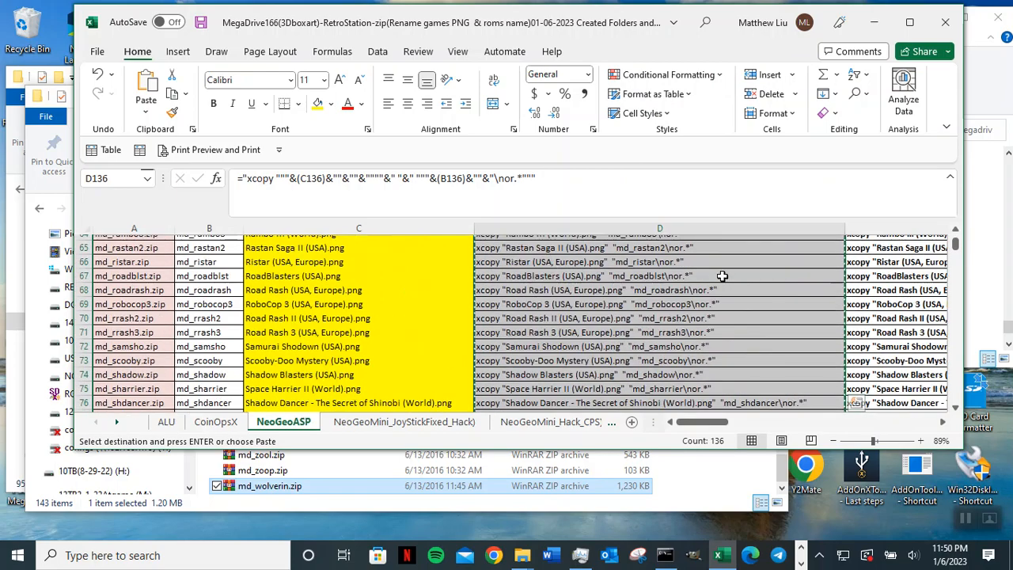
pyautogui.scroll(8, 747, 296)
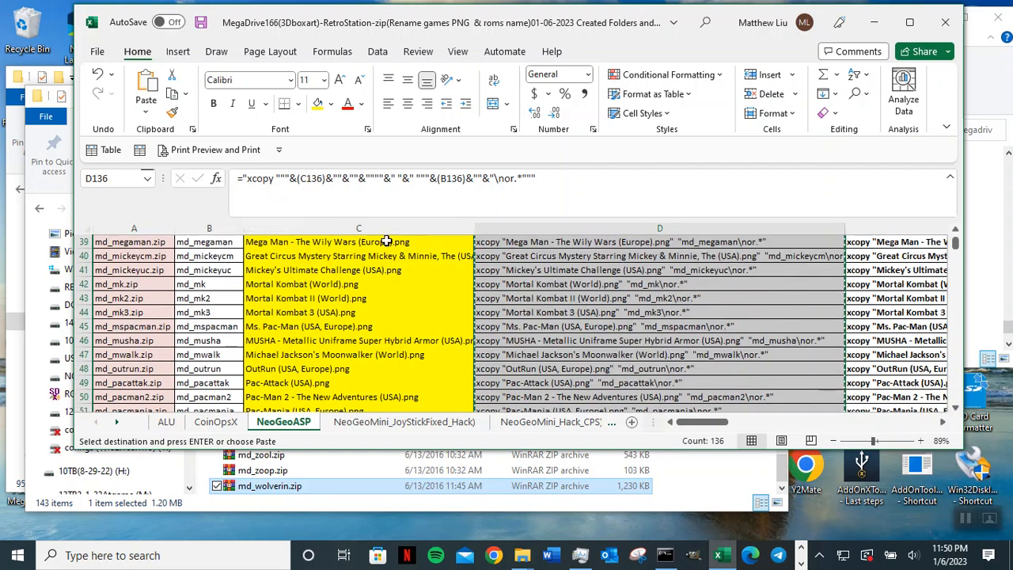
pyautogui.scroll(13, 606, 324)
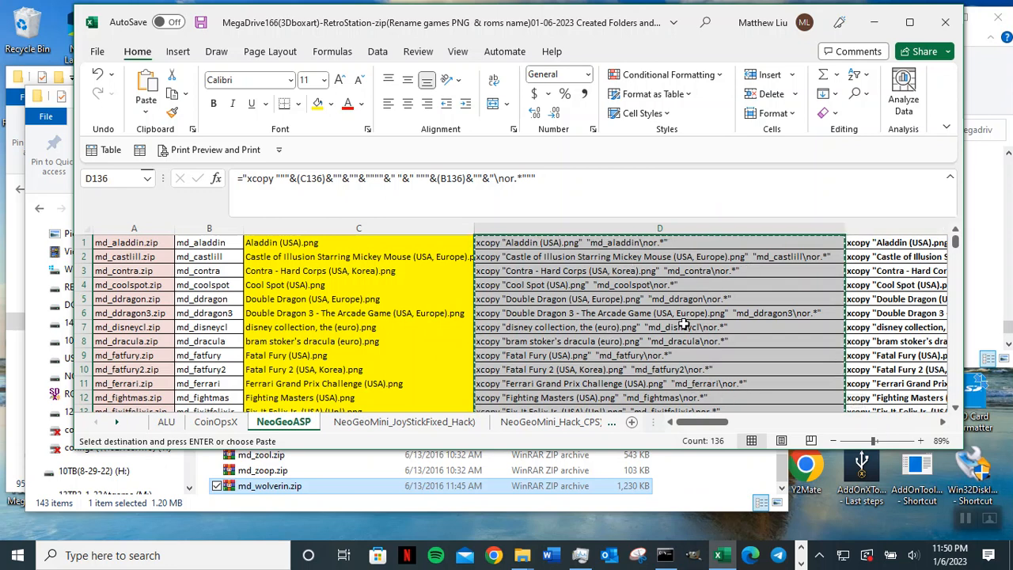
# - Minimize the workbook and create a new text document in the MegaDrive artwork\flashdrive\3DBoxart folder
pyautogui.click(872, 23)
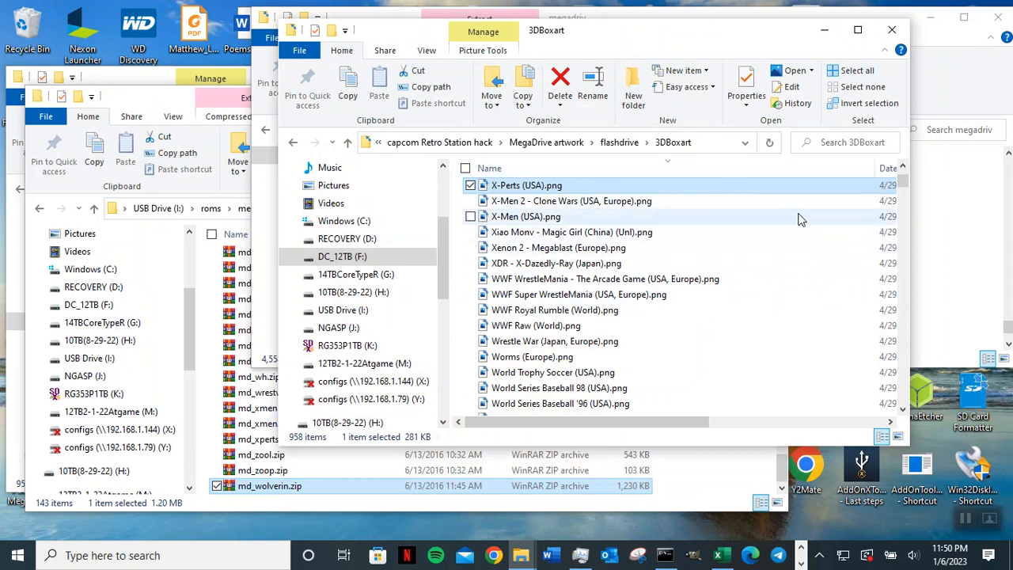
pyautogui.rightClick(626, 212)
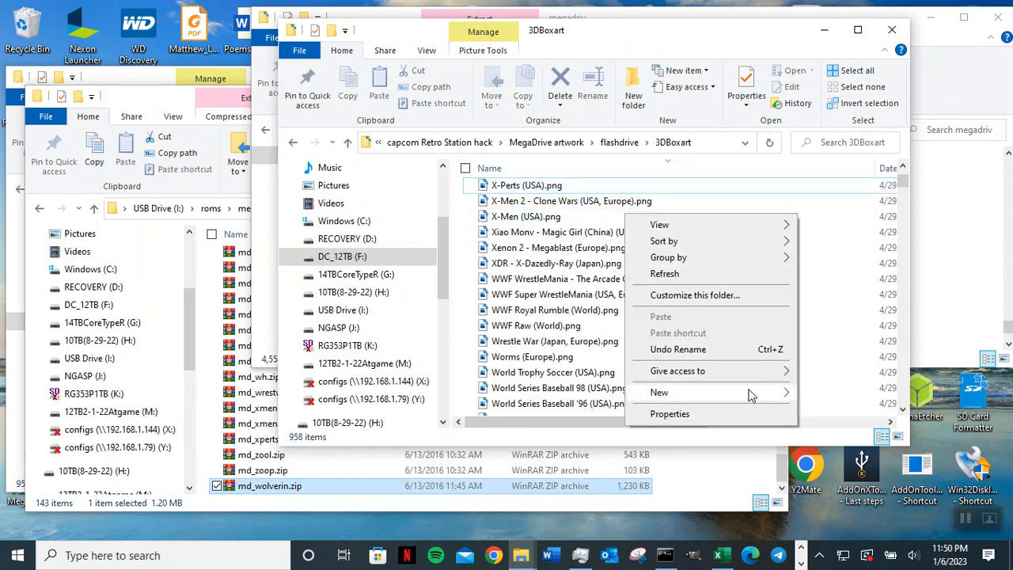
pyautogui.moveTo(751, 396)
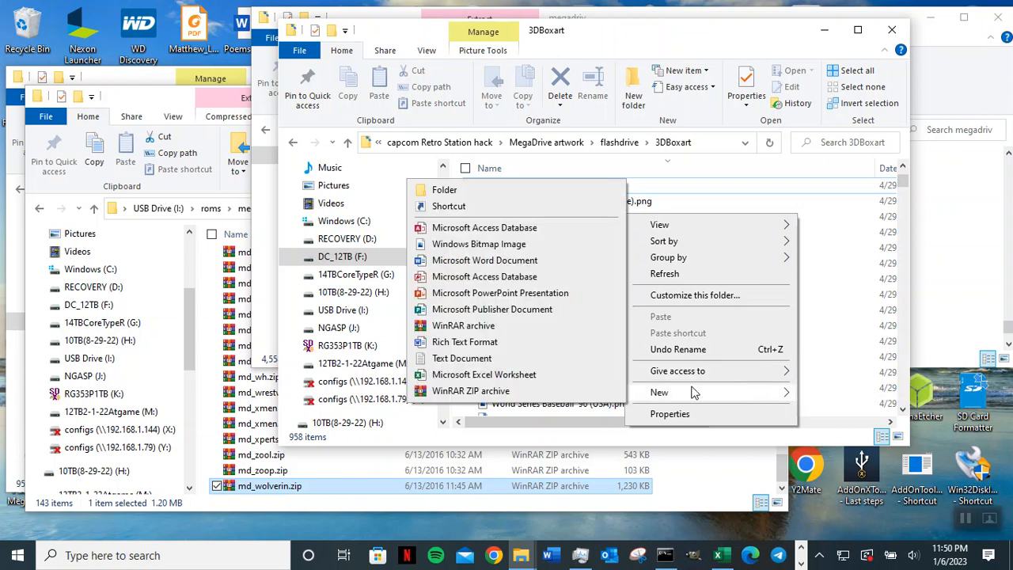
pyautogui.click(484, 360)
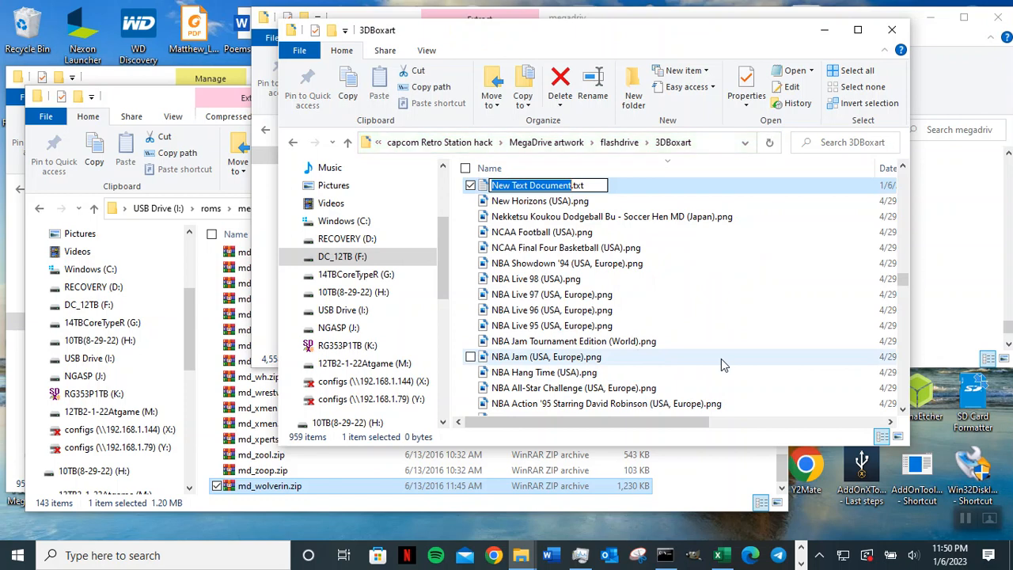
# - Name the new text document CopytoRomNameandRenametoNOR136.txt
pyautogui.write('Copy')
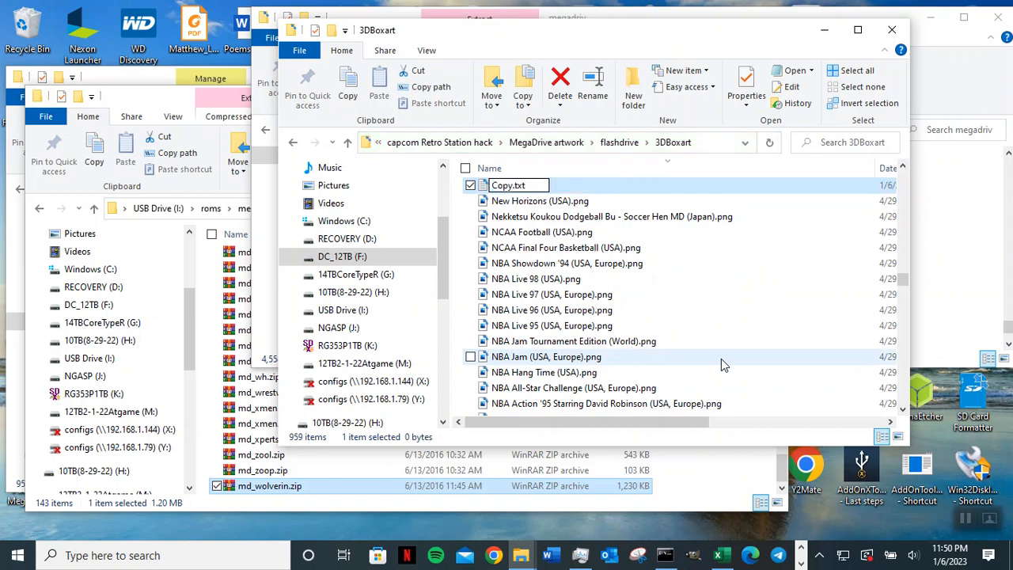
pyautogui.press('BackSpace')
pyautogui.press('BackSpace')
pyautogui.press('BackSpace')
pyautogui.press('BackSpace')
pyautogui.write('R')
pyautogui.press('BackSpace')
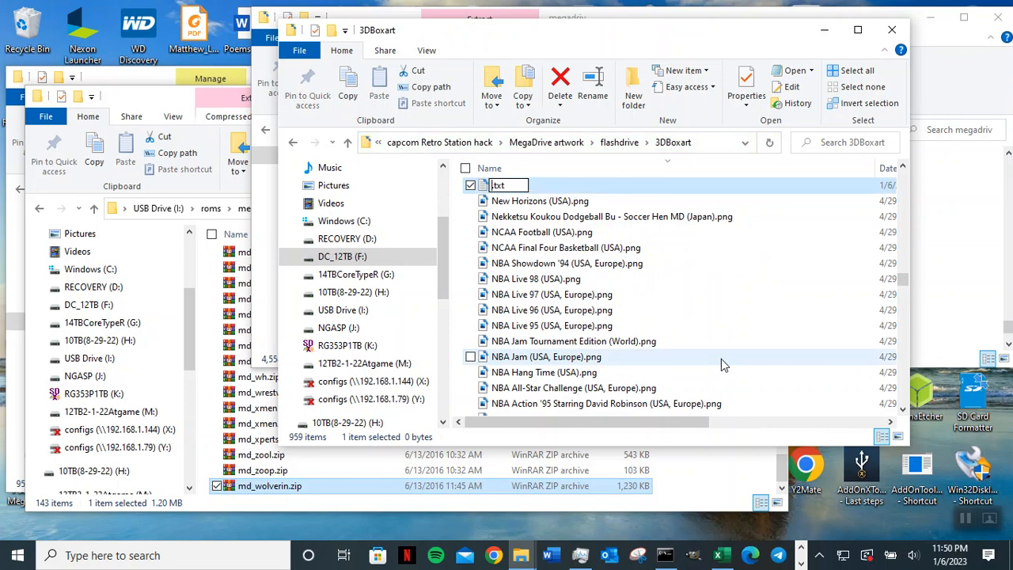
pyautogui.write('Copyto')
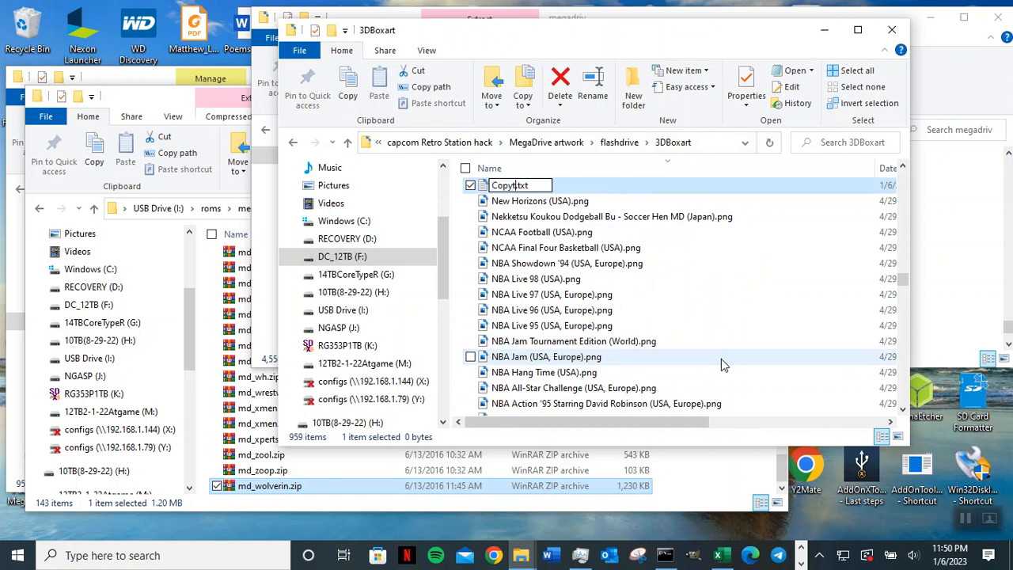
pyautogui.write('Rom')
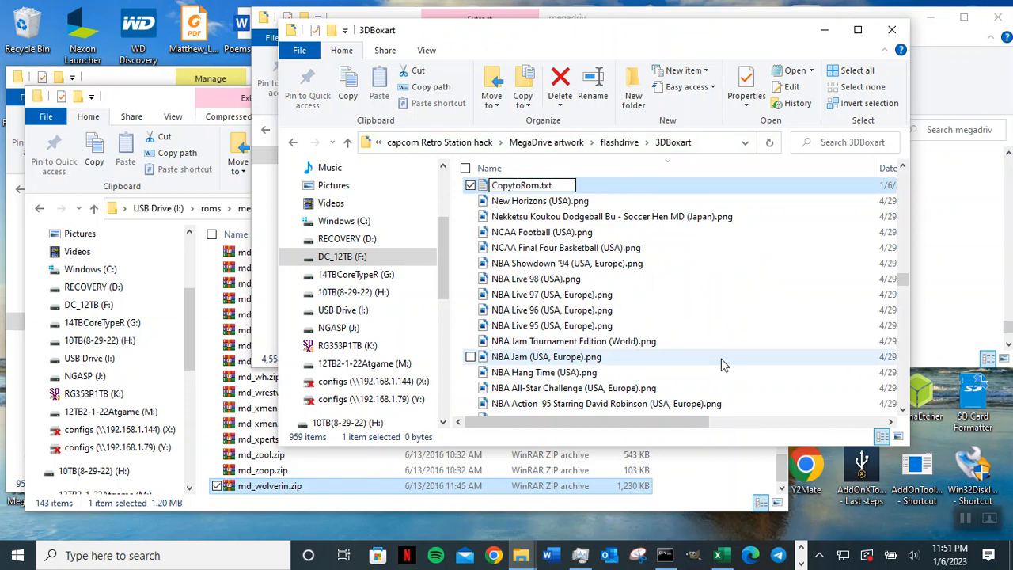
pyautogui.write('Nameand R')
pyautogui.press('BackSpace')
pyautogui.press('BackSpace')
pyautogui.write('RenametoNOR')
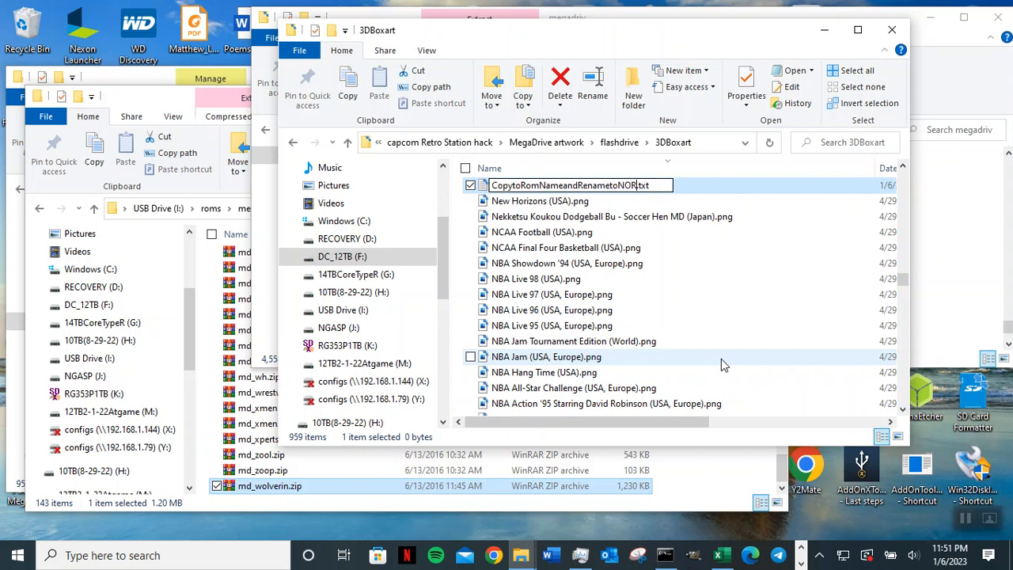
pyautogui.write('136')
pyautogui.press('Return')
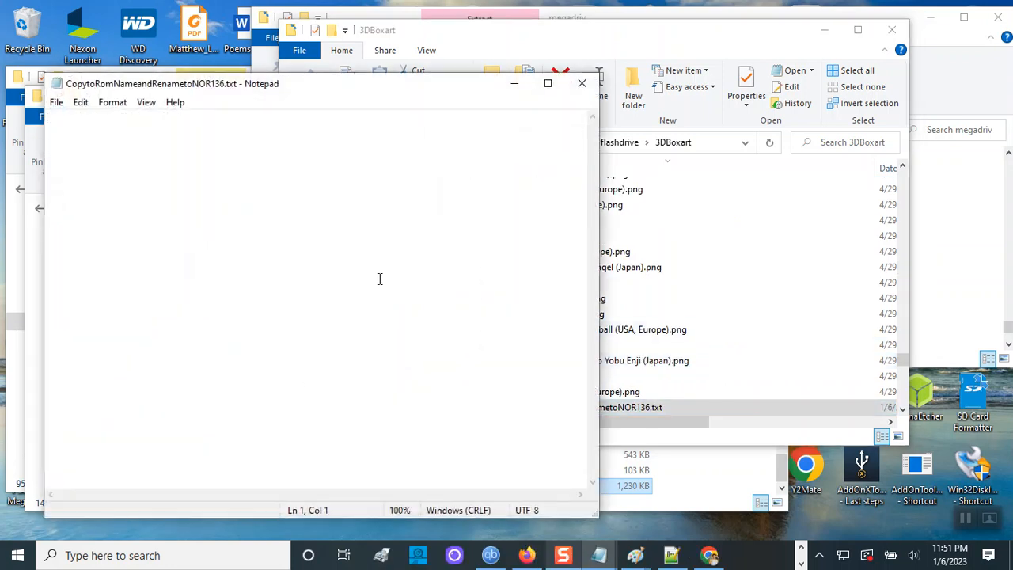
# - Paste the copied xcopy commands into CopytoRomNameandRenametoNOR136.txt and look through them for lines without a source file name
pyautogui.rightClick(135, 141)
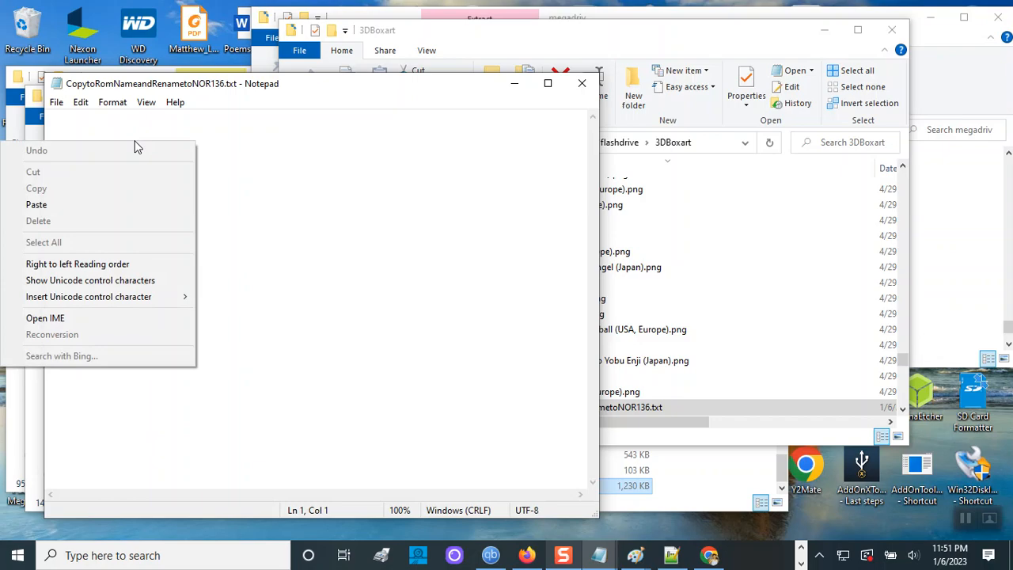
pyautogui.click(117, 201)
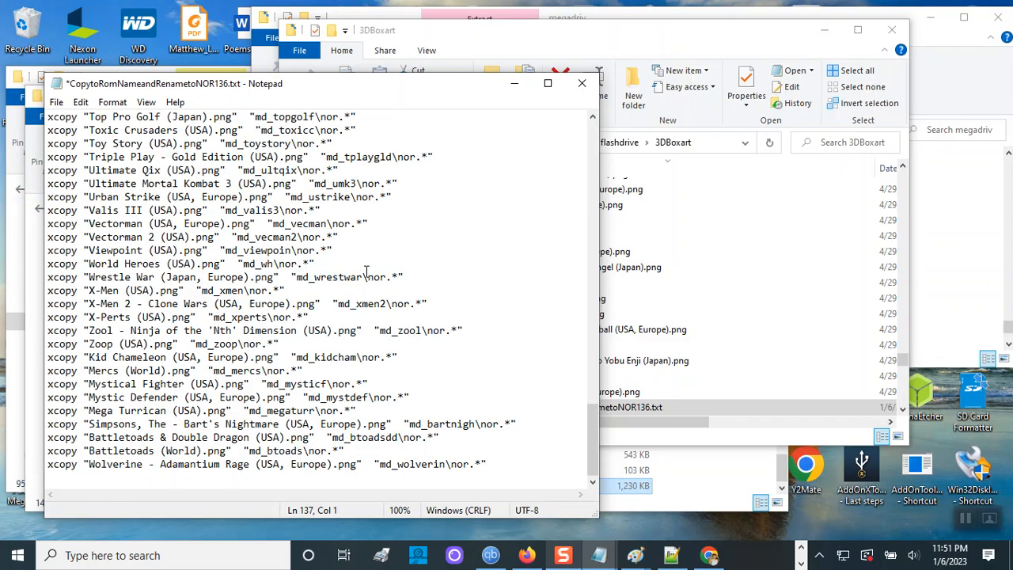
pyautogui.scroll(15, 402, 295)
pyautogui.scroll(-13, 413, 293)
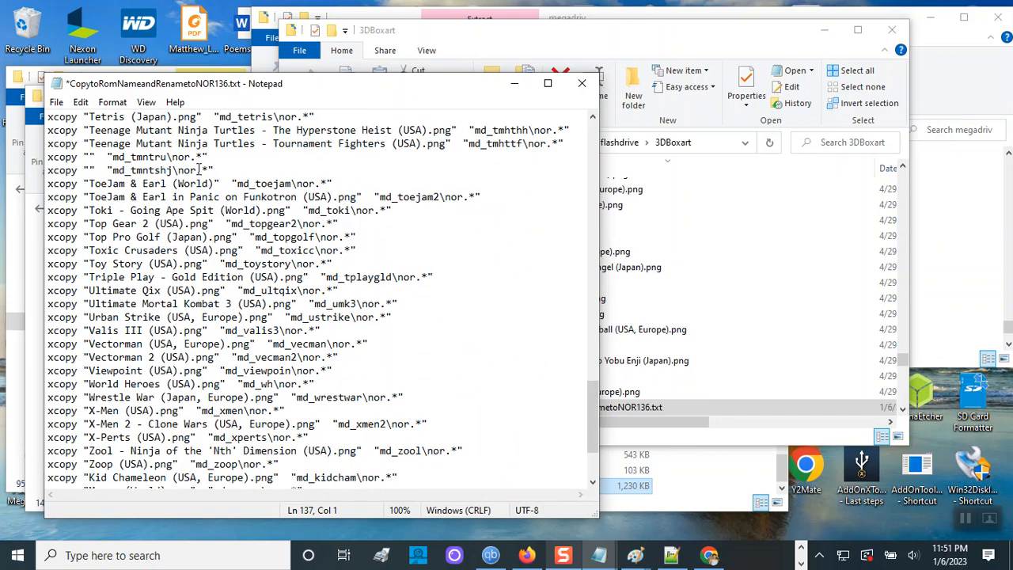
# - Delete the two xcopy lines with empty source names for md_tmntru and md_tmntshj
pyautogui.moveTo(216, 169); pyautogui.dragTo(42, 159)
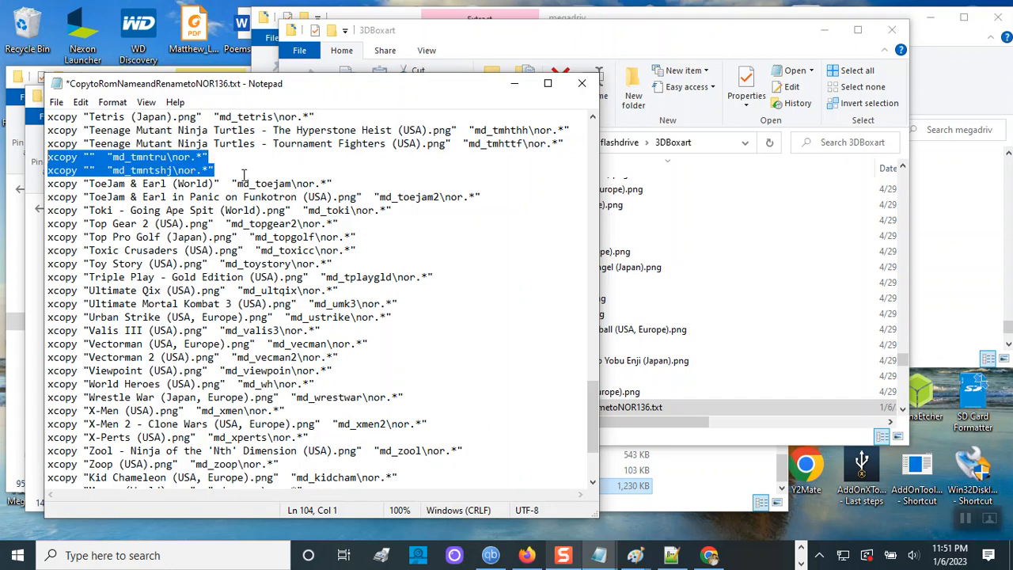
pyautogui.press('BackSpace')
pyautogui.press('BackSpace')
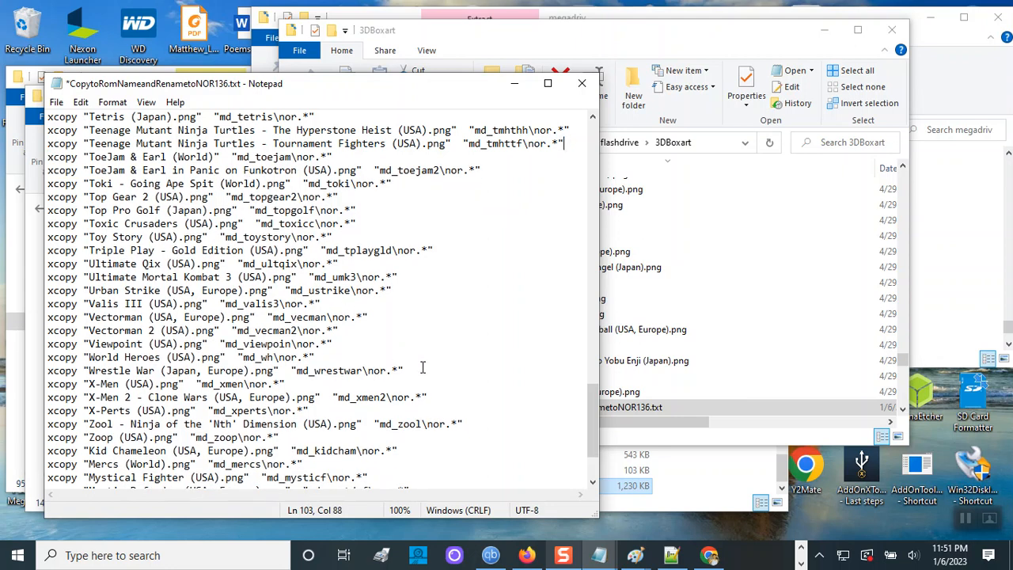
# - Review the remaining commands and the source, folder and nor.* parts of the Aladdin line, and save and close the text file
pyautogui.scroll(-3, 470, 377)
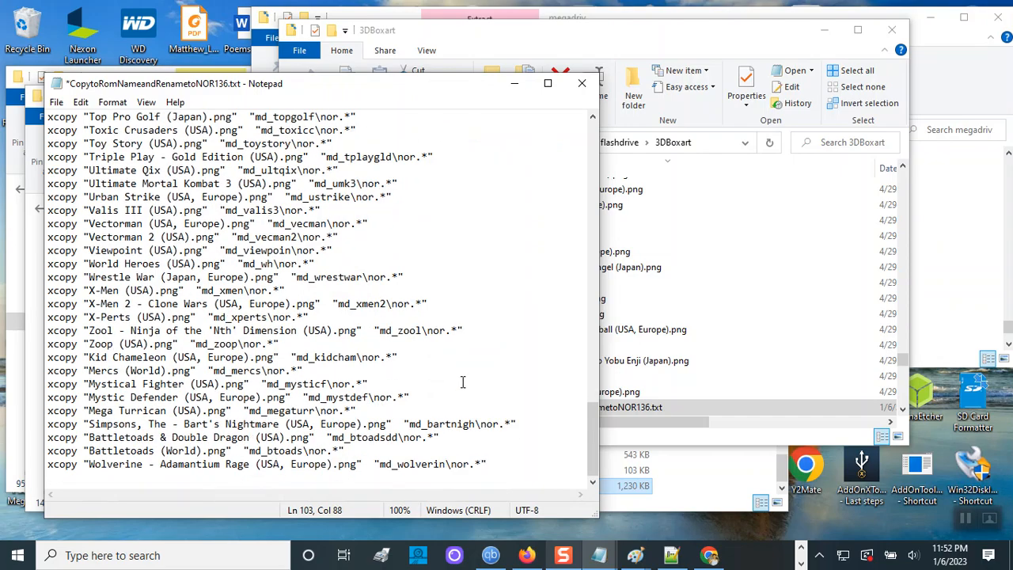
pyautogui.scroll(14, 461, 382)
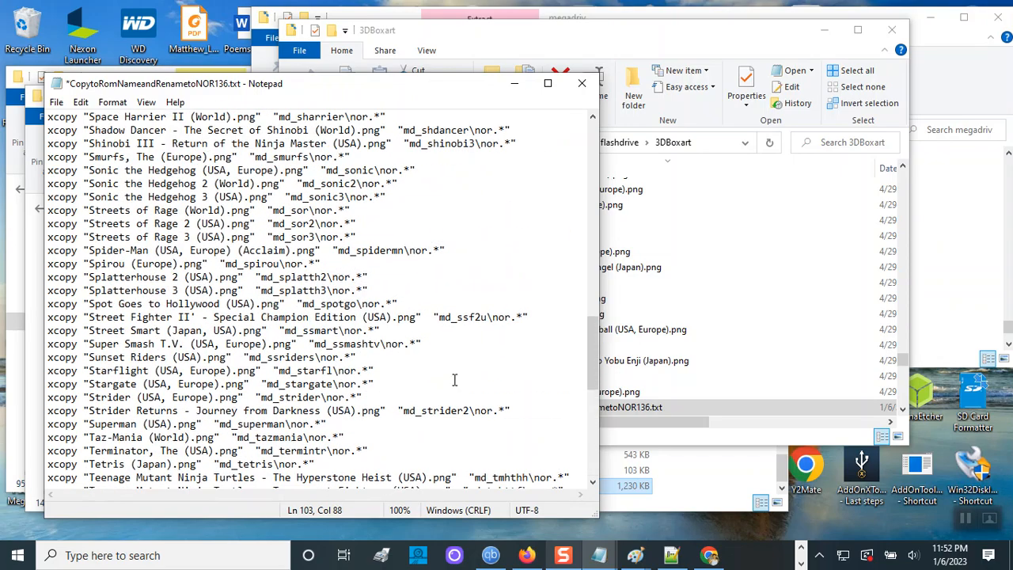
pyautogui.scroll(20, 454, 379)
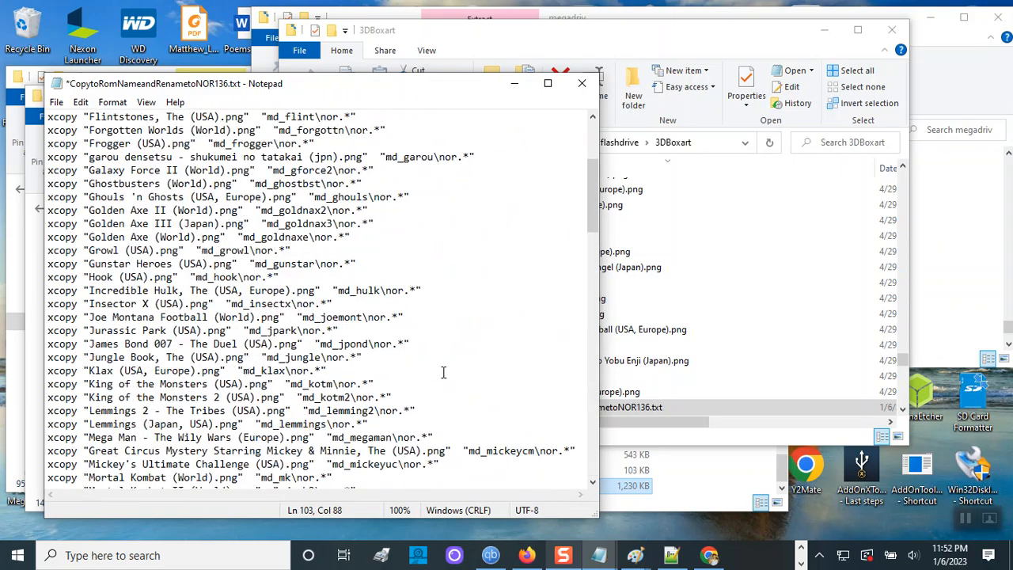
pyautogui.scroll(1, 443, 372)
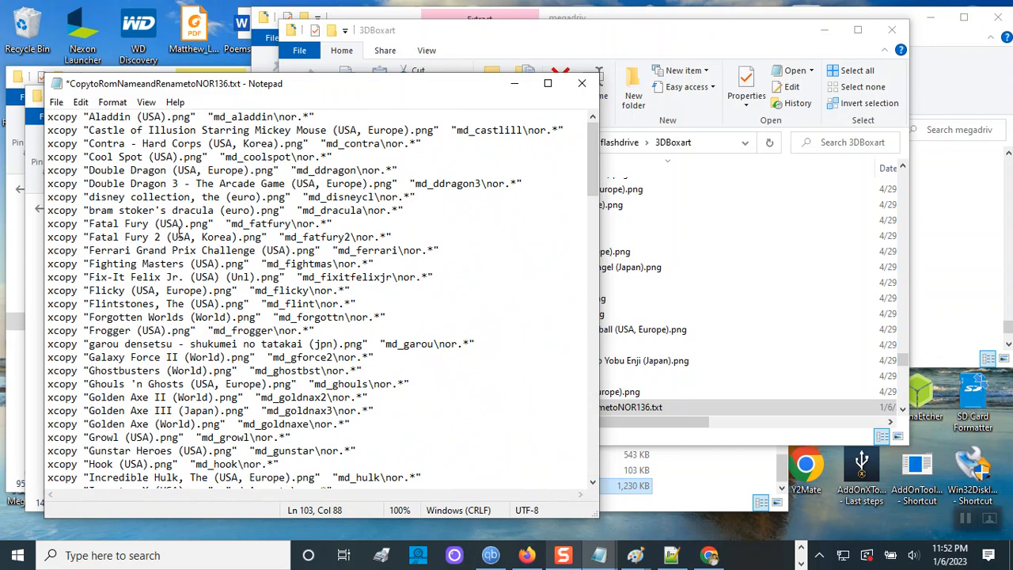
pyautogui.moveTo(83, 117); pyautogui.dragTo(196, 110)
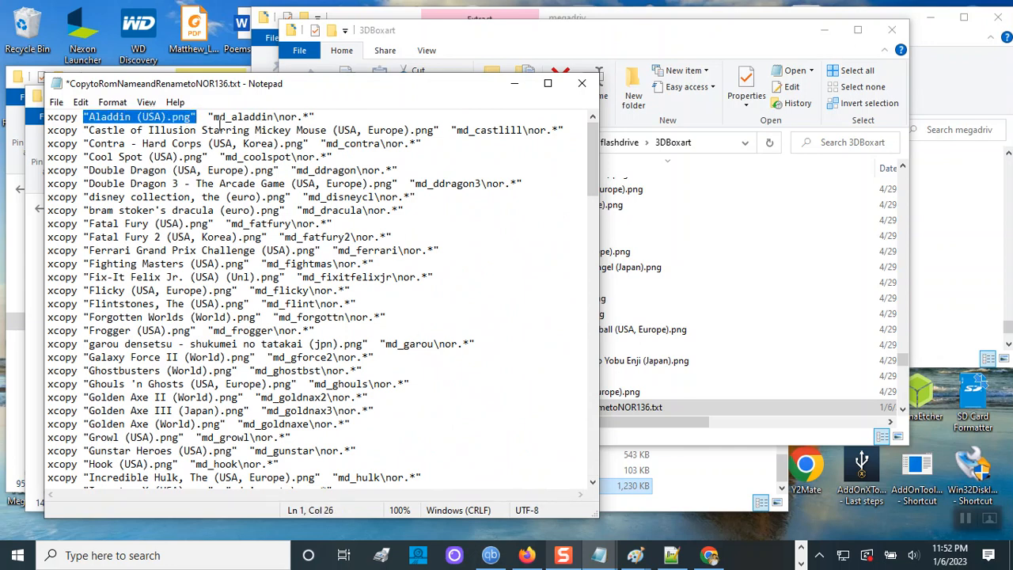
pyautogui.moveTo(209, 116); pyautogui.dragTo(274, 117)
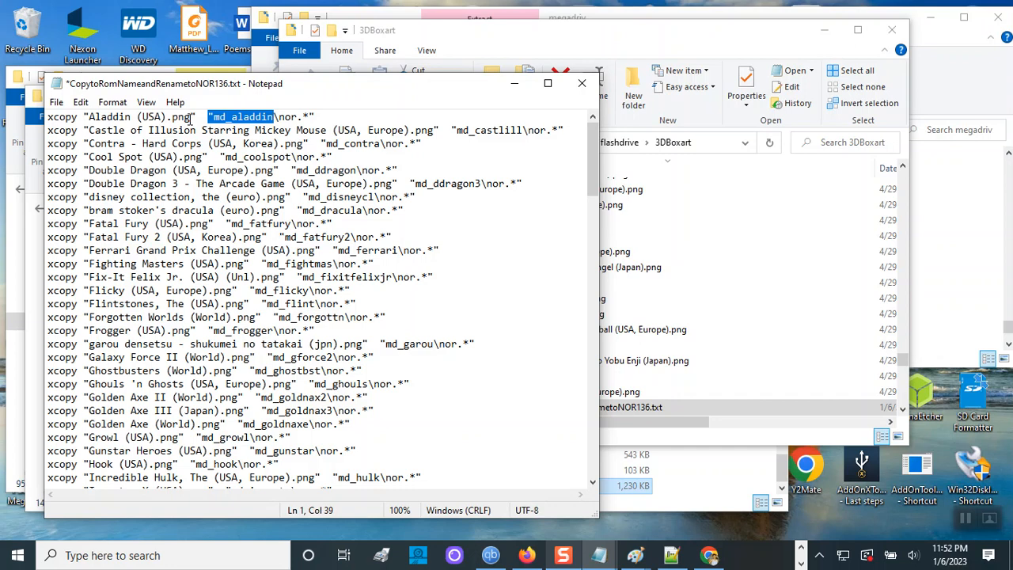
pyautogui.moveTo(277, 116); pyautogui.dragTo(320, 118)
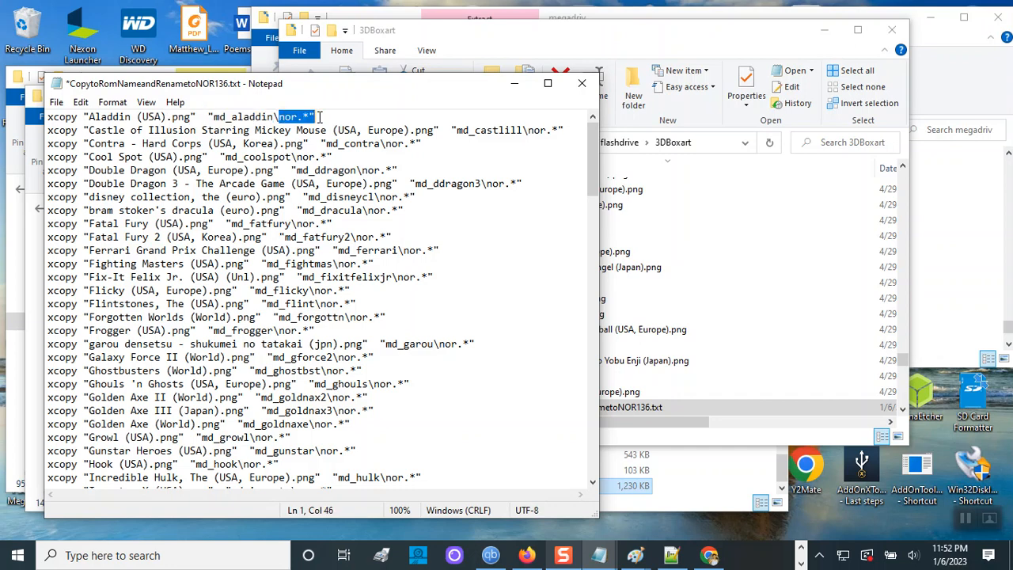
pyautogui.click(582, 84)
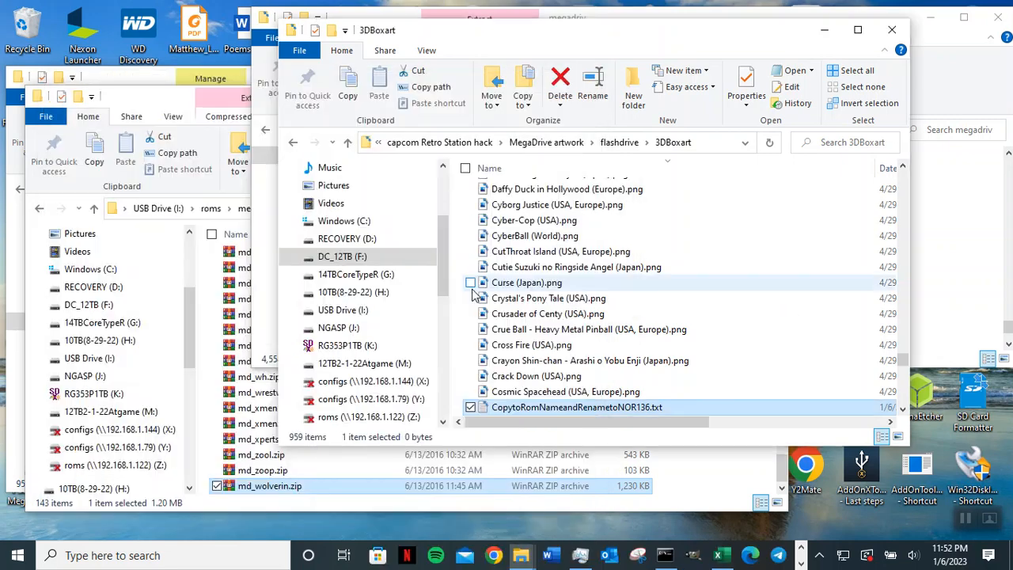
pyautogui.click(473, 289)
# - Change the file's extension to .bat so it is named CopytoRomNameandRenametoNOR136.bat, and accept the extension change
pyautogui.click(669, 409)
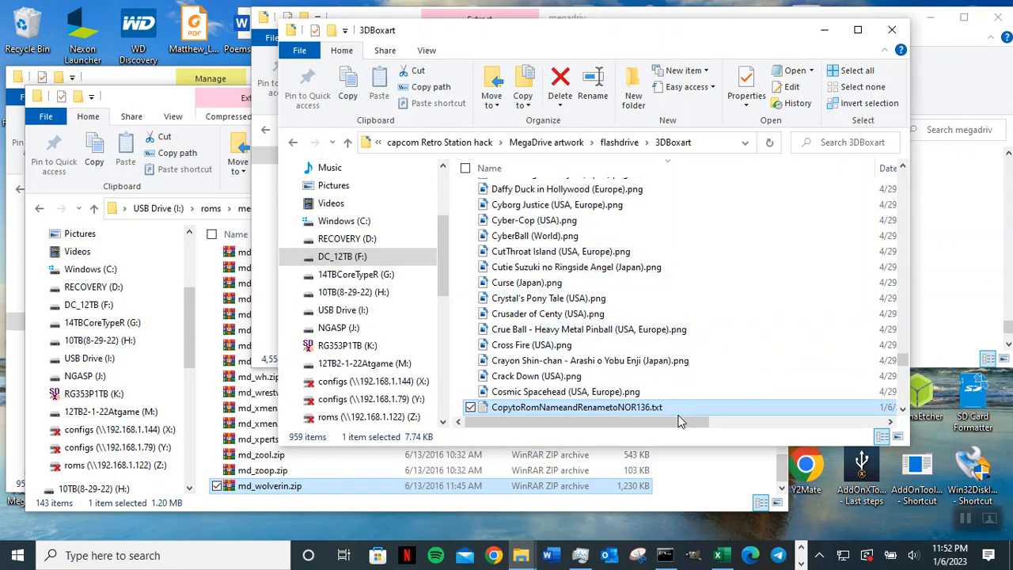
pyautogui.click(674, 407)
pyautogui.press('BackSpace')
pyautogui.press('BackSpace')
pyautogui.press('BackSpace')
pyautogui.write('bat')
pyautogui.press('Return')
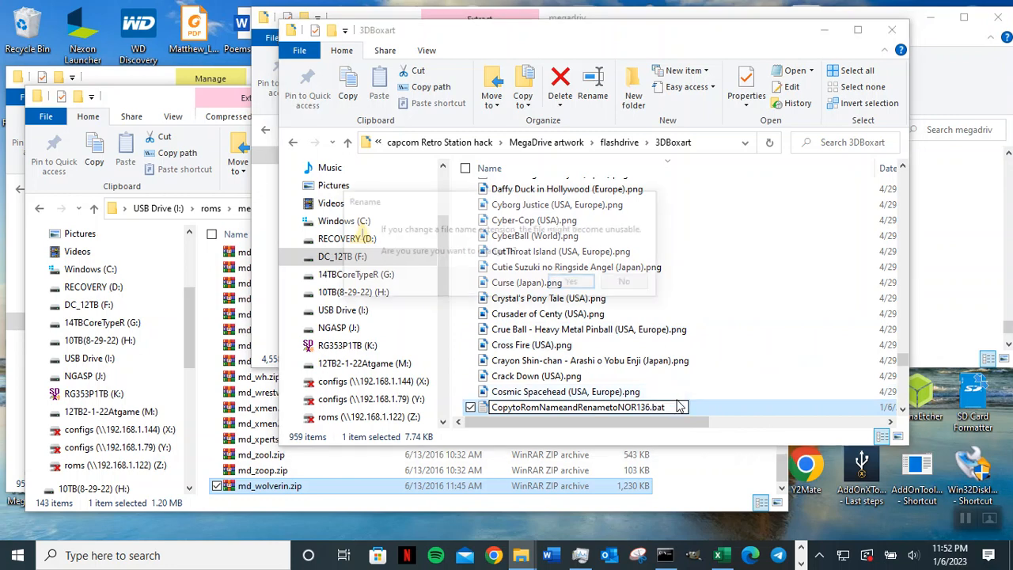
pyautogui.click(574, 283)
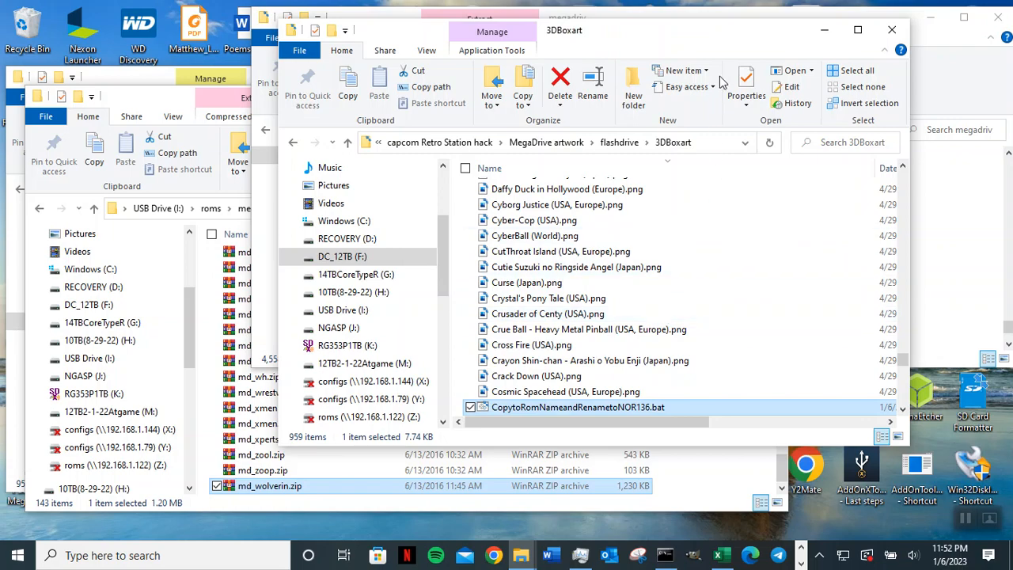
# - Move the 3DBoxart window aside and open Daffy Duck in Hollywood (Europe).png for editing in Paint
pyautogui.moveTo(642, 35); pyautogui.dragTo(416, 29)
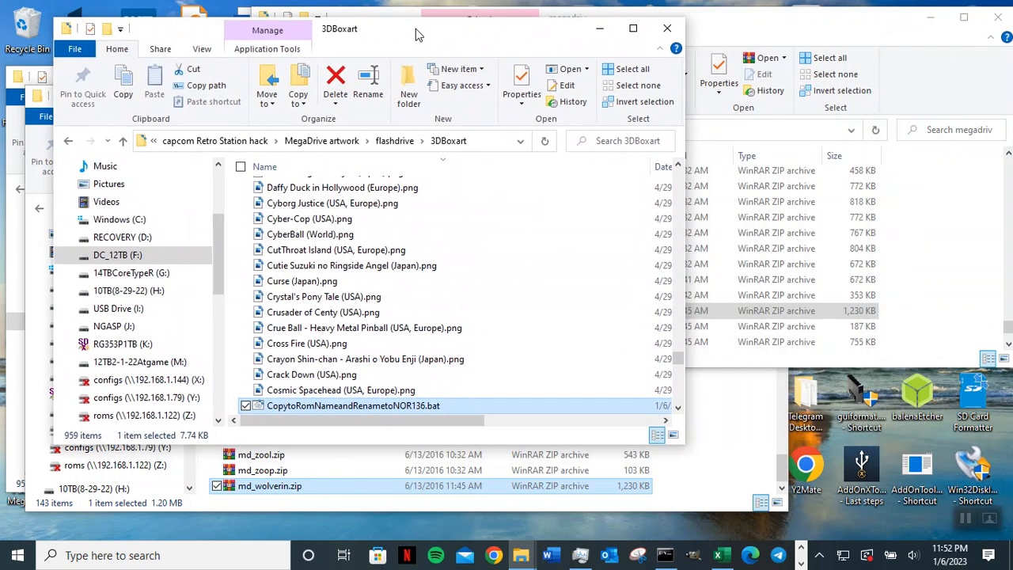
pyautogui.click(403, 188)
pyautogui.rightClick(405, 192)
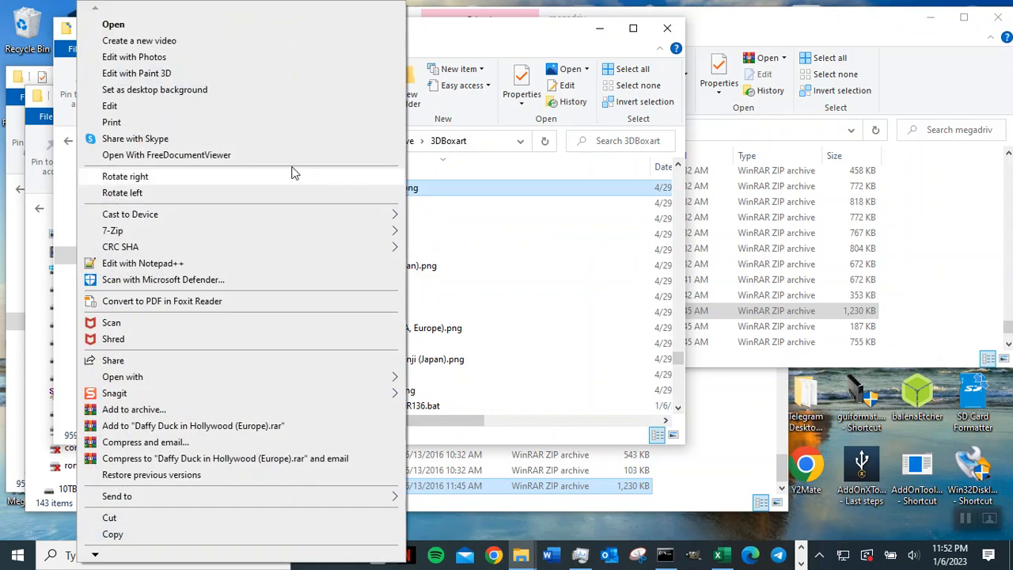
pyautogui.click(140, 110)
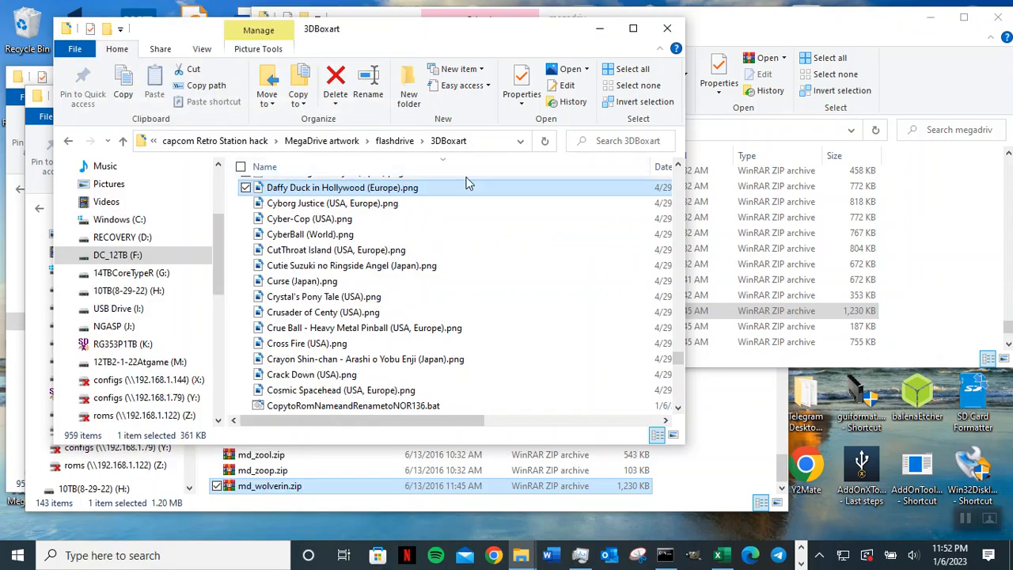
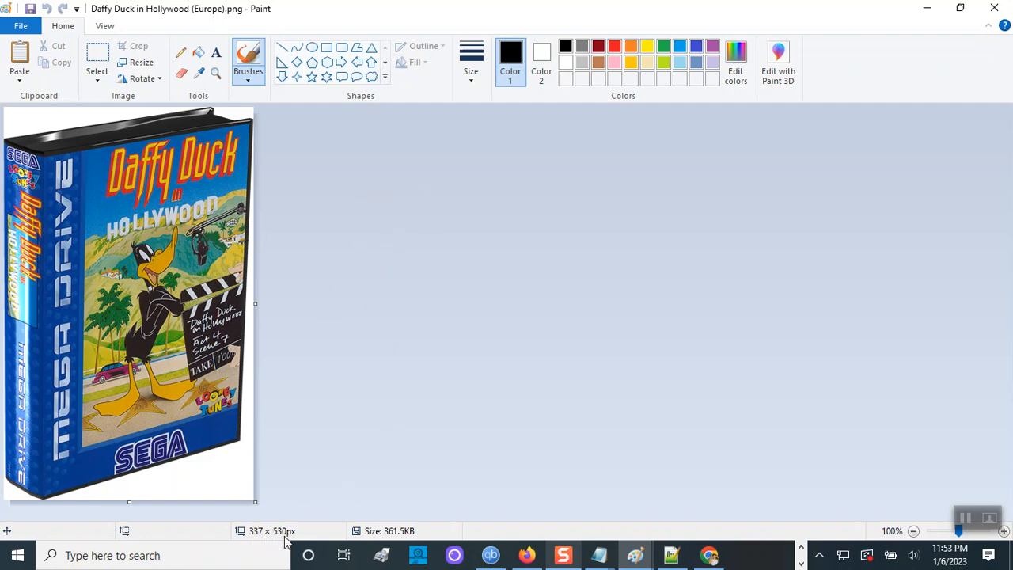
# - Resize the image to 262 × 362 pixels without maintaining the aspect ratio, and close Paint without saving
pyautogui.click(136, 62)
pyautogui.click(163, 117)
pyautogui.press('Tab')
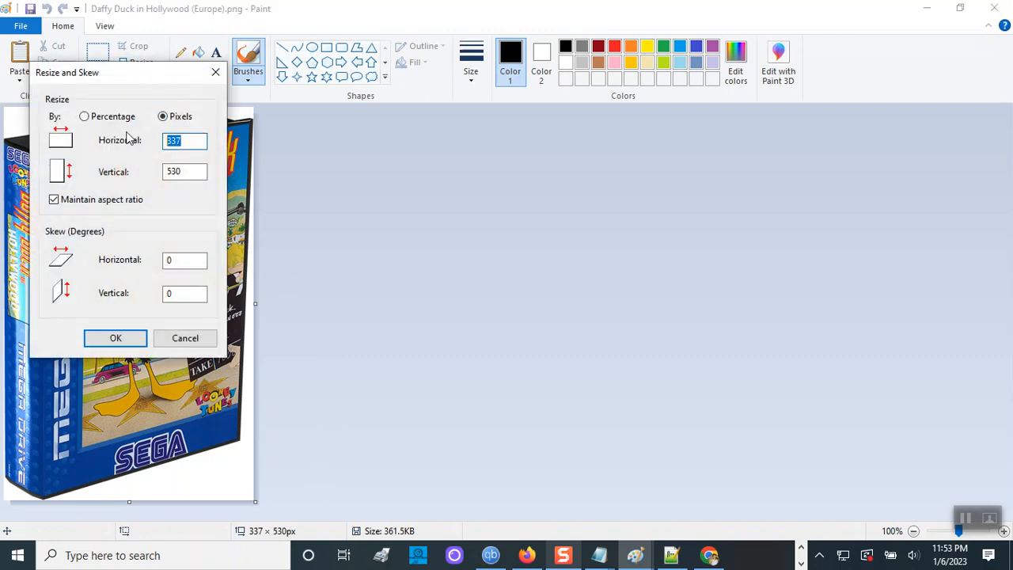
pyautogui.write('262')
pyautogui.click(64, 200)
pyautogui.click(195, 172)
pyautogui.moveTo(194, 172); pyautogui.dragTo(139, 181)
pyautogui.write('362')
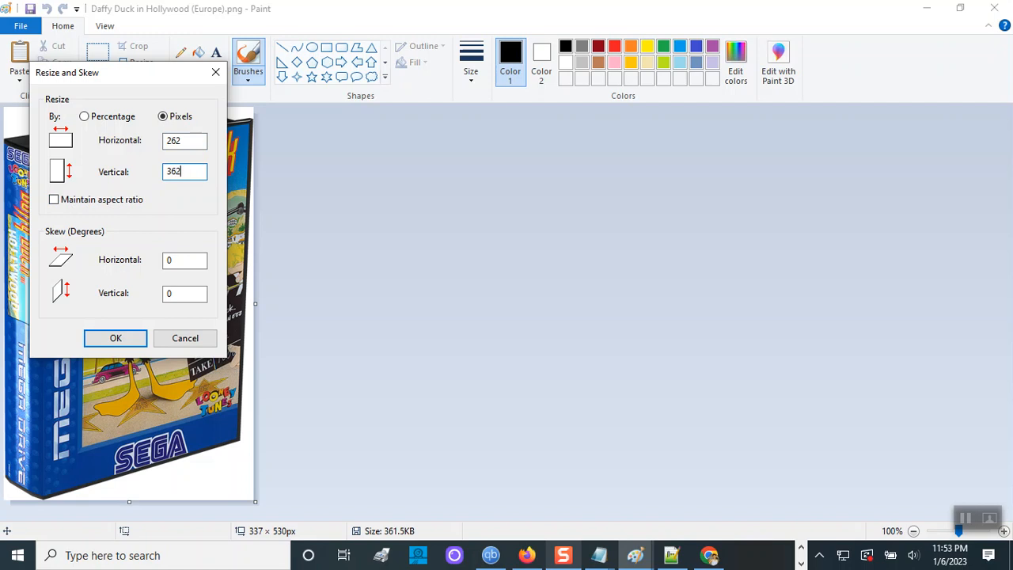
pyautogui.click(132, 342)
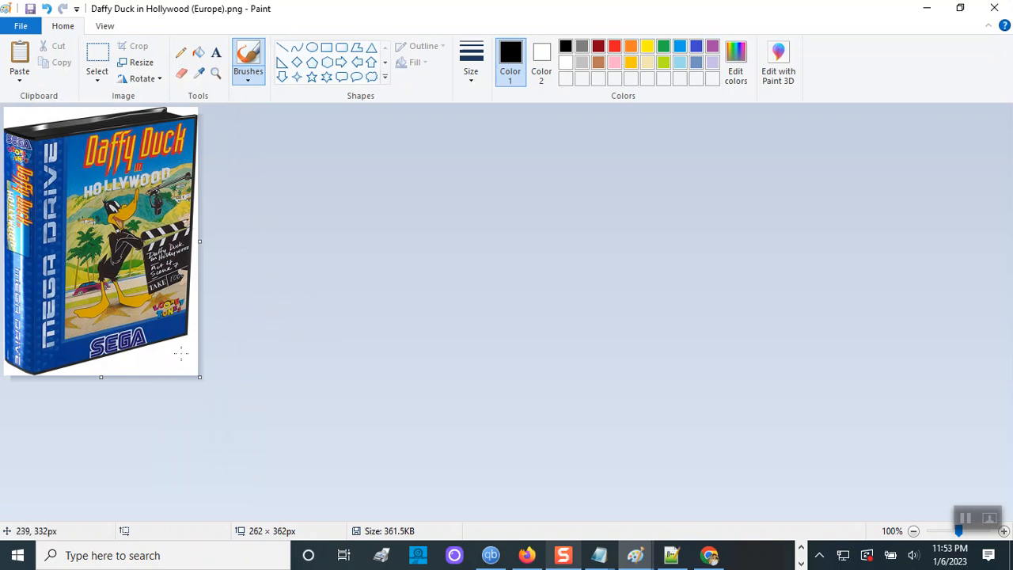
pyautogui.click(1001, 11)
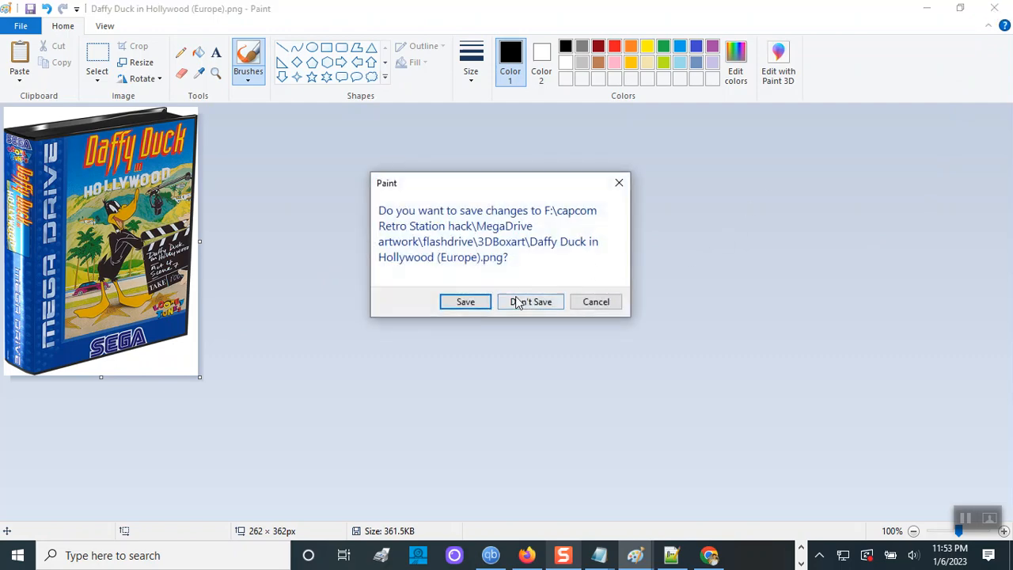
pyautogui.click(522, 302)
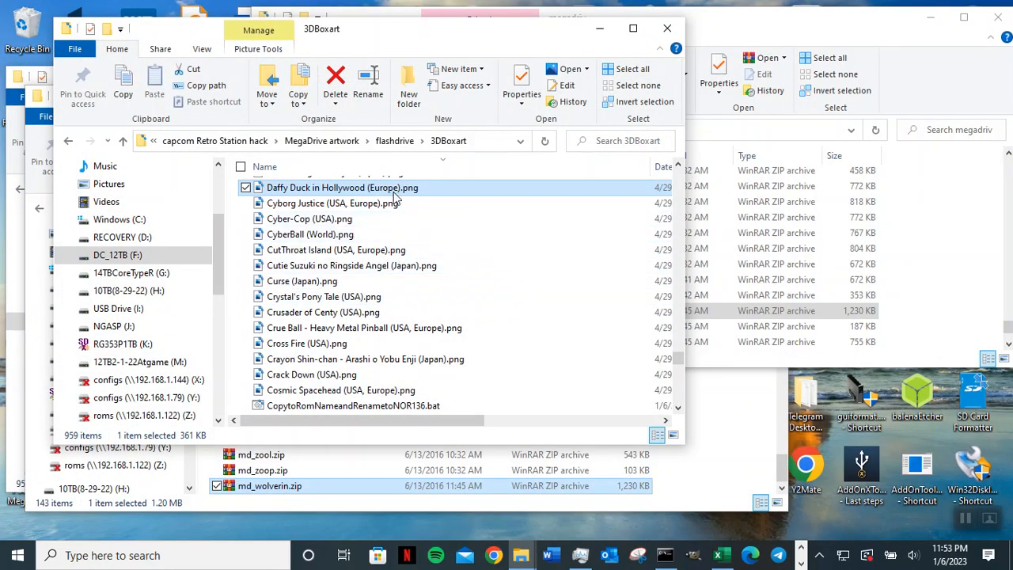
# - Try to copy the full path of the 3DBoxart folder
pyautogui.click(483, 141)
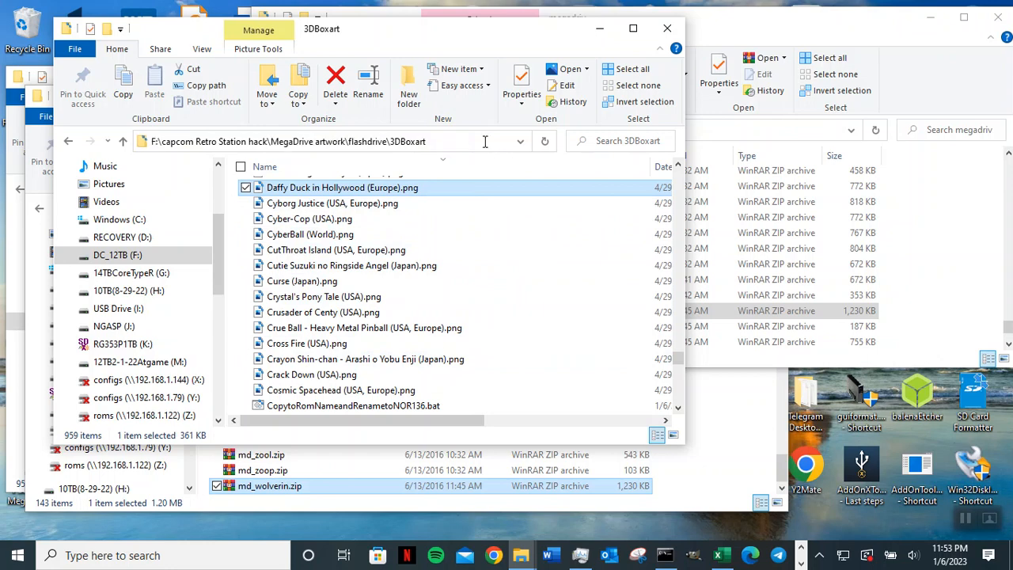
pyautogui.rightClick(332, 140)
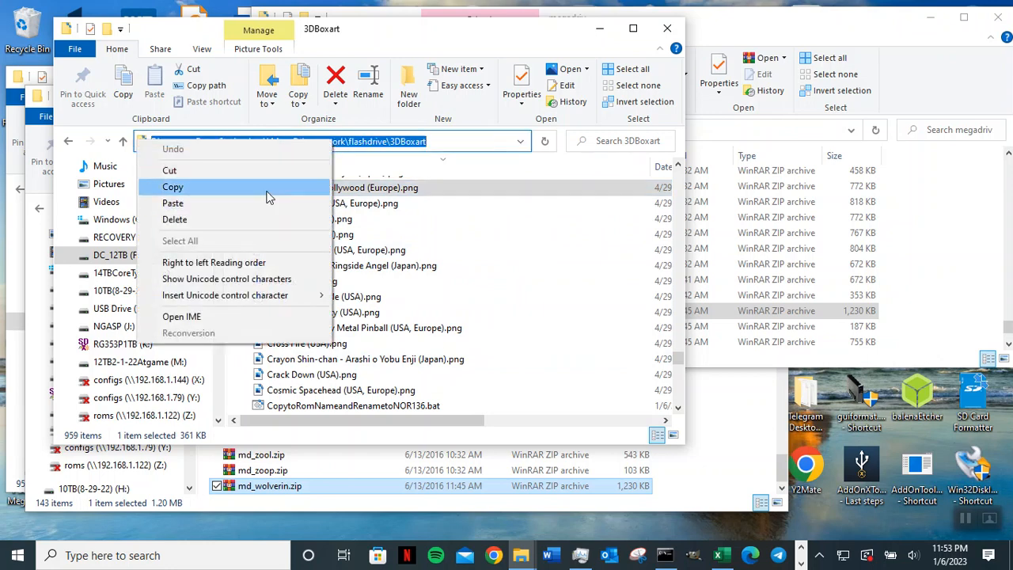
pyautogui.click(558, 275)
# - Copy all the files in the 3DBoxart folder to the clipboard
pyautogui.click(557, 270)
pyautogui.scroll(4, 554, 292)
pyautogui.hotkey('ctrl', 'a')
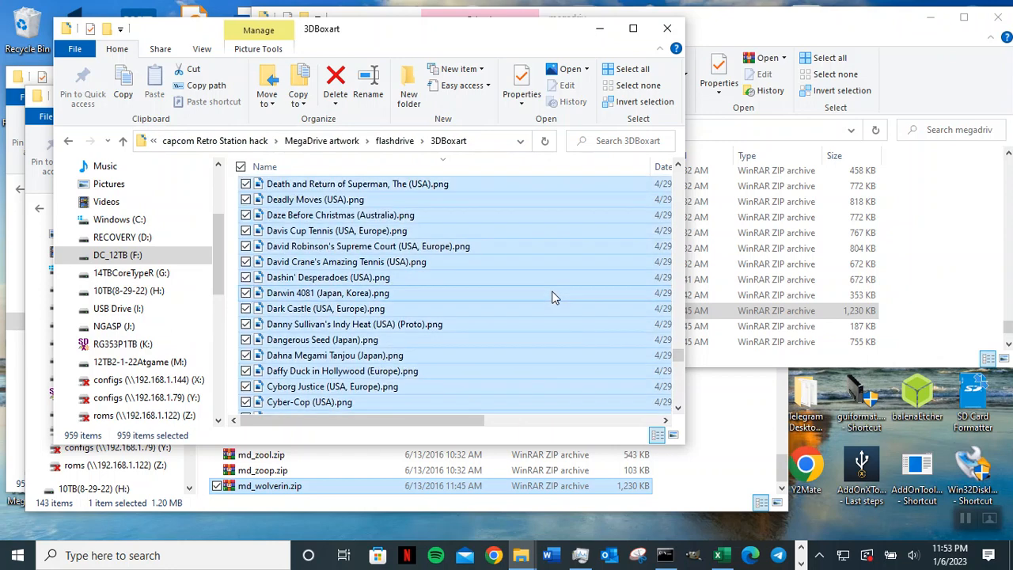
pyautogui.click(135, 94)
# - Create a folder named "Orginal 3D boxart" inside 3DBoxart and paste the copied files into it
pyautogui.click(408, 91)
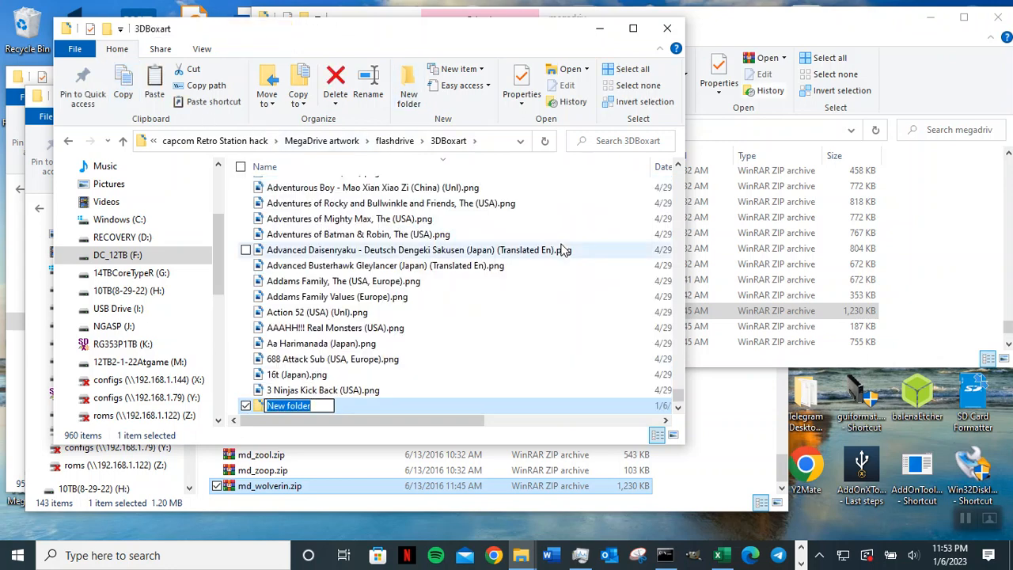
pyautogui.write('Orga')
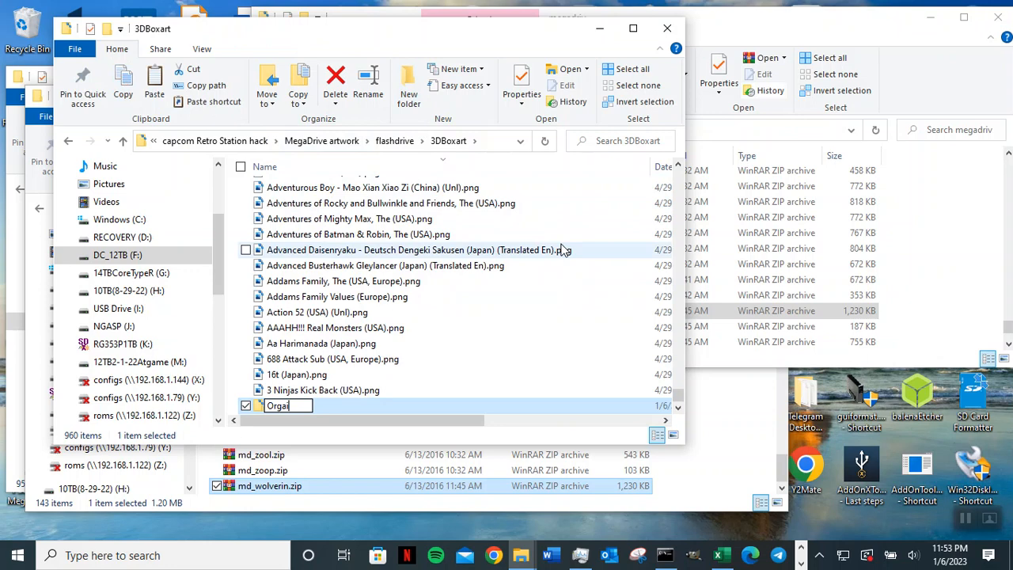
pyautogui.press('BackSpace')
pyautogui.write('inal 3D boxart')
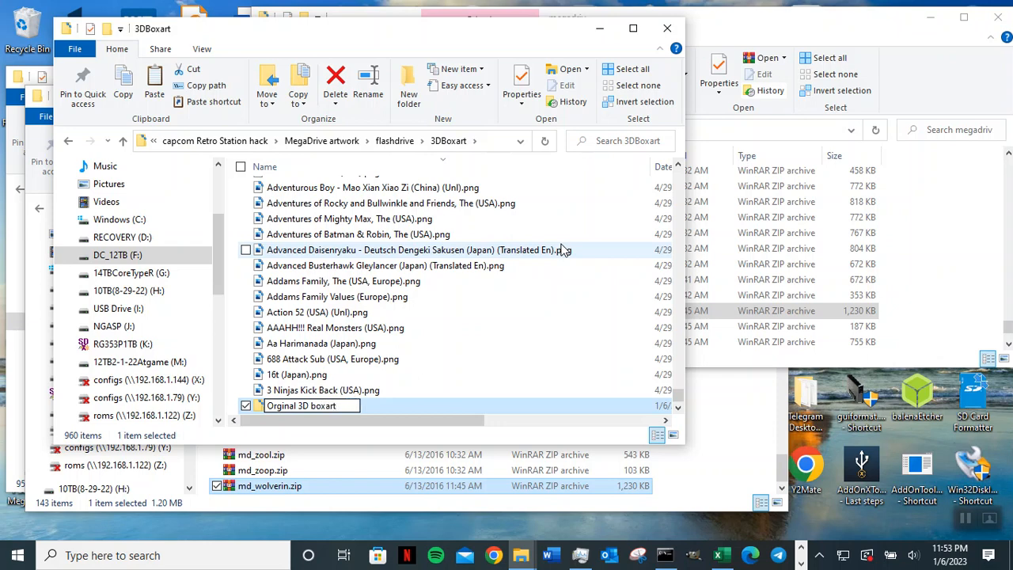
pyautogui.press('Return')
pyautogui.press('Return')
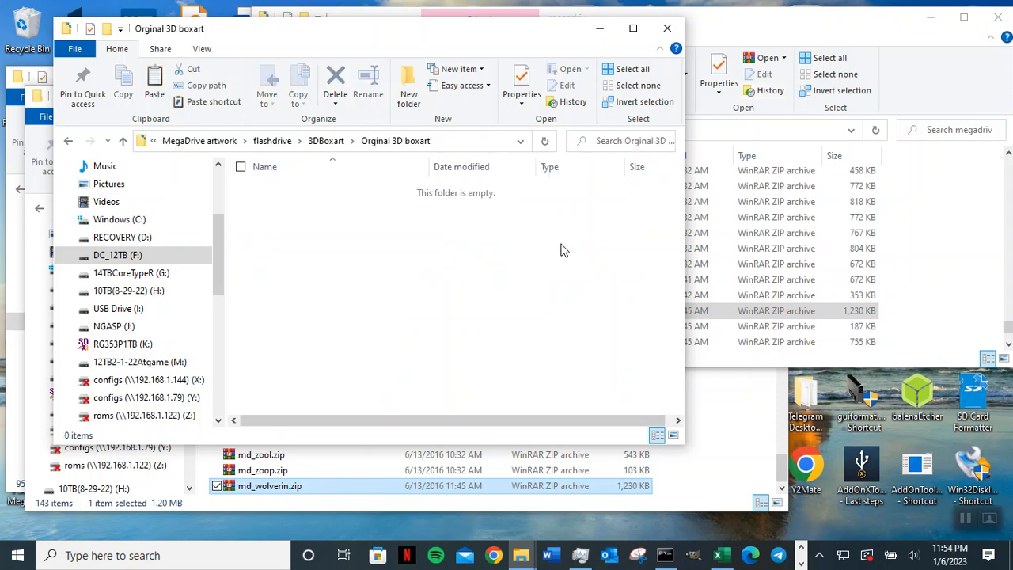
pyautogui.click(155, 86)
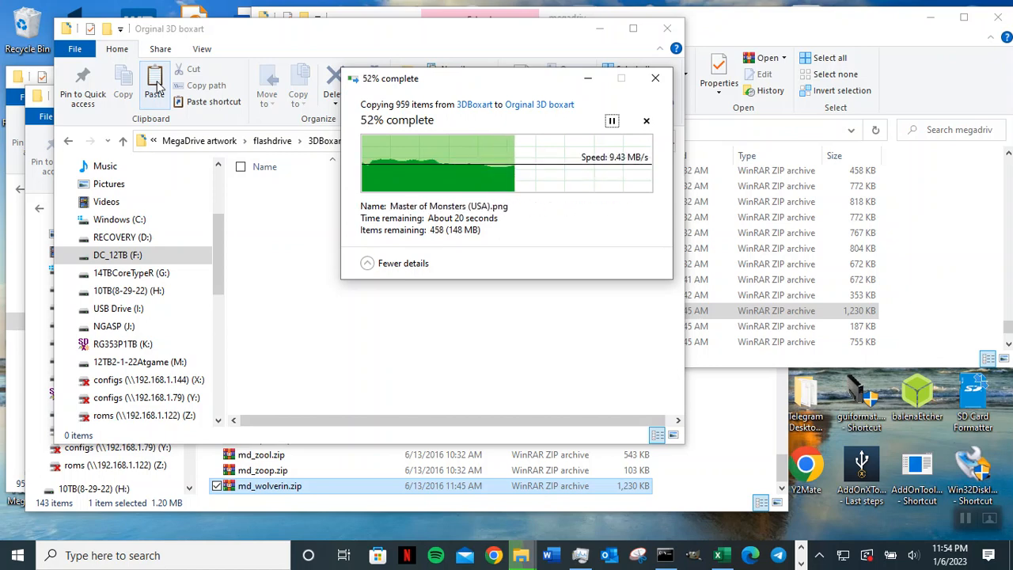
# - Narrow the megadriv window and move it aside to uncover the desktop icons
pyautogui.click(889, 38)
pyautogui.click(964, 17)
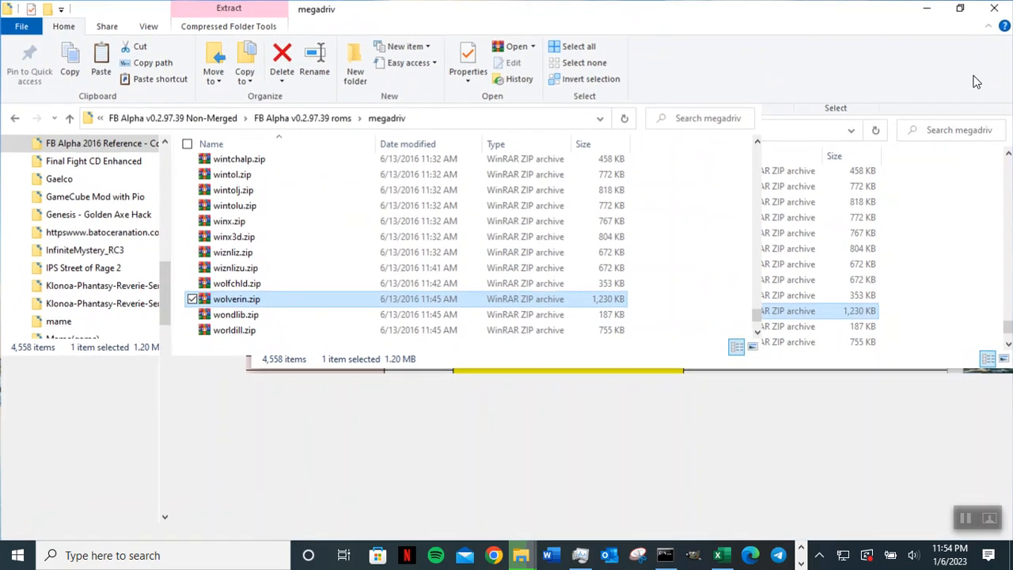
pyautogui.click(960, 9)
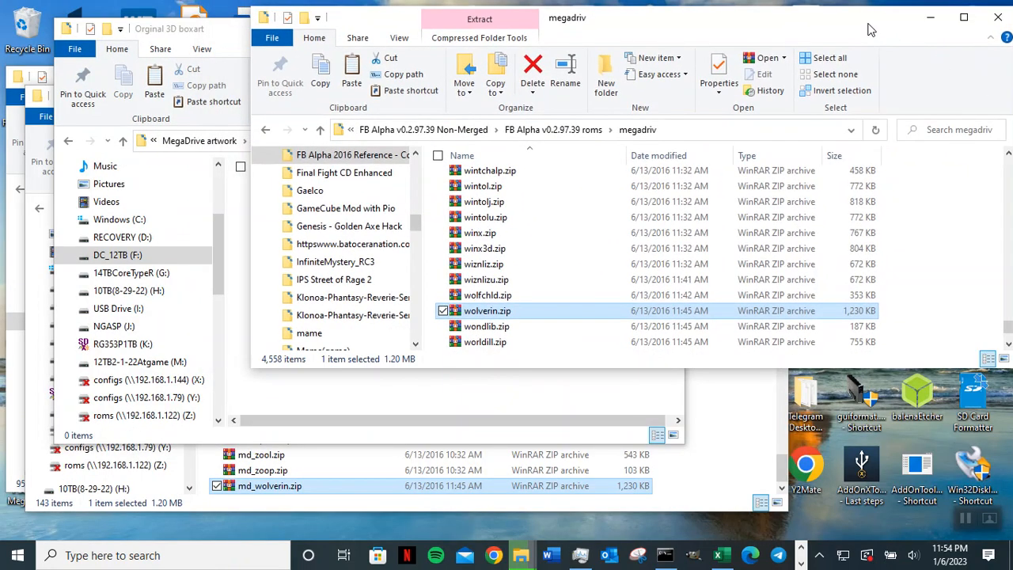
pyautogui.moveTo(867, 30); pyautogui.dragTo(780, 28)
pyautogui.moveTo(926, 95); pyautogui.dragTo(581, 97)
pyautogui.moveTo(477, 25); pyautogui.dragTo(739, 37)
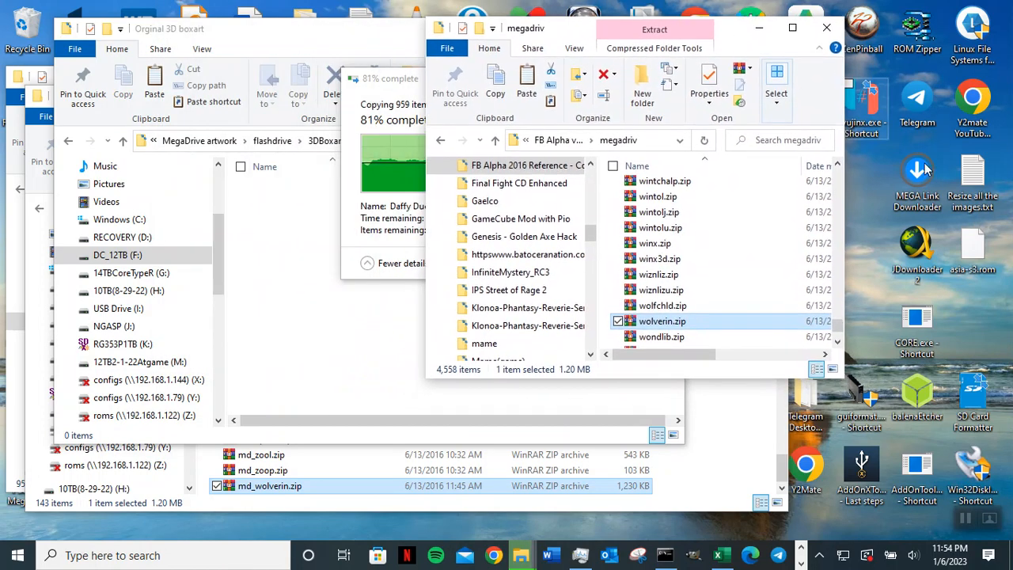
# - Open Resize all the images.txt from the desktop and highlight the ImageMagick download and Visual C++ installation notes
pyautogui.doubleClick(972, 170)
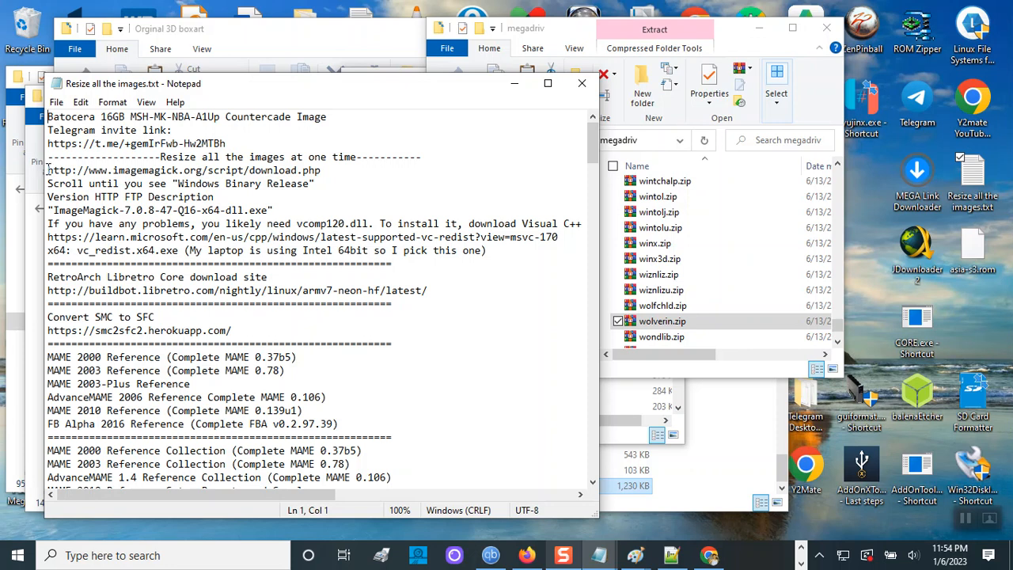
pyautogui.moveTo(48, 168); pyautogui.dragTo(510, 257)
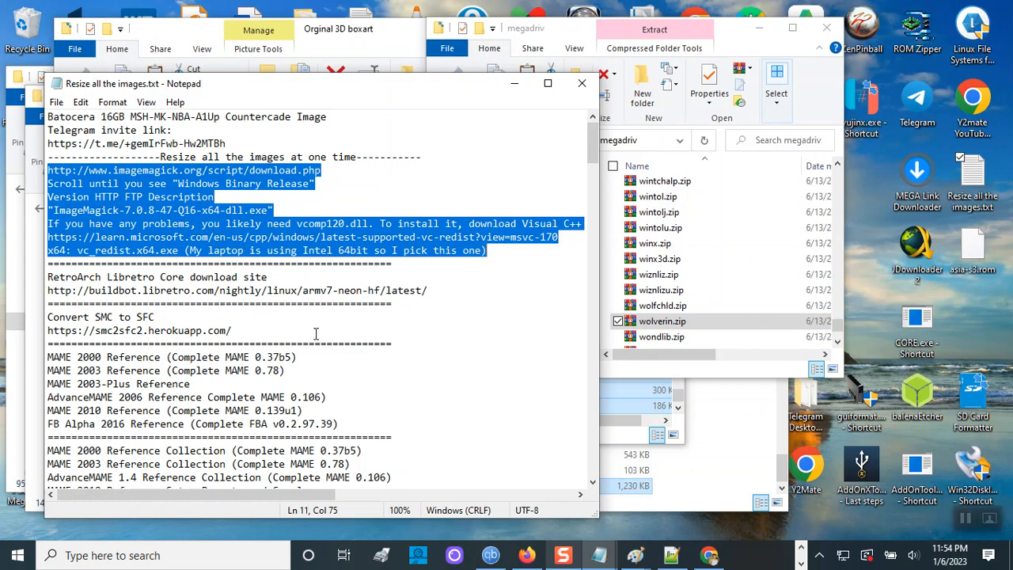
# - Review the image-resizing notes down to the CAPCOM RetroStation mogrify commands, highlight that section, and put the notes away
pyautogui.scroll(-2, 315, 334)
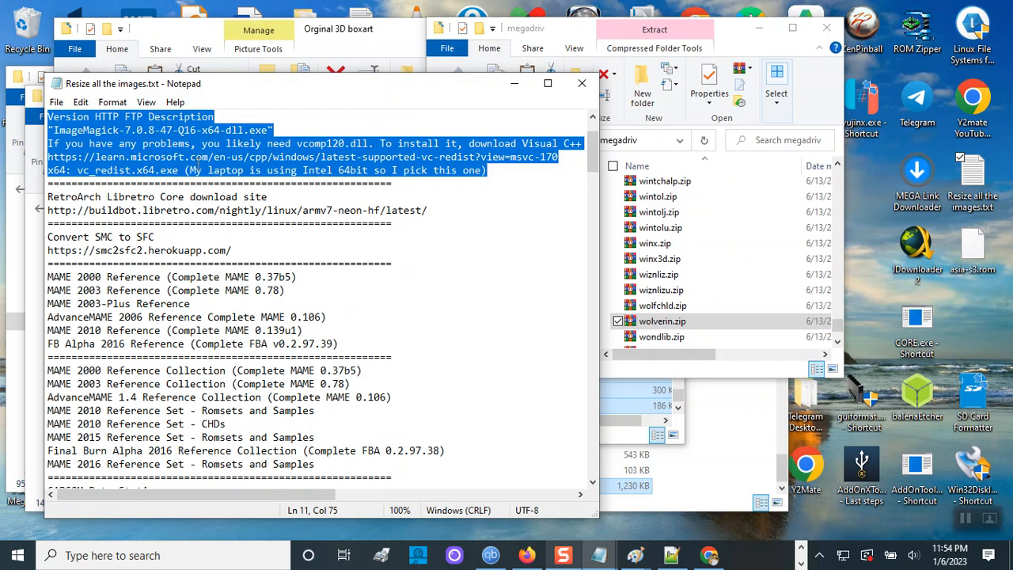
pyautogui.scroll(1, 223, 172)
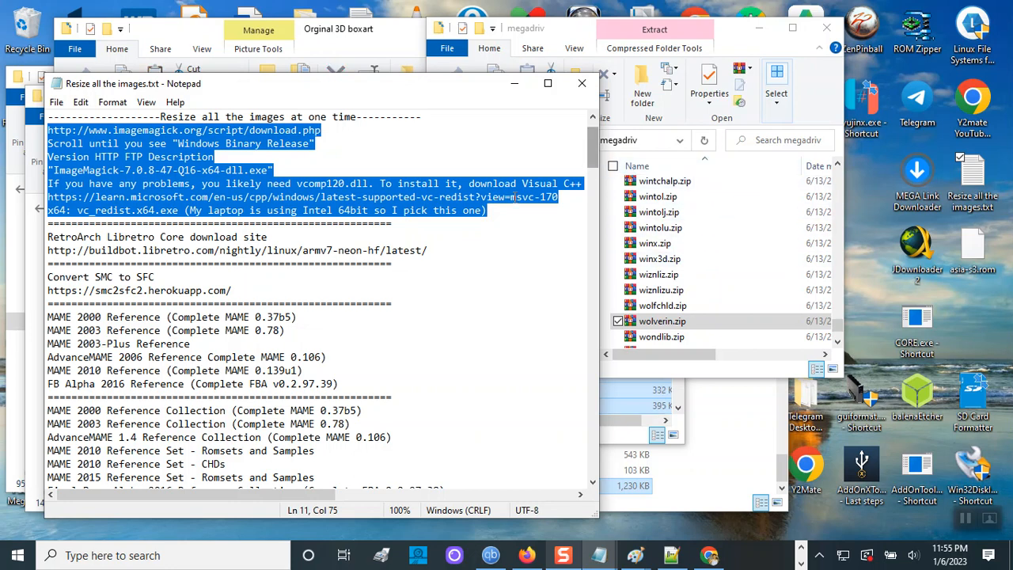
pyautogui.scroll(-1, 456, 333)
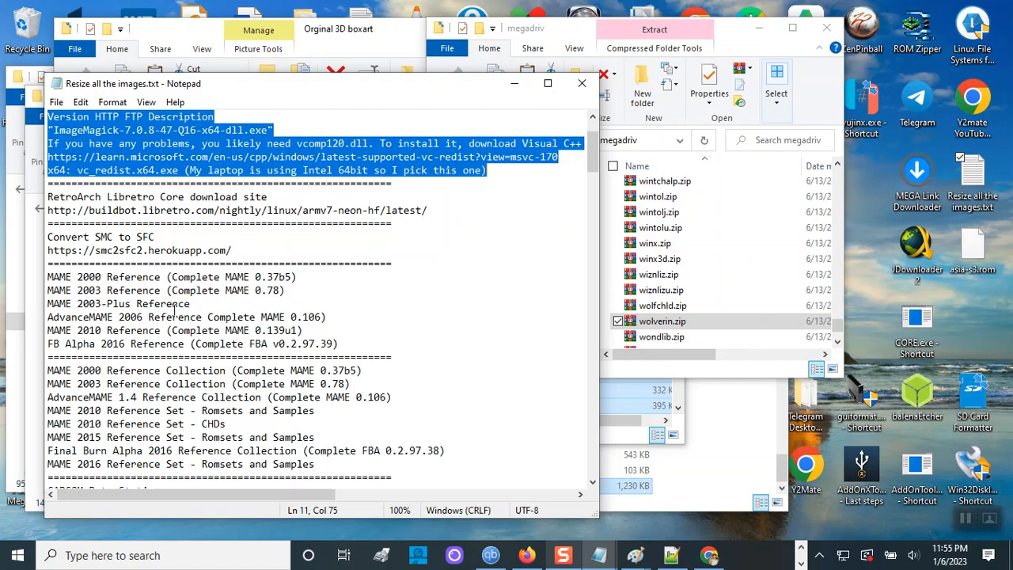
pyautogui.scroll(-3, 326, 316)
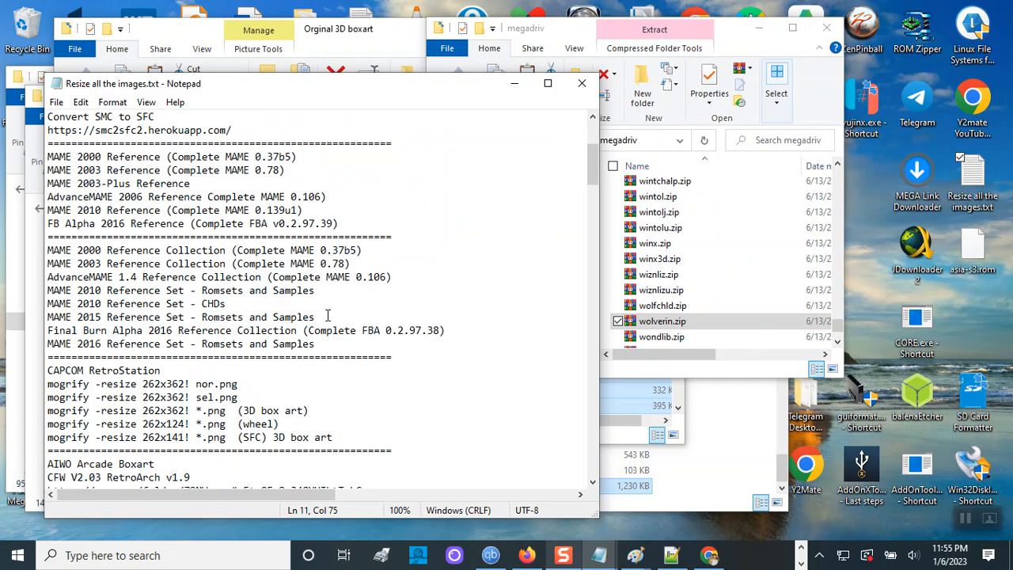
pyautogui.scroll(-2, 329, 317)
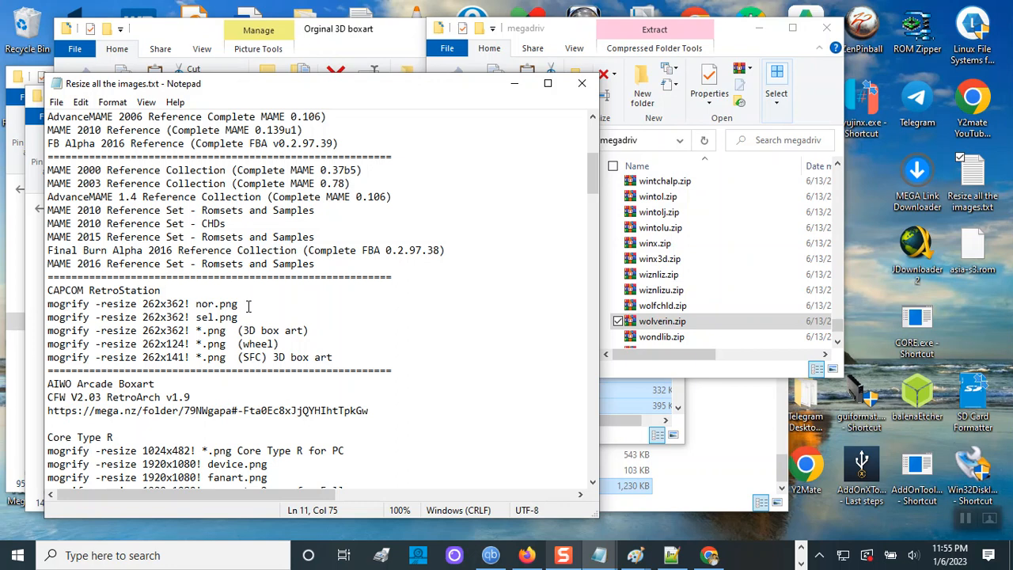
pyautogui.moveTo(245, 305); pyautogui.dragTo(48, 305)
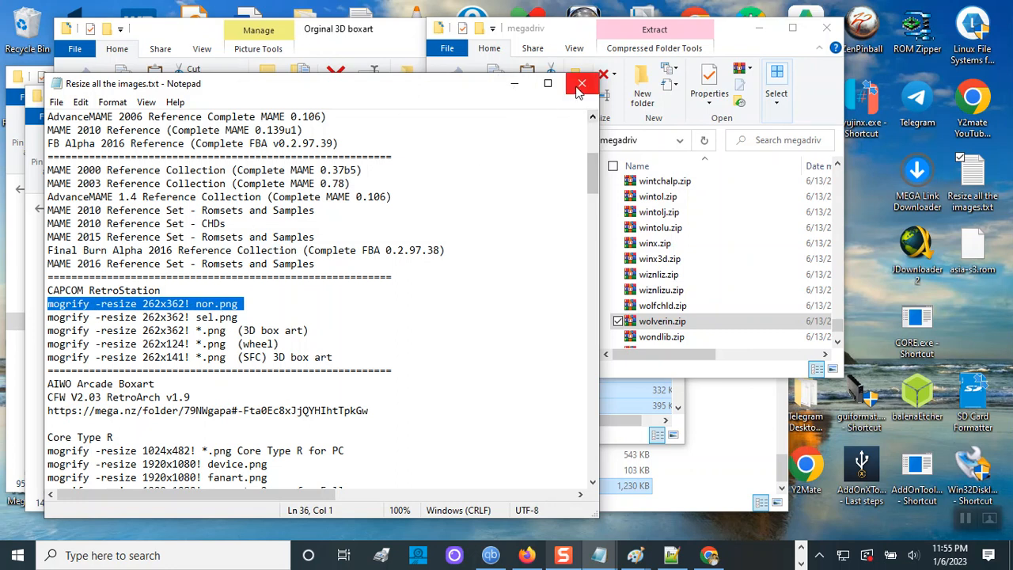
pyautogui.moveTo(357, 370); pyautogui.dragTo(47, 290)
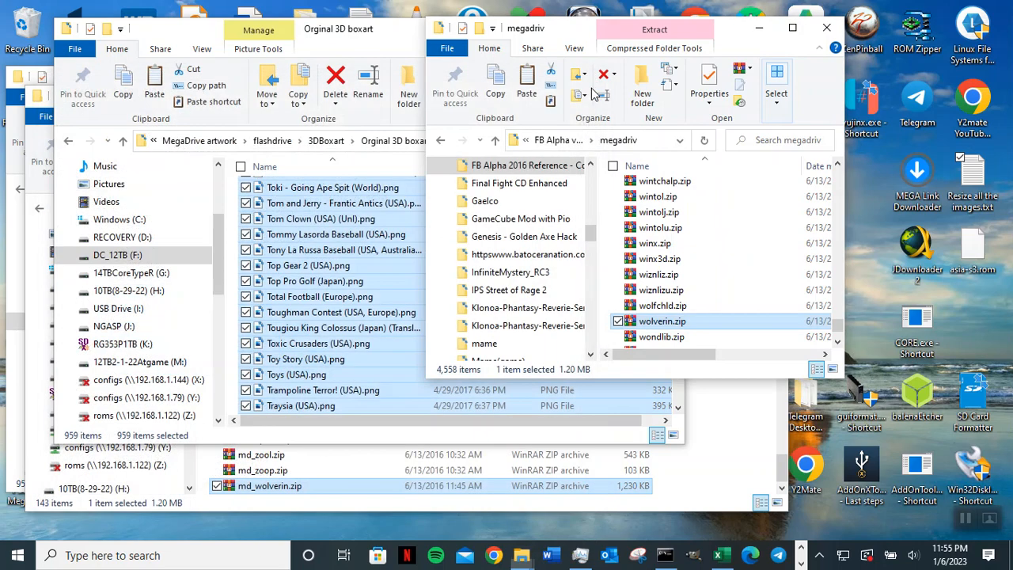
pyautogui.click(516, 86)
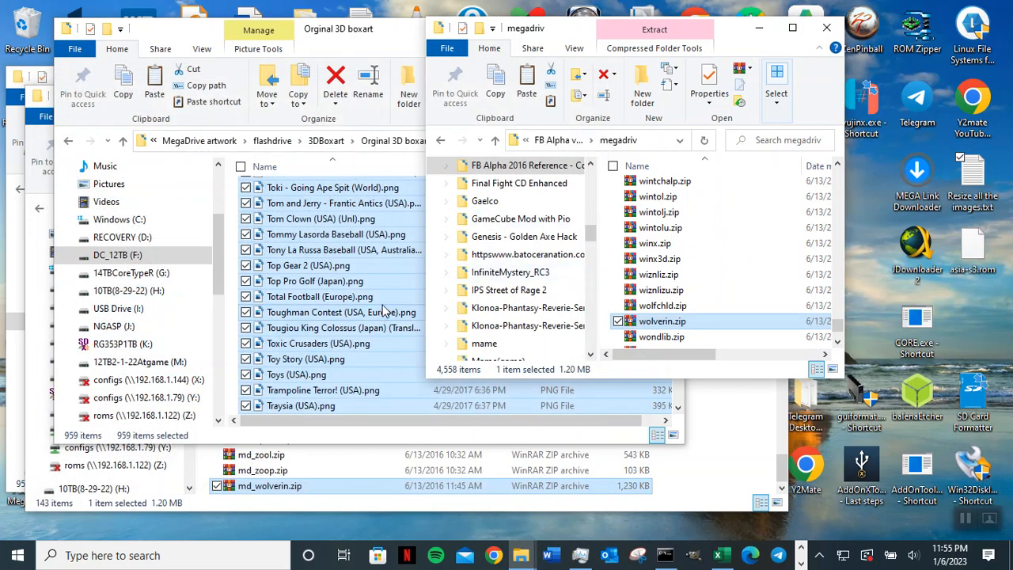
# - Go up from the Orginal 3D boxart folder to 3DBoxart and copy that folder's full path
pyautogui.click(352, 49)
pyautogui.click(455, 140)
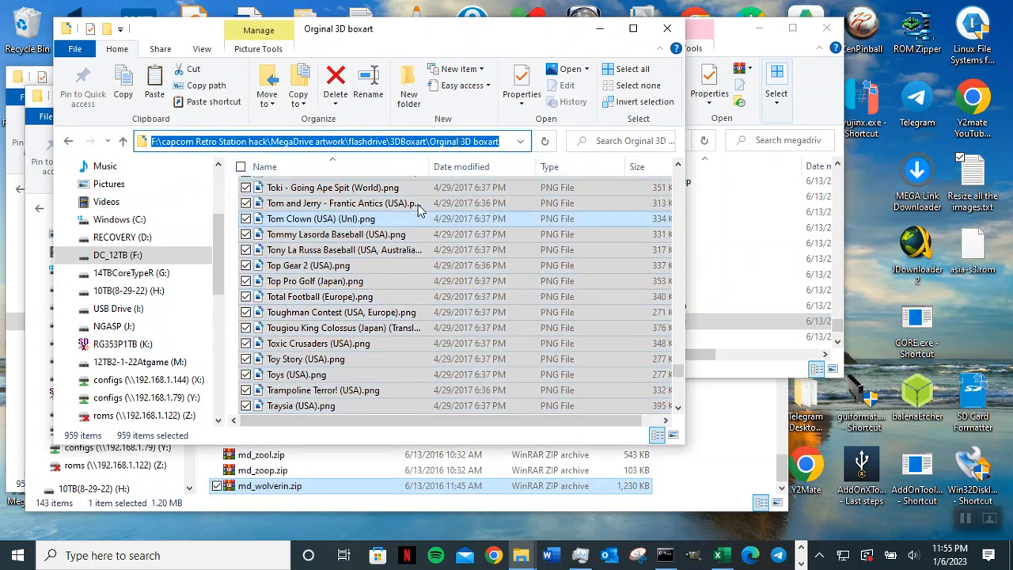
pyautogui.click(338, 267)
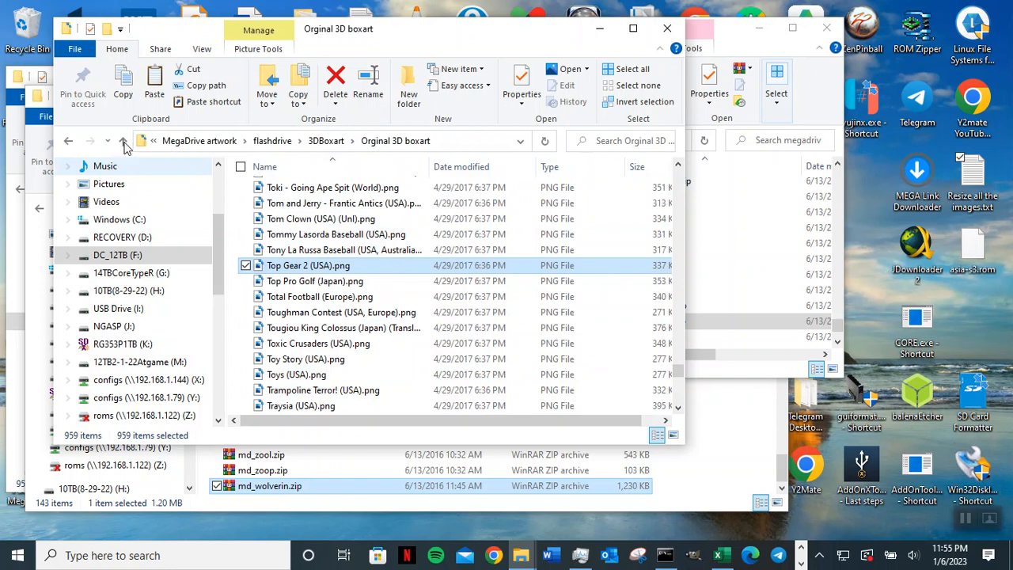
pyautogui.click(122, 141)
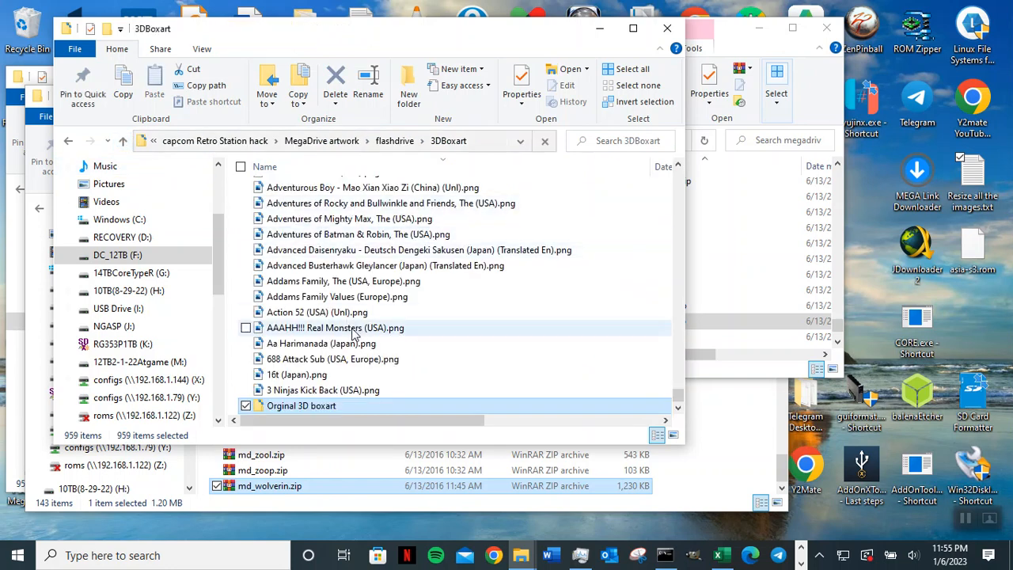
pyautogui.click(501, 142)
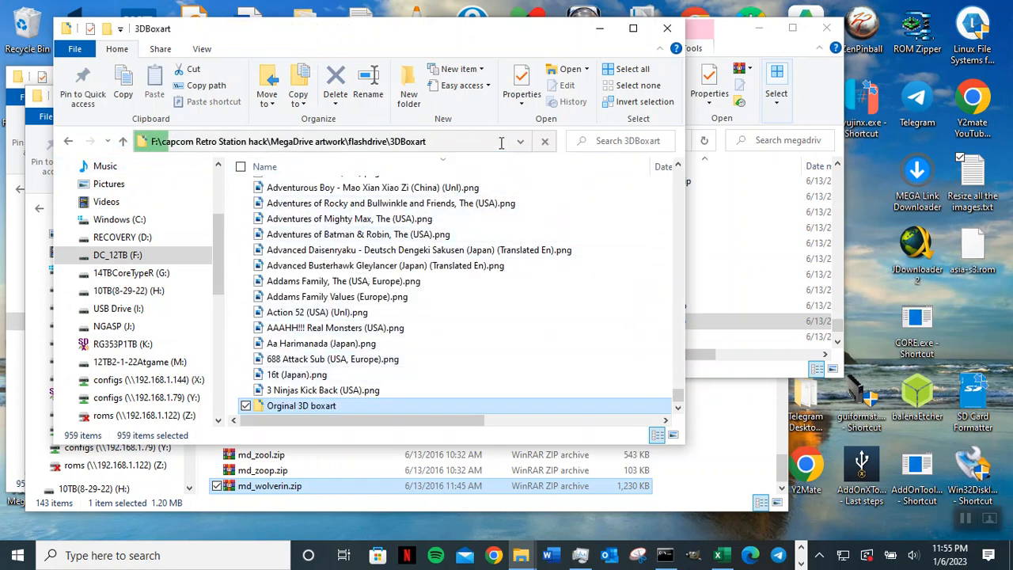
pyautogui.rightClick(150, 140)
pyautogui.click(277, 191)
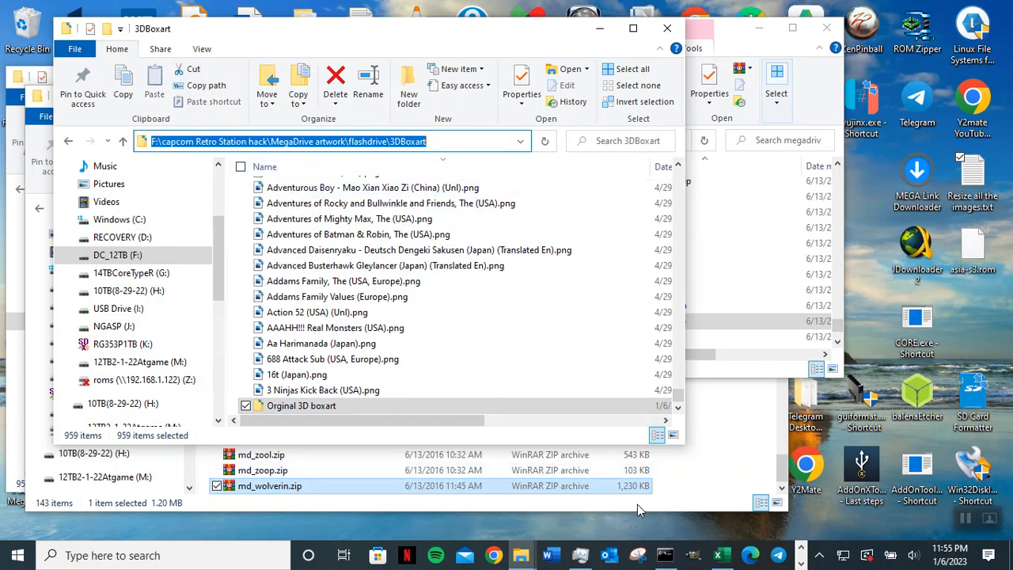
# - Switch to the Command Prompt and change to the F: drive
pyautogui.click(665, 555)
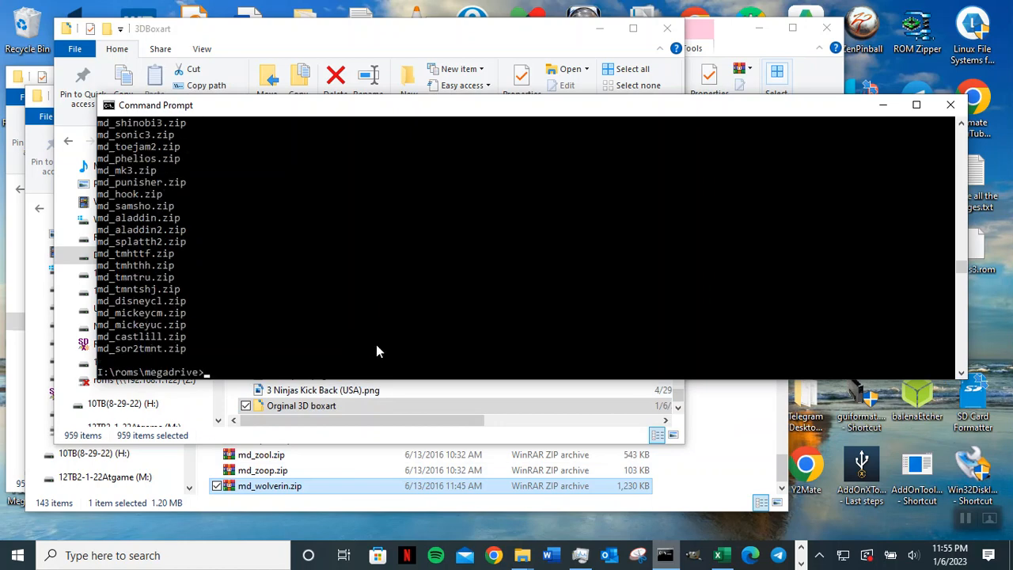
pyautogui.moveTo(424, 348); pyautogui.dragTo(430, 360)
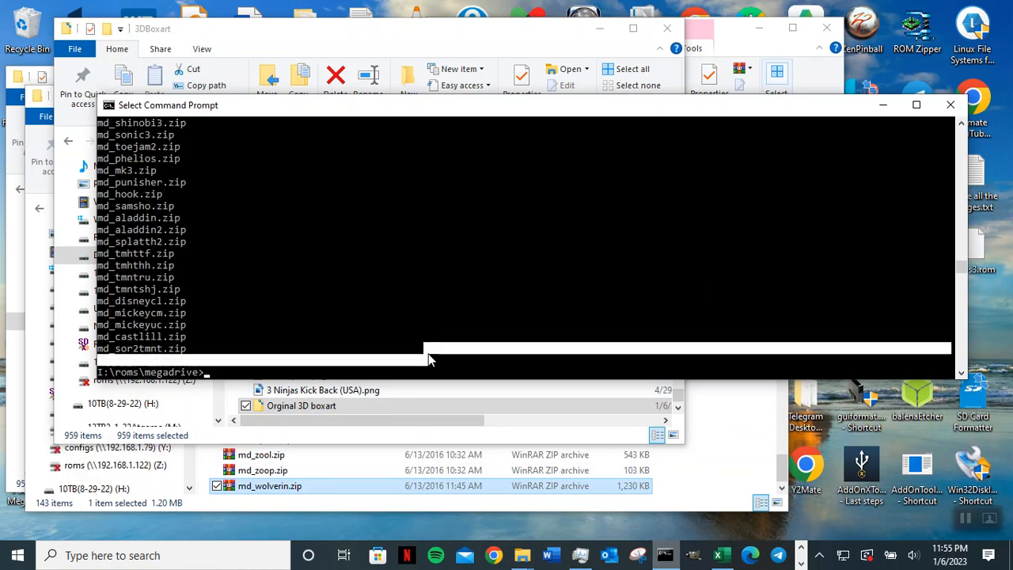
pyautogui.click(278, 372)
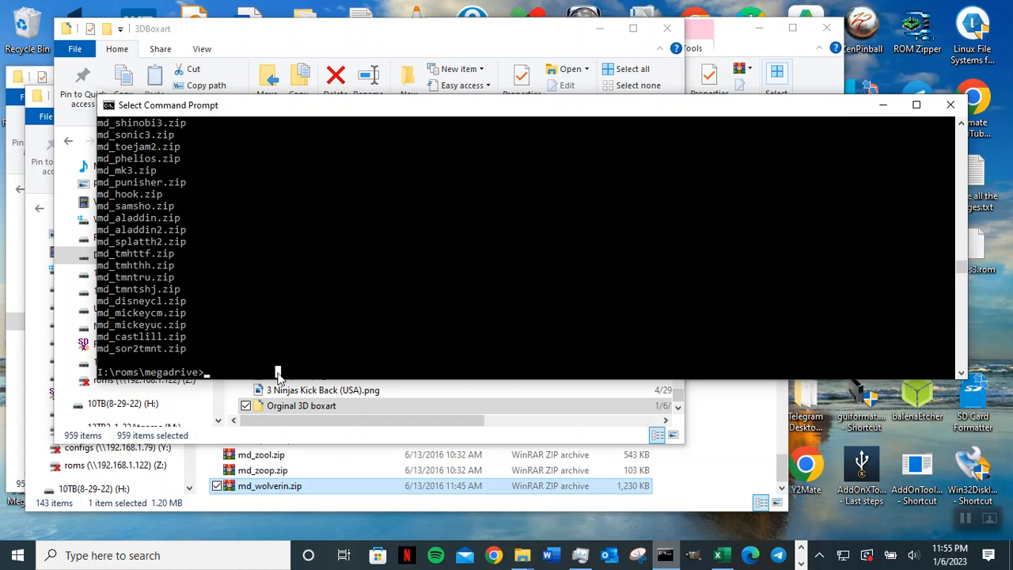
pyautogui.write('f:')
pyautogui.press('Return')
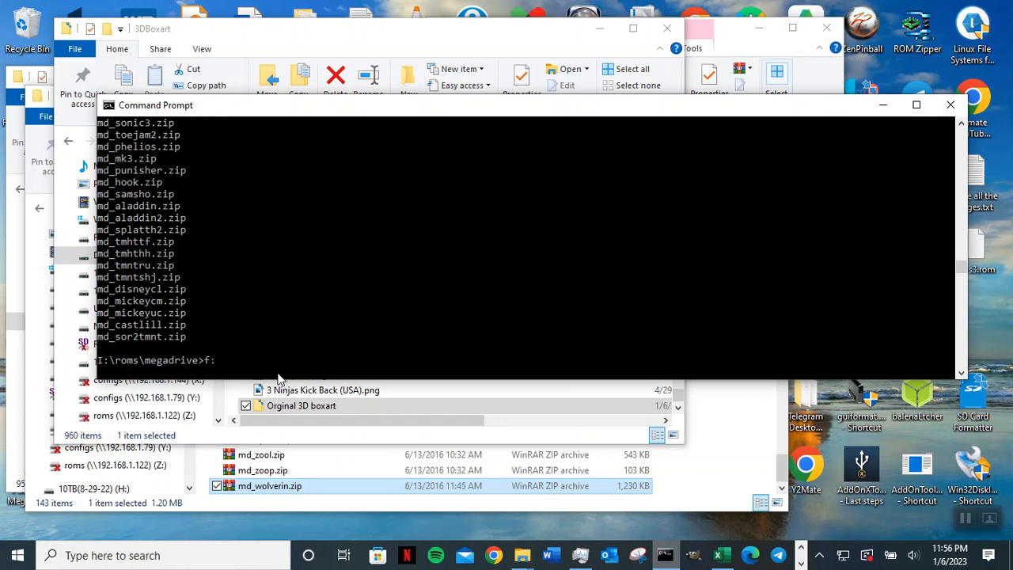
# - Change to the copied 3DBoxart folder path and list its PNG files with dir *.png
pyautogui.write('cd')
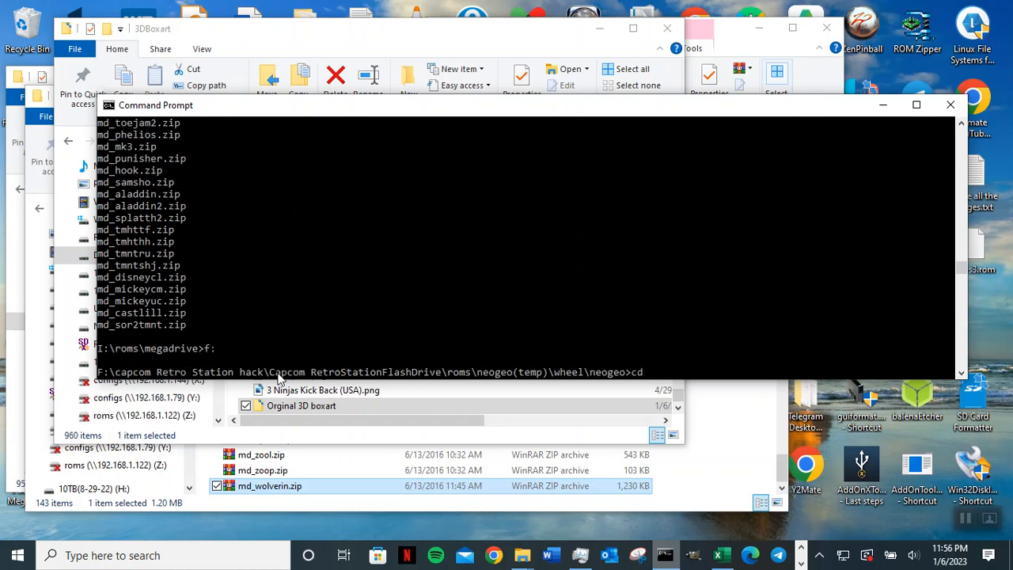
pyautogui.hotkey('ctrl', 'v')
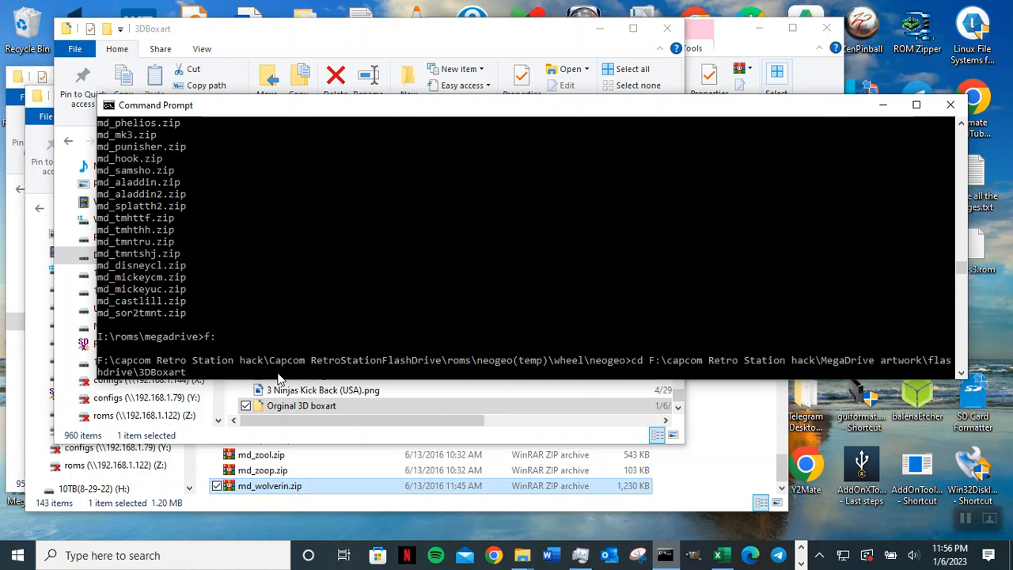
pyautogui.press('Return')
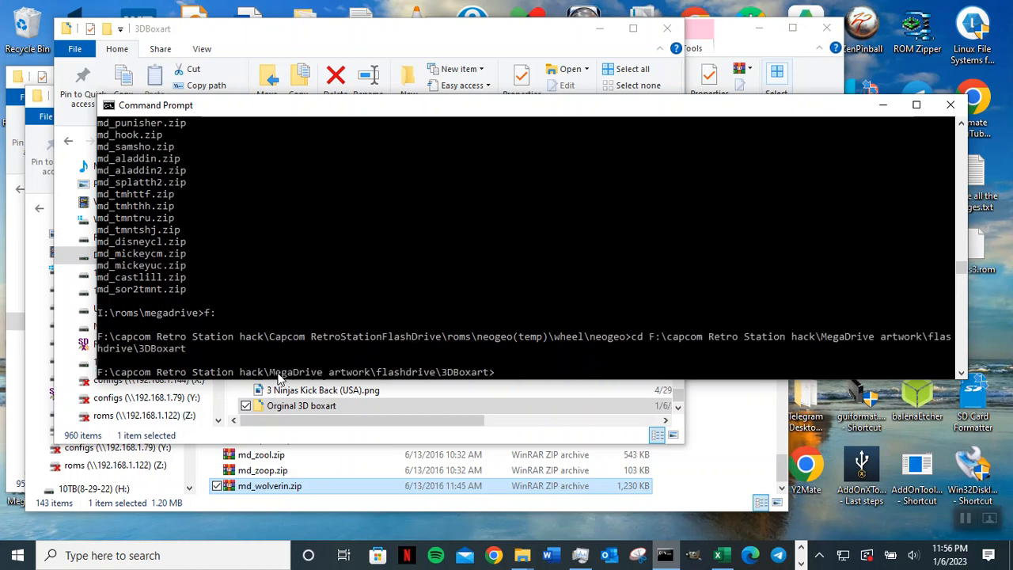
pyautogui.write('dir *.png')
pyautogui.press('Return')
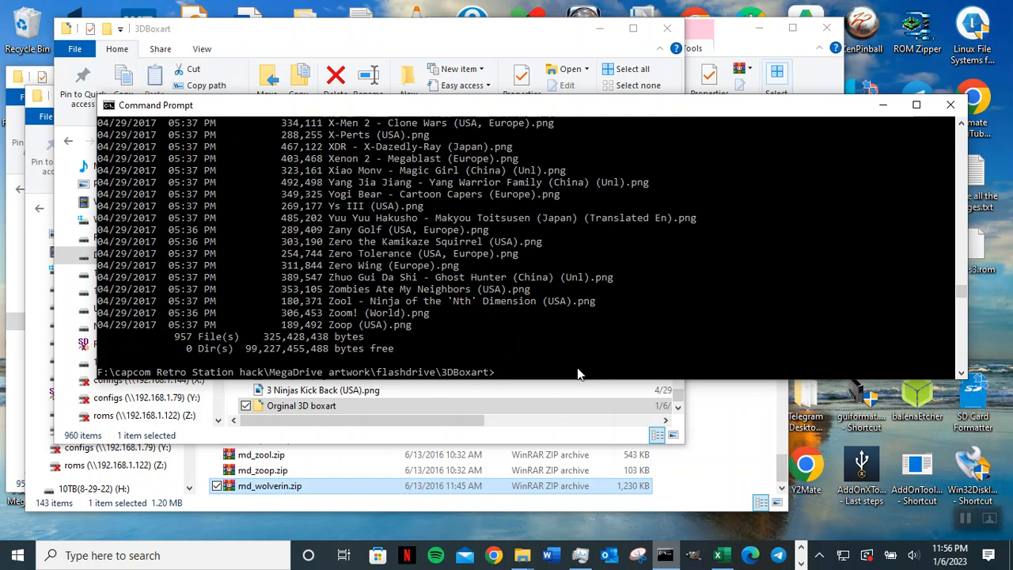
# - Recall the earlier command "mogrify -resize 262x362! nor.png" at the 3DBoxart prompt
pyautogui.press('Up')
pyautogui.press('Up')
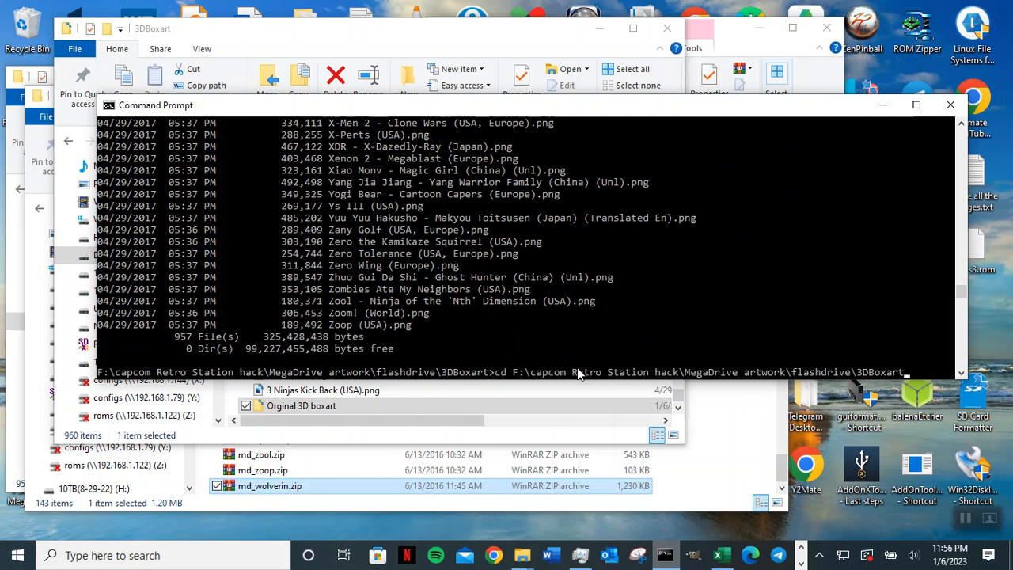
pyautogui.press('Escape')
pyautogui.write('dir /b/w>gameslist.txt')
pyautogui.press('Up')
pyautogui.press('Up')
pyautogui.press('Up')
pyautogui.press('Up')
pyautogui.press('Up')
pyautogui.press('Up')
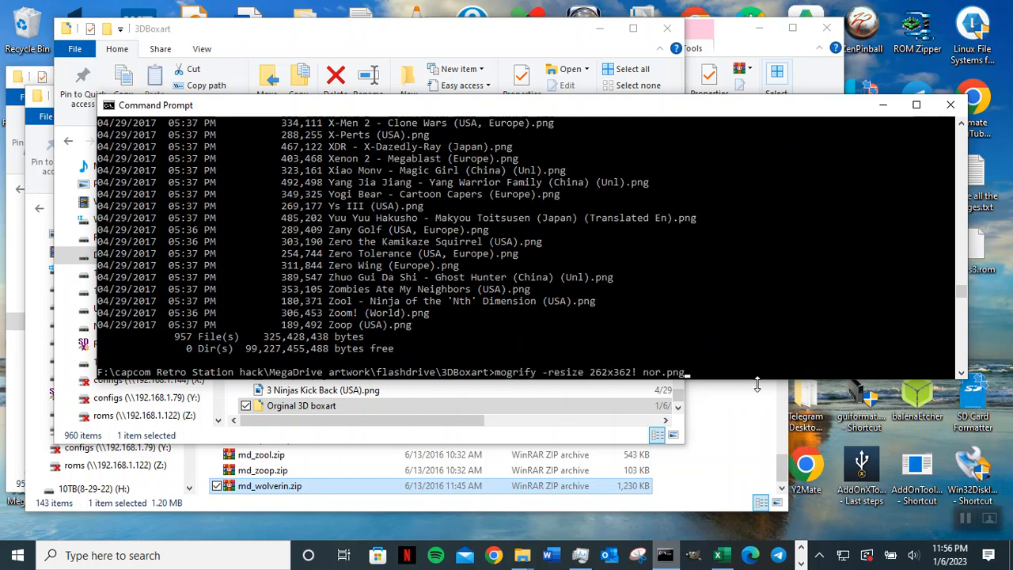
pyautogui.click(660, 378)
pyautogui.click(717, 372)
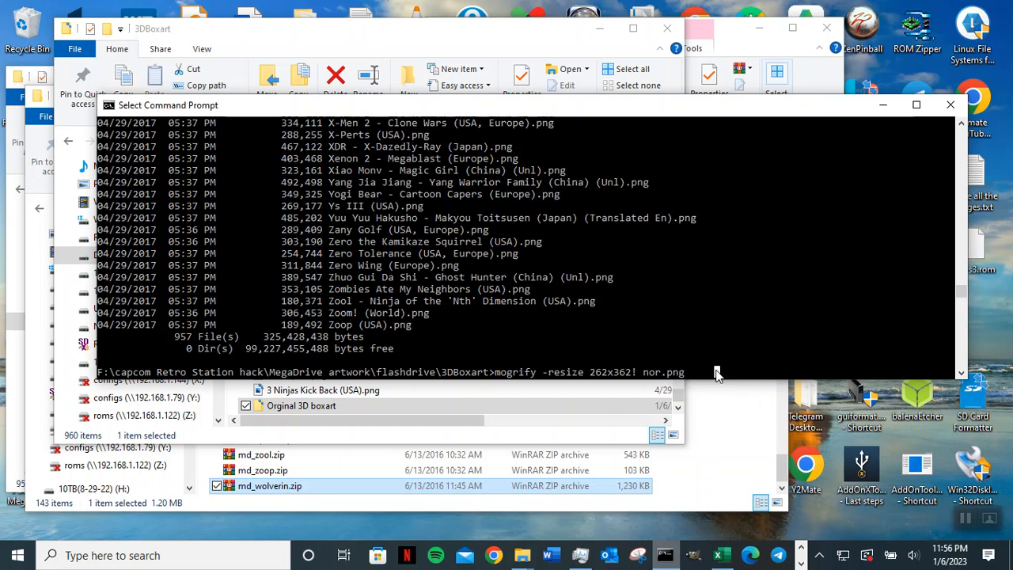
pyautogui.press('Escape')
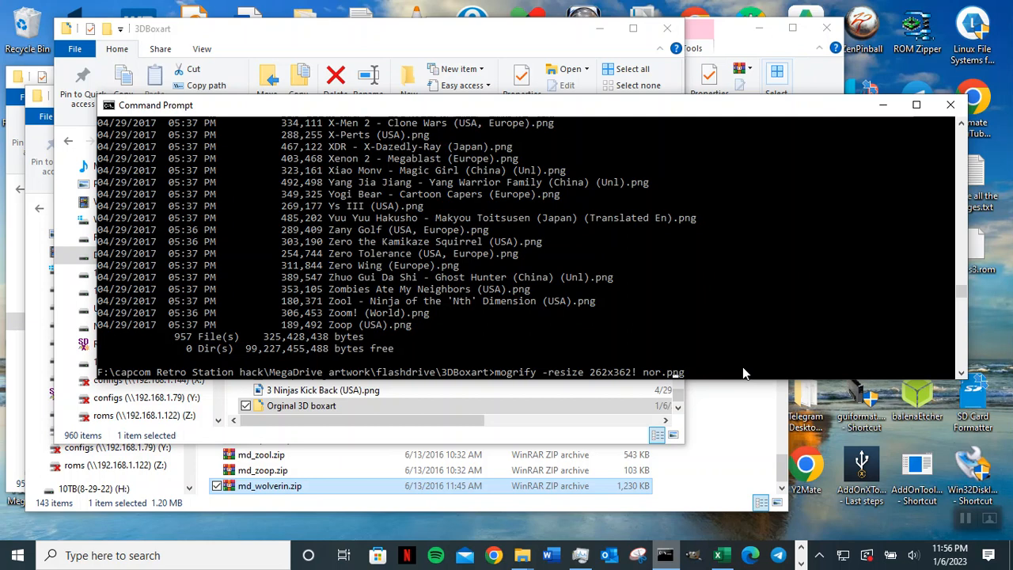
# - Replace nor.png with *.png in the recalled mogrify command and run it to resize all box art to 262x362
pyautogui.press('Left')
pyautogui.press('Left')
pyautogui.press('Left')
pyautogui.press('Left')
pyautogui.press('BackSpace')
pyautogui.press('BackSpace')
pyautogui.press('BackSpace')
pyautogui.write('*')
pyautogui.press('Return')
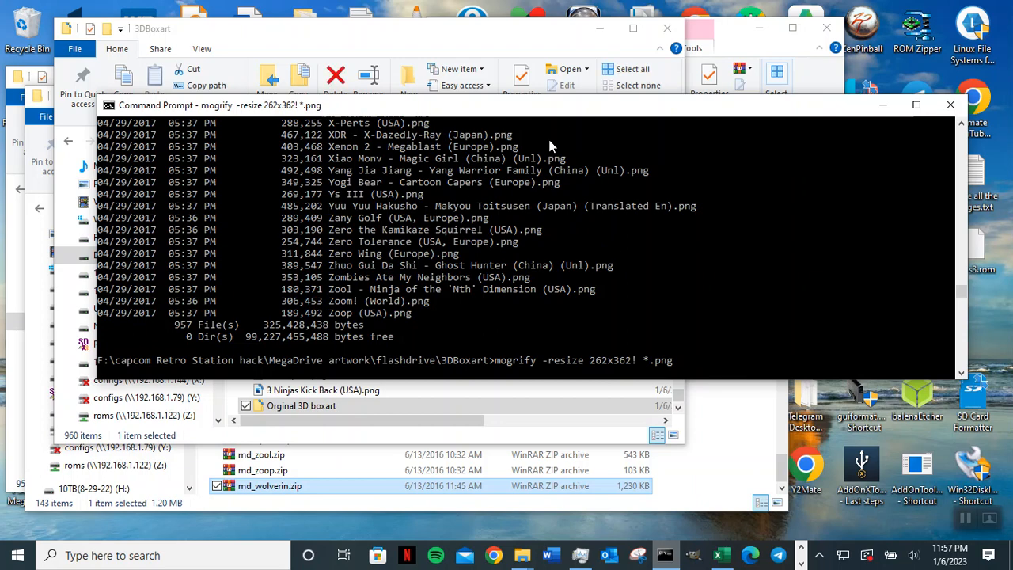
# - Move the Command Prompt window lower and shrink it to uncover the 3DBoxart folder window
pyautogui.moveTo(561, 112); pyautogui.dragTo(594, 176)
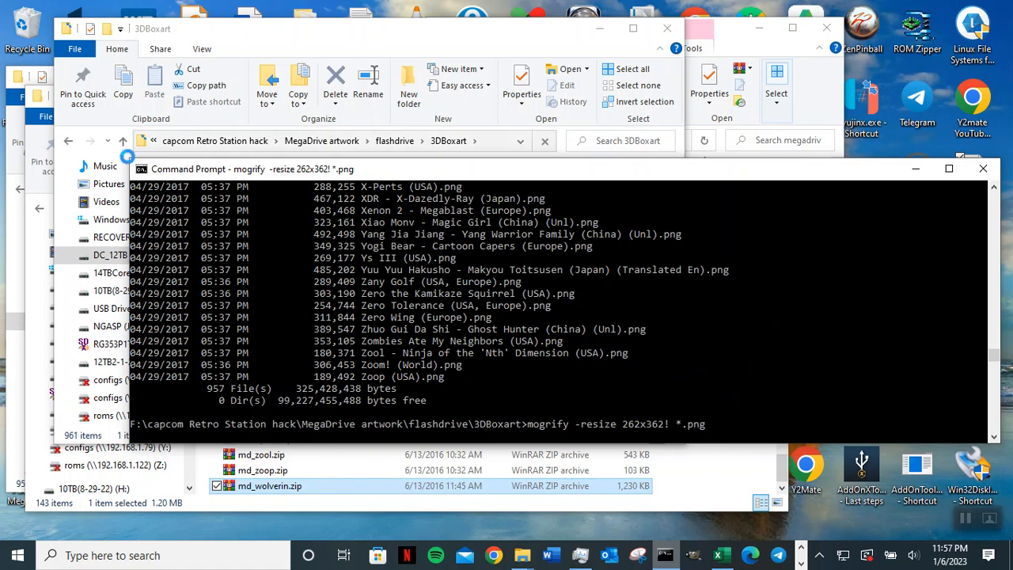
pyautogui.moveTo(132, 159); pyautogui.dragTo(299, 120)
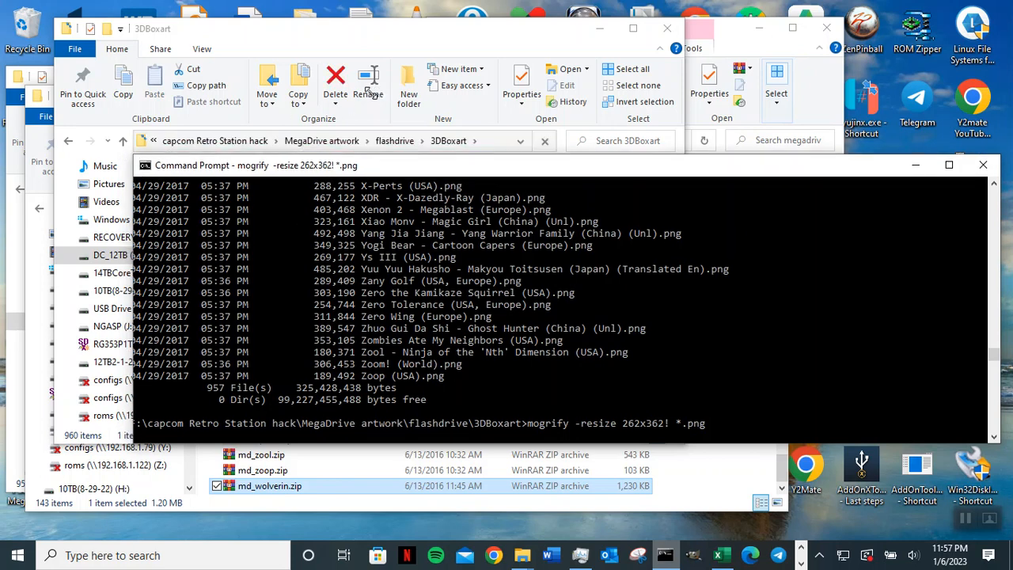
pyautogui.moveTo(208, 183); pyautogui.dragTo(198, 172)
pyautogui.click(754, 345)
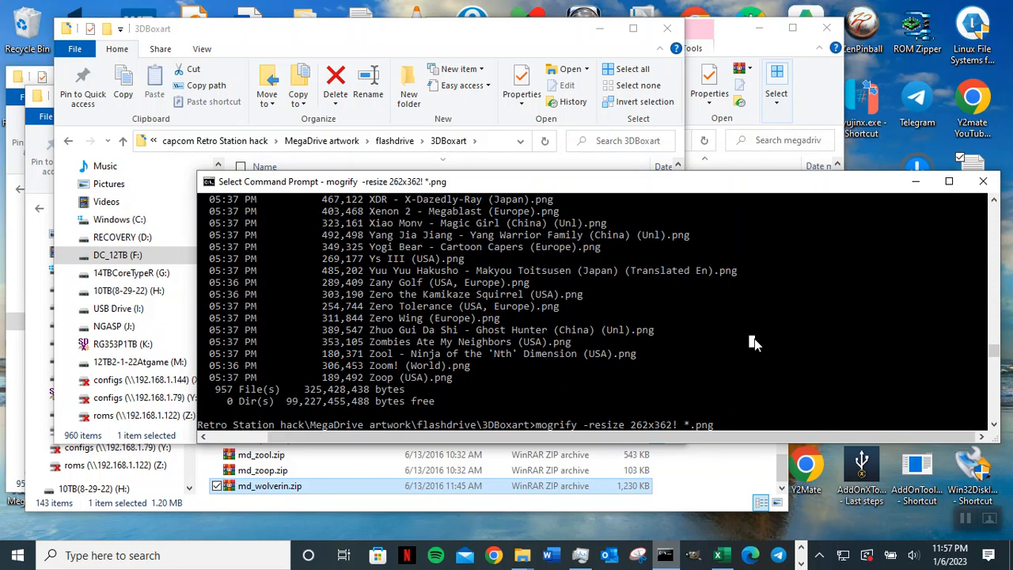
pyautogui.scroll(-3, 754, 345)
pyautogui.click(738, 318)
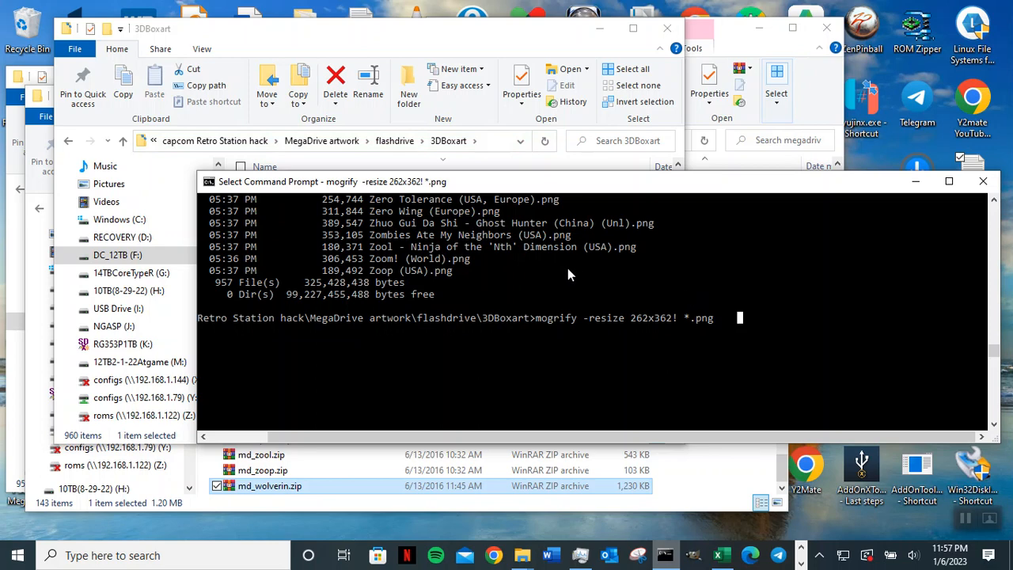
pyautogui.click(579, 322)
pyautogui.click(717, 322)
pyautogui.click(764, 322)
pyautogui.click(220, 440)
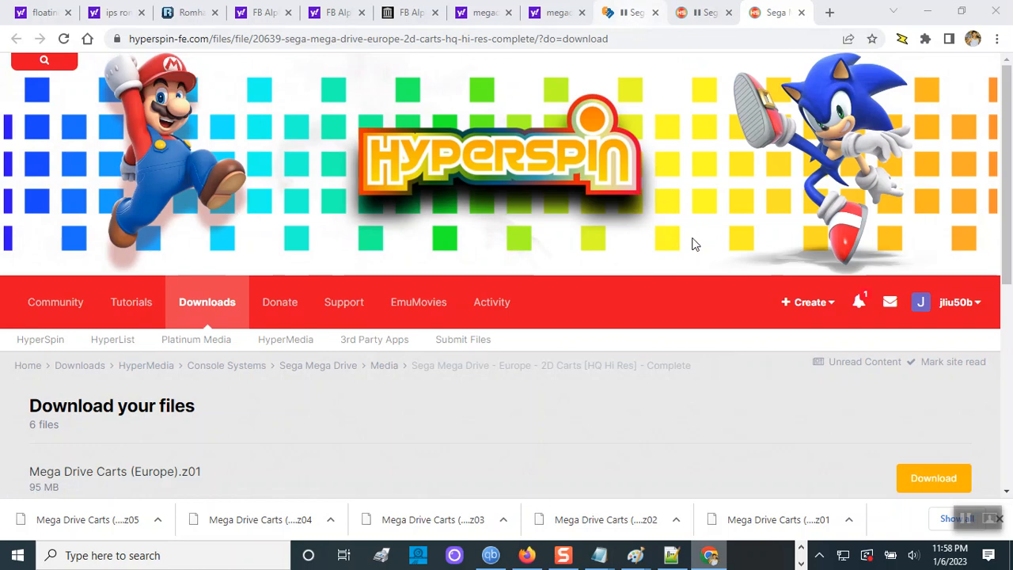
# - Examine the EmuMovies Sega Mega Drive Logos (Europe) page and its address, and the Yahoo search for "megadrive logos emumovie"
pyautogui.click(631, 13)
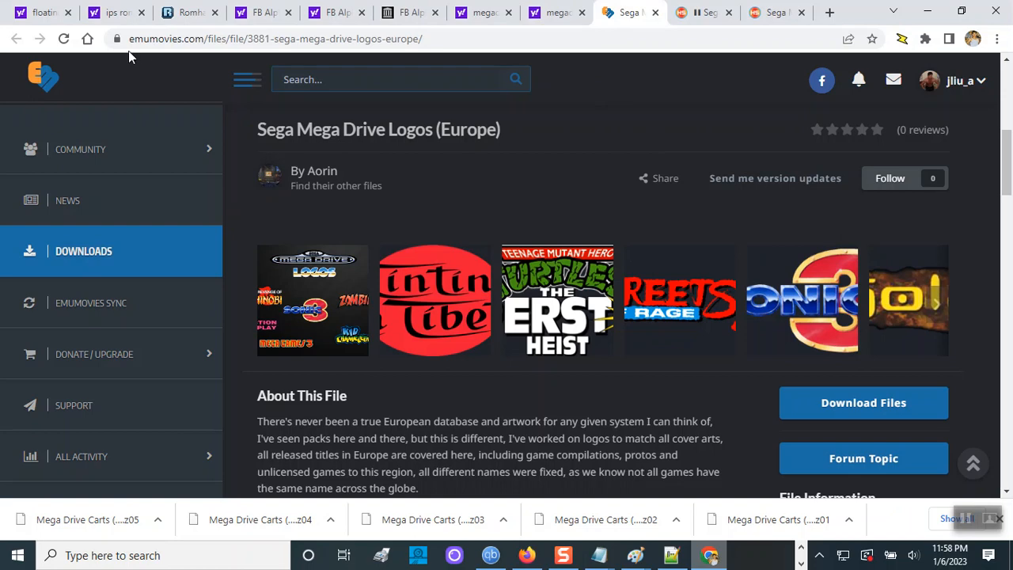
pyautogui.moveTo(200, 38); pyautogui.dragTo(116, 41)
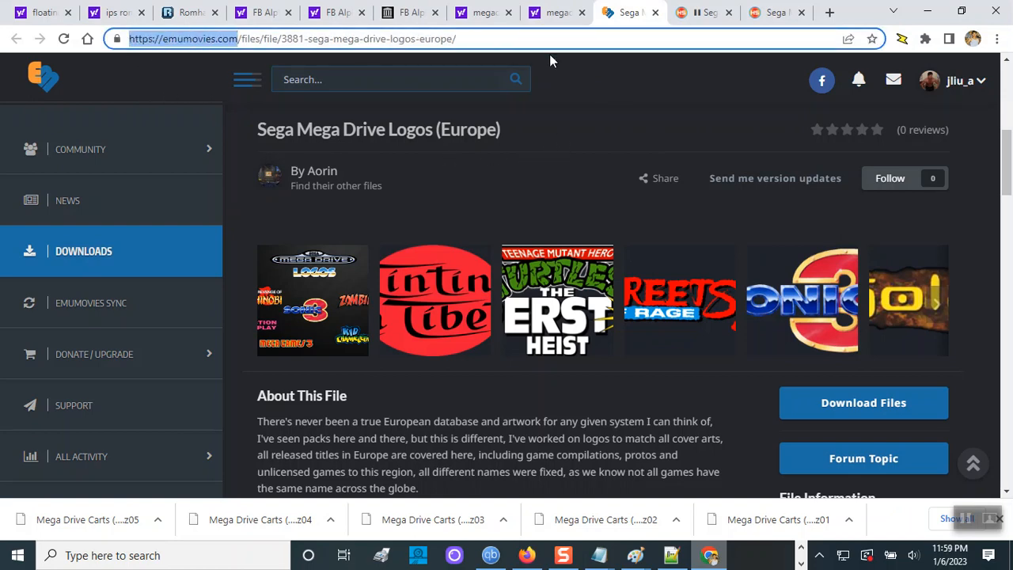
pyautogui.click(557, 14)
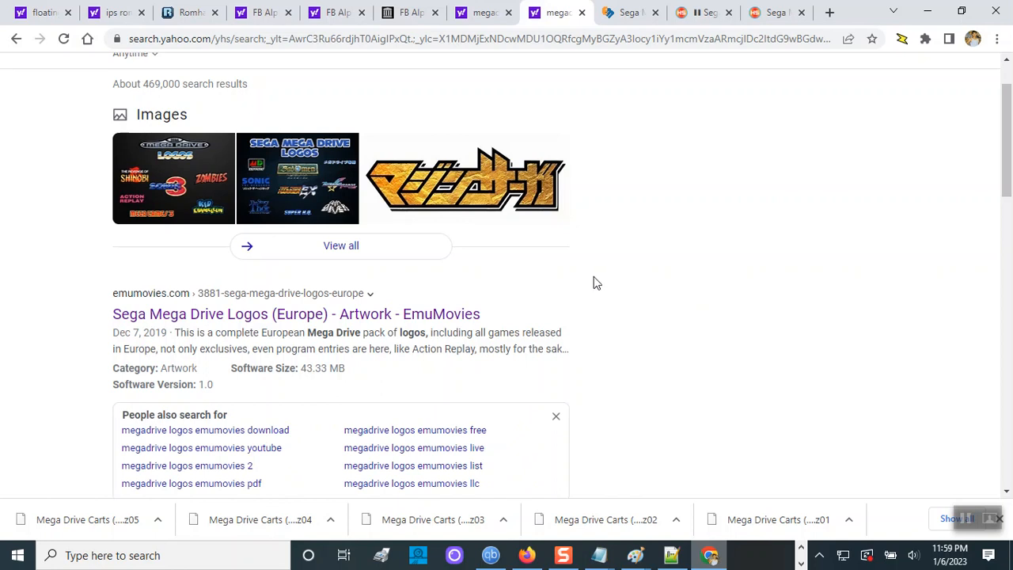
pyautogui.scroll(1, 595, 279)
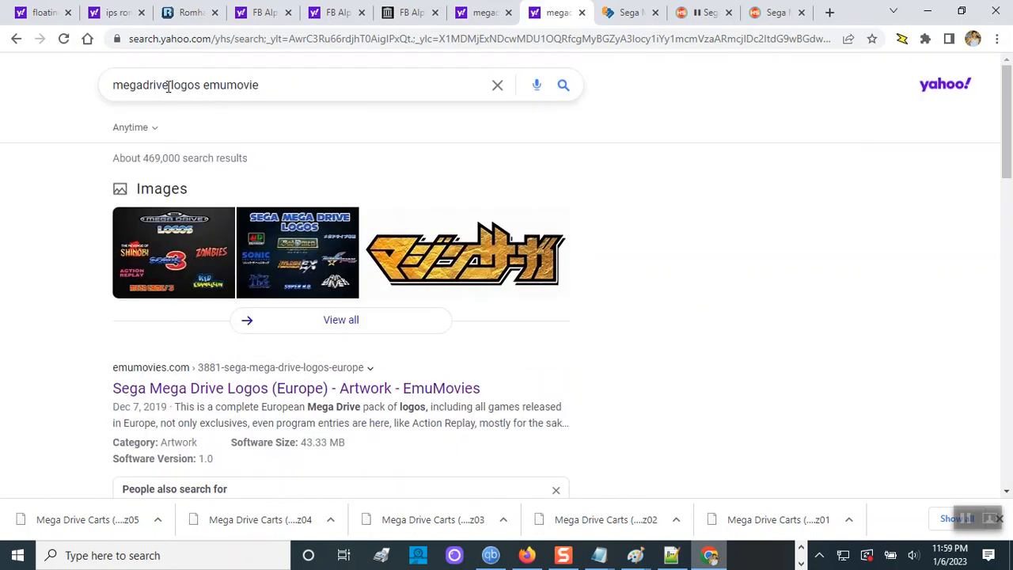
# - Examine the Yahoo search for "megadrive logos emumovie", its query words and the results for the Europe and Japan logo packs
pyautogui.moveTo(167, 86); pyautogui.dragTo(77, 89)
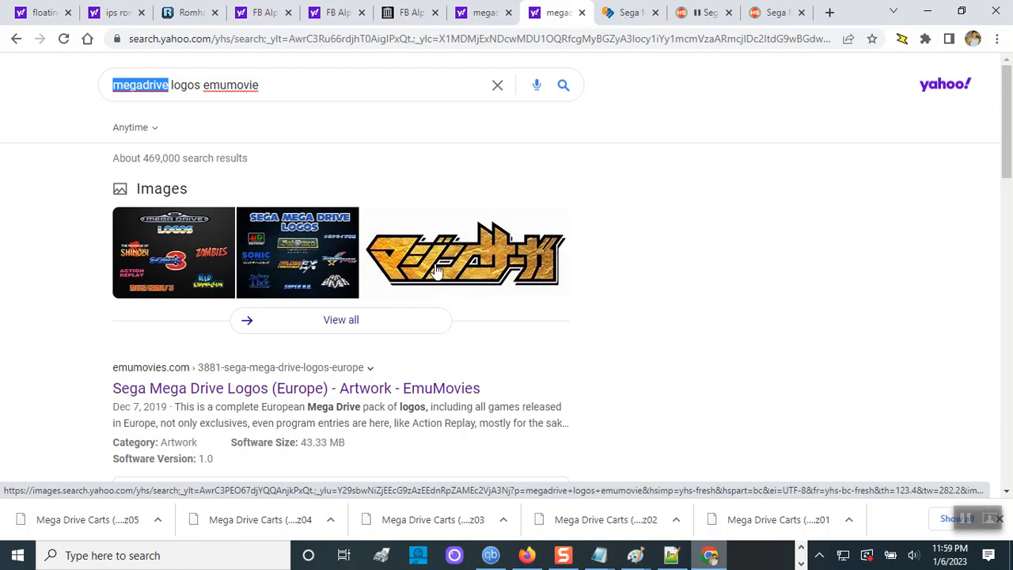
pyautogui.click(201, 85)
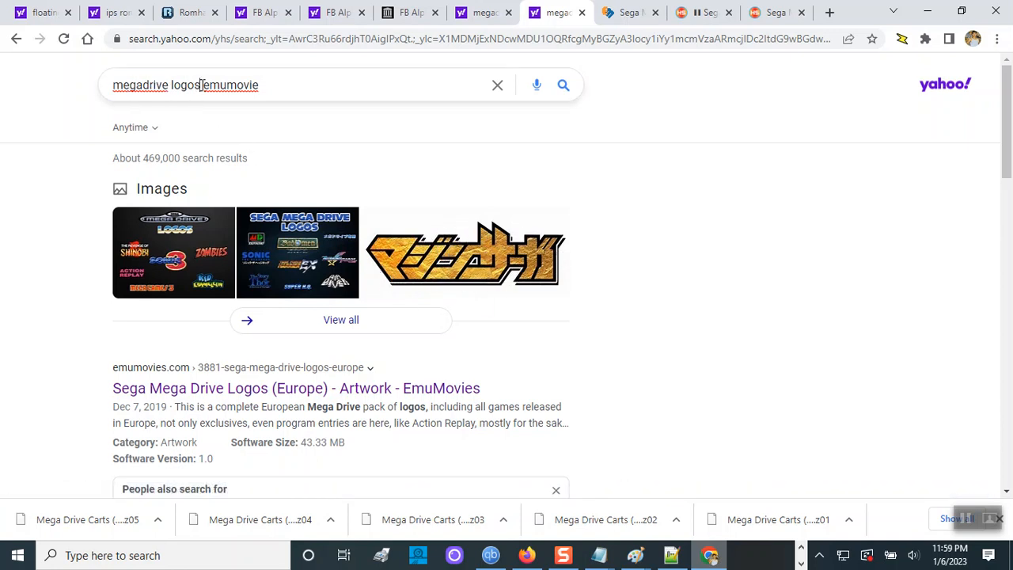
pyautogui.moveTo(186, 85); pyautogui.dragTo(173, 84)
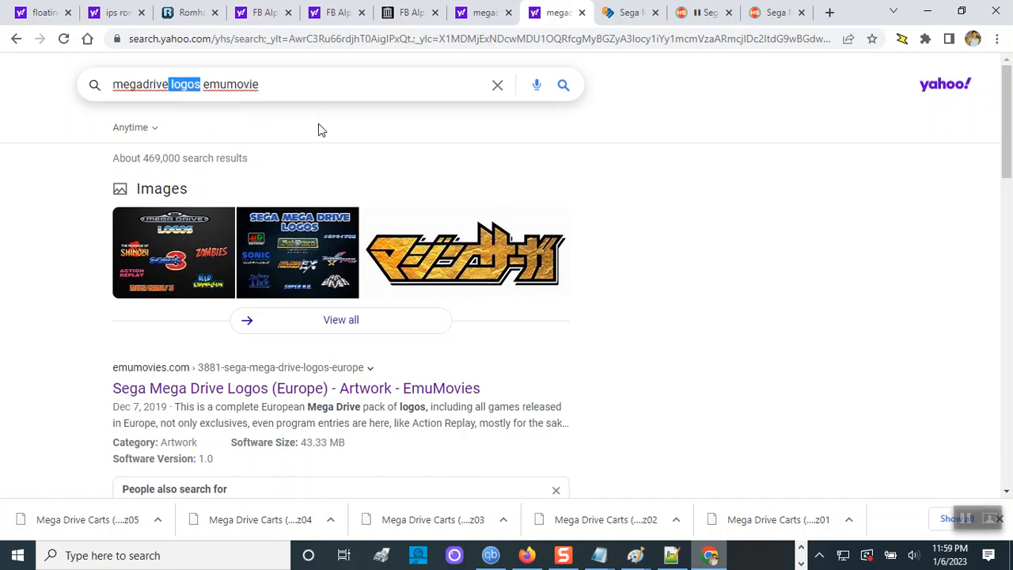
pyautogui.click(275, 85)
pyautogui.scroll(-2, 406, 387)
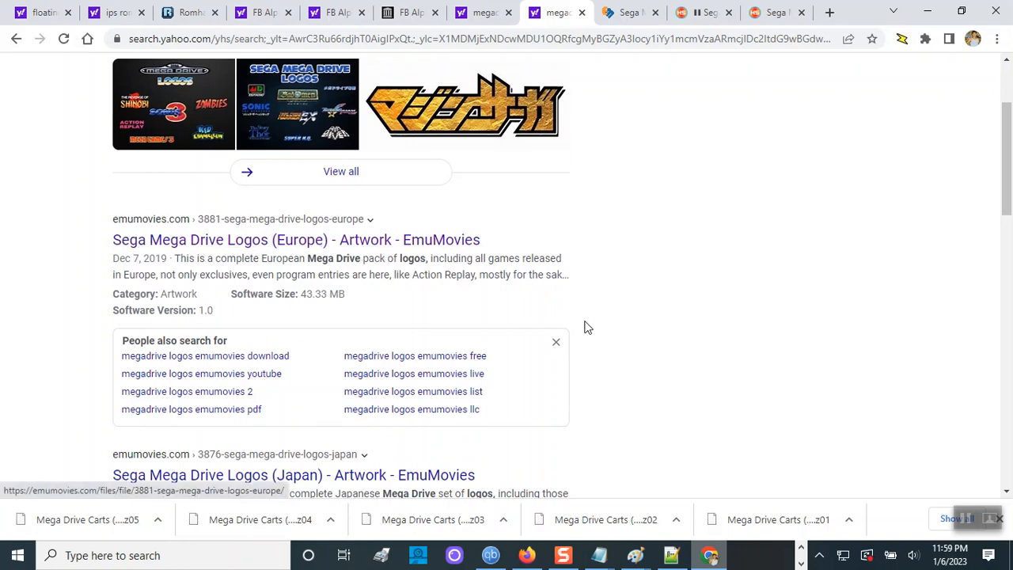
pyautogui.scroll(-1, 586, 328)
pyautogui.scroll(-2, 587, 328)
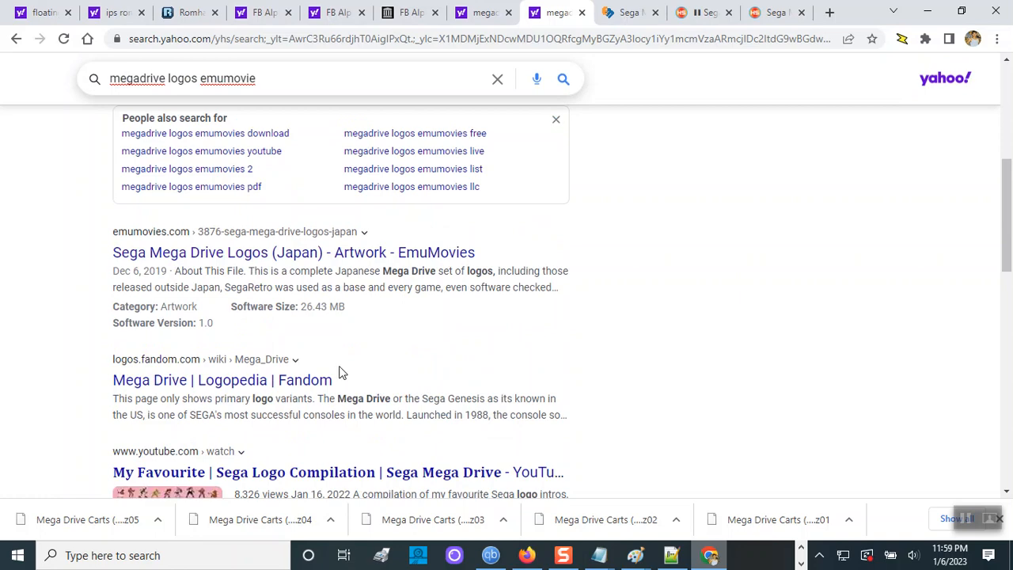
pyautogui.scroll(-1, 471, 389)
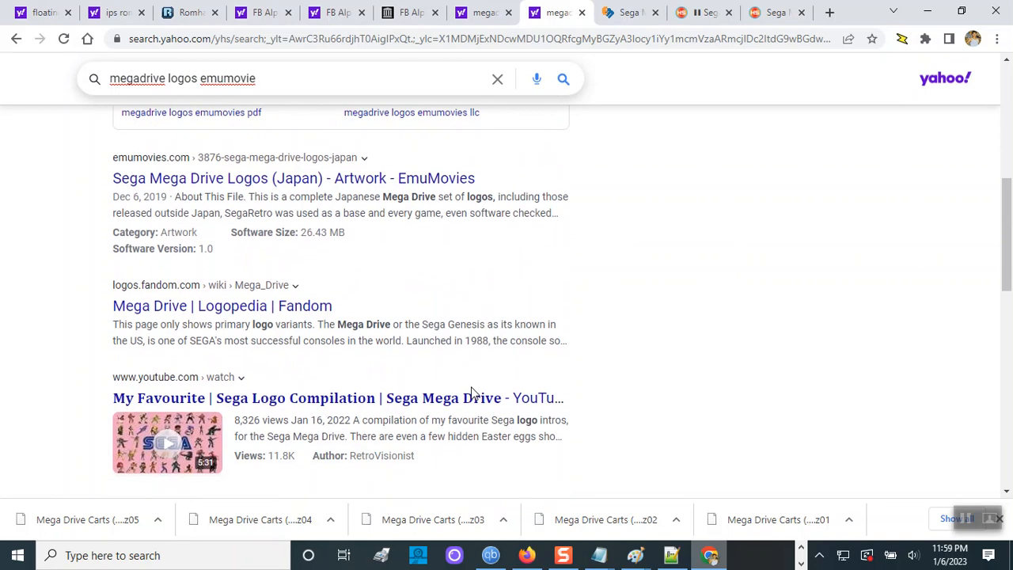
pyautogui.scroll(-3, 471, 392)
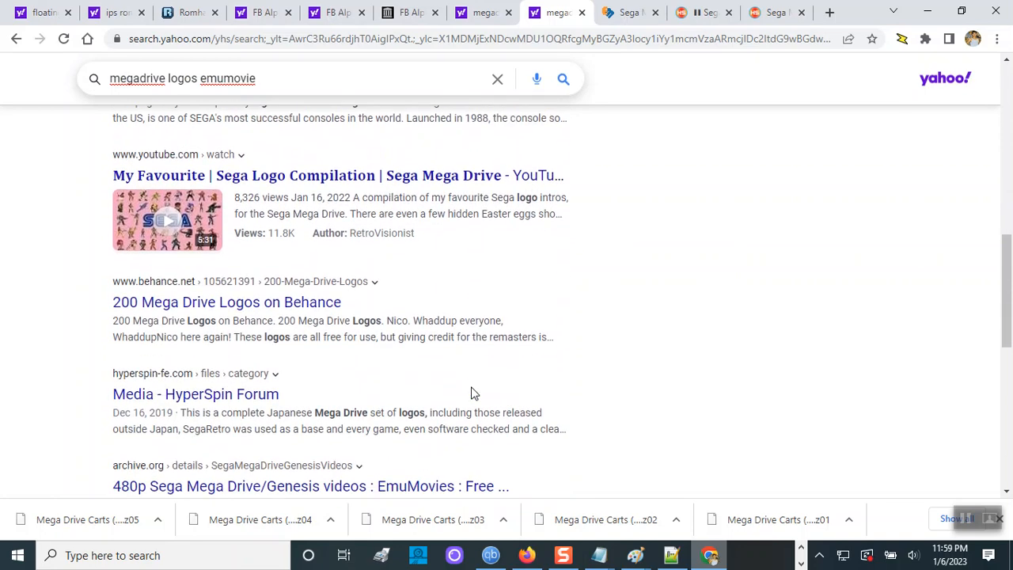
pyautogui.scroll(-3, 471, 393)
pyautogui.scroll(3, 587, 366)
# - Look through the Yahoo results for "megadrive 3D box art emumovie", including the EmuMovies and HyperSpin 3D box packs
pyautogui.click(487, 21)
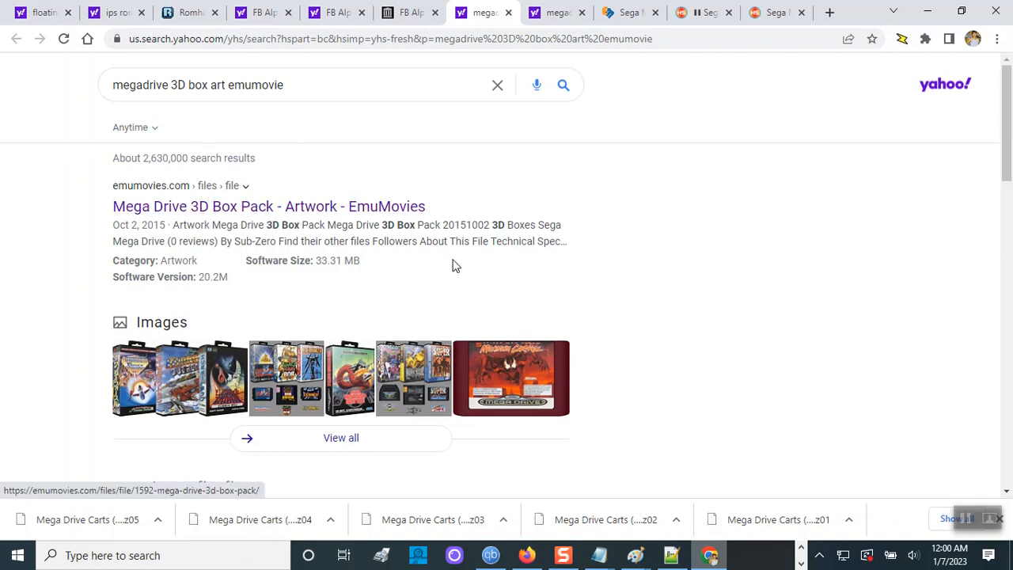
pyautogui.scroll(-4, 595, 317)
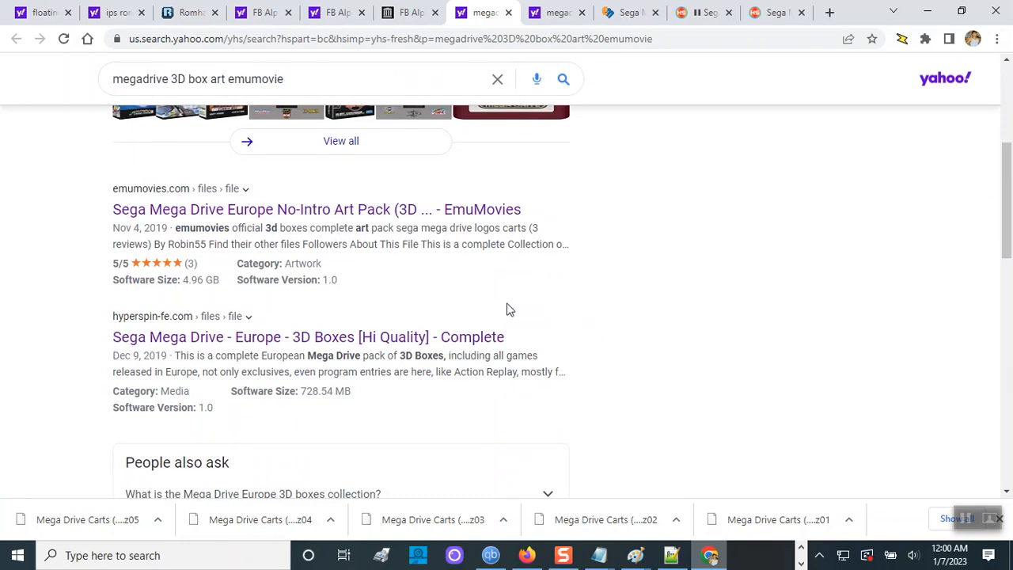
pyautogui.scroll(-3, 380, 325)
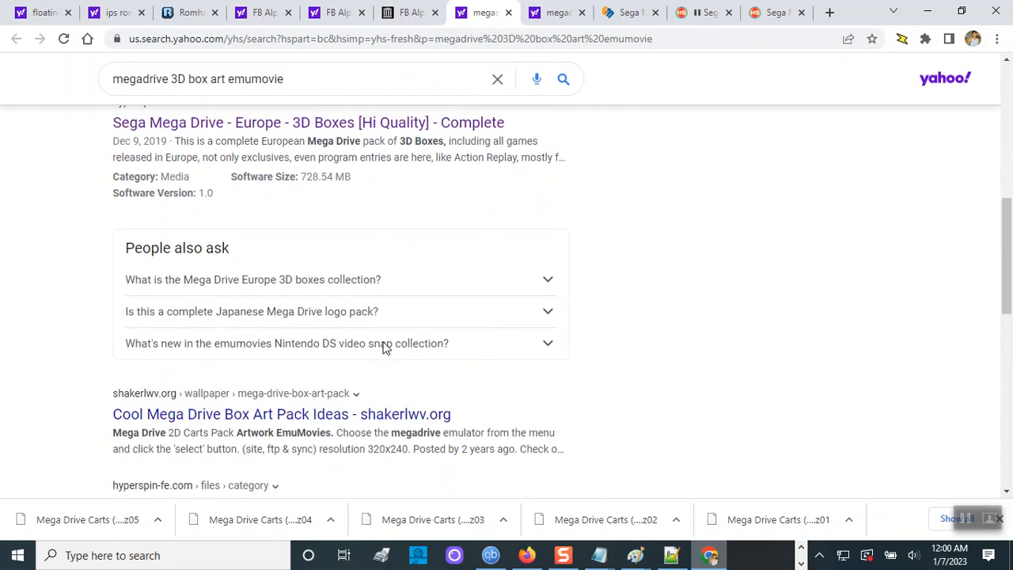
pyautogui.scroll(-2, 426, 365)
pyautogui.scroll(-1, 426, 365)
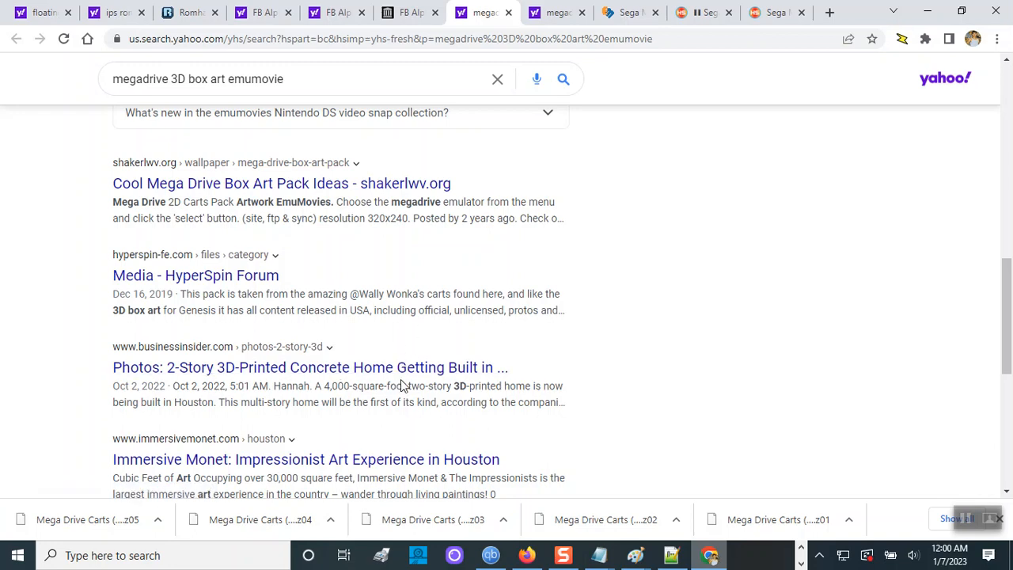
pyautogui.scroll(-3, 403, 382)
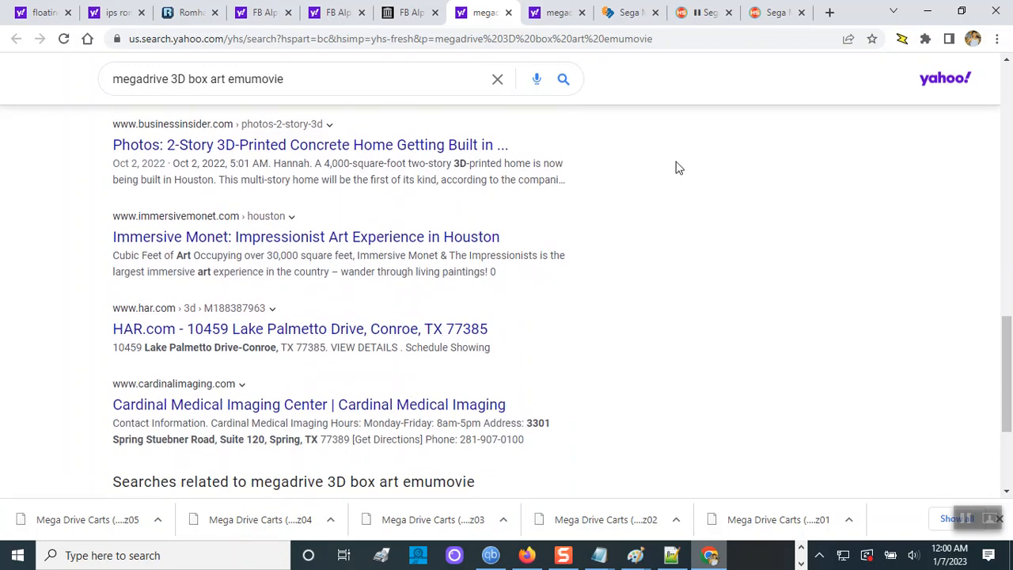
# - Request the download of the Sega Mega Drive Logos (Europe) pack from its EmuMovies page
pyautogui.click(626, 17)
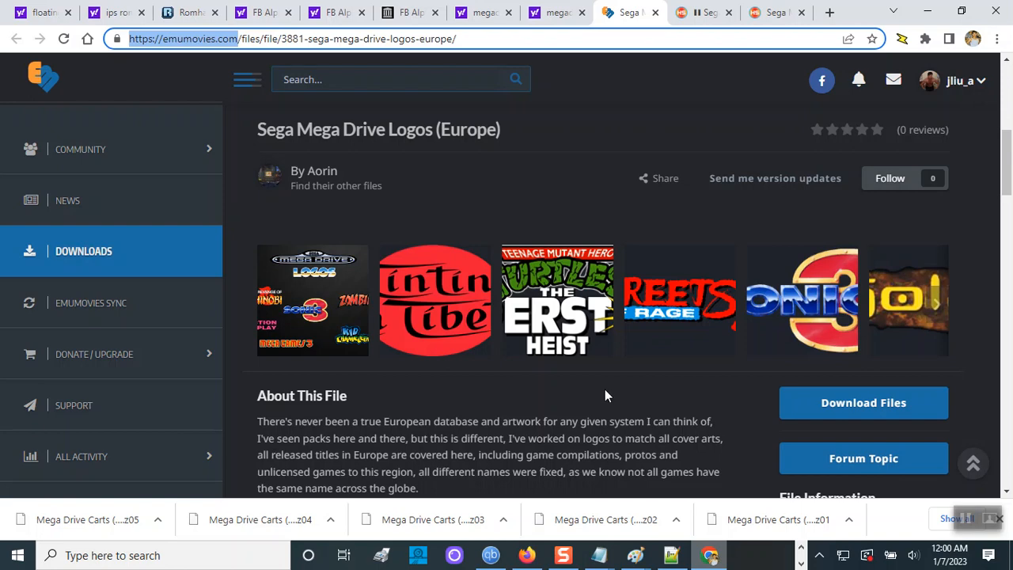
pyautogui.scroll(-2, 605, 389)
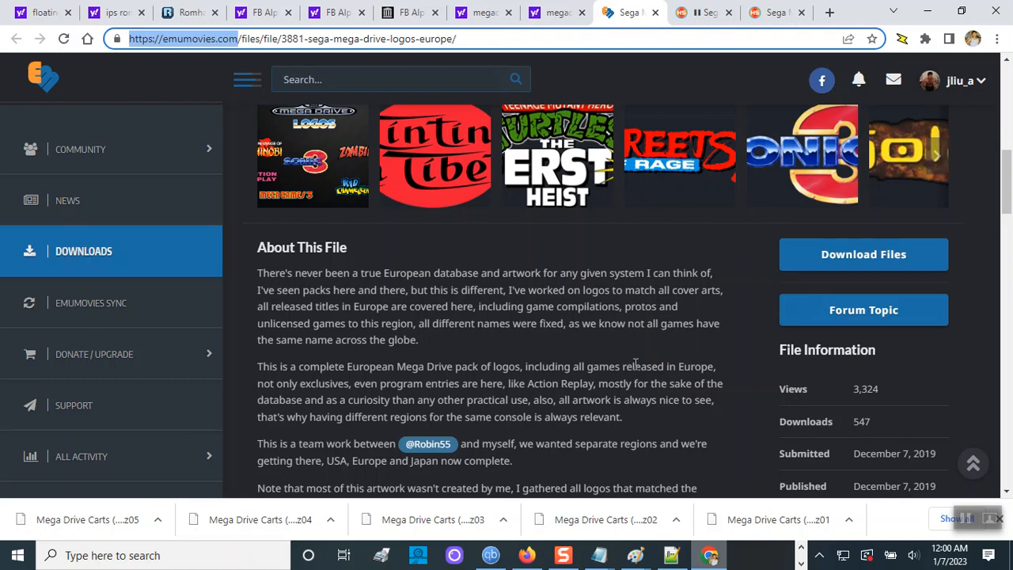
pyautogui.scroll(2, 657, 313)
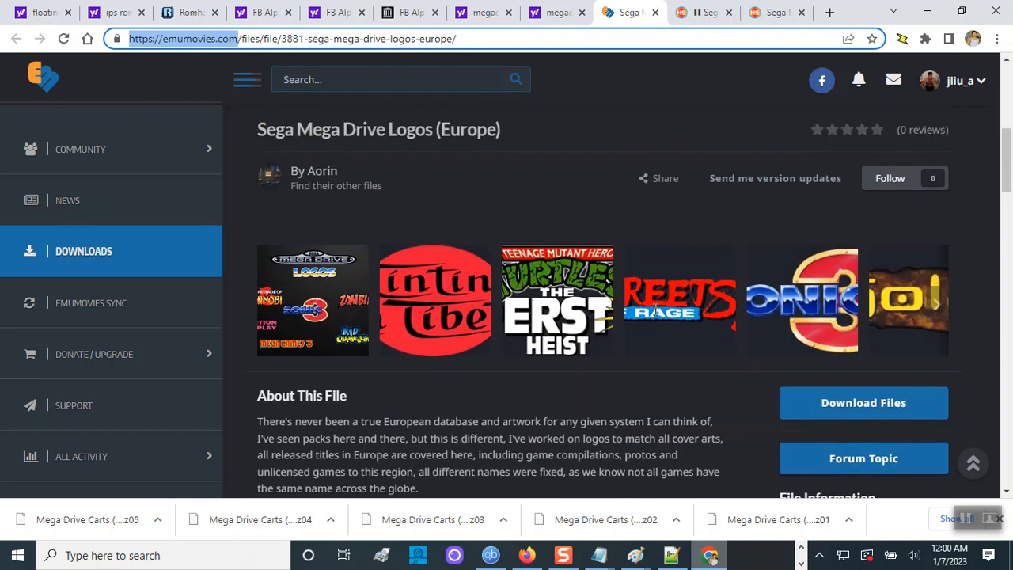
pyautogui.click(863, 404)
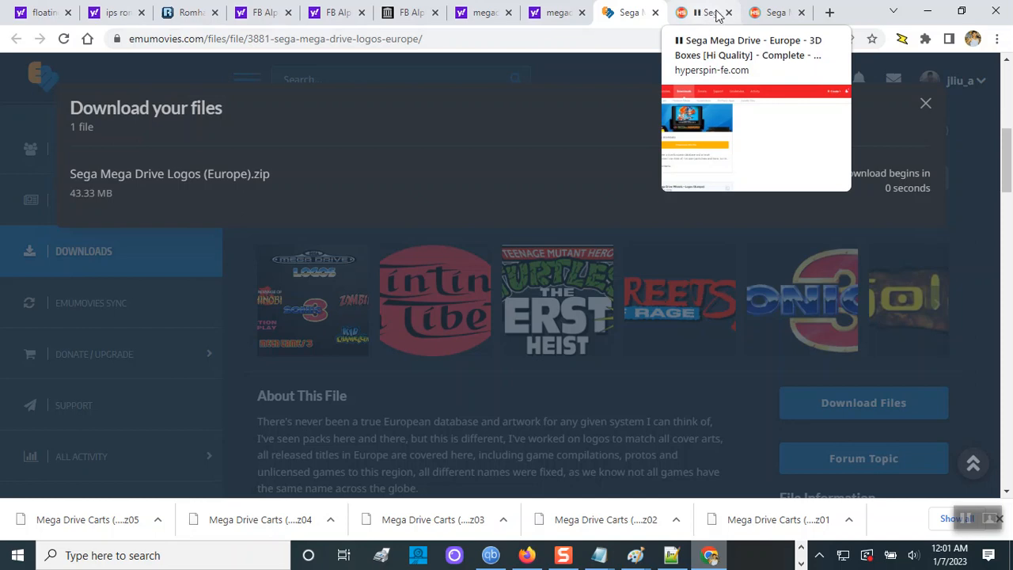
# - Review the HyperSpin 2D Carts download list and reveal the downloaded Mega Drive Carts (Europe).z05 in its folder
pyautogui.click(772, 22)
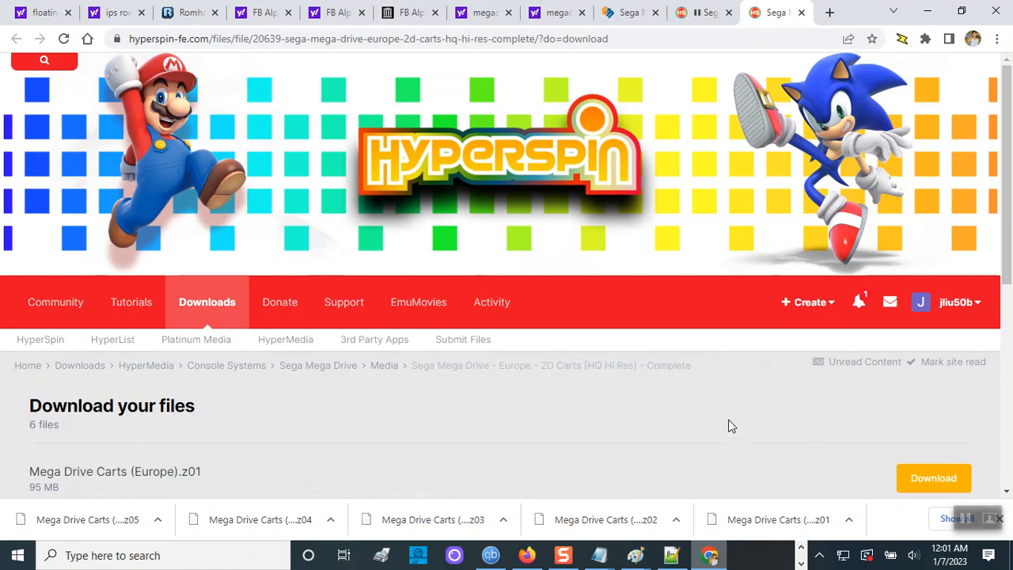
pyautogui.scroll(-2, 599, 412)
pyautogui.scroll(-3, 599, 412)
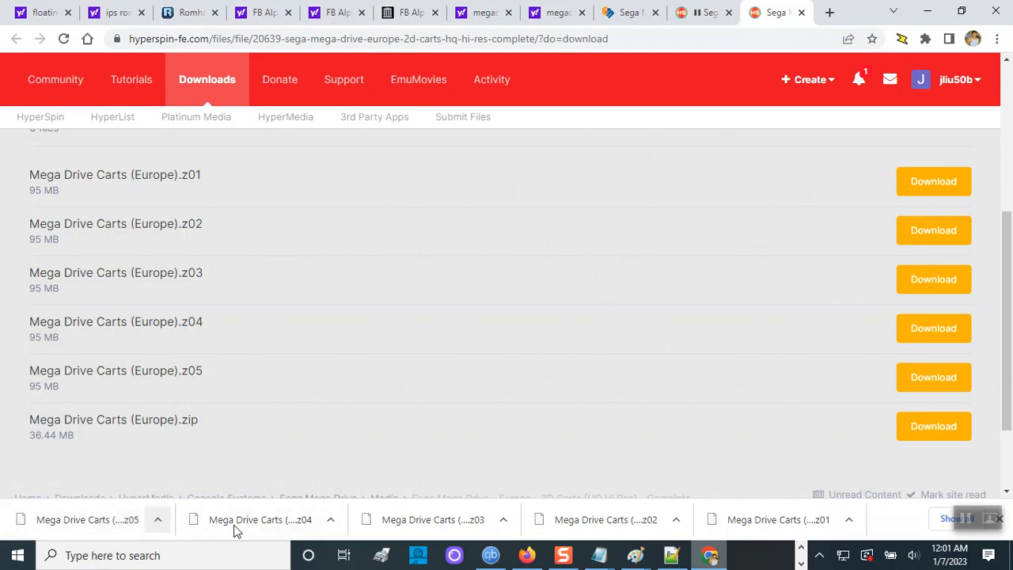
pyautogui.rightClick(121, 524)
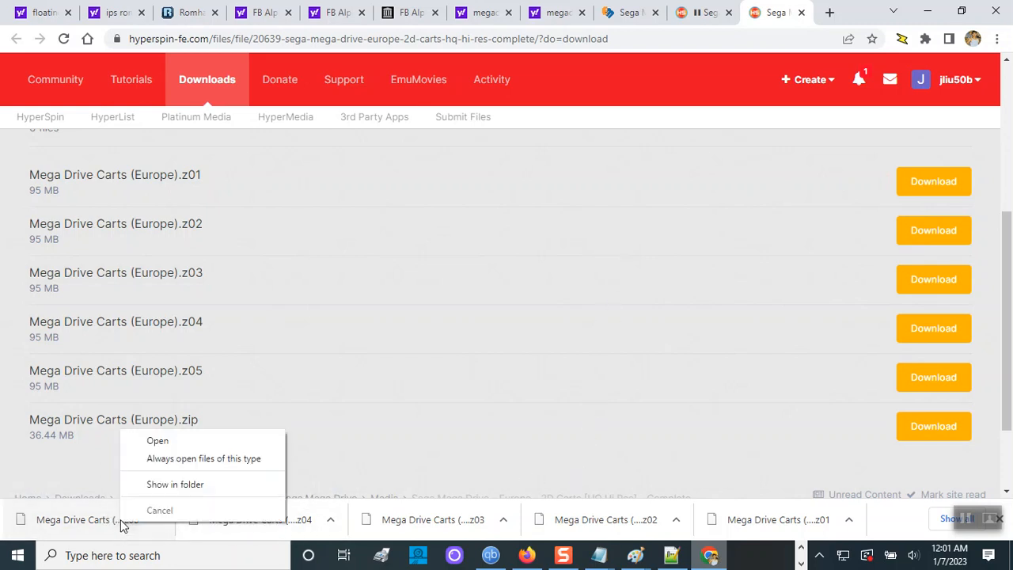
pyautogui.click(163, 483)
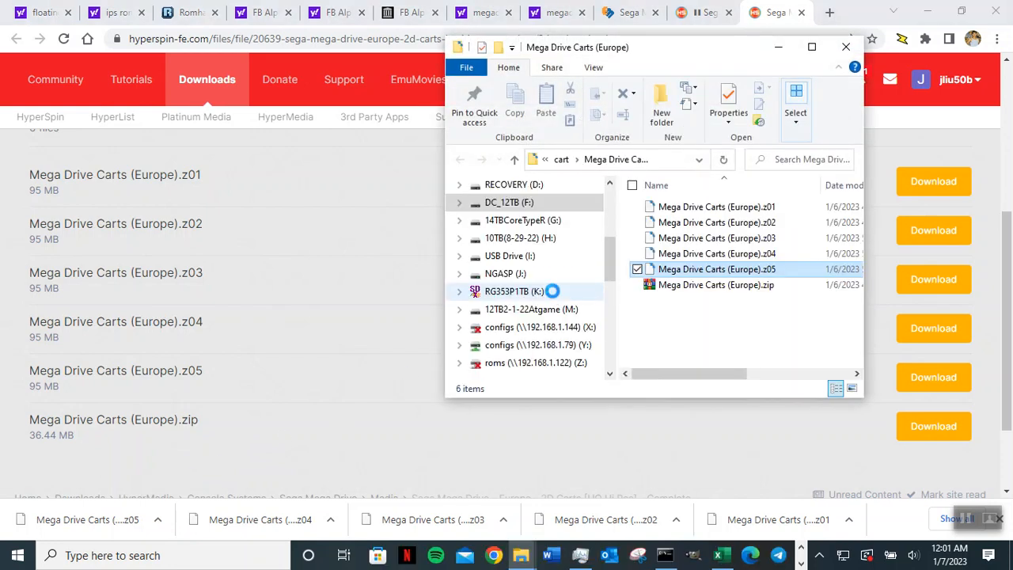
# - Extract Mega Drive Carts (Europe) .z01 to .z05 and .zip together into the current folder with 7-Zip, moving the progress window aside
pyautogui.click(715, 290)
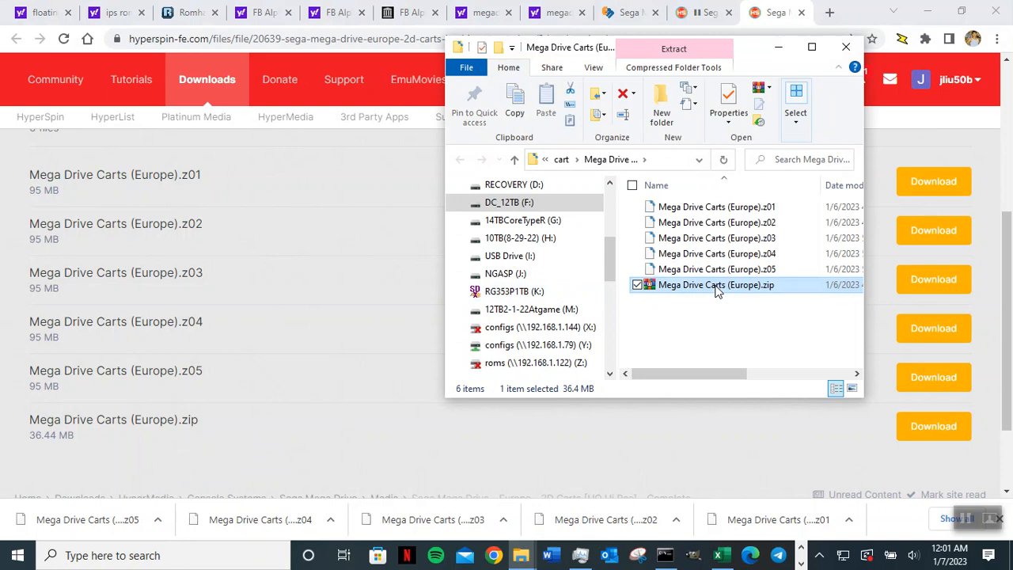
pyautogui.keyDown('shift'); pyautogui.click(735, 208); pyautogui.keyUp('shift')
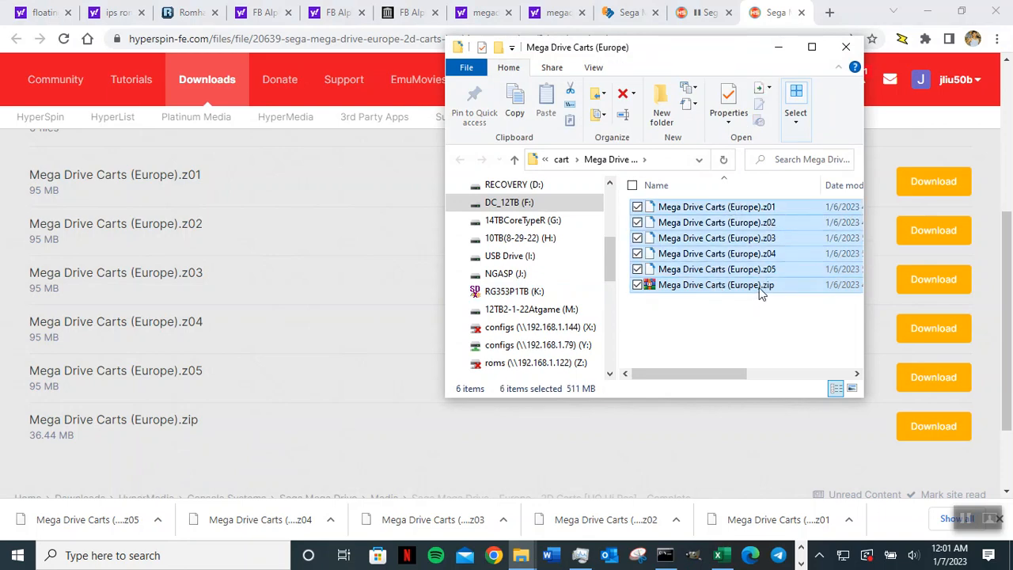
pyautogui.rightClick(718, 285)
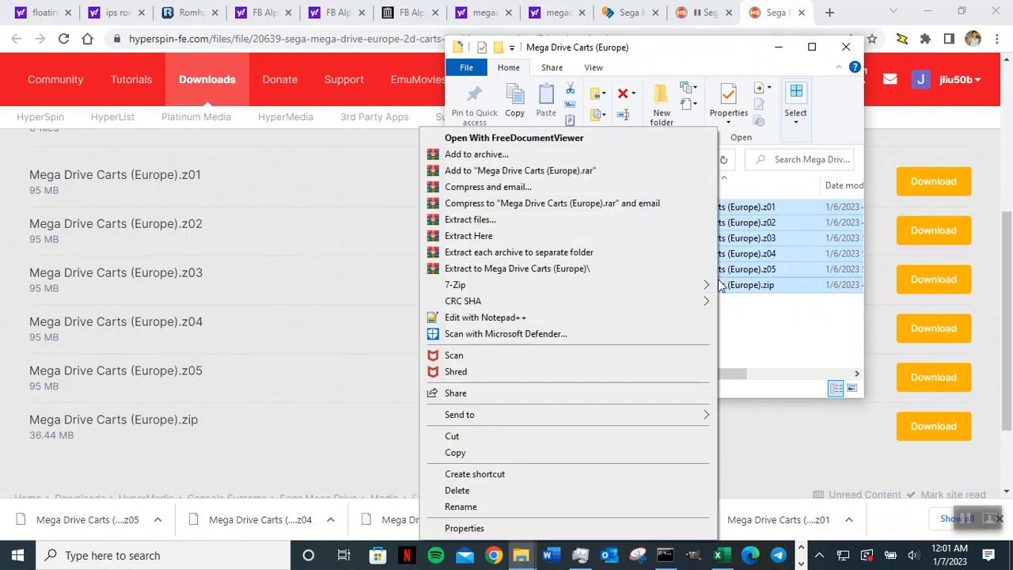
pyautogui.moveTo(601, 282)
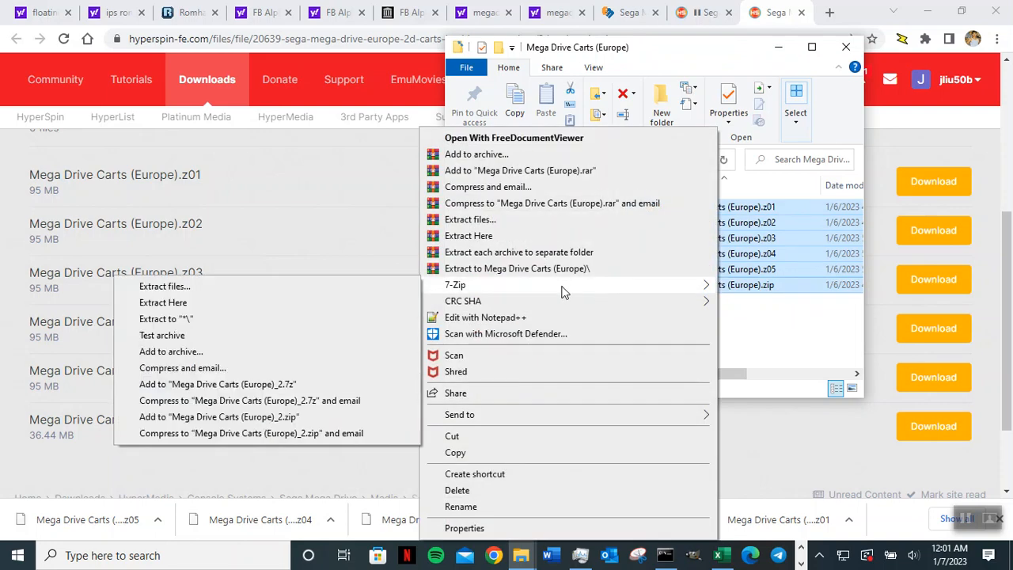
pyautogui.click(191, 303)
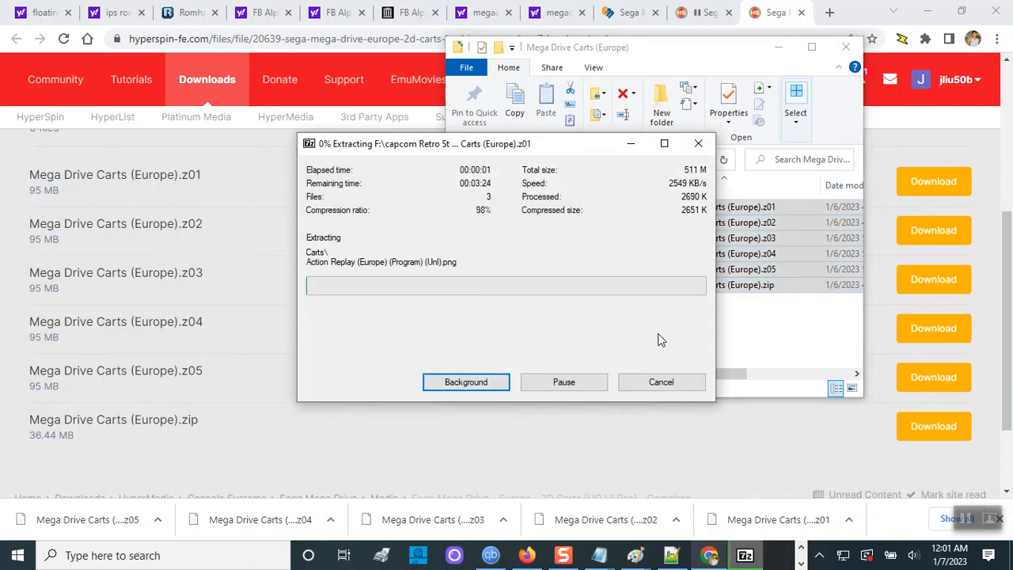
pyautogui.moveTo(520, 147); pyautogui.dragTo(238, 90)
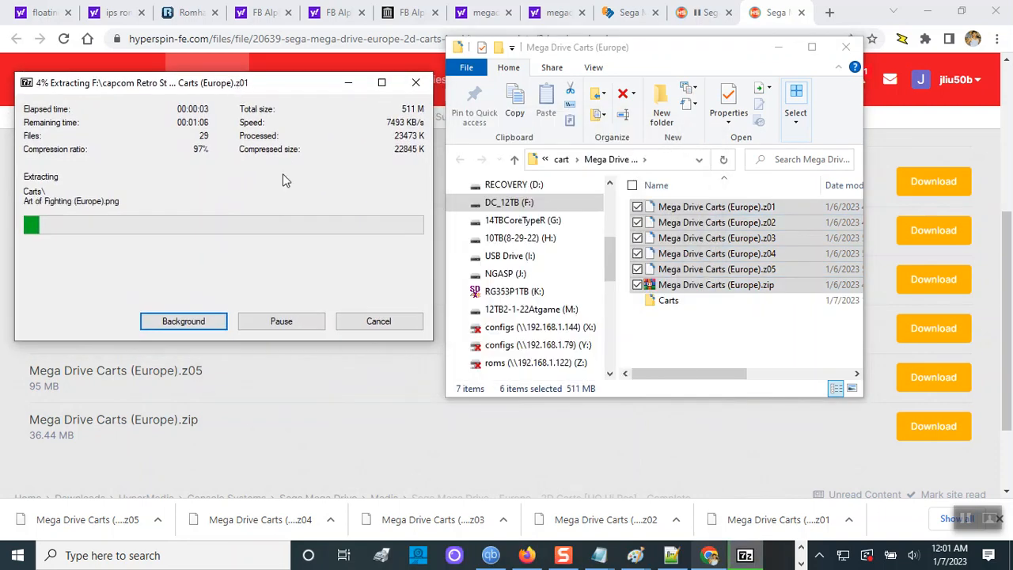
# - Open the extracted Carts folder, display its files as extra large icons and enlarge the folder window
pyautogui.click(664, 207)
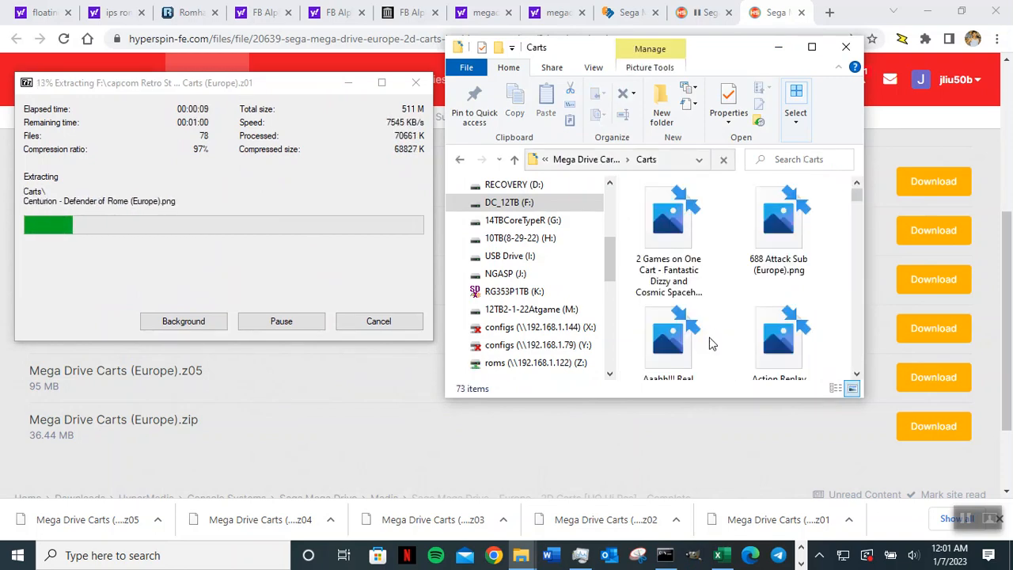
pyautogui.rightClick(723, 291)
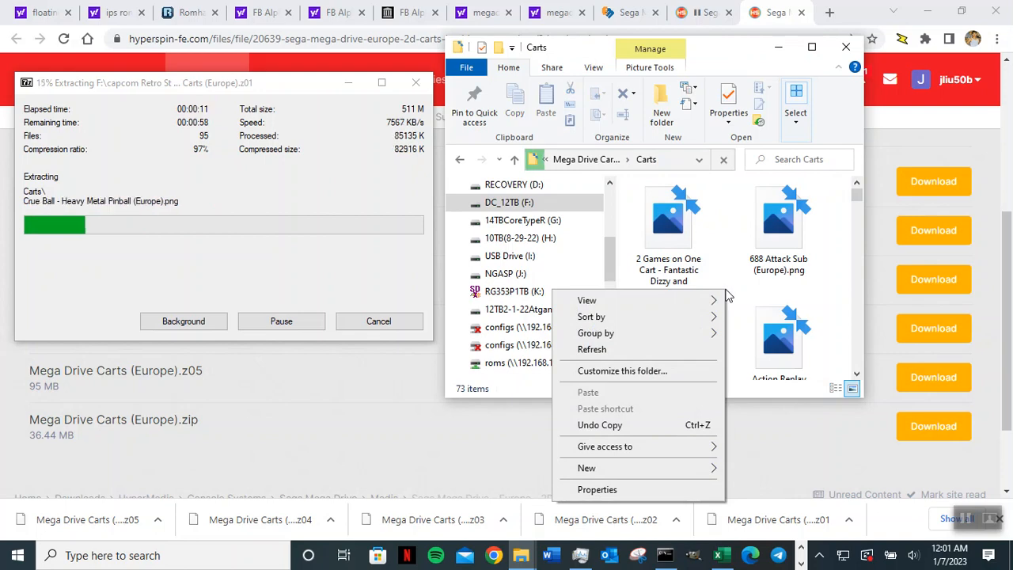
pyautogui.moveTo(715, 305)
pyautogui.click(782, 299)
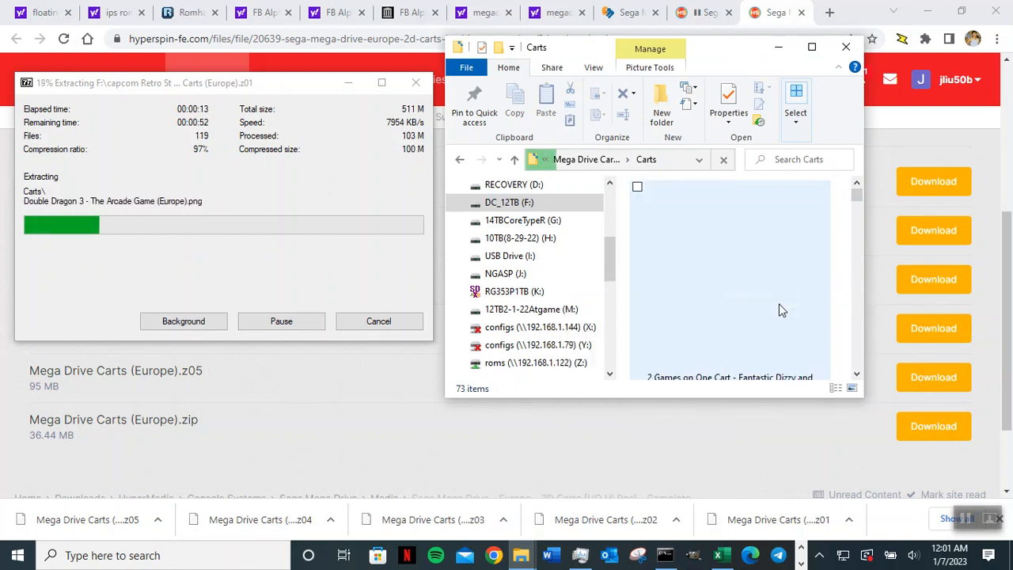
pyautogui.moveTo(446, 398); pyautogui.dragTo(239, 475)
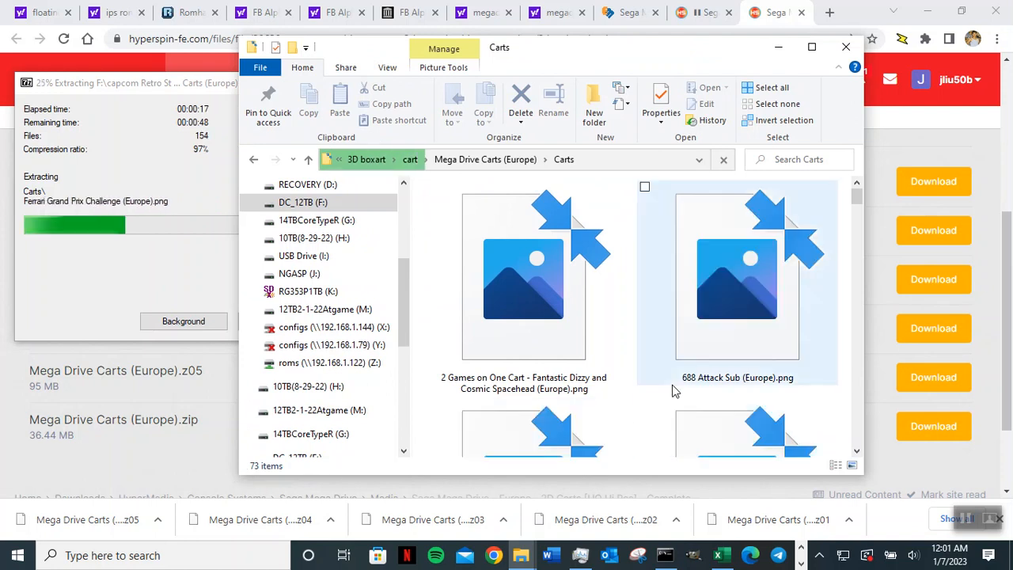
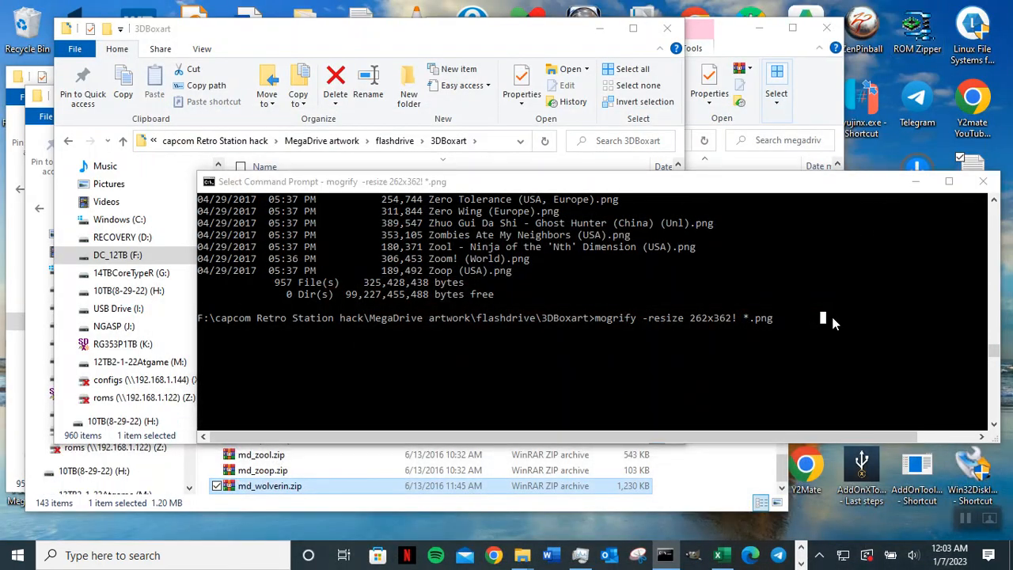
# - Switch from the Command Prompt to the Carts folder window and look through the cartridge images
pyautogui.hotkey('alt', 'Tab')
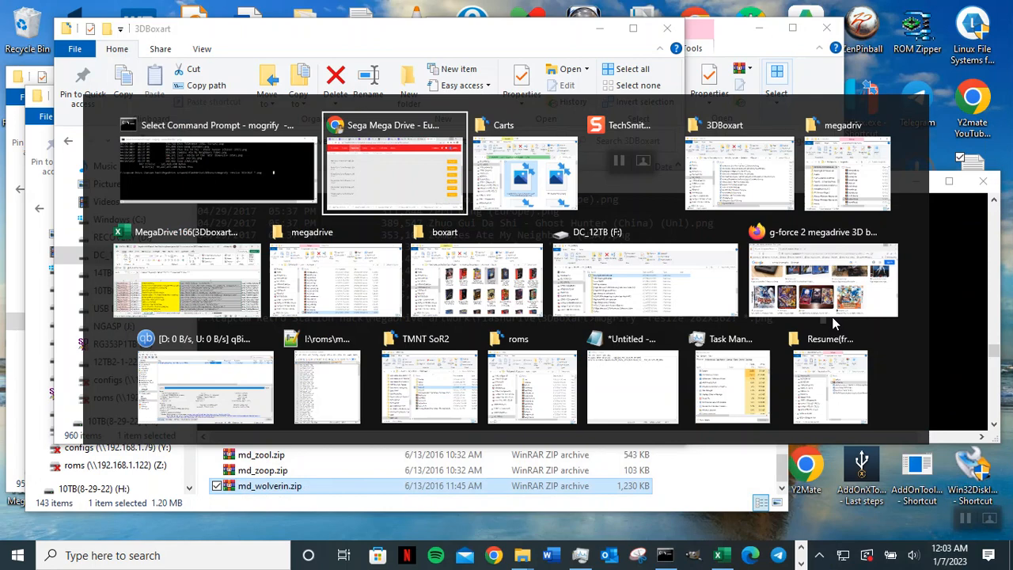
pyautogui.hotkey('alt', 'Tab')
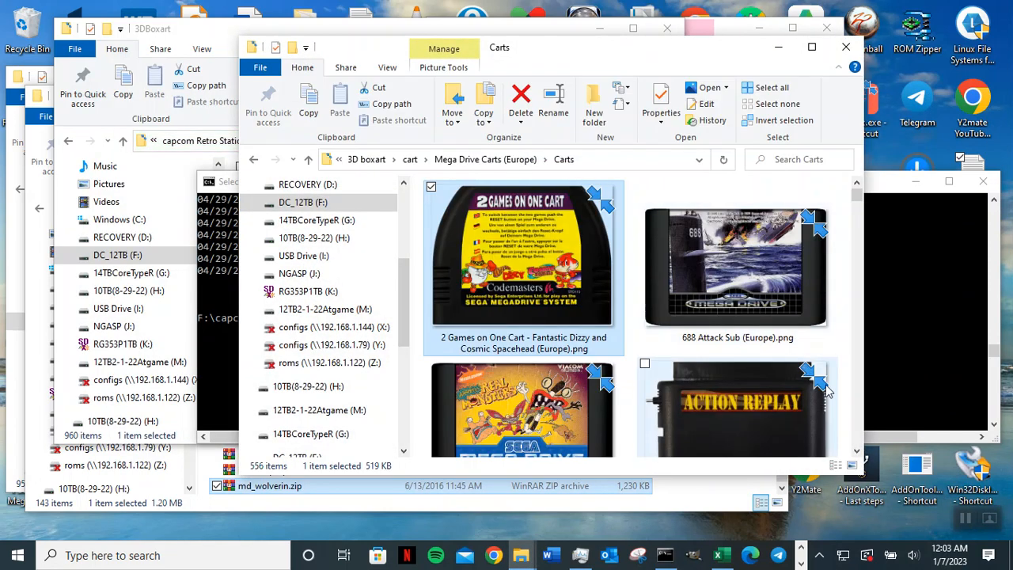
pyautogui.click(857, 453)
pyautogui.click(857, 453)
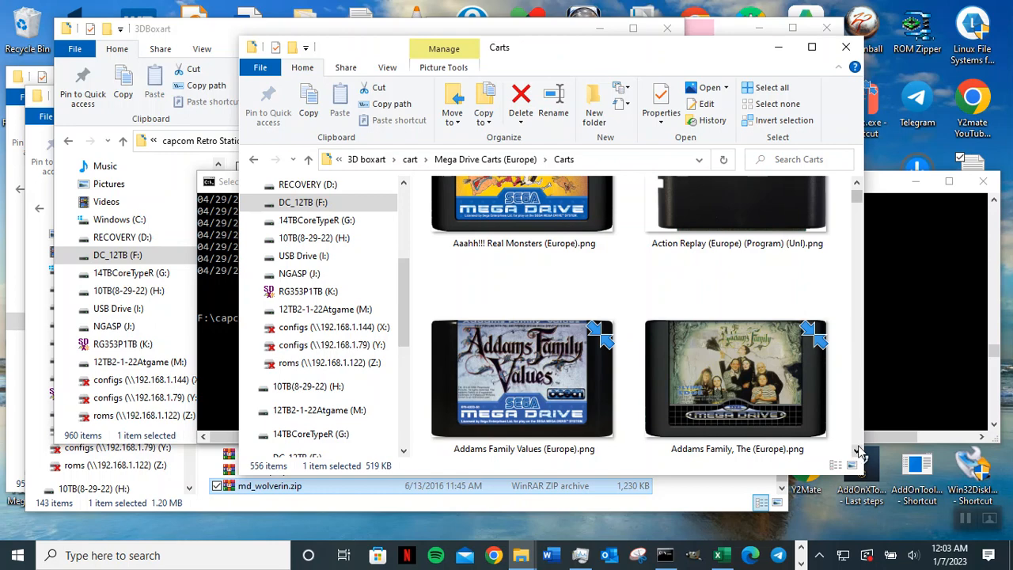
pyautogui.scroll(-2, 859, 453)
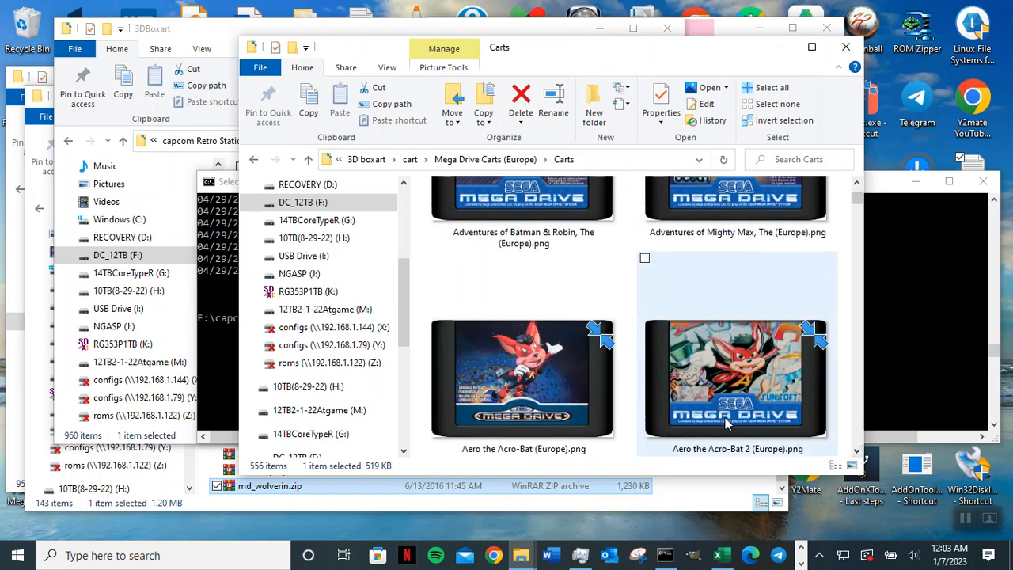
# - Look through more of the cartridge images in the Carts folder and minimize its window
pyautogui.scroll(-2, 859, 457)
pyautogui.scroll(-2, 859, 457)
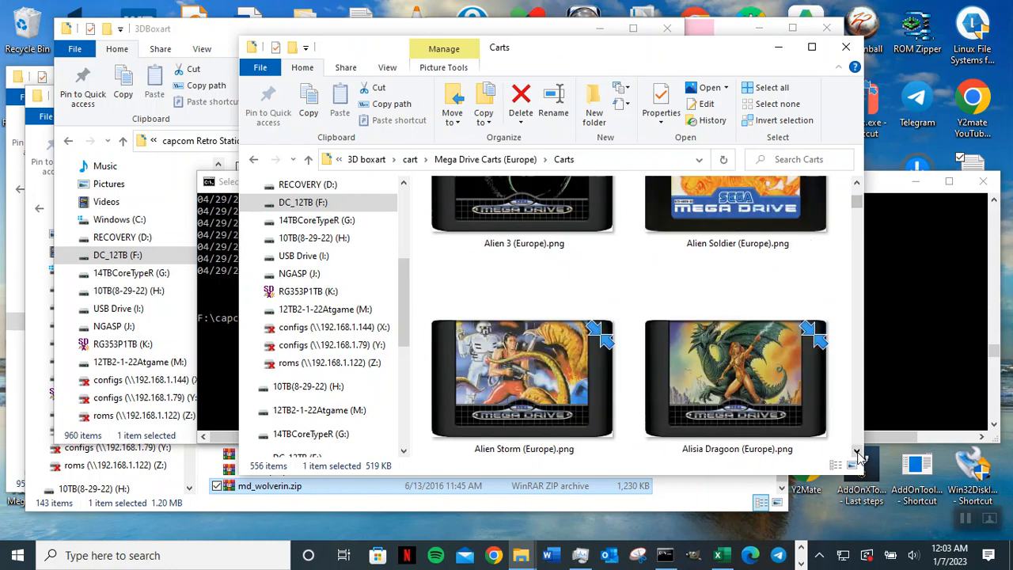
pyautogui.scroll(-1, 859, 457)
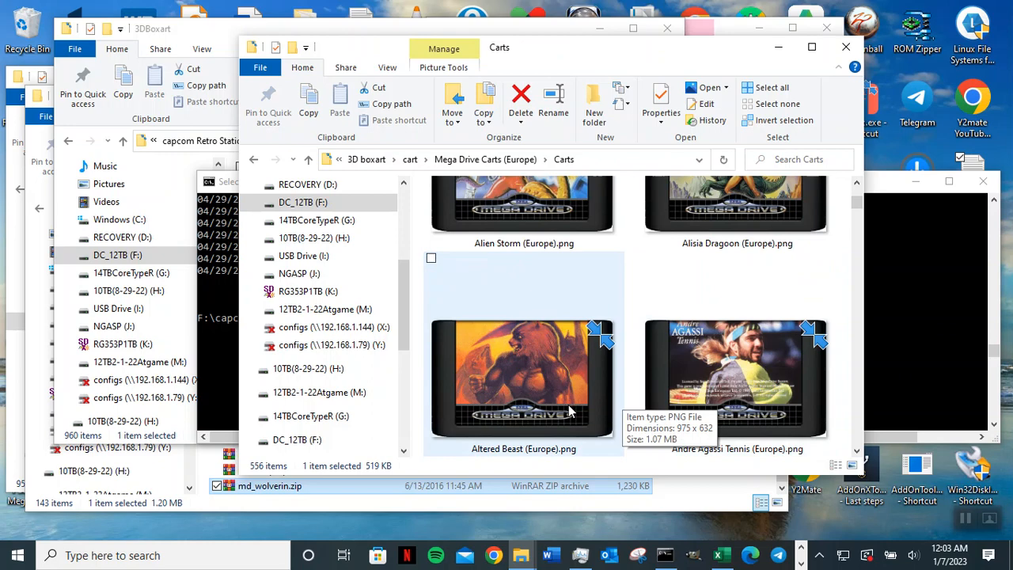
pyautogui.scroll(-3, 572, 410)
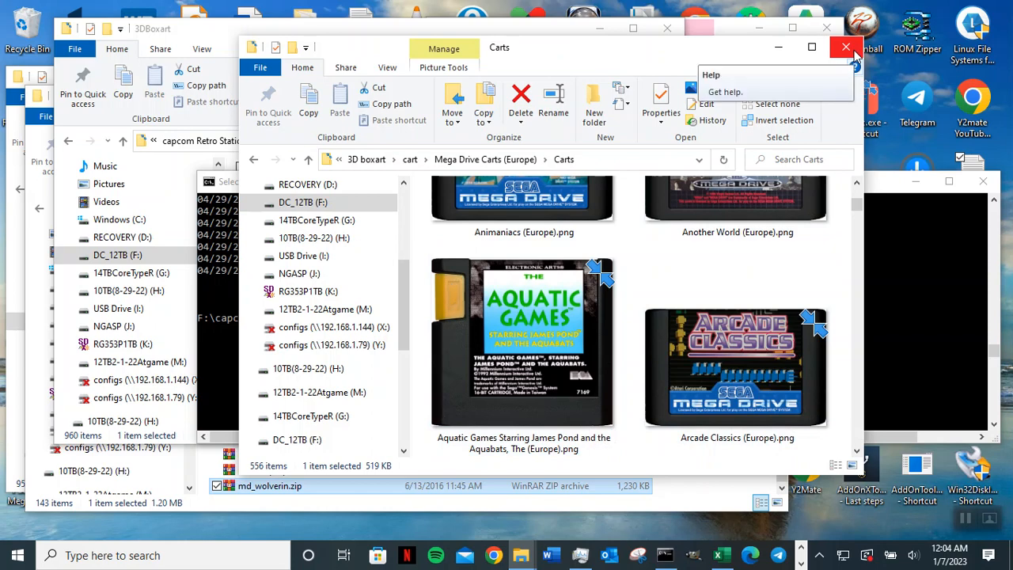
pyautogui.click(777, 48)
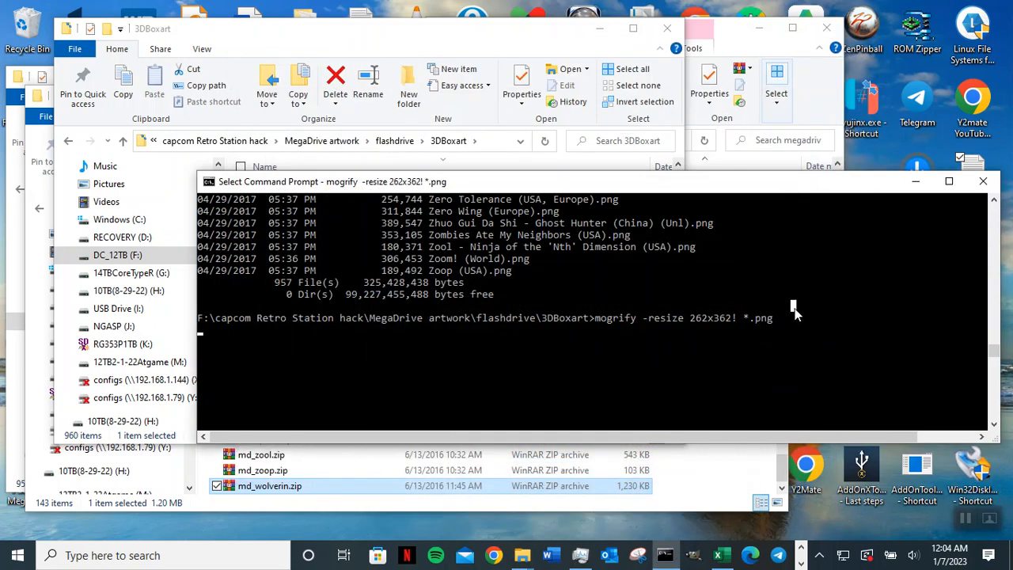
# - Release the paused Command Prompt and run mogrify -resize 262x362! *.png again in the 3DBoxart folder
pyautogui.press('Return')
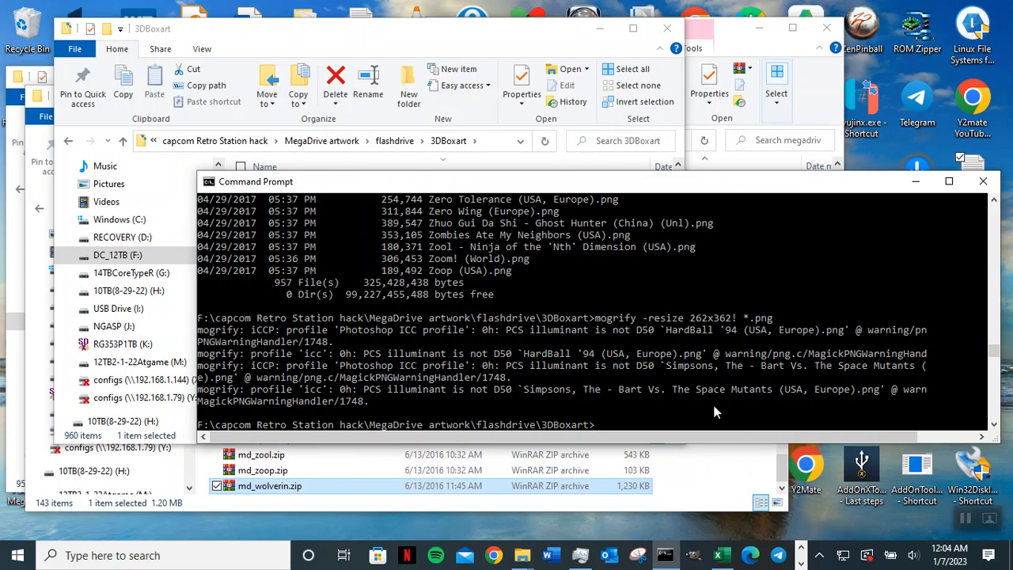
pyautogui.press('Up')
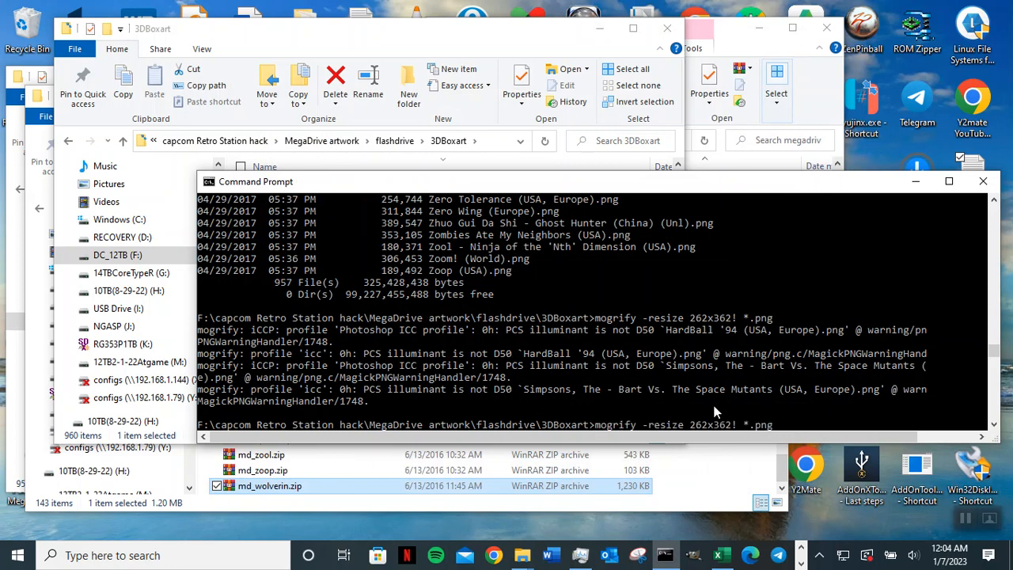
pyautogui.press('Return')
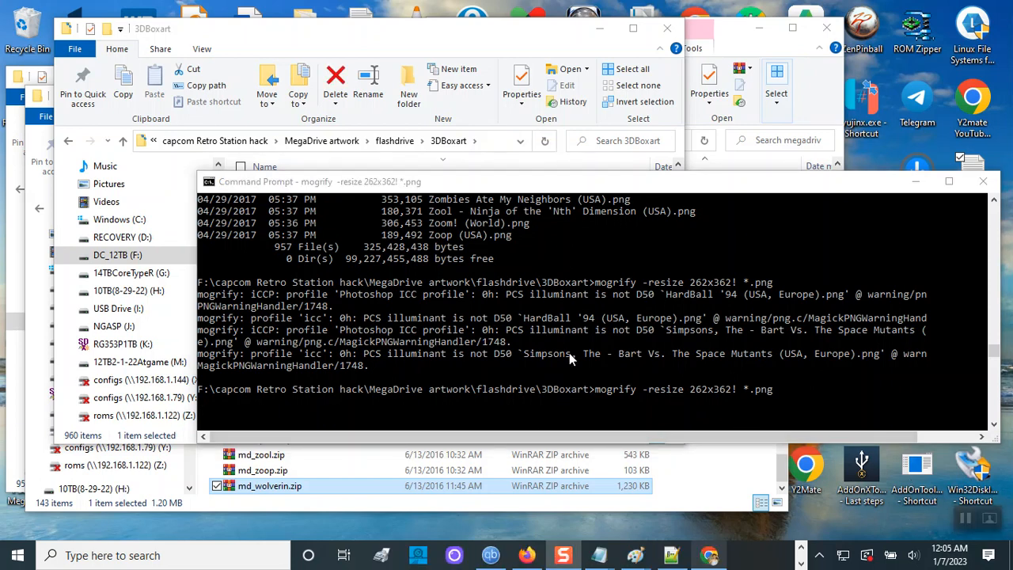
# - Switch to the 3DBoxart folder window and go to the Wheel folder inside flashdrive
pyautogui.click(401, 37)
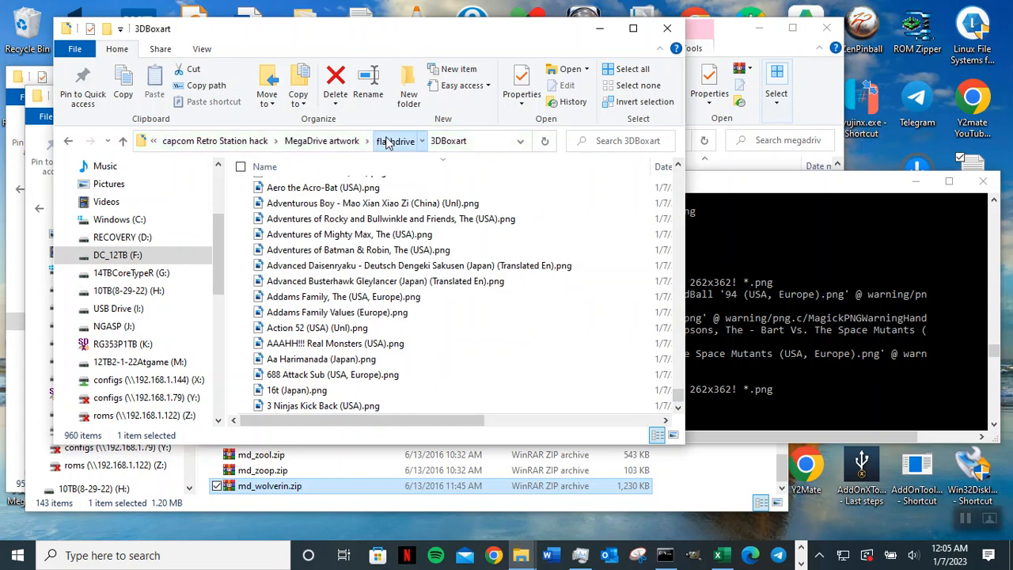
pyautogui.click(386, 140)
pyautogui.click(291, 207)
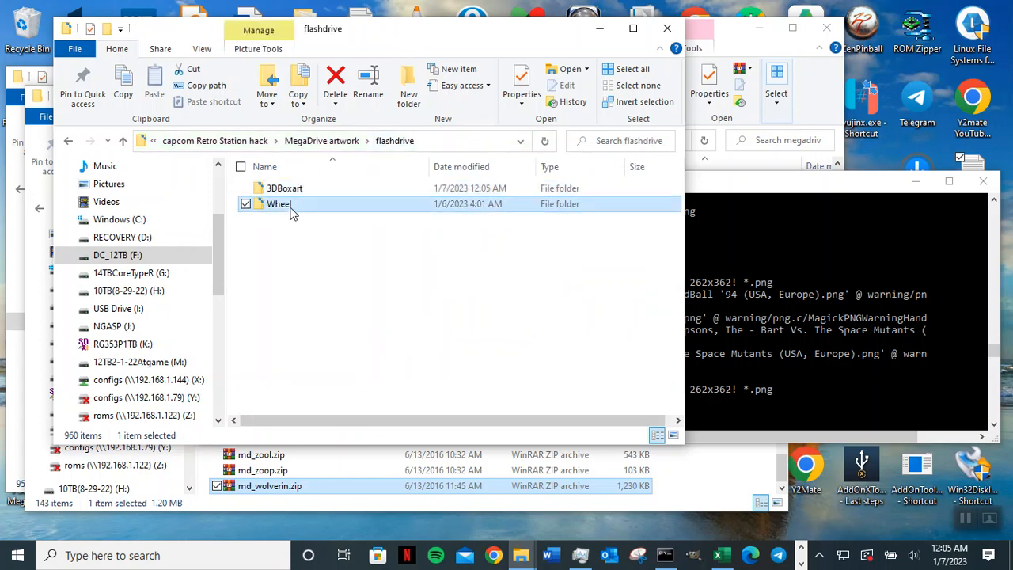
pyautogui.doubleClick(291, 207)
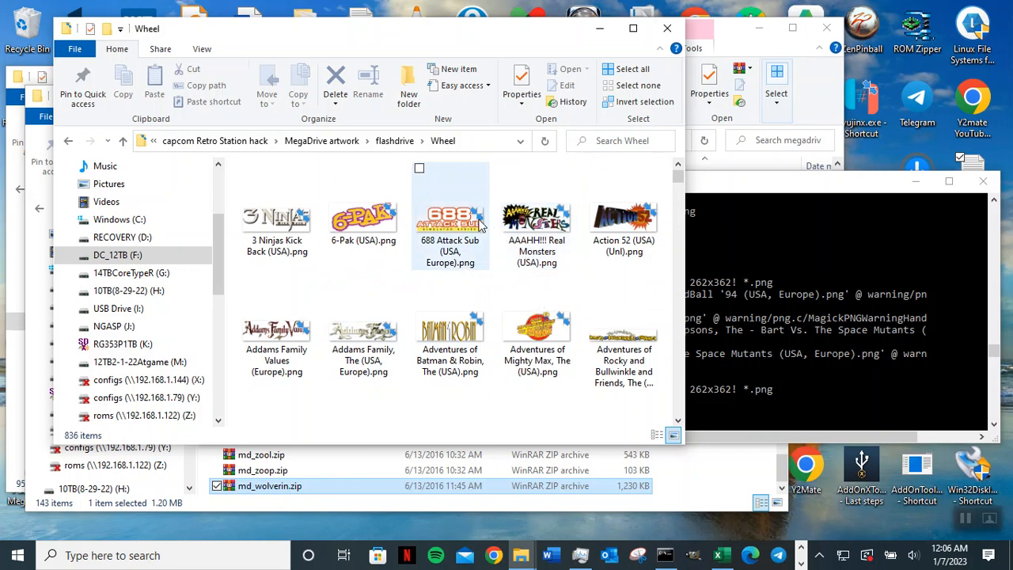
# - Copy all the Wheel logo images and create a subfolder named "Orginal Wheel"
pyautogui.hotkey('ctrl', 'a')
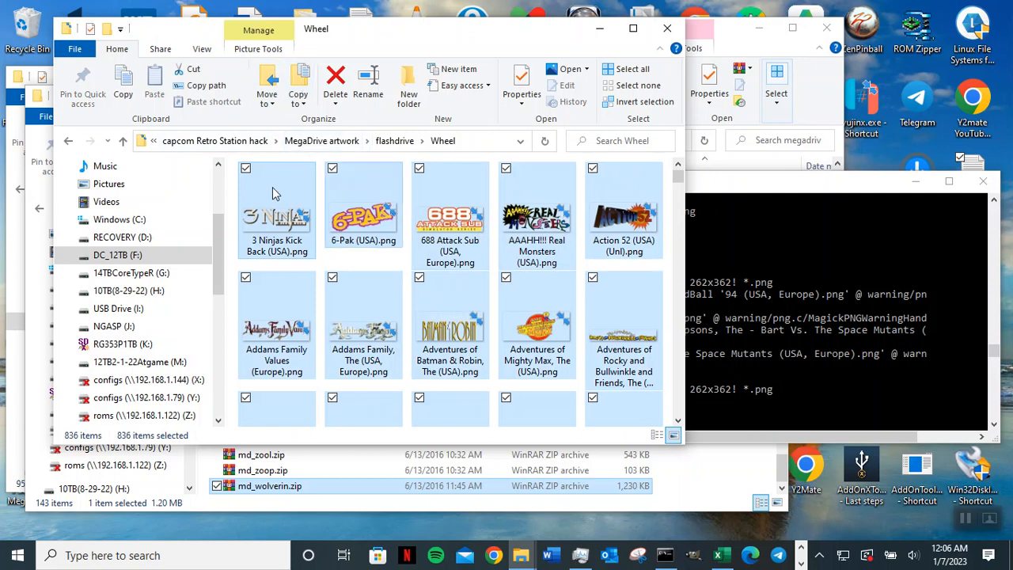
pyautogui.click(124, 91)
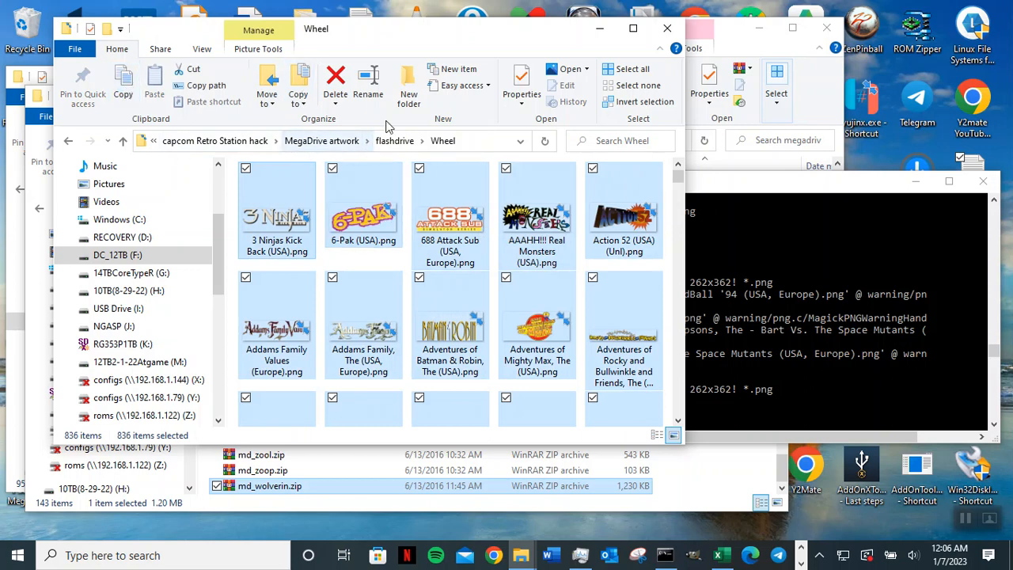
pyautogui.click(409, 98)
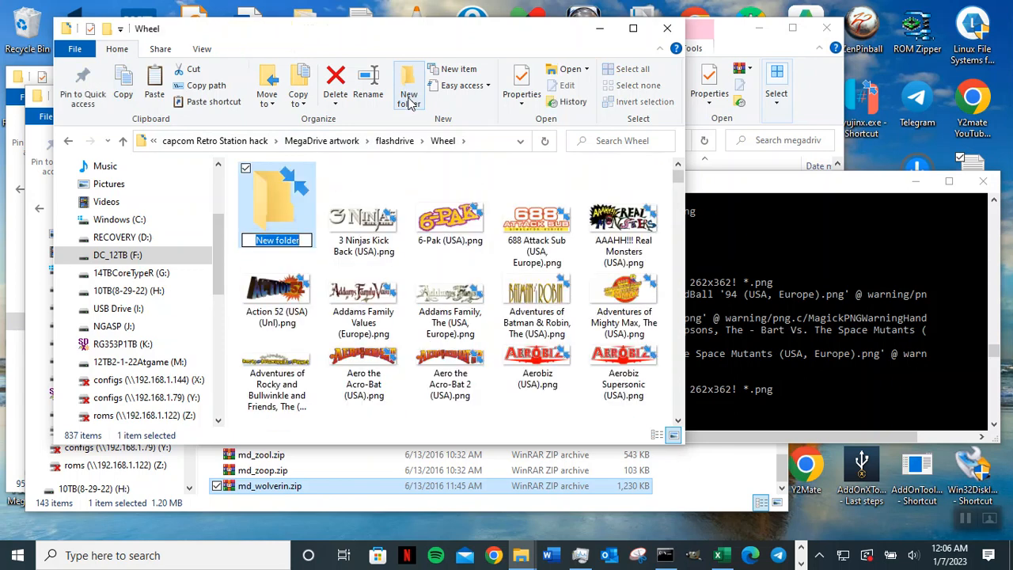
pyautogui.write('Orginal')
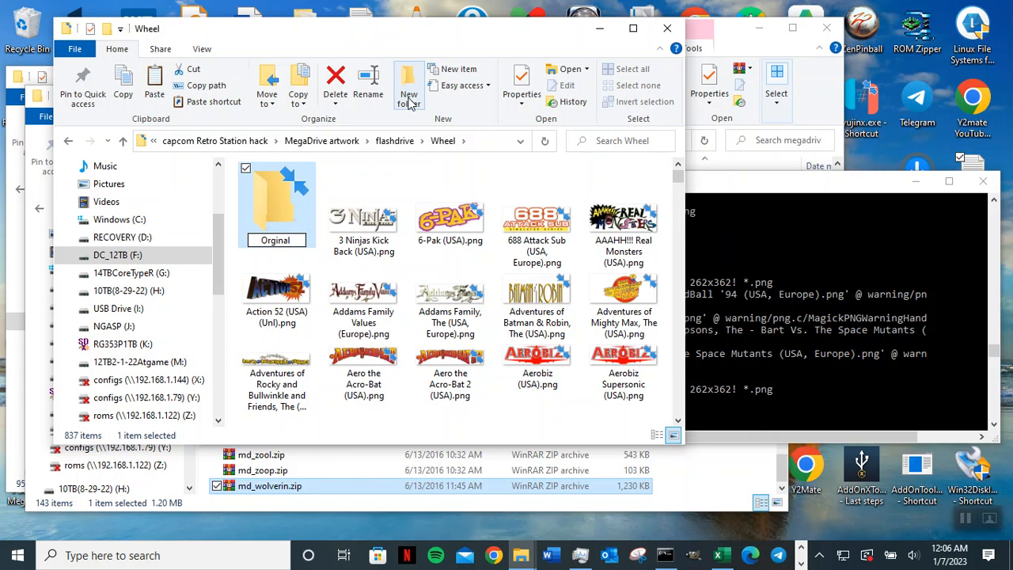
pyautogui.write(' Wheel')
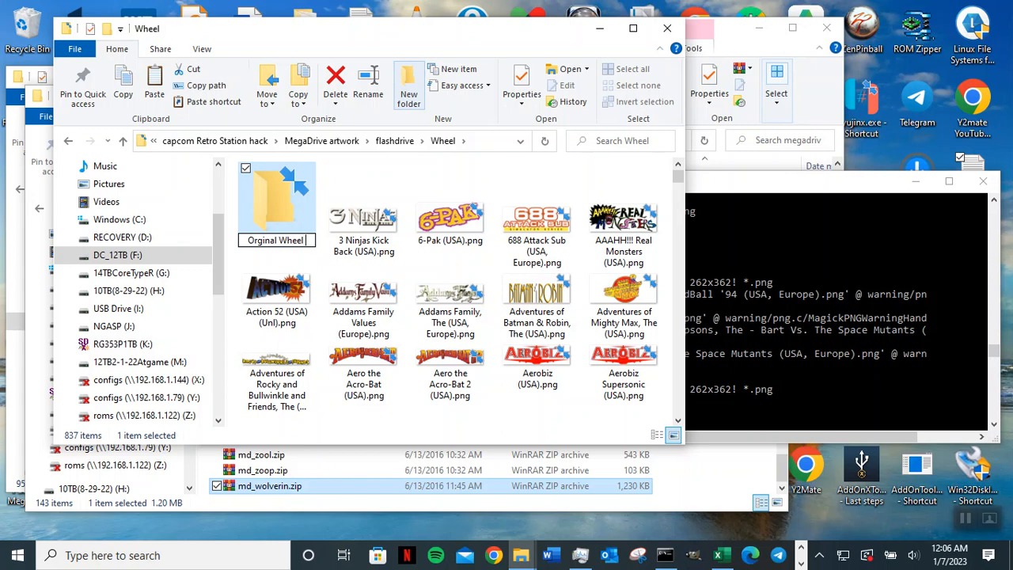
pyautogui.press('Return')
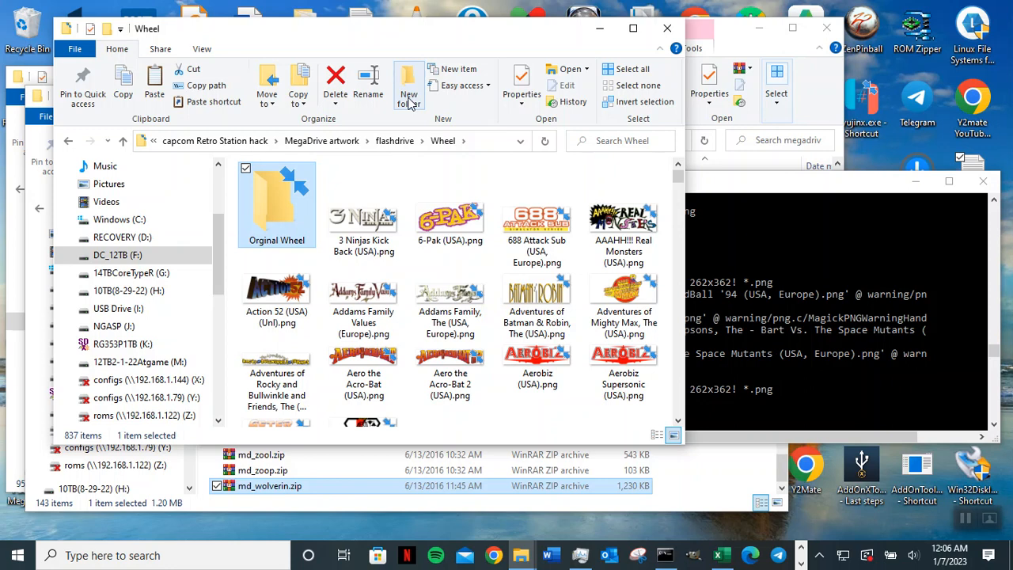
# - Paste the copied logo images into the Orginal Wheel folder and return to the Wheel folder
pyautogui.press('Return')
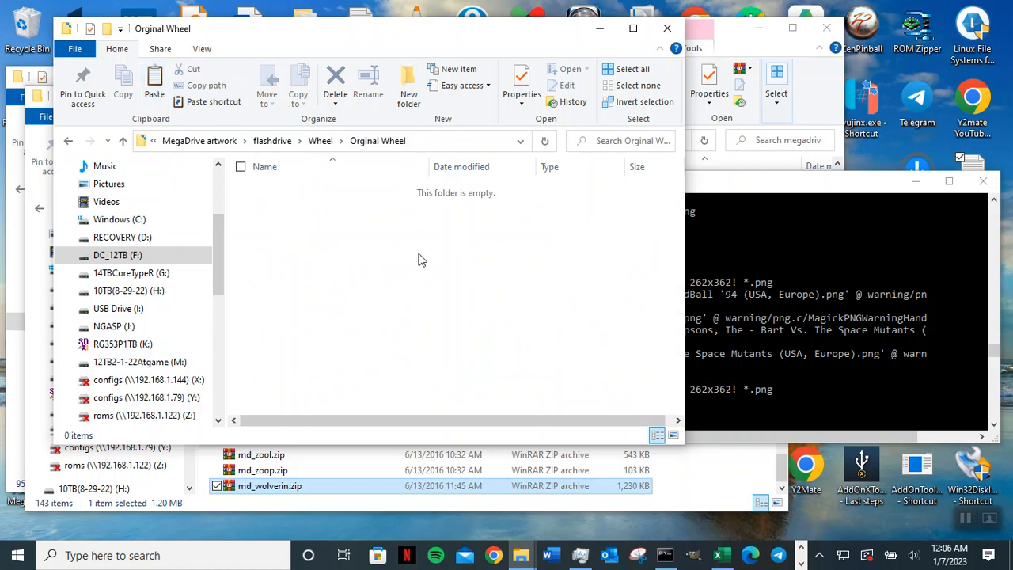
pyautogui.hotkey('ctrl', 'v')
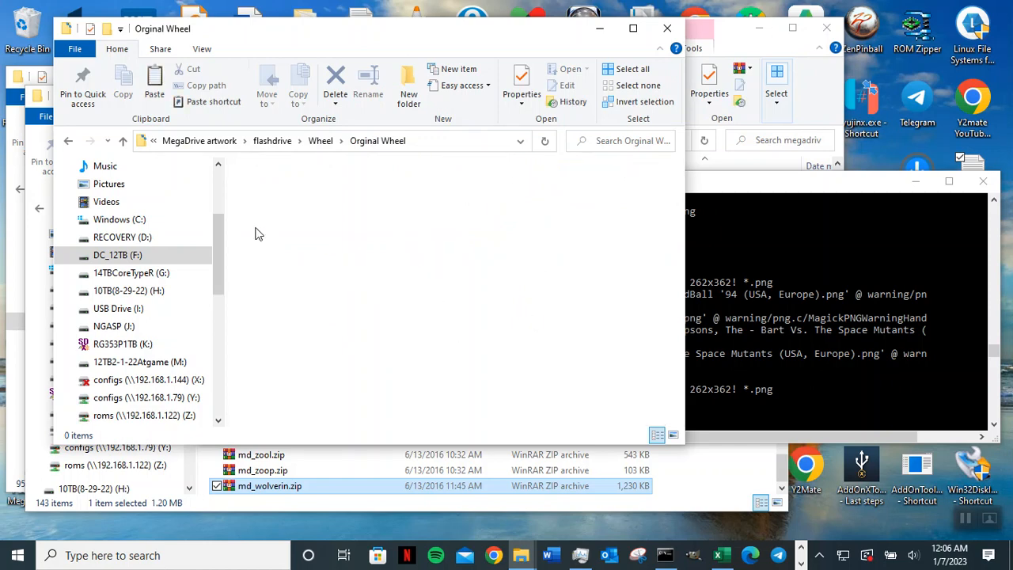
pyautogui.hotkey('ctrl', 'v')
pyautogui.click(321, 140)
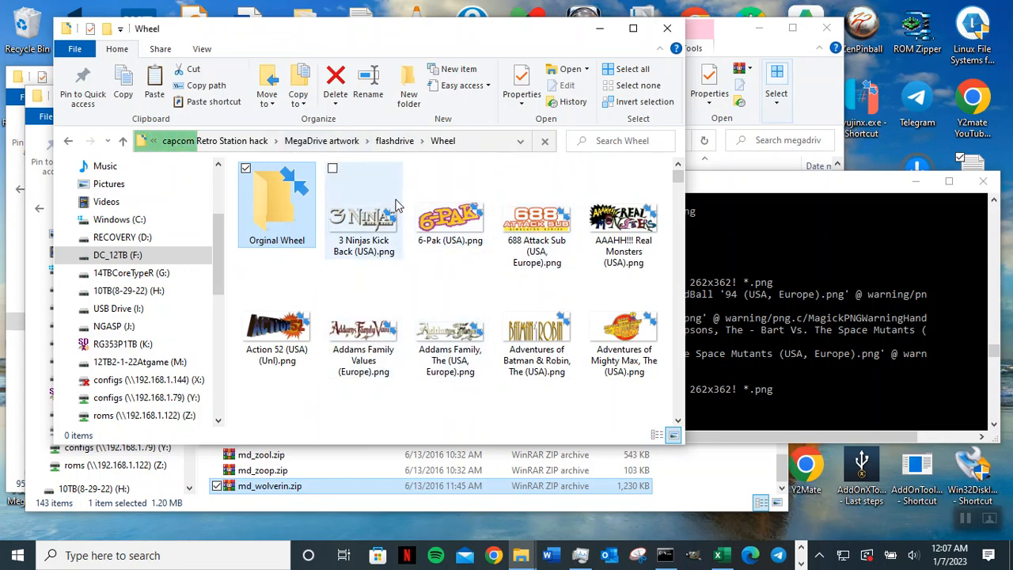
# - Switch to the Excel workbook and copy the xcopy \sel.* commands in cells E1 to E136 of the NeoGeoASP sheet
pyautogui.click(801, 564)
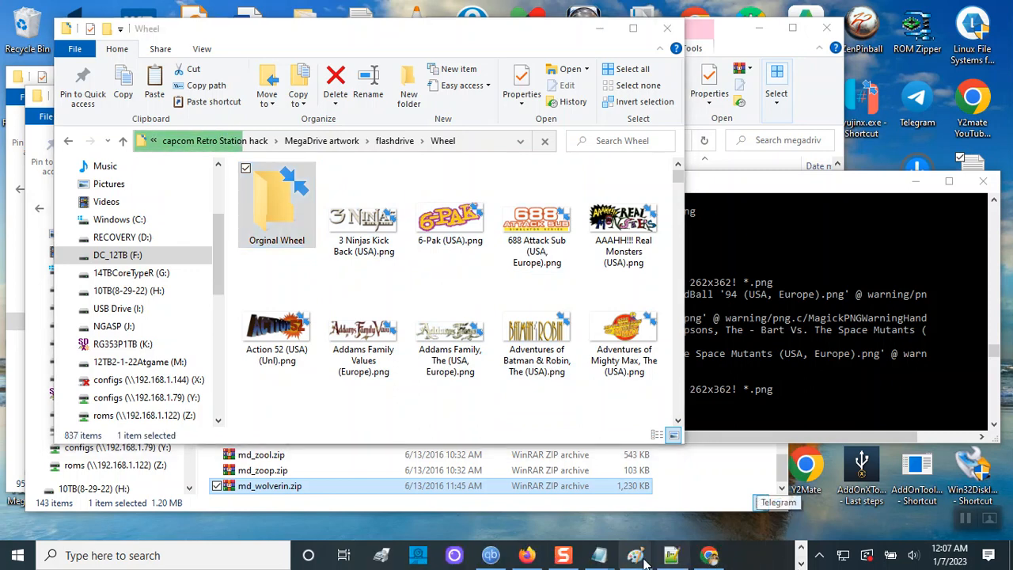
pyautogui.click(801, 548)
pyautogui.click(722, 556)
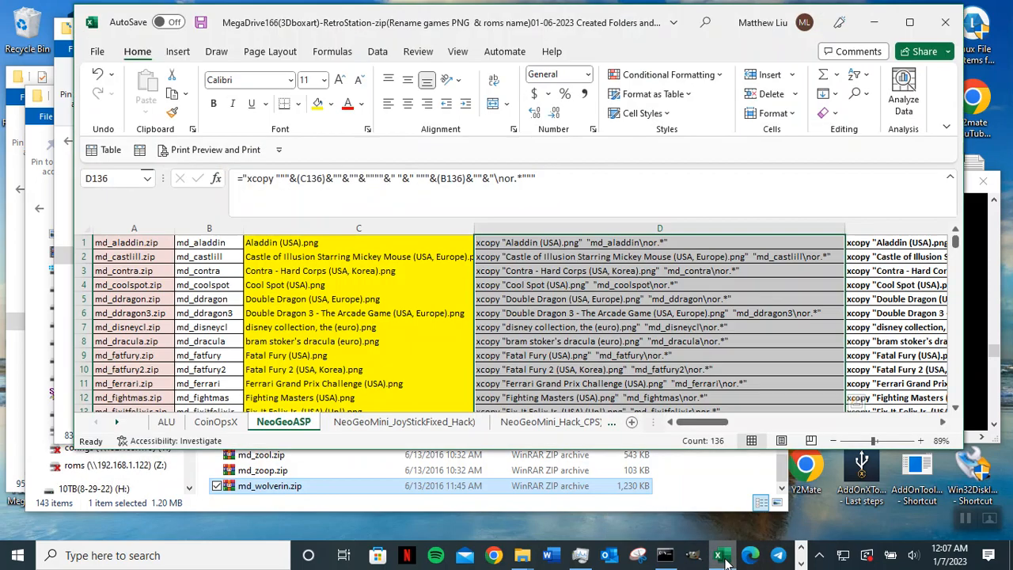
pyautogui.click(945, 426)
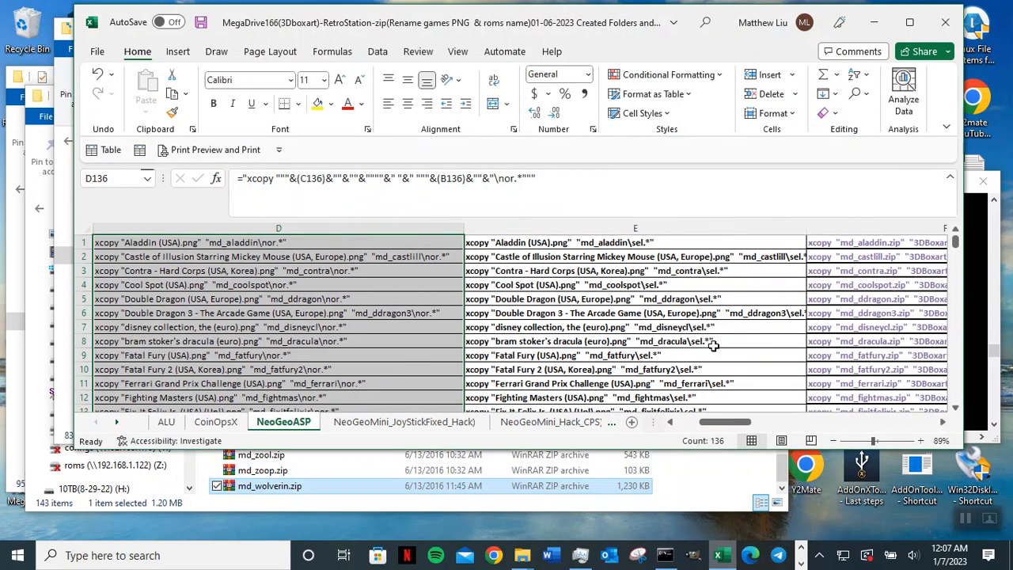
pyautogui.click(663, 243)
pyautogui.moveTo(665, 243); pyautogui.dragTo(650, 447)
pyautogui.moveTo(651, 445); pyautogui.dragTo(651, 397)
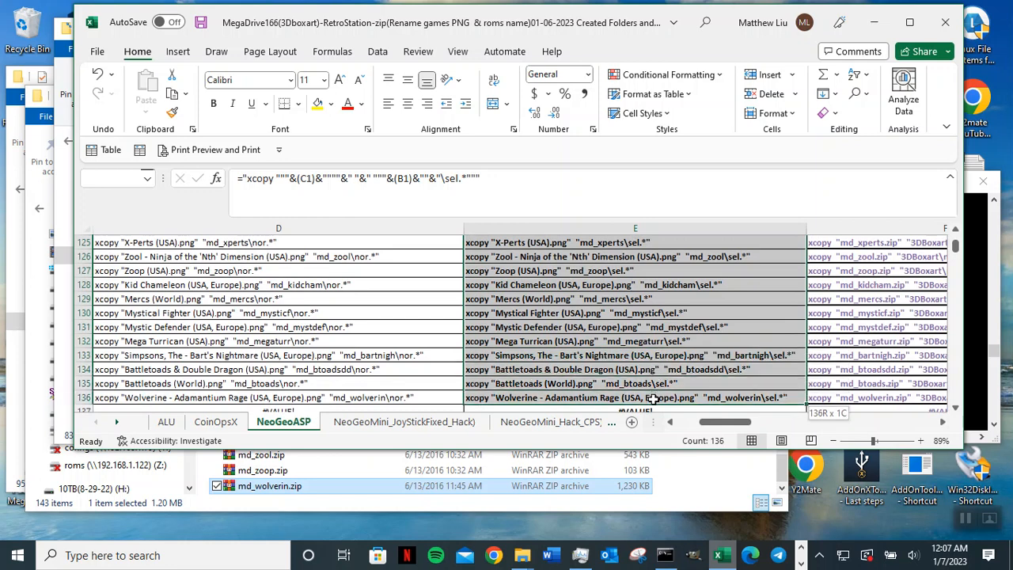
pyautogui.rightClick(593, 285)
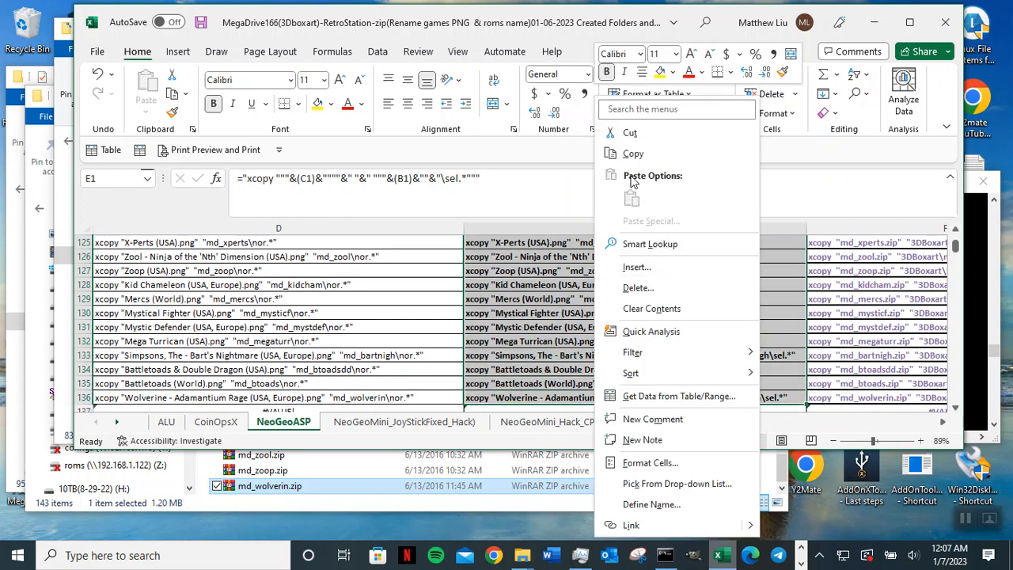
pyautogui.click(638, 153)
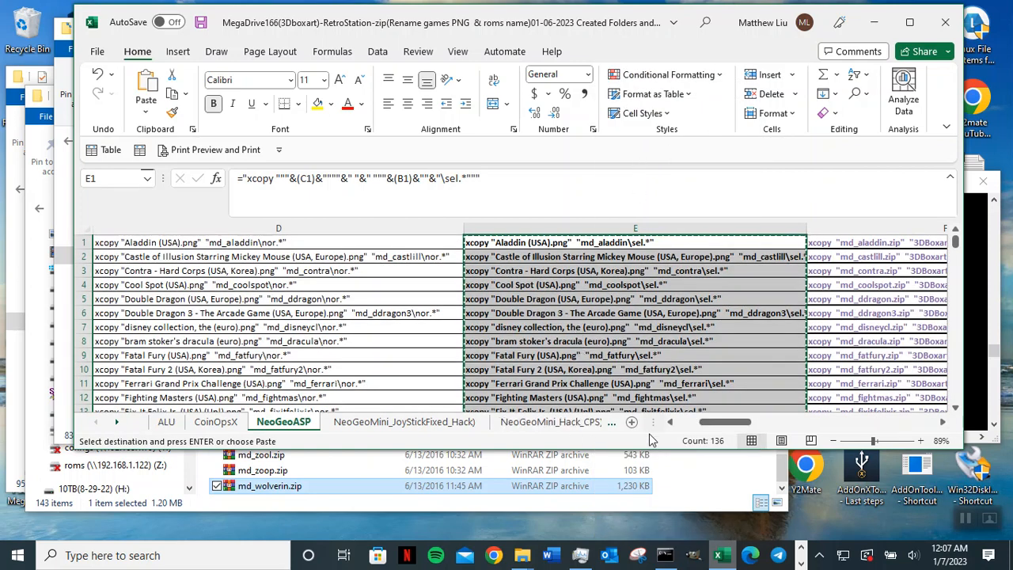
# - Review the ROM zip names in column A against the PNG names in column C, including the Fatal Fury row
pyautogui.click(683, 423)
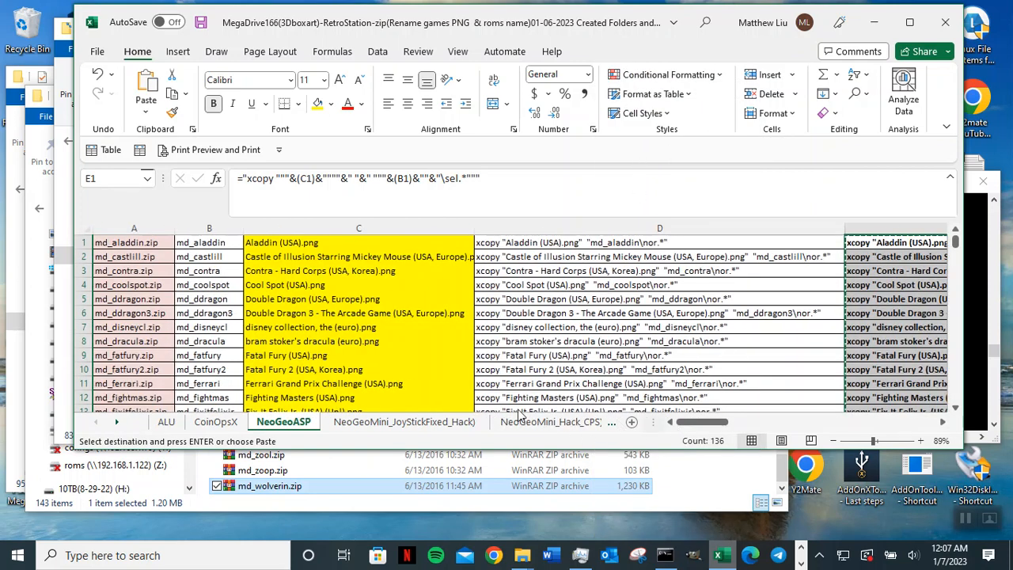
pyautogui.scroll(-1, 126, 356)
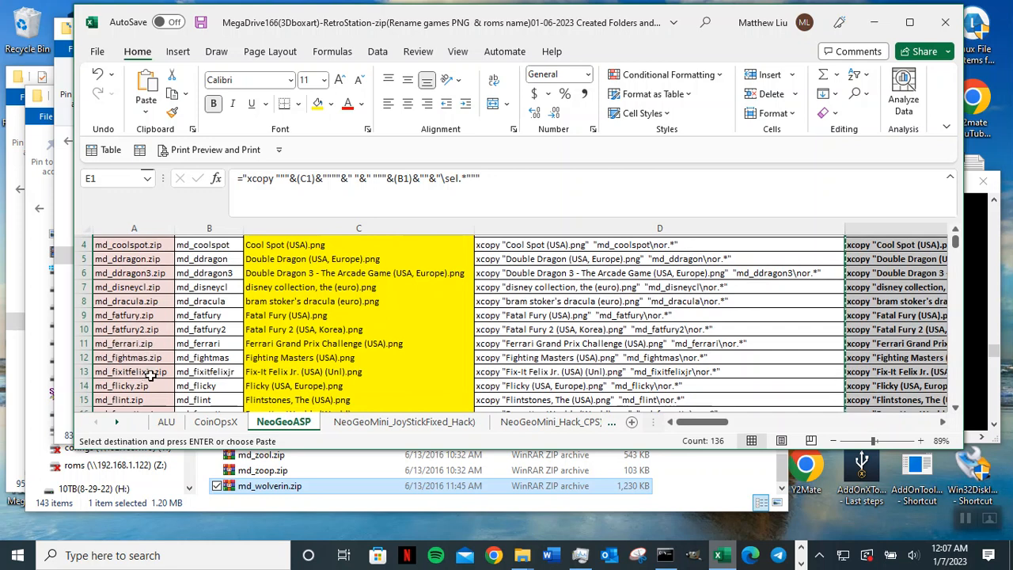
pyautogui.click(76, 315)
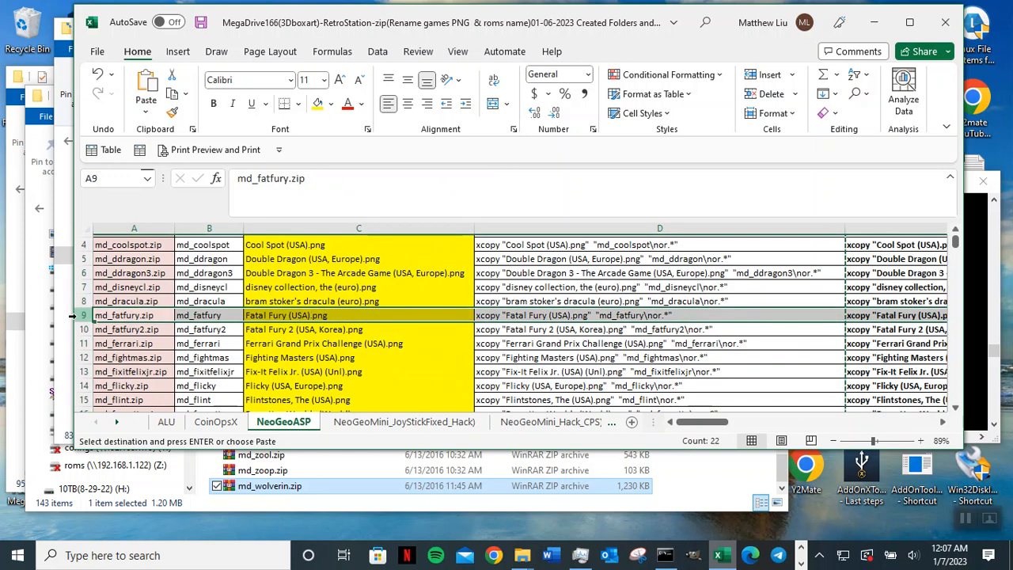
pyautogui.rightClick(80, 314)
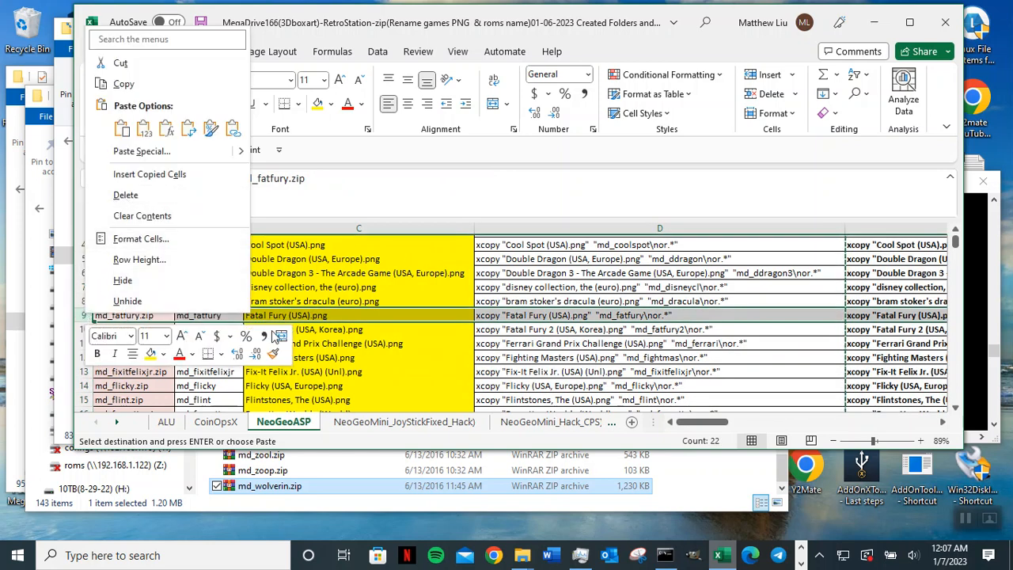
pyautogui.press('Escape')
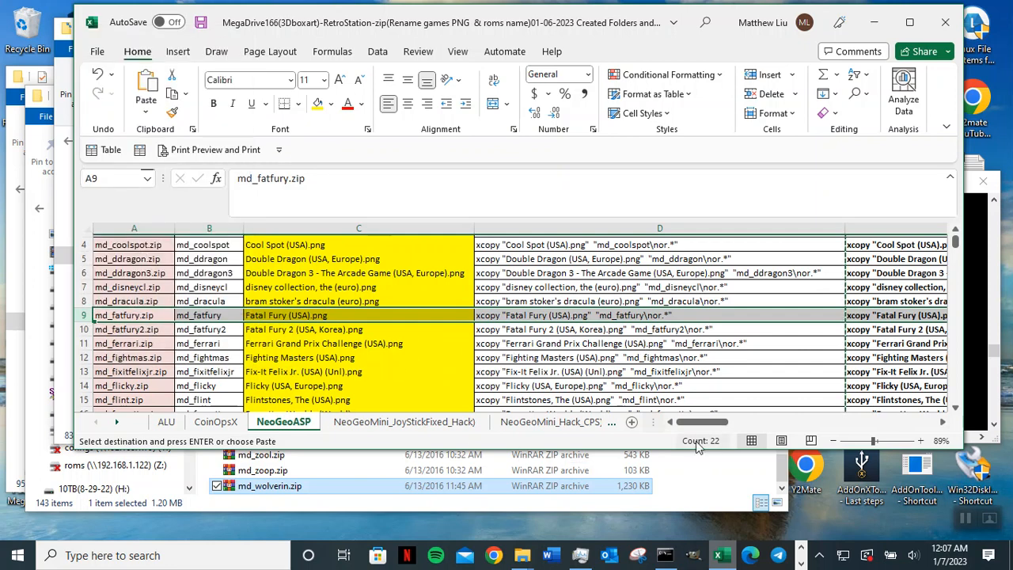
pyautogui.click(150, 237)
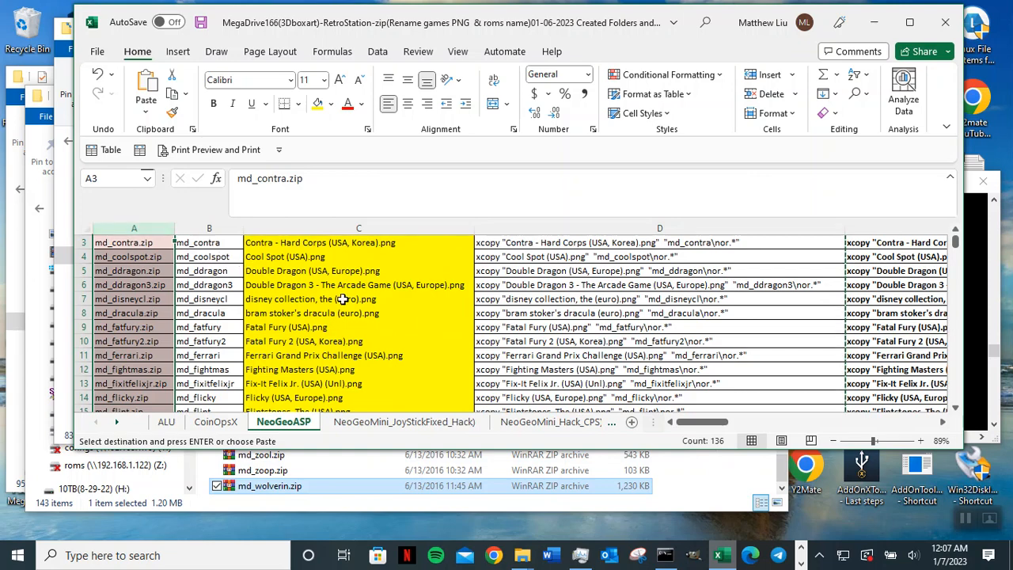
pyautogui.click(411, 243)
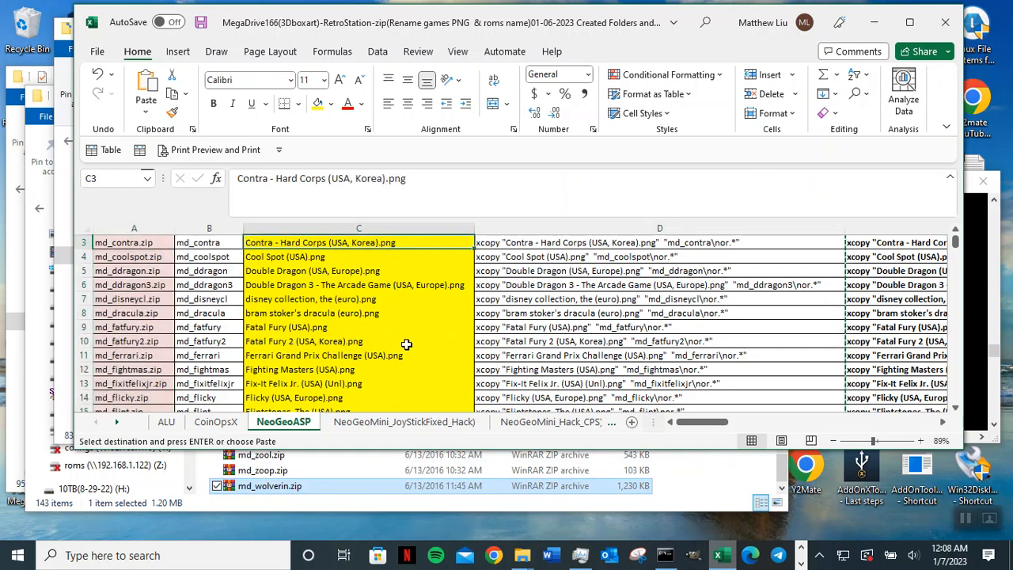
pyautogui.scroll(-3, 372, 332)
pyautogui.scroll(-3, 371, 327)
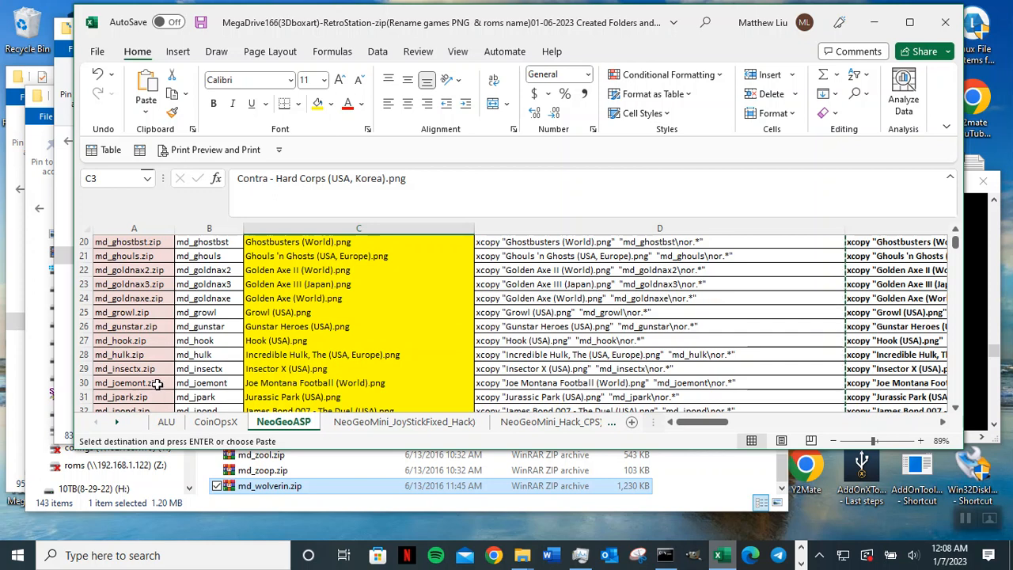
# - Switch back to the Wheel folder window and create a new text document in it
pyautogui.click(66, 121)
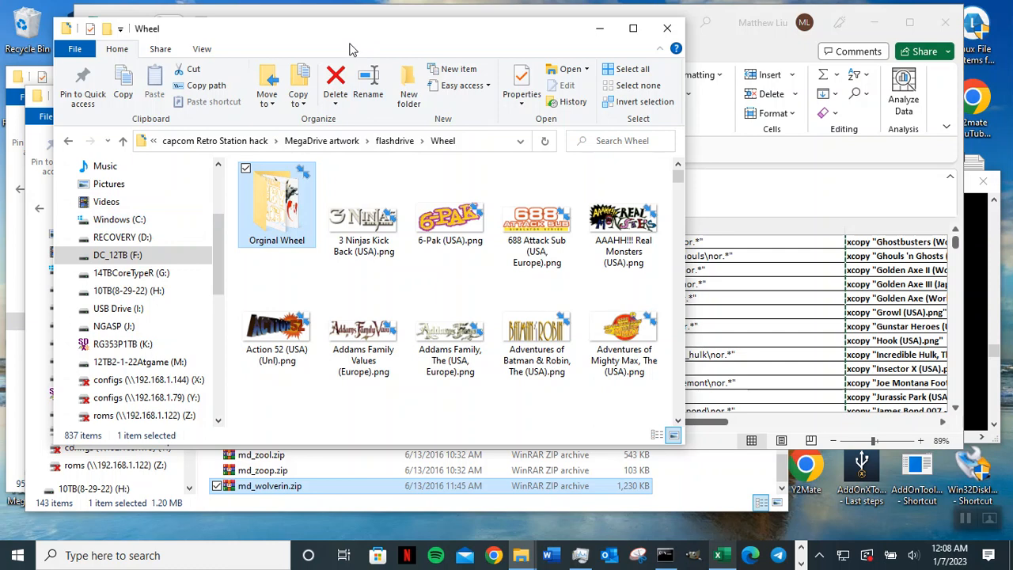
pyautogui.rightClick(409, 279)
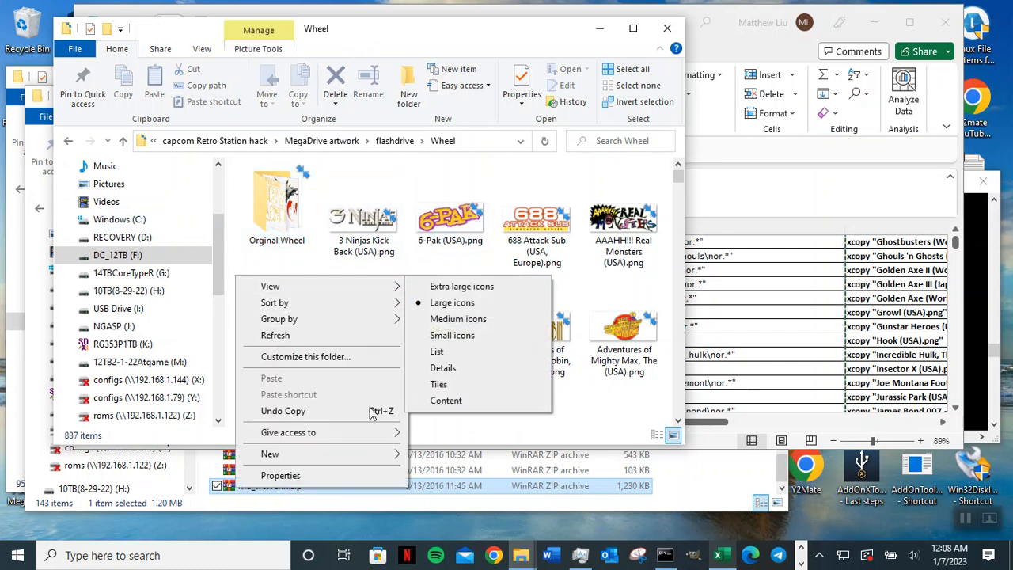
pyautogui.moveTo(362, 457)
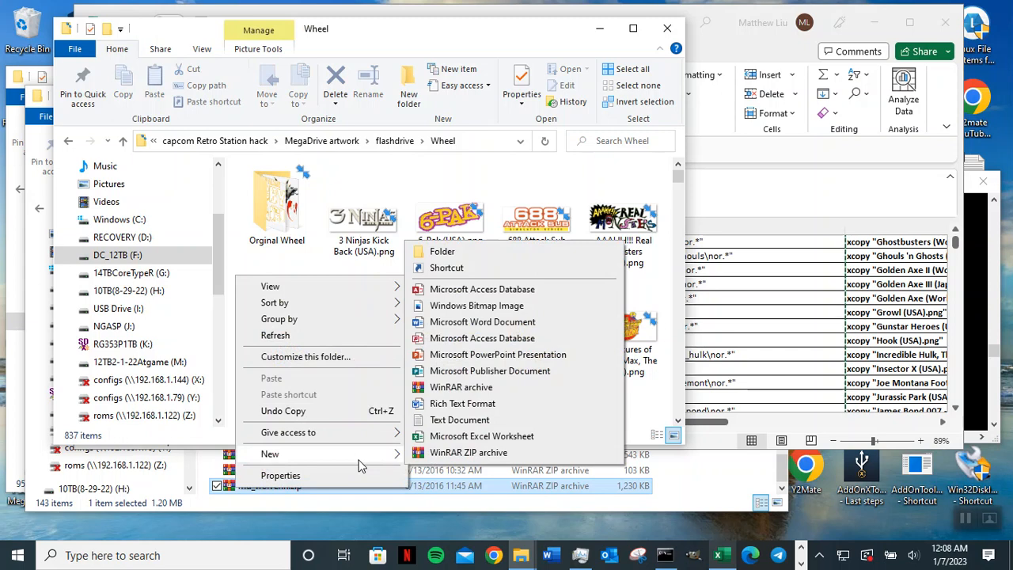
pyautogui.click(459, 420)
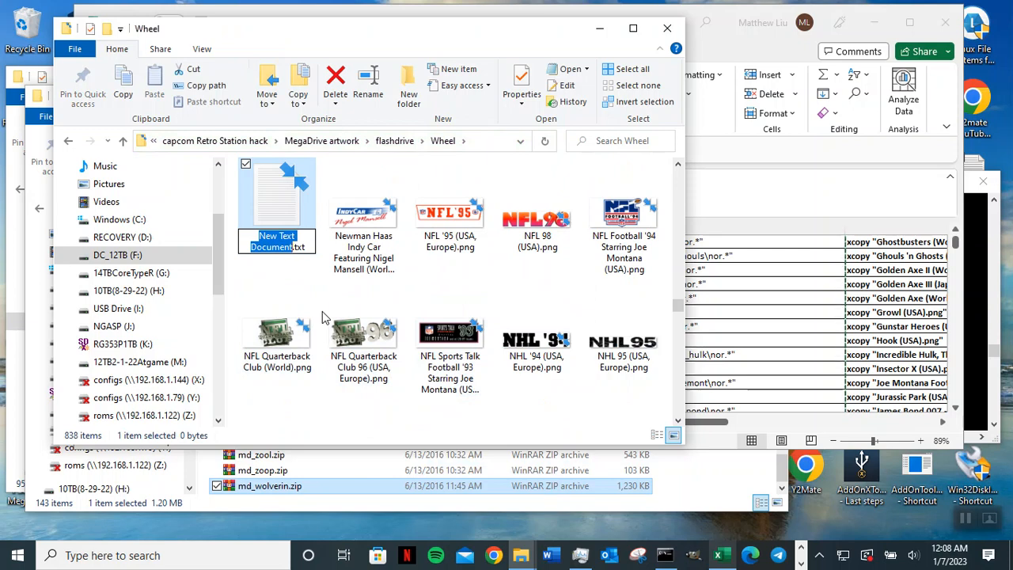
# - Name the new text document "copytoromfolderand renametoSEL.txt"
pyautogui.write('re')
pyautogui.press('BackSpace')
pyautogui.press('BackSpace')
pyautogui.write('copy')
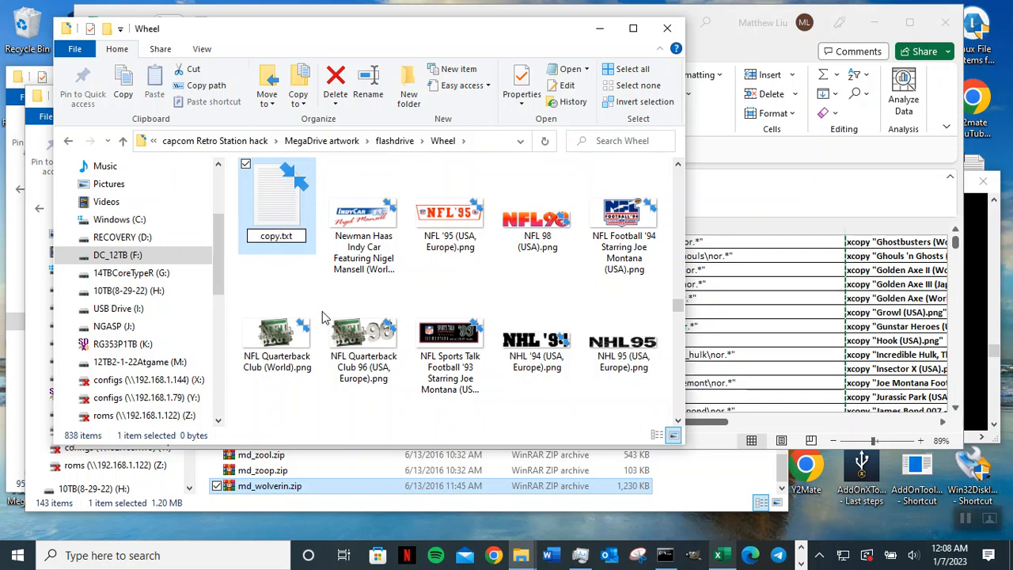
pyautogui.write('to')
pyautogui.write('roms')
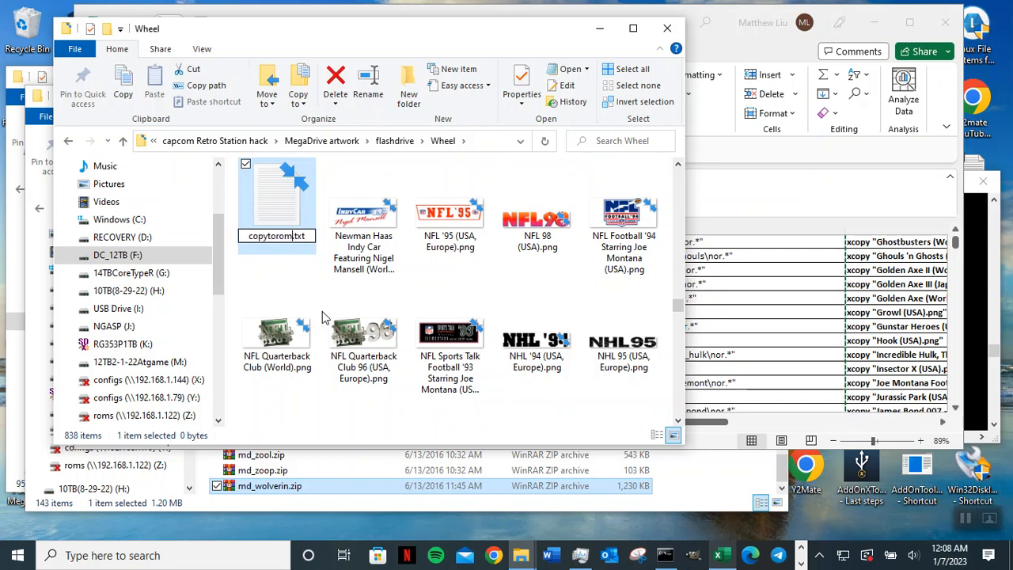
pyautogui.write('folder')
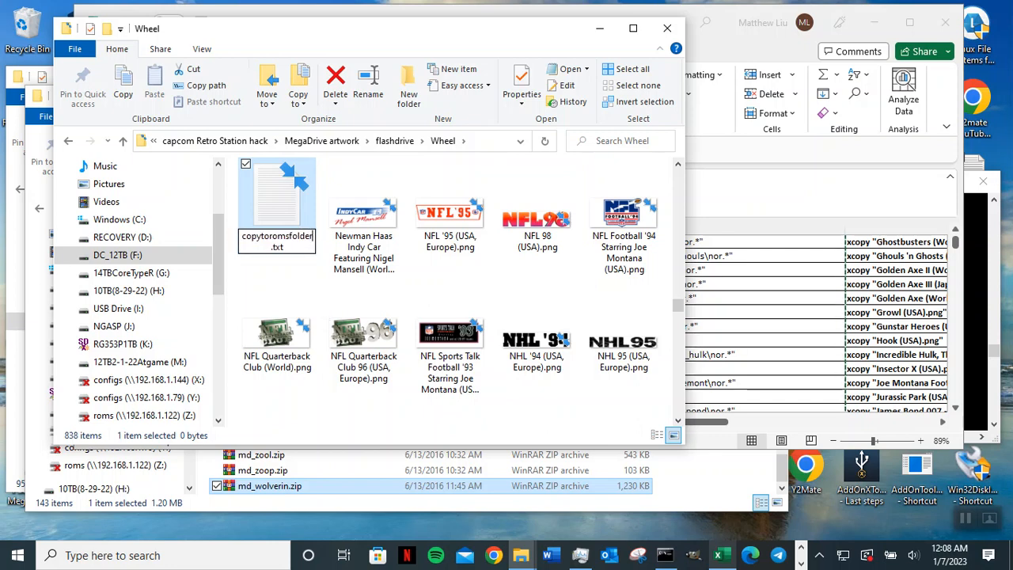
pyautogui.press('BackSpace')
pyautogui.press('BackSpace')
pyautogui.press('BackSpace')
pyautogui.press('BackSpace')
pyautogui.press('BackSpace')
pyautogui.press('BackSpace')
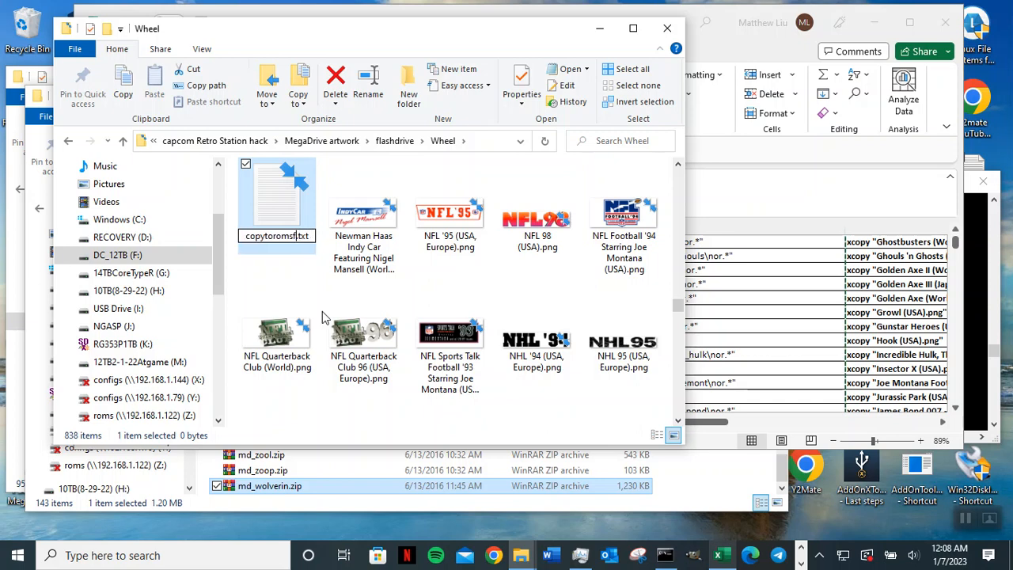
pyautogui.write('folder and re')
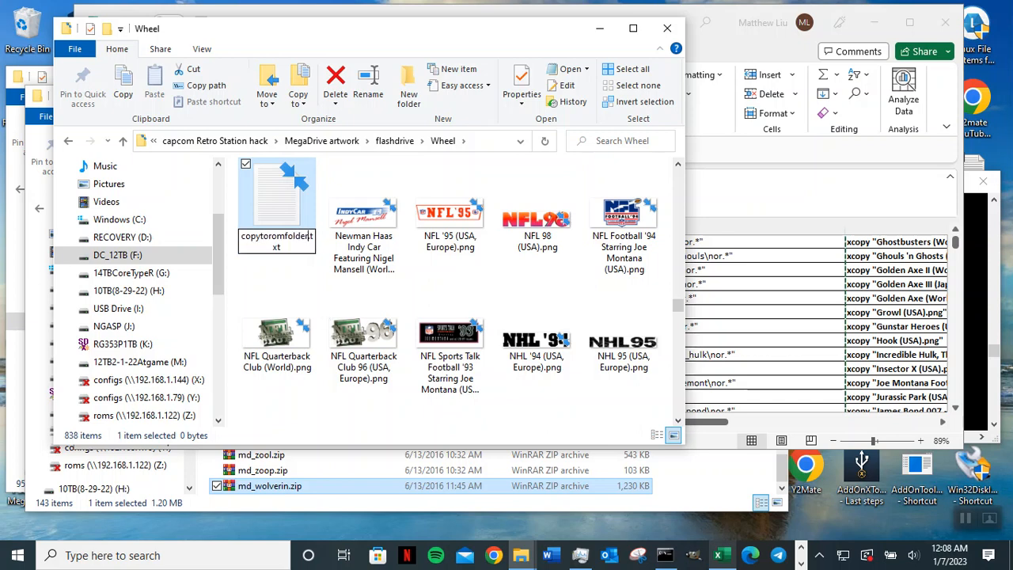
pyautogui.write('nametoSEL')
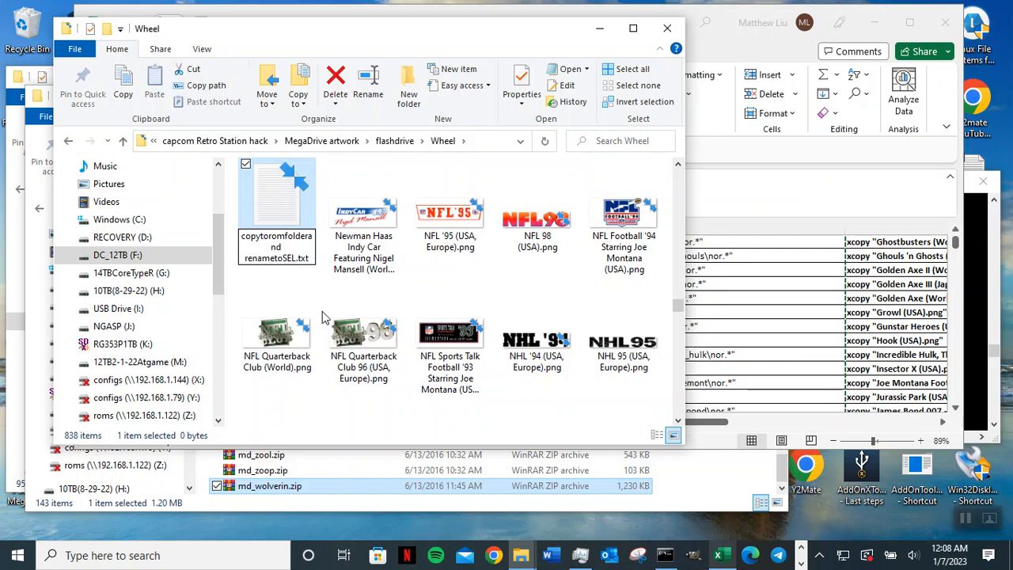
pyautogui.press('Return')
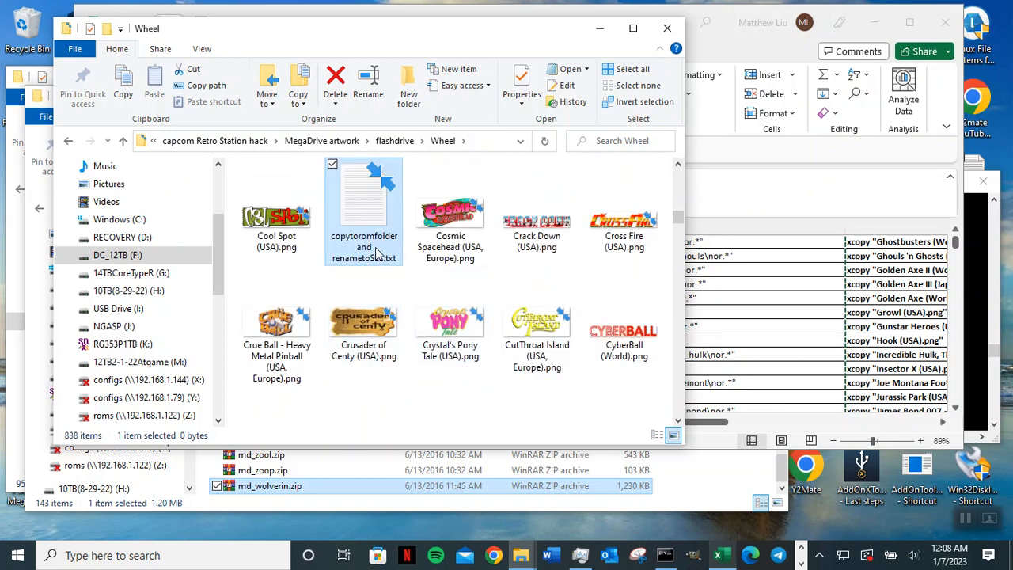
# - Paste the copied xcopy commands into the text file and delete the md_tmntru and md_tmntshj lines that have empty source names
pyautogui.doubleClick(368, 229)
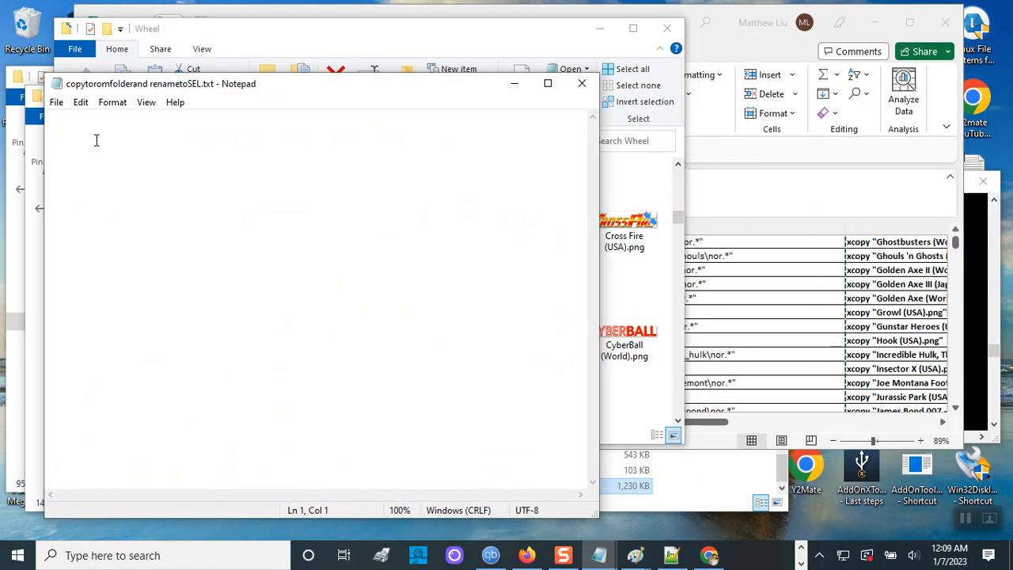
pyautogui.hotkey('ctrl', 'v')
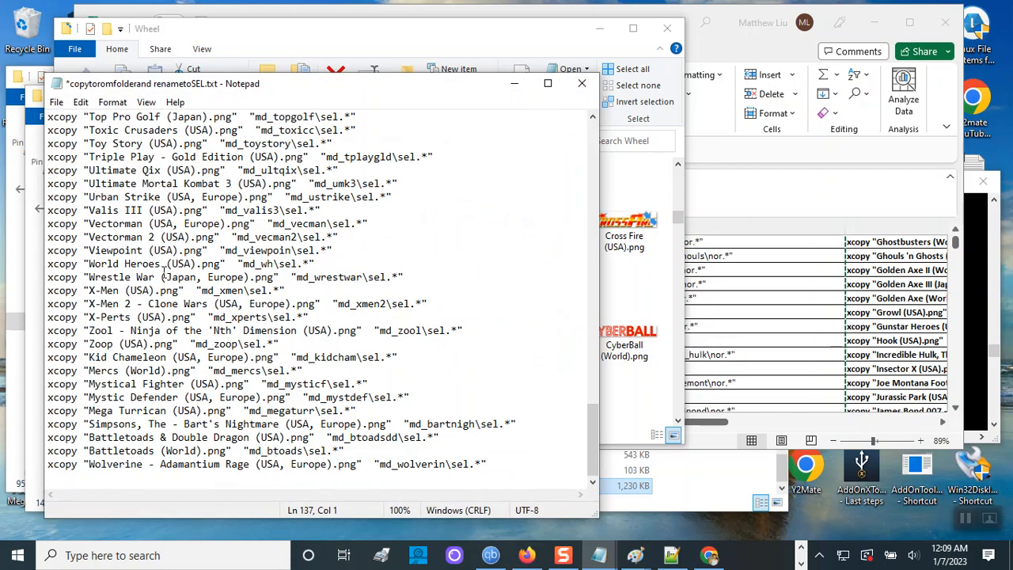
pyautogui.scroll(5, 164, 273)
pyautogui.moveTo(229, 251); pyautogui.dragTo(21, 237)
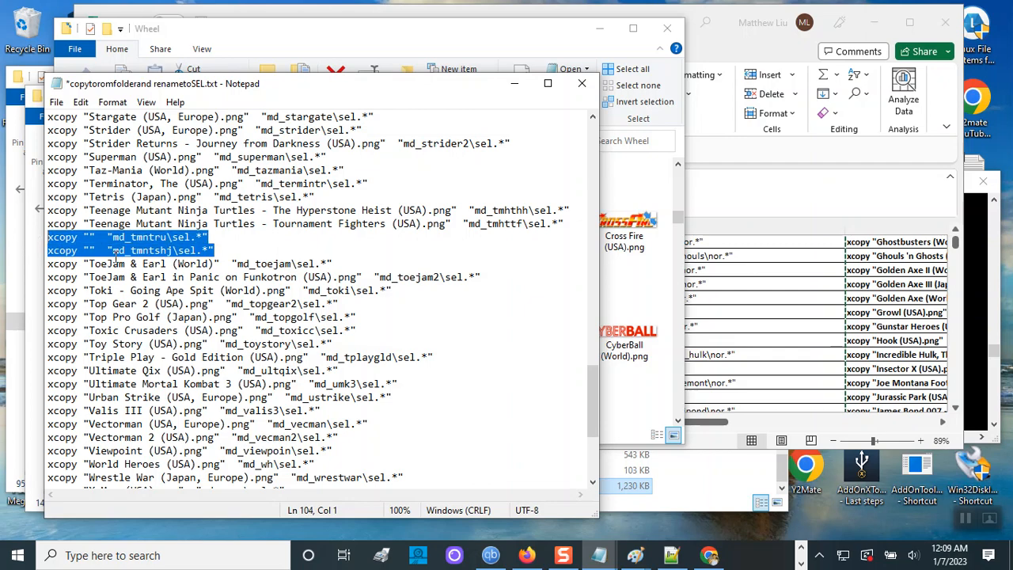
pyautogui.press('Delete')
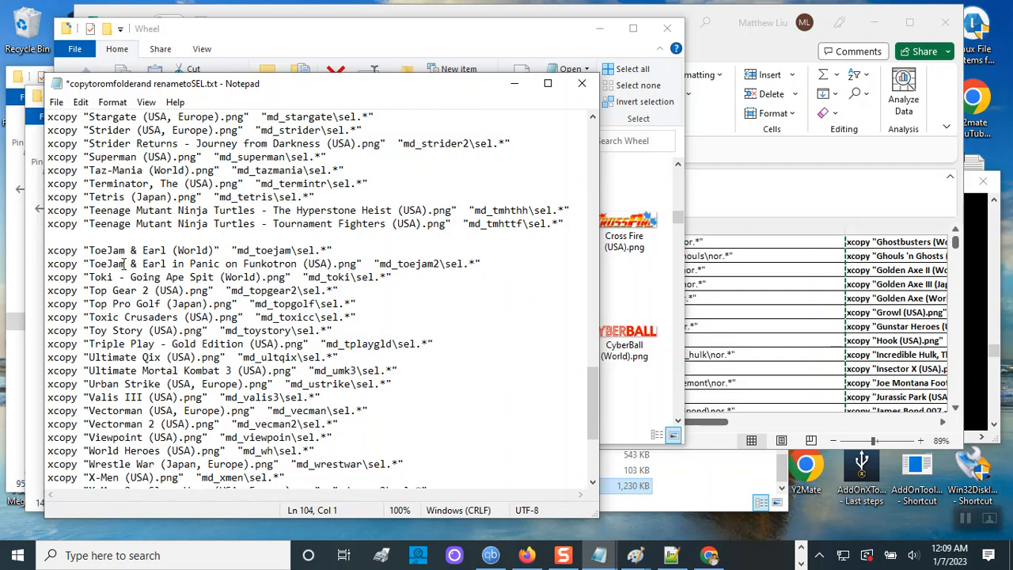
pyautogui.press('BackSpace')
# - Check the remaining xcopy lines up to the start of the file, and close it with its changes saved
pyautogui.scroll(8, 317, 317)
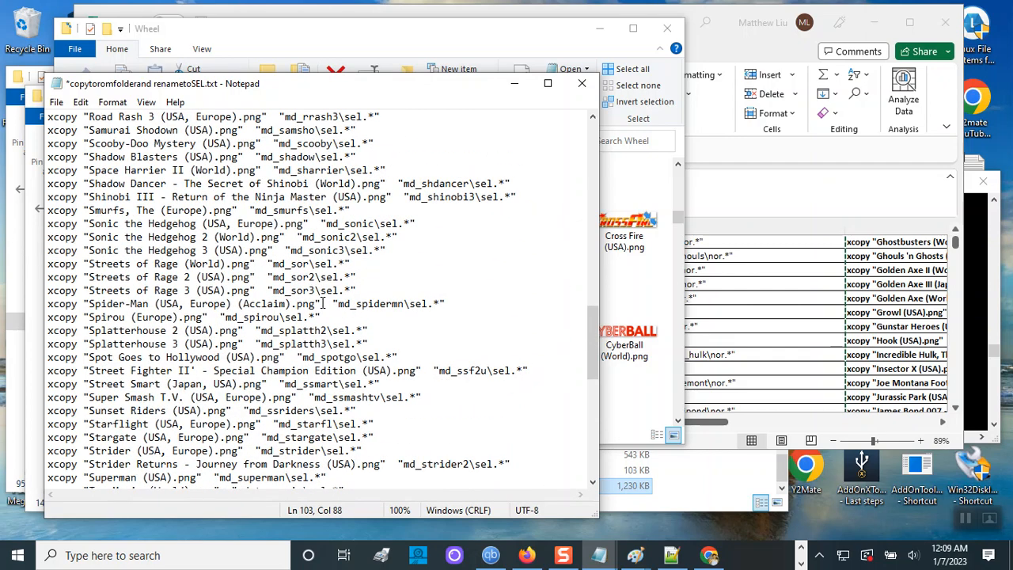
pyautogui.scroll(20, 322, 303)
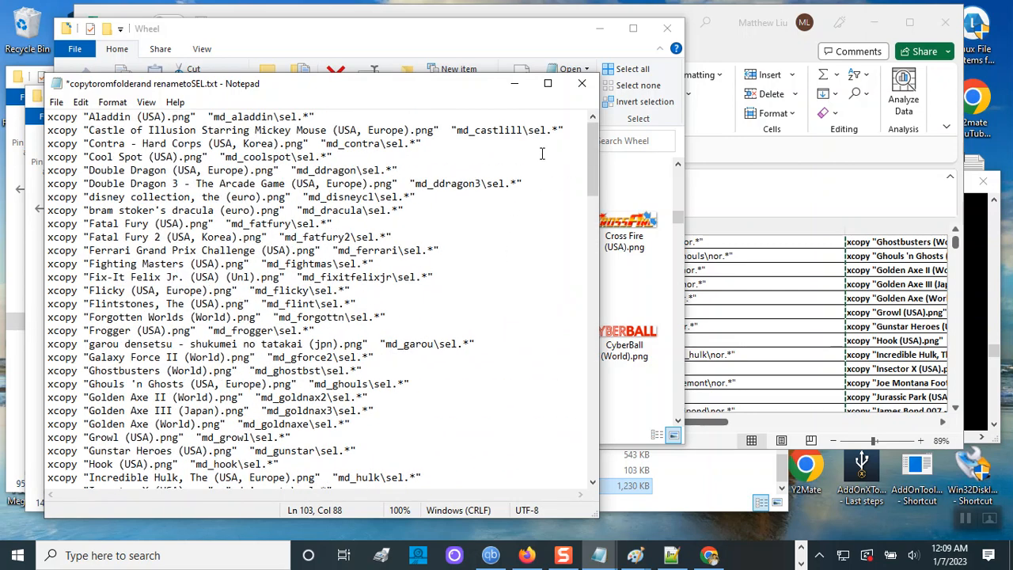
pyautogui.click(583, 87)
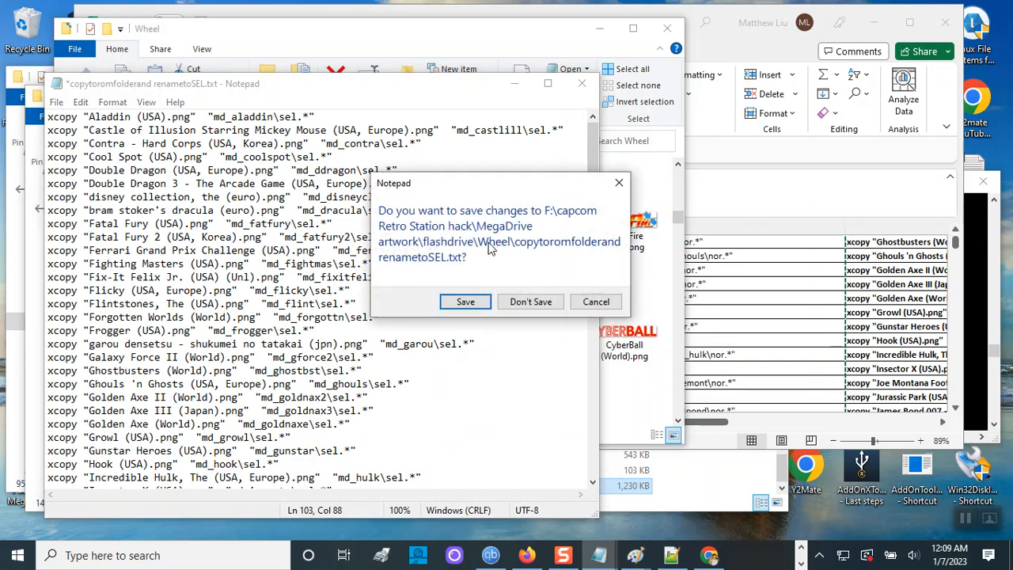
pyautogui.click(447, 306)
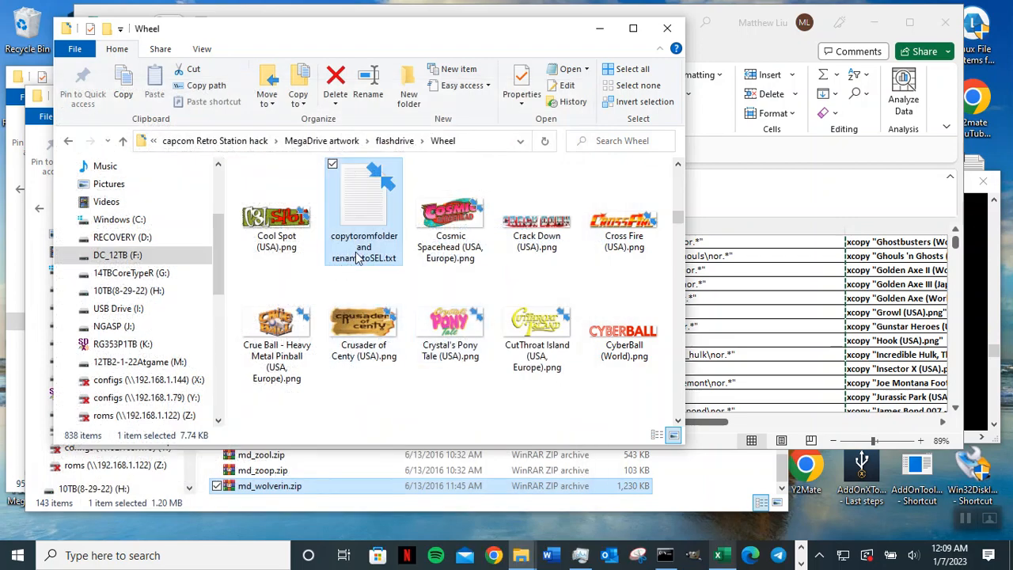
# - Change the extension of the copytoromfolderand renametoSEL file from .txt to .bat and accept the extension change
pyautogui.click(389, 263)
pyautogui.click(397, 260)
pyautogui.press('BackSpace')
pyautogui.press('BackSpace')
pyautogui.press('BackSpace')
pyautogui.write('bat')
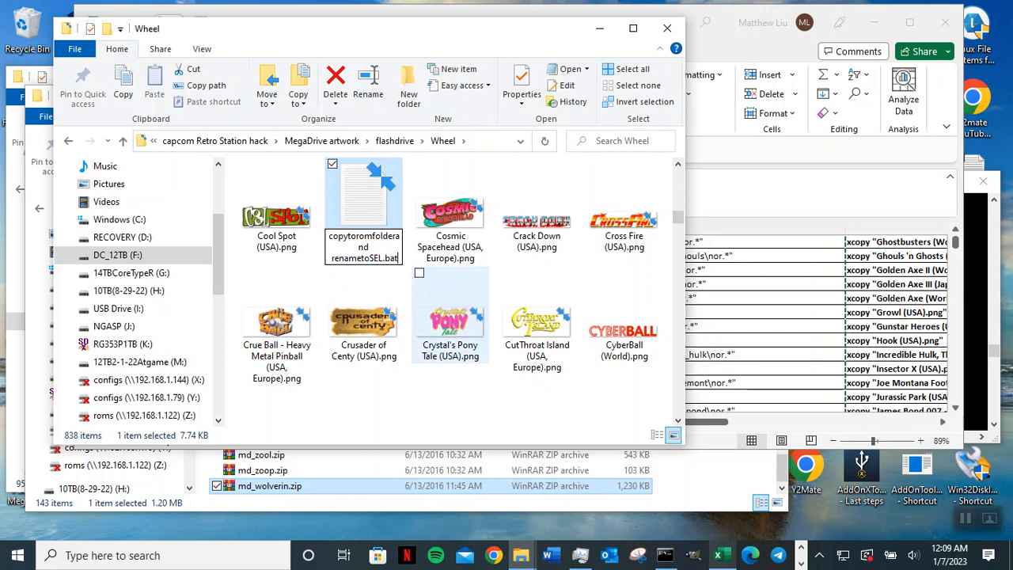
pyautogui.press('Return')
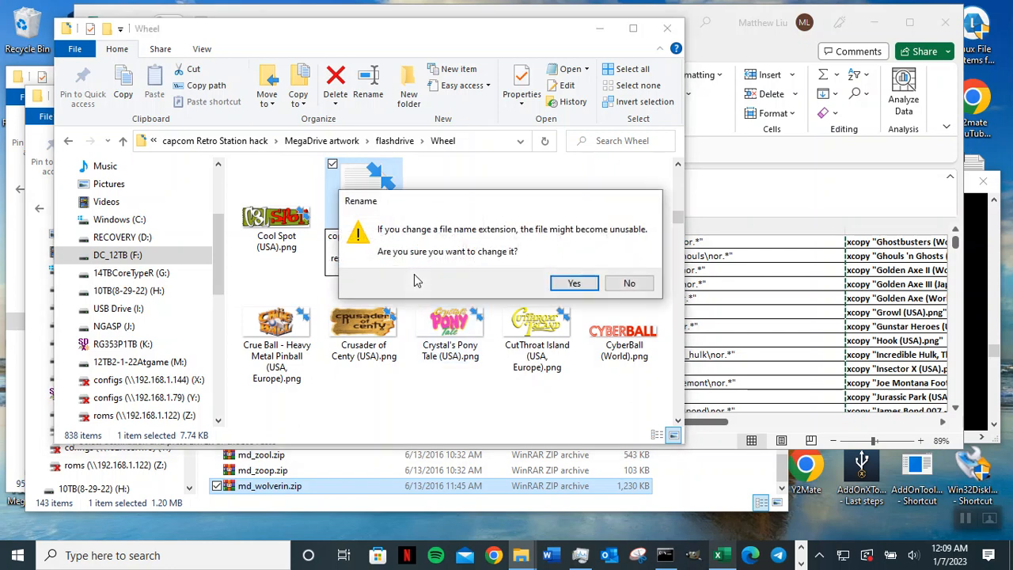
pyautogui.click(575, 282)
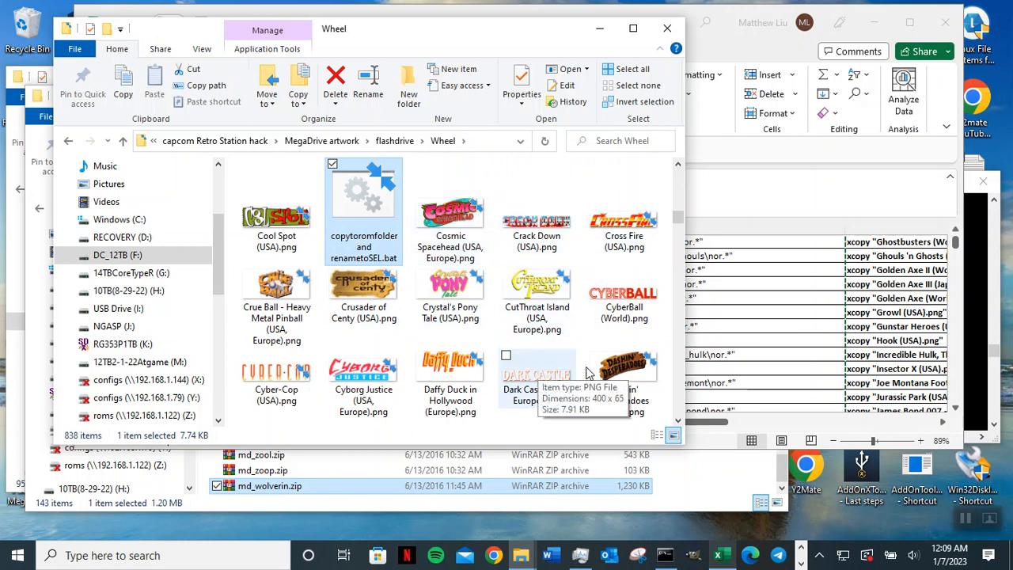
# - Copy the Wheel folder's path and change the Command Prompt's working directory to it with cd
pyautogui.click(486, 142)
pyautogui.rightClick(385, 142)
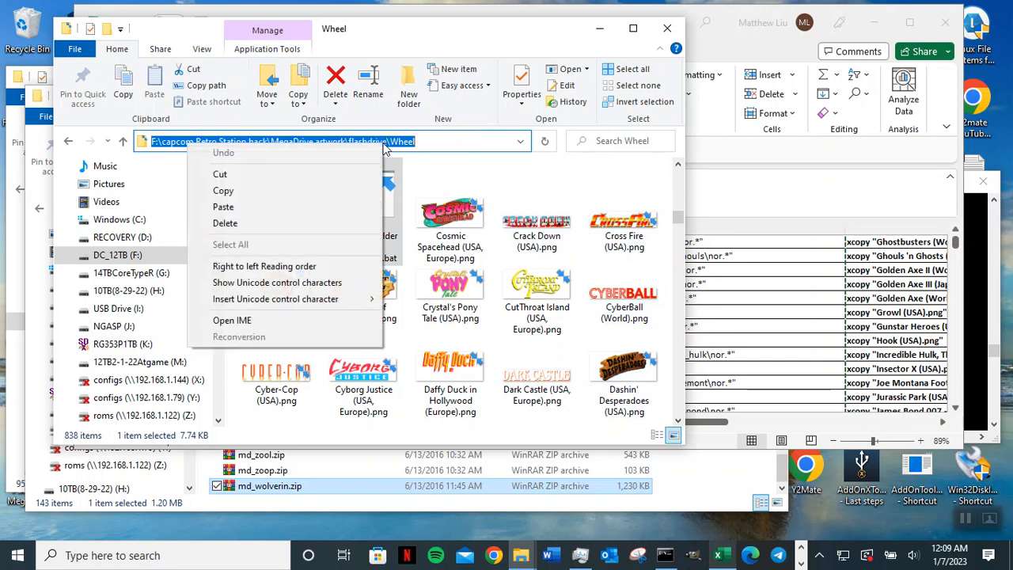
pyautogui.click(320, 201)
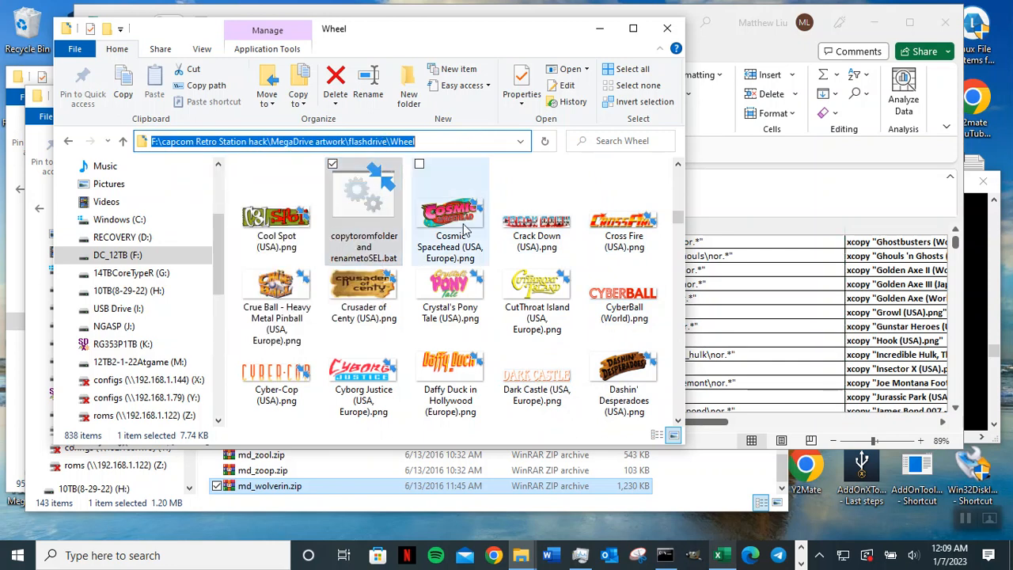
pyautogui.click(981, 305)
pyautogui.scroll(-3, 597, 409)
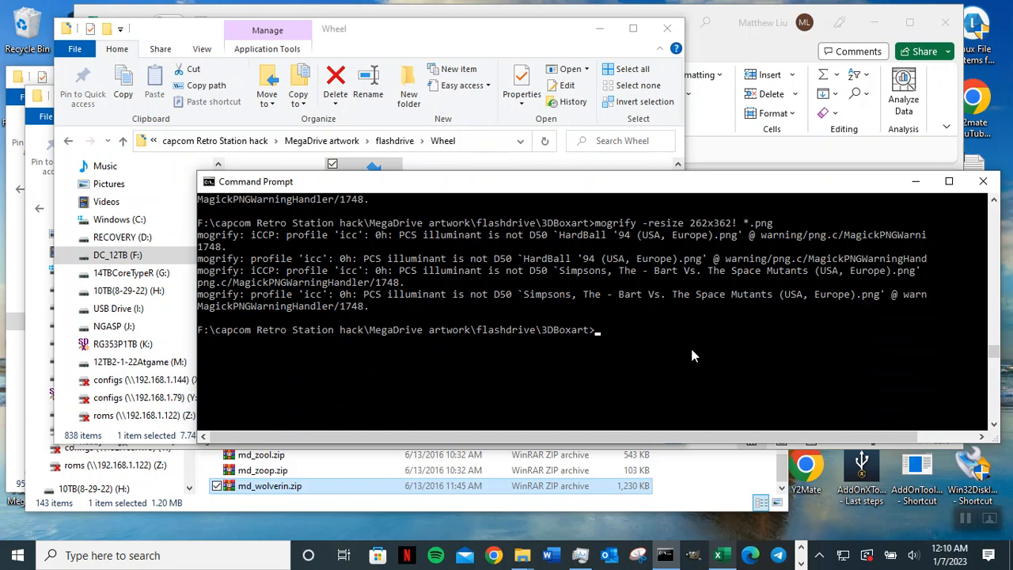
pyautogui.write('cd')
pyautogui.hotkey('ctrl', 'v')
pyautogui.press('Return')
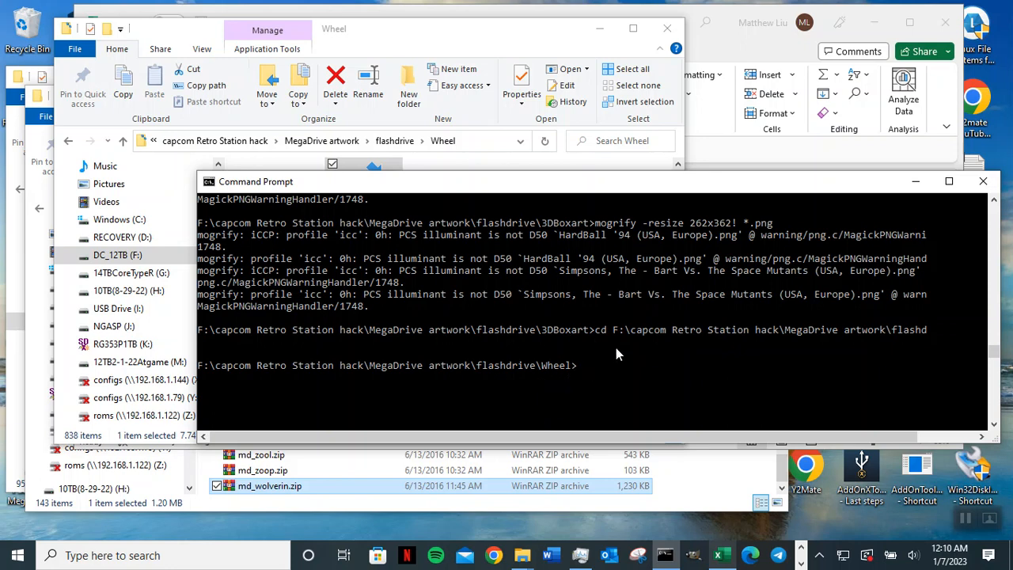
# - Recall the earlier mogrify command, change its height to 124 and run "mogrify -resize 262x124! *.png" on the Wheel images
pyautogui.press('Up')
pyautogui.press('Up')
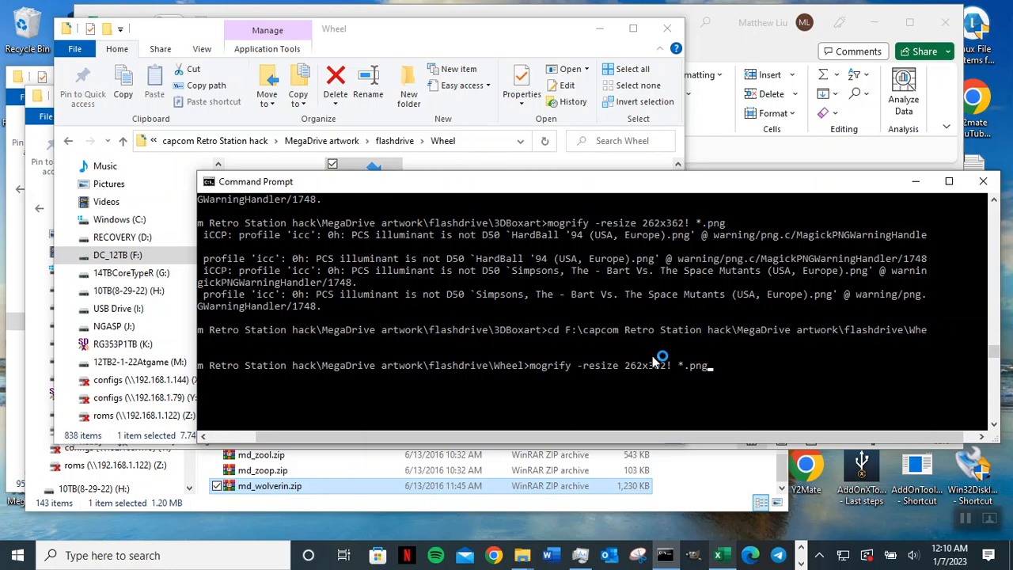
pyautogui.press('Left')
pyautogui.press('Left')
pyautogui.press('Left')
pyautogui.press('Left')
pyautogui.press('Left')
pyautogui.press('Left')
pyautogui.press('Left')
pyautogui.press('BackSpace')
pyautogui.press('BackSpace')
pyautogui.press('BackSpace')
pyautogui.write('124')
pyautogui.click(738, 364)
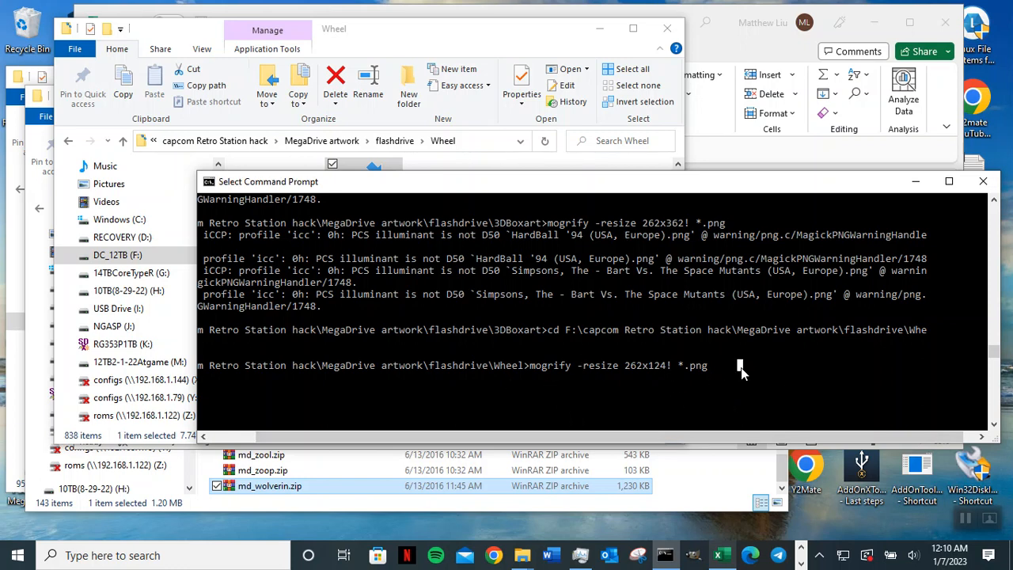
pyautogui.press('Right')
pyautogui.press('Right')
pyautogui.press('Right')
pyautogui.press('Right')
pyautogui.press('Right')
pyautogui.press('Right')
pyautogui.press('Right')
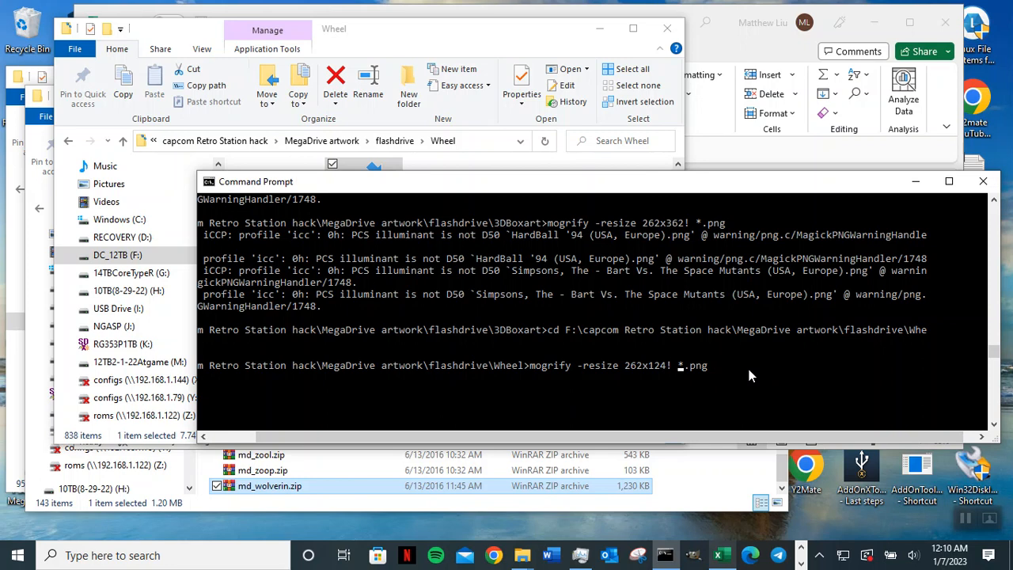
pyautogui.press('Return')
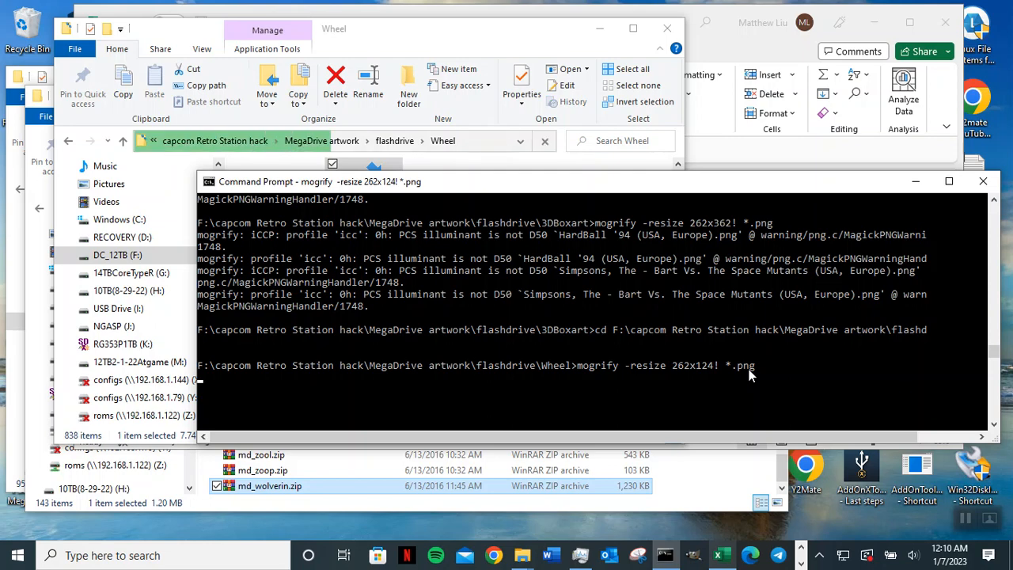
# - Switch to the Excel workbook and save it
pyautogui.click(744, 52)
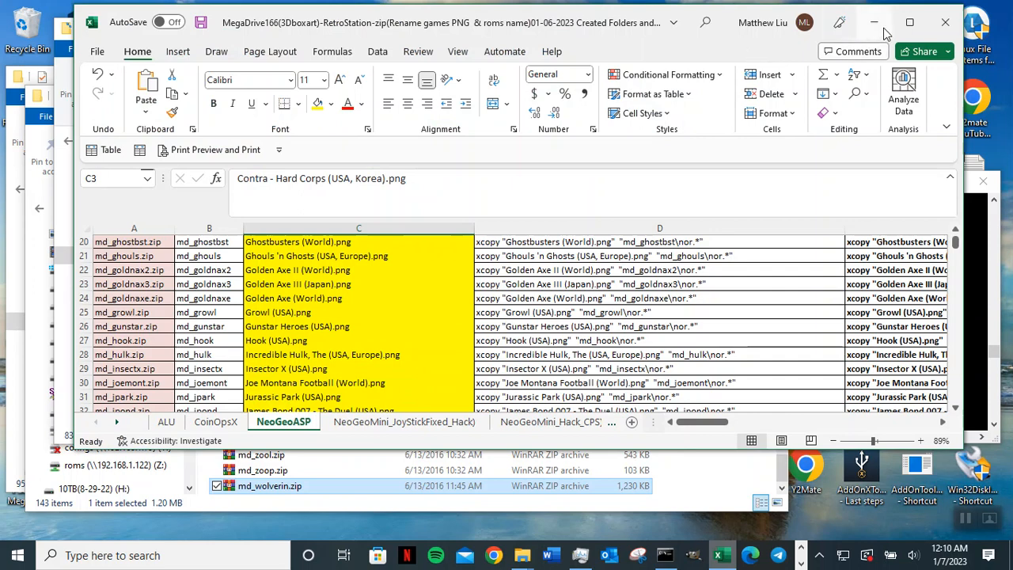
pyautogui.click(203, 22)
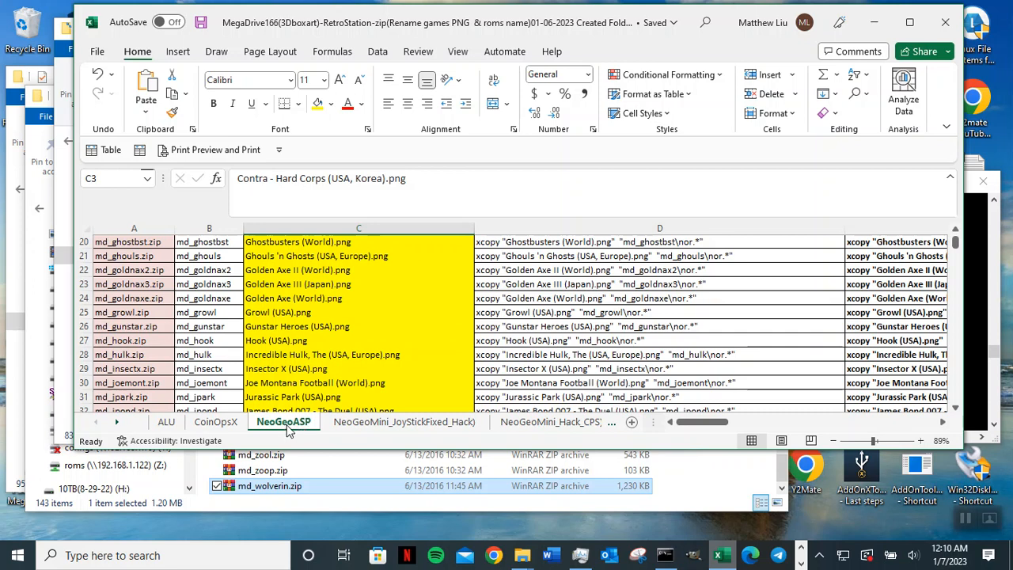
# - Rename the NeoGeoASP sheet to CapcomRetroStation, save the workbook and minimize it
pyautogui.rightClick(287, 425)
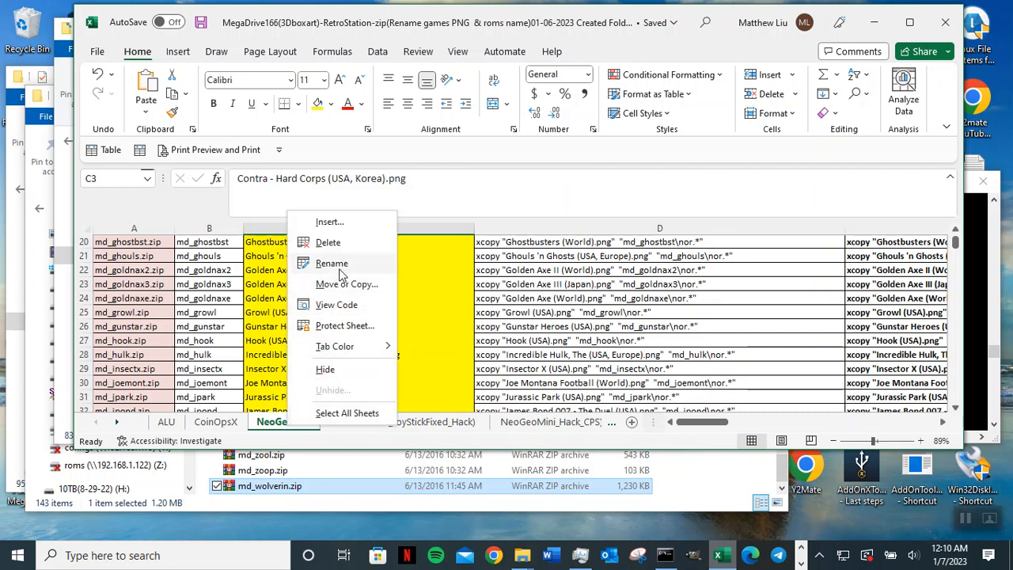
pyautogui.click(331, 264)
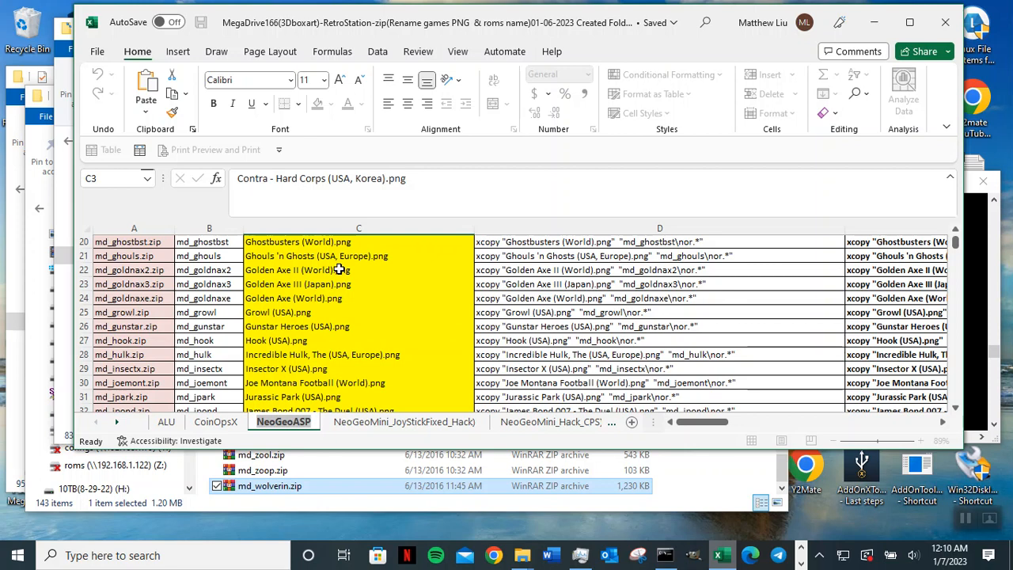
pyautogui.write('Ca')
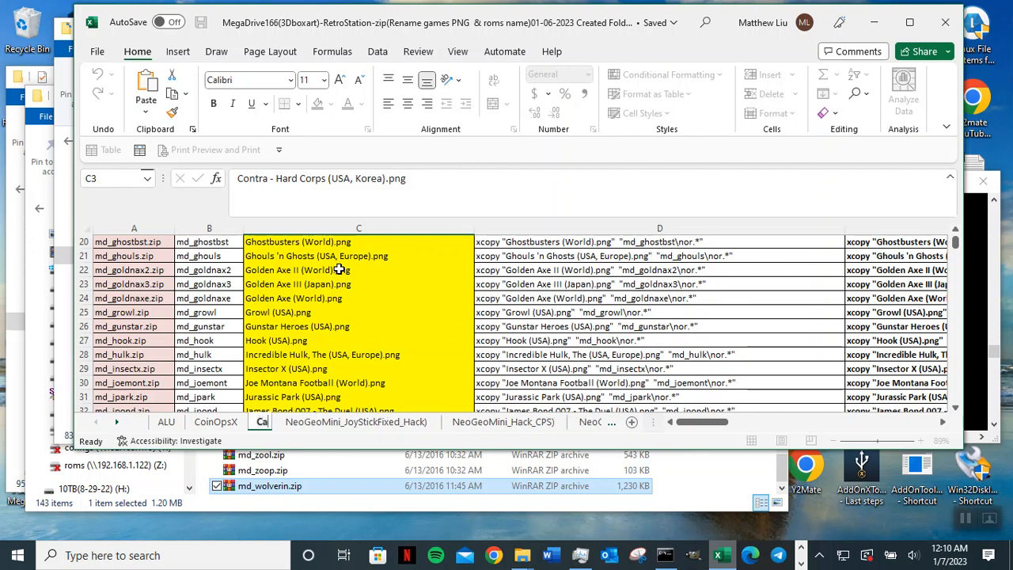
pyautogui.write('pcom')
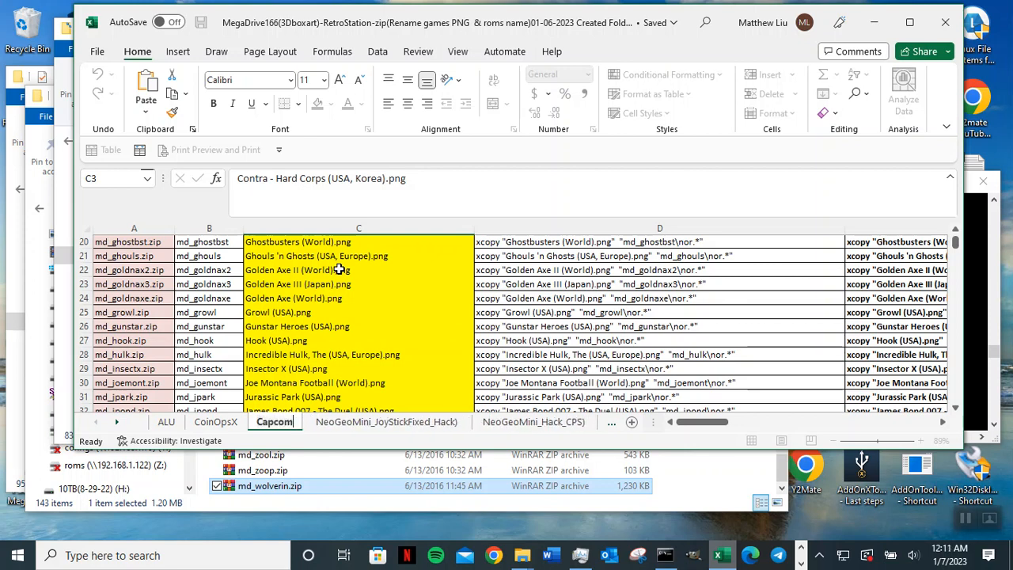
pyautogui.write('Retro')
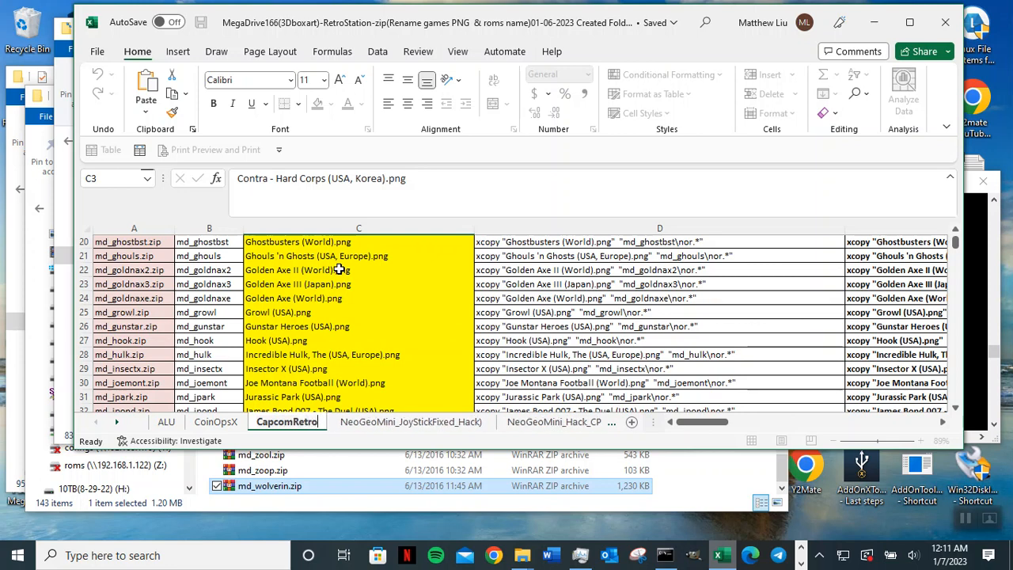
pyautogui.write('Station')
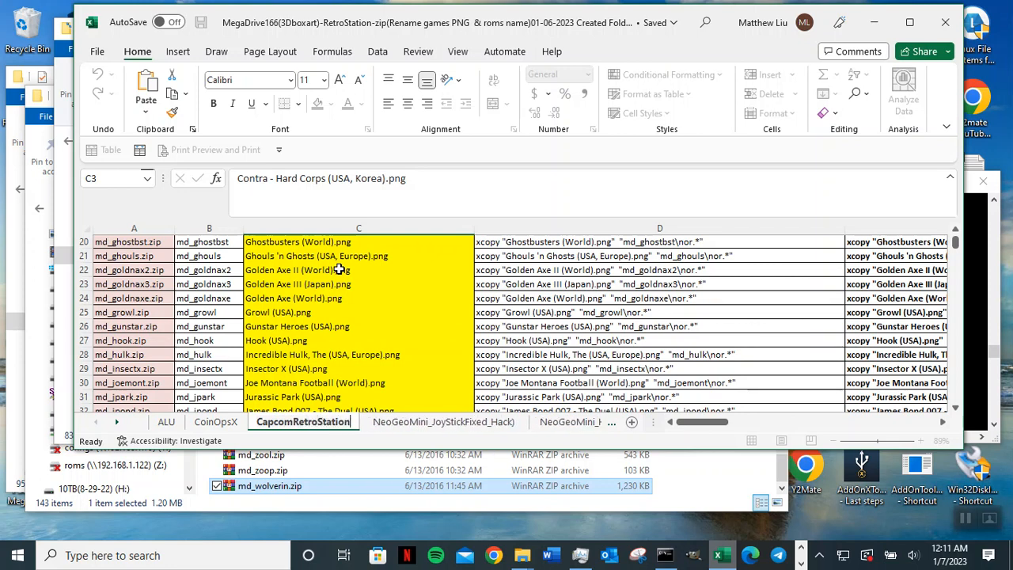
pyautogui.press('Return')
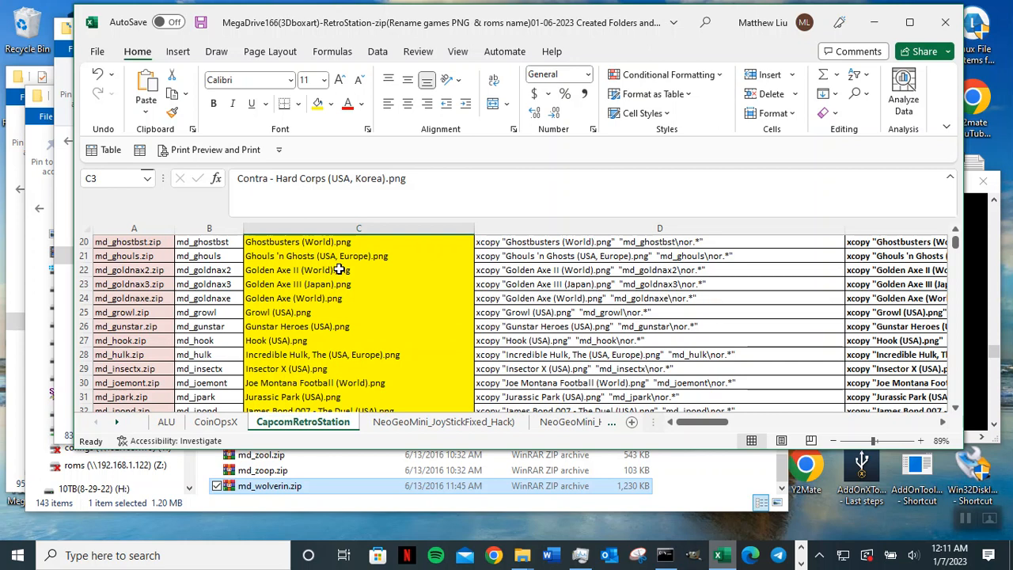
pyautogui.click(201, 24)
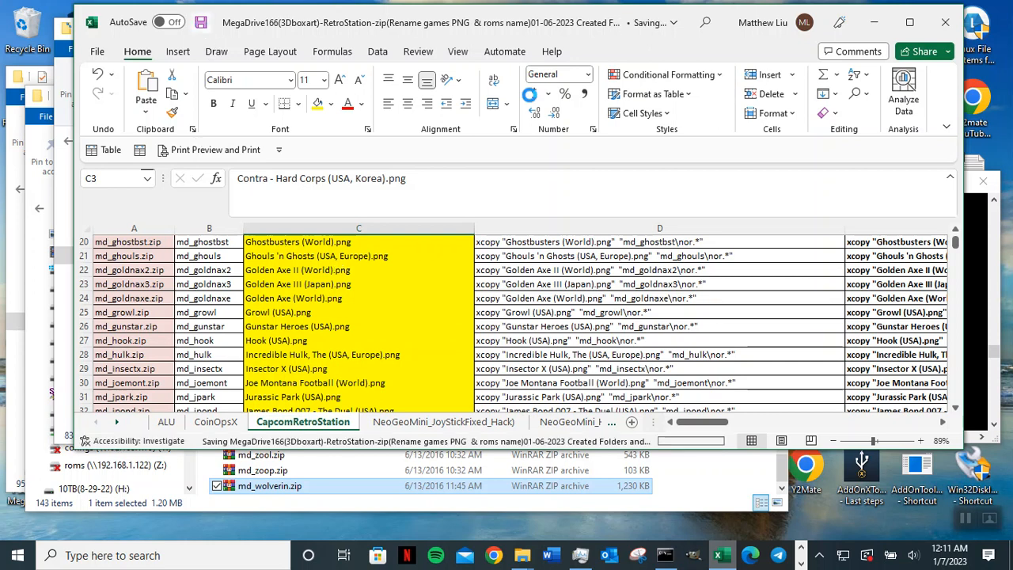
pyautogui.click(876, 25)
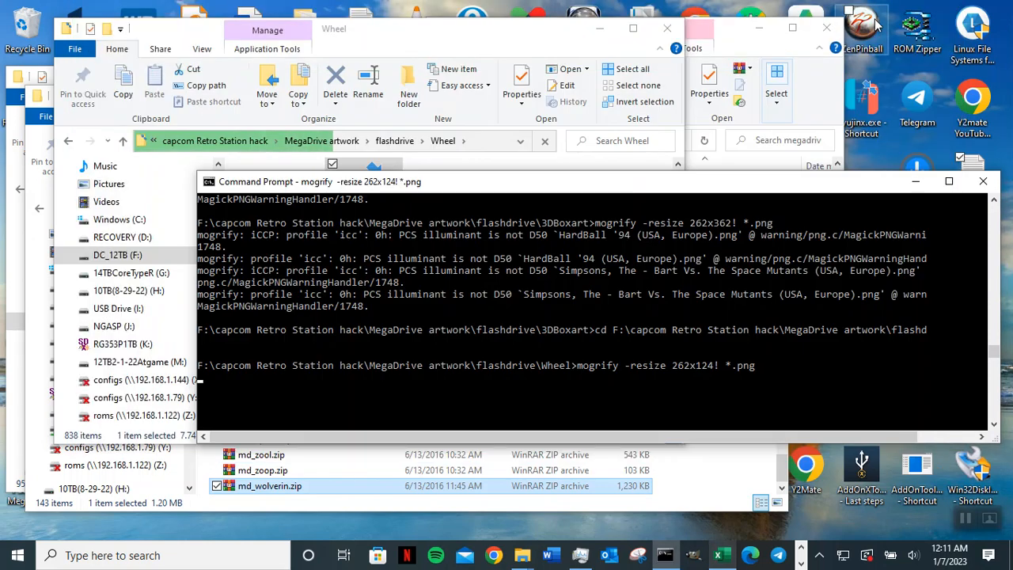
# - Open the 3DBoxart folder inside flashdrive, widen its window and sort the contents by type in descending order
pyautogui.click(528, 41)
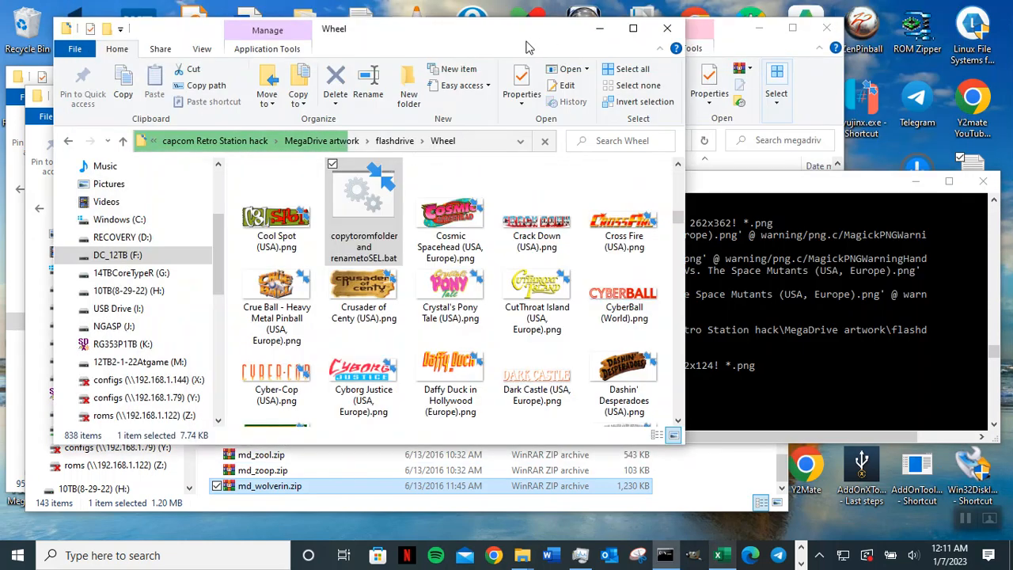
pyautogui.click(392, 144)
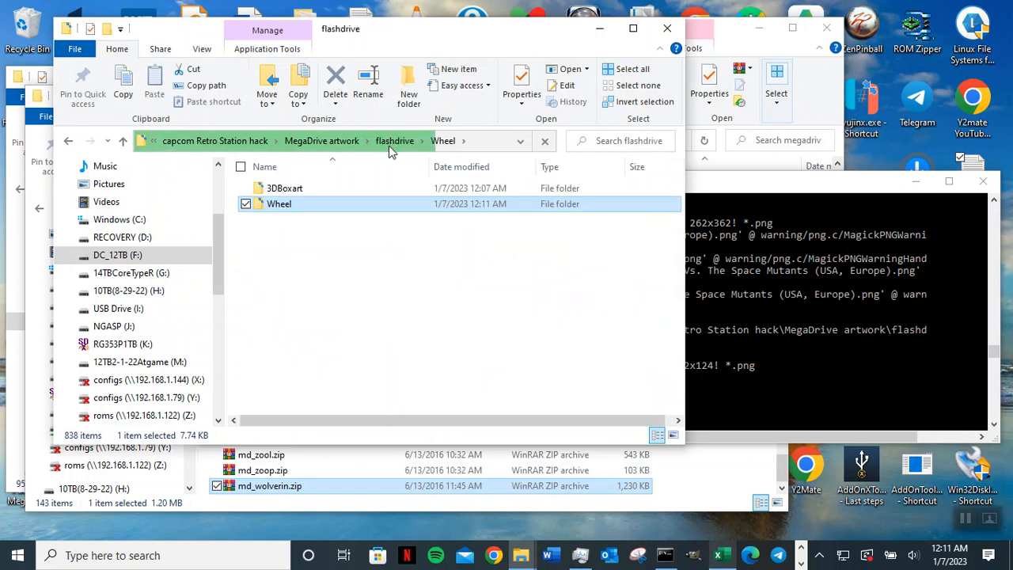
pyautogui.click(286, 188)
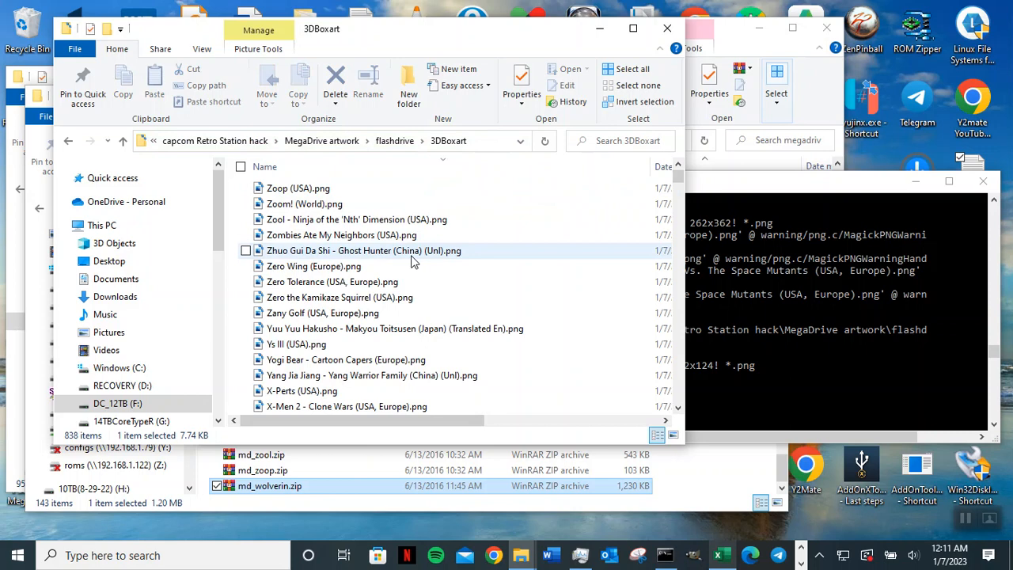
pyautogui.click(497, 143)
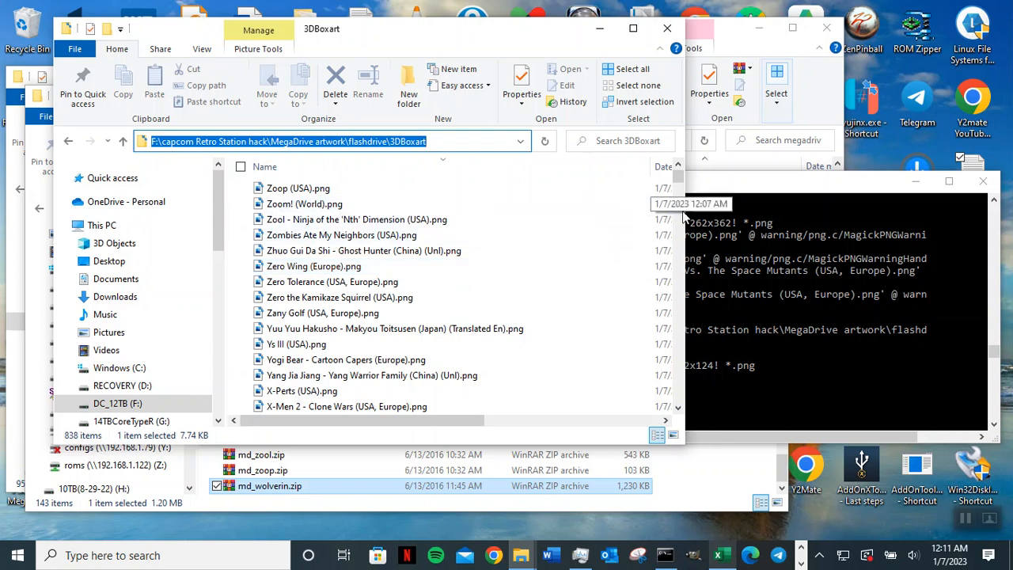
pyautogui.moveTo(689, 205); pyautogui.dragTo(877, 205)
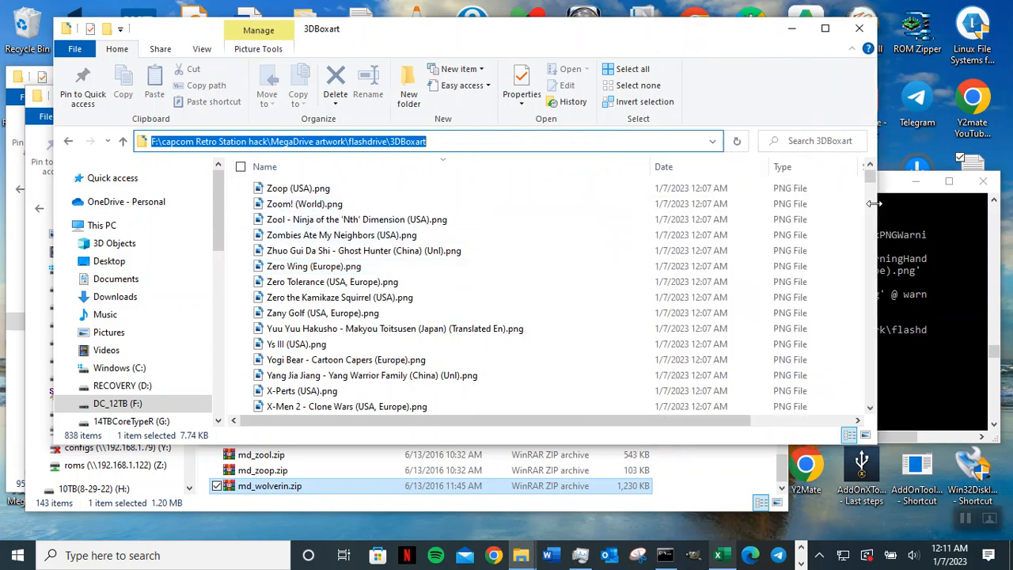
pyautogui.click(798, 174)
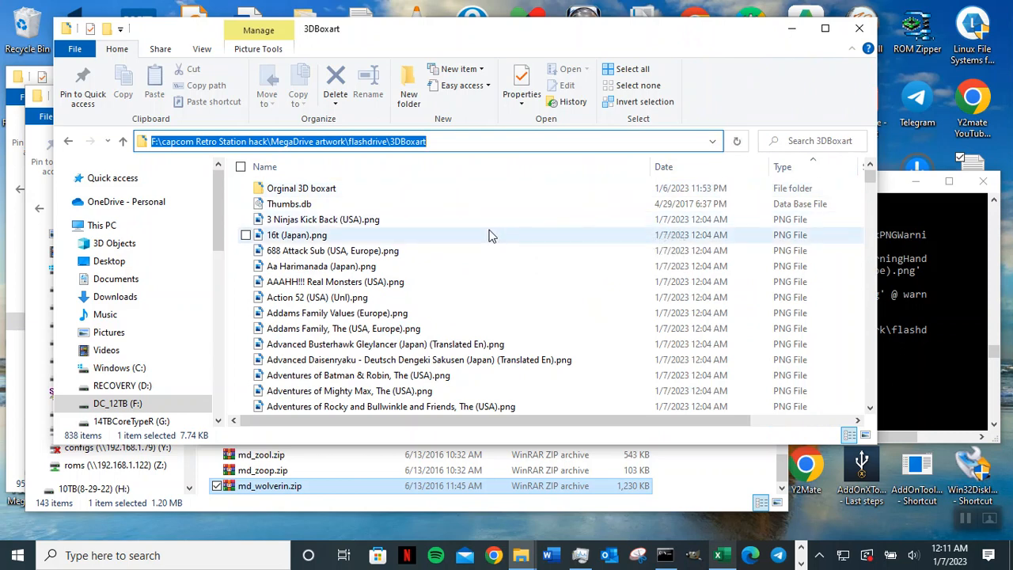
pyautogui.click(459, 204)
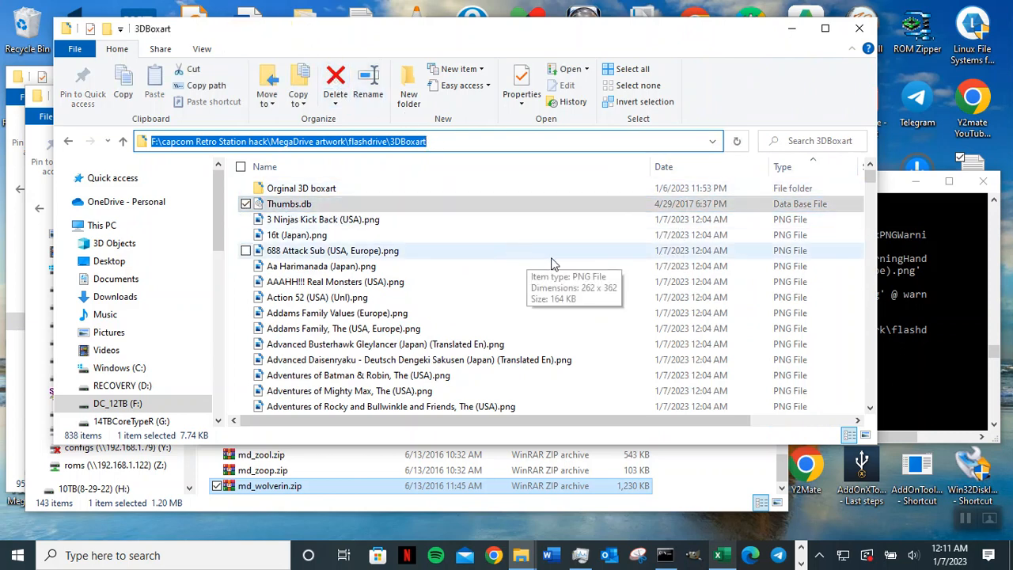
pyautogui.click(804, 170)
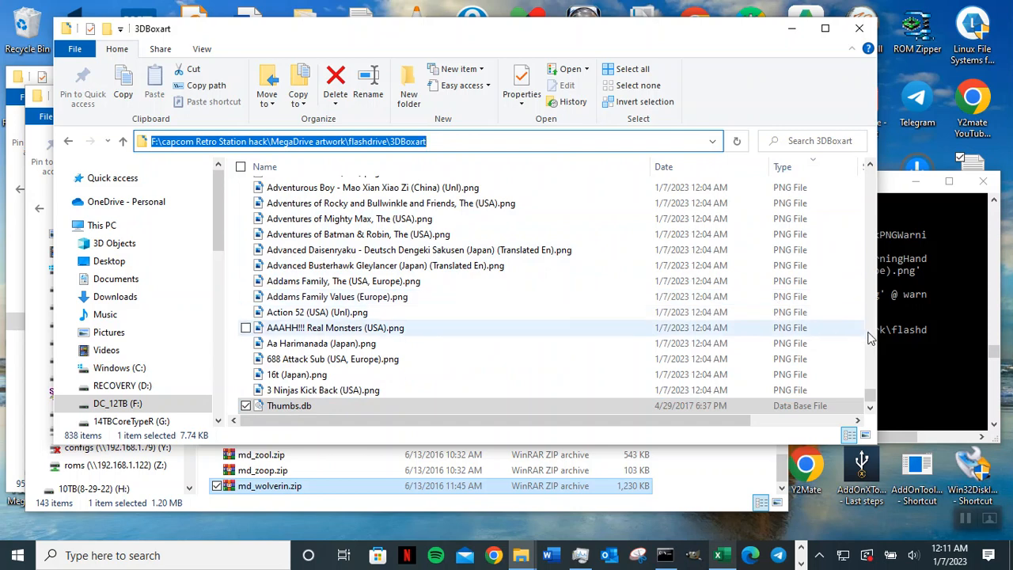
pyautogui.scroll(2, 865, 339)
pyautogui.moveTo(862, 200); pyautogui.dragTo(871, 173)
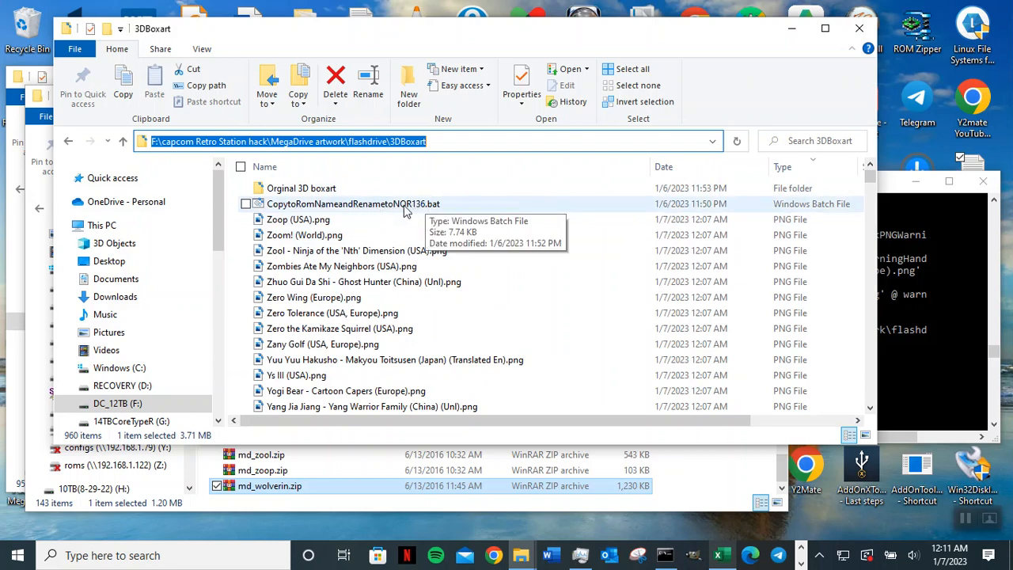
# - Rename the batch file in the 3DBoxart folder to CopytoRomNameandRenametoNOR134.bat and run it
pyautogui.click(429, 205)
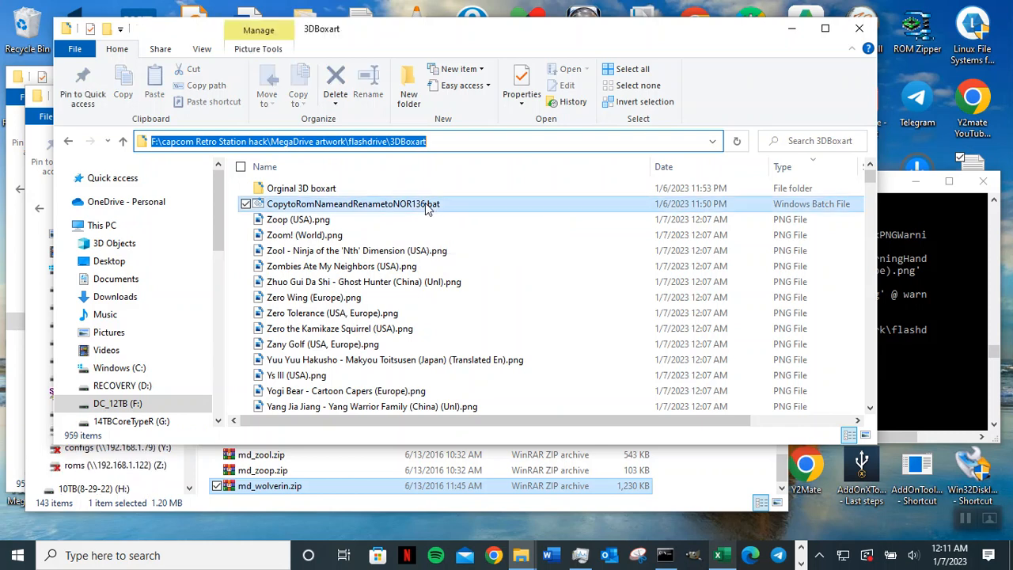
pyautogui.click(426, 205)
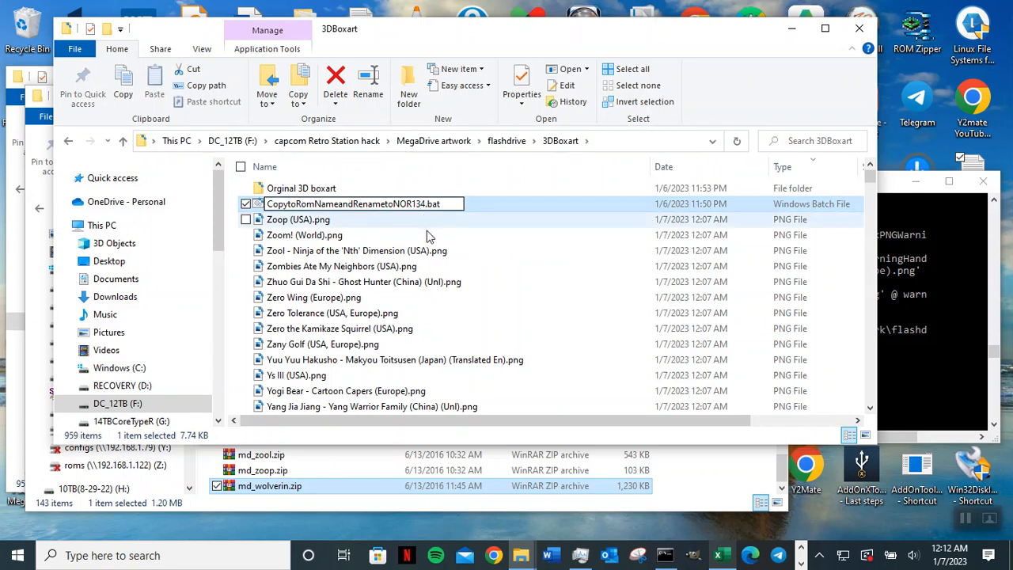
pyautogui.click(477, 204)
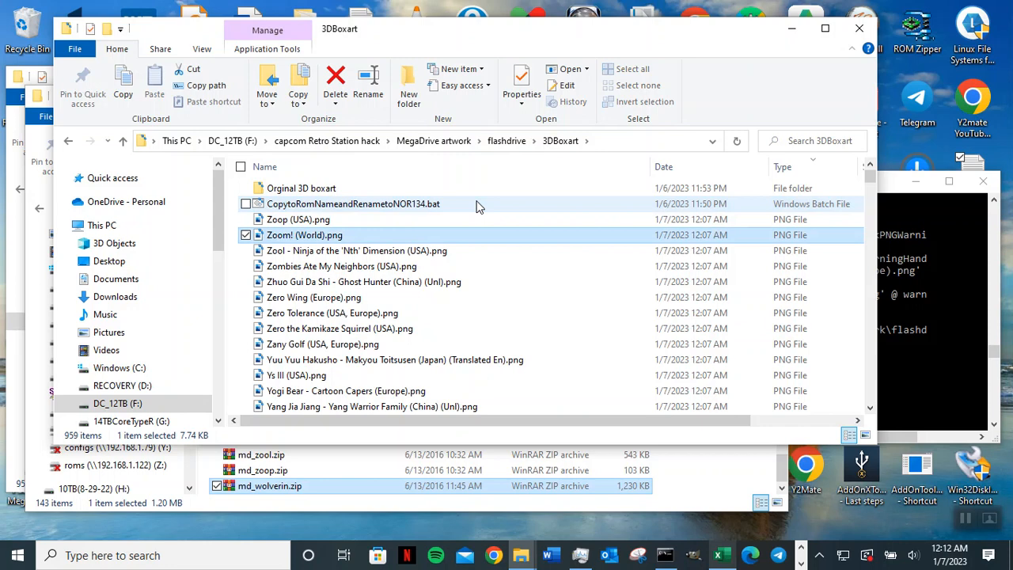
pyautogui.doubleClick(478, 205)
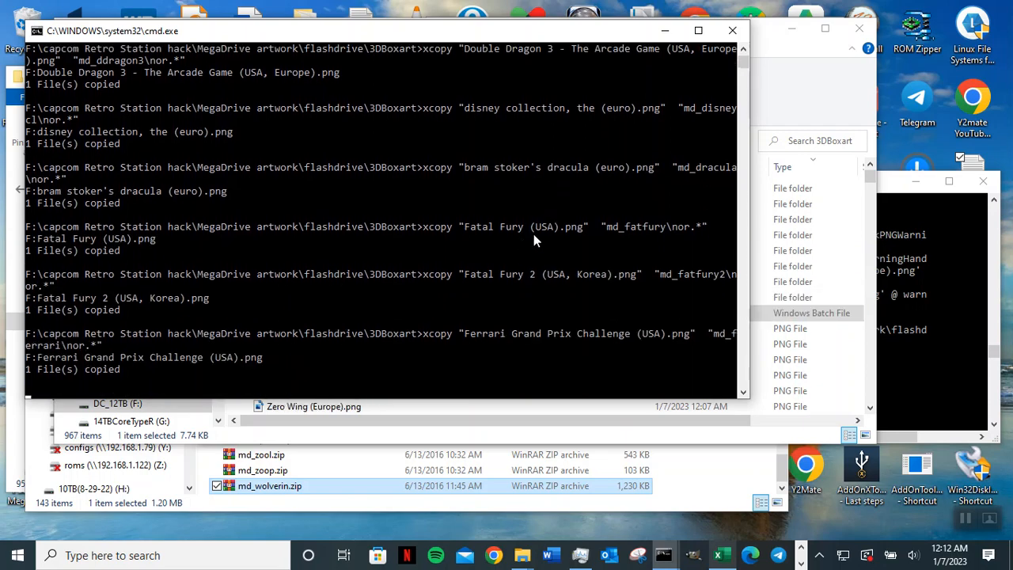
# - Move the running console window clear of the file list and display the 3DBoxart folder with large icons
pyautogui.moveTo(462, 37); pyautogui.dragTo(490, 355)
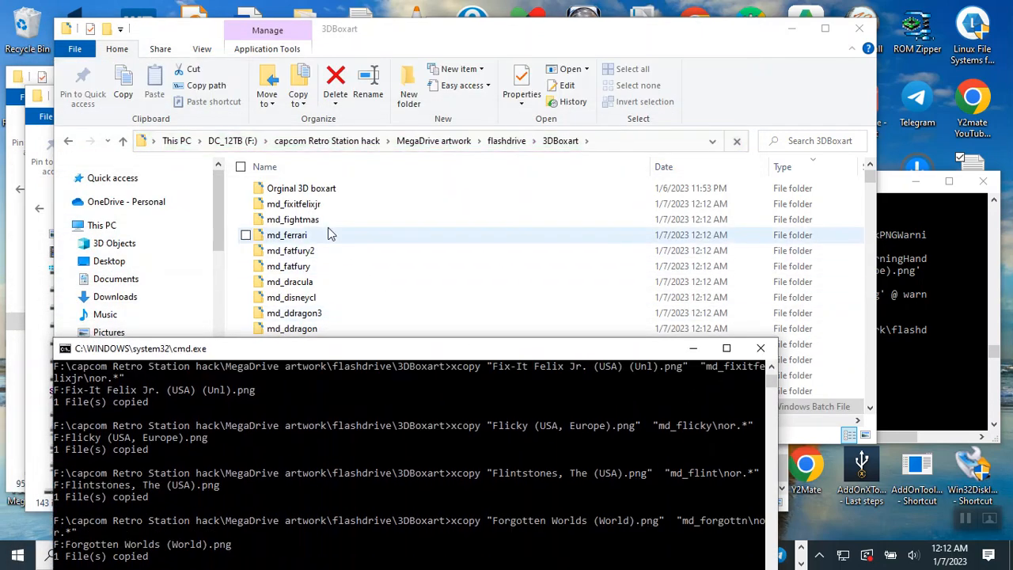
pyautogui.click(468, 230)
pyautogui.rightClick(468, 229)
pyautogui.rightClick(492, 230)
pyautogui.moveTo(464, 235)
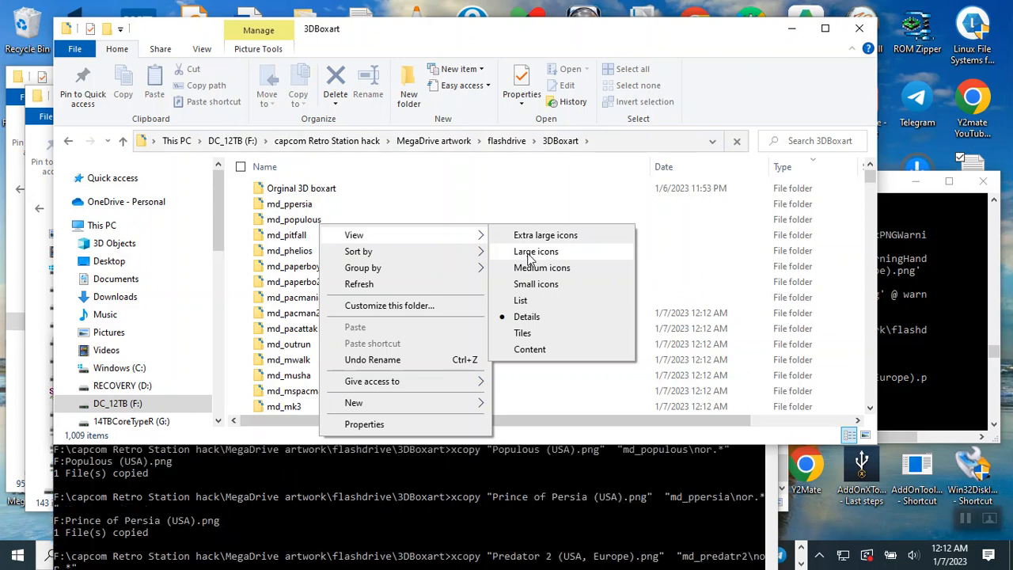
pyautogui.click(529, 255)
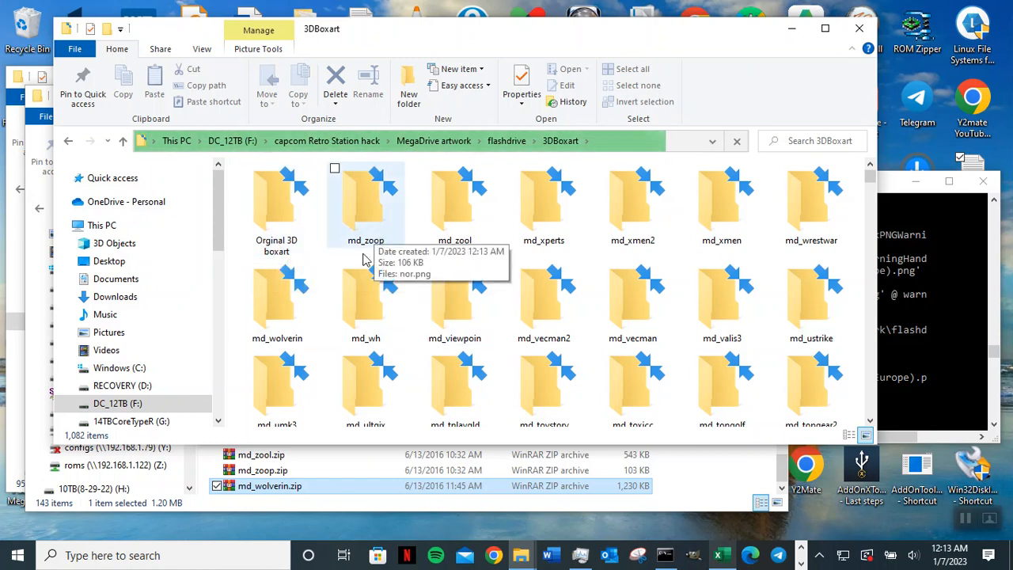
# - Open the md_wolverin folder and open its nor.png for editing in Paint
pyautogui.click(293, 331)
pyautogui.doubleClick(293, 331)
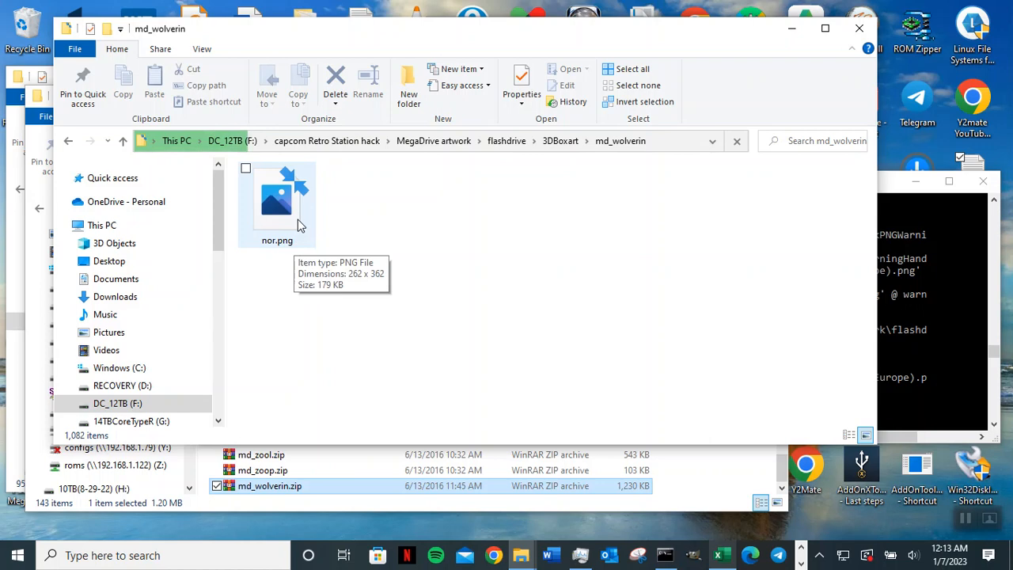
pyautogui.click(299, 225)
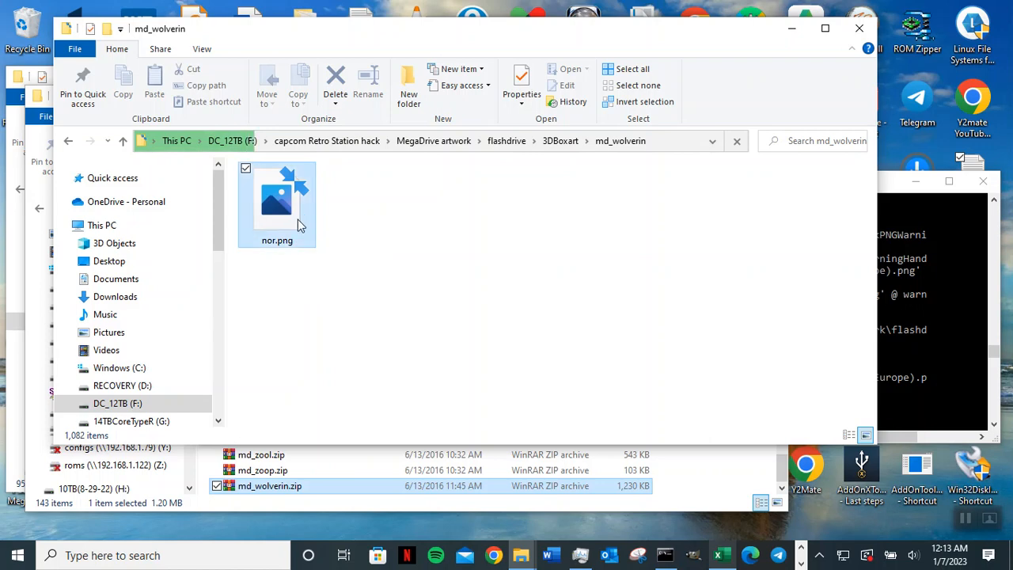
pyautogui.rightClick(299, 225)
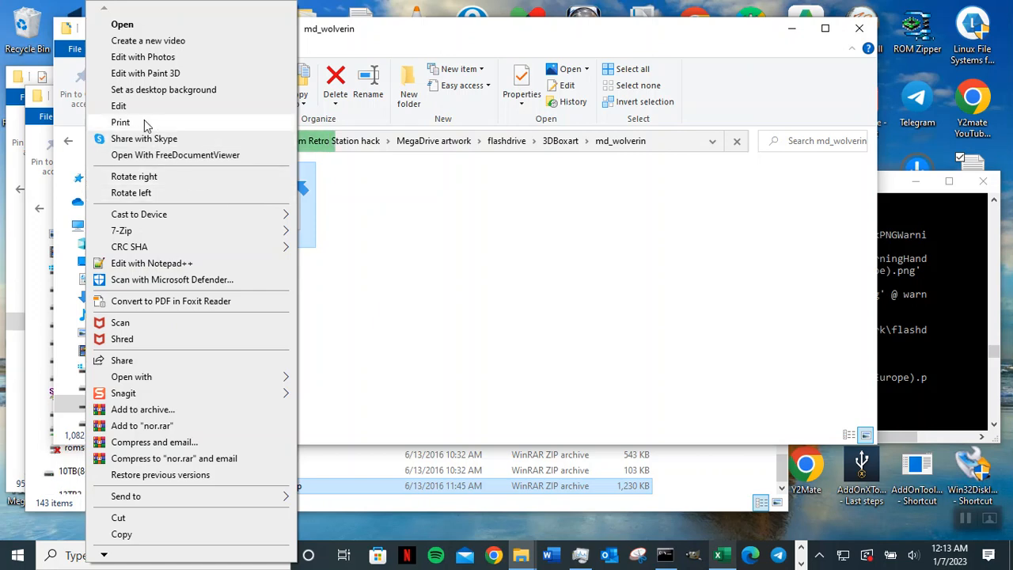
pyautogui.click(118, 108)
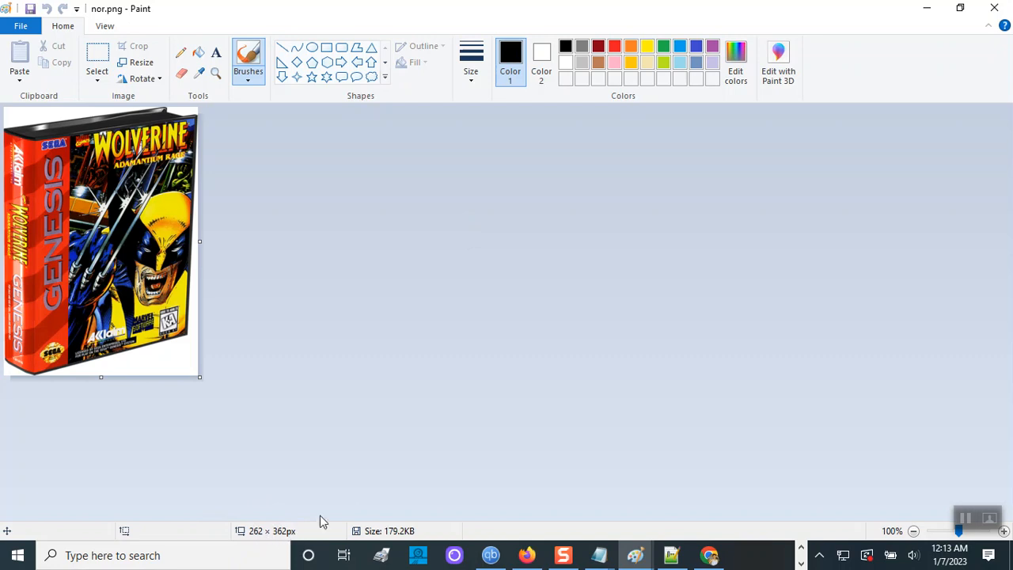
# - Check the box art's width and height in pixels in the resize settings, cancel without resizing and close Paint
pyautogui.click(136, 63)
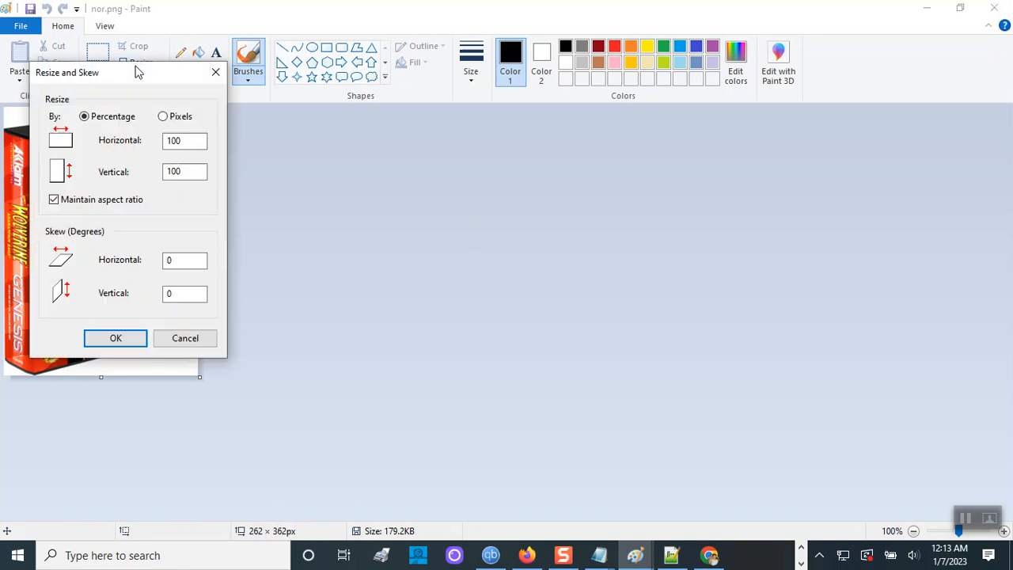
pyautogui.doubleClick(177, 141)
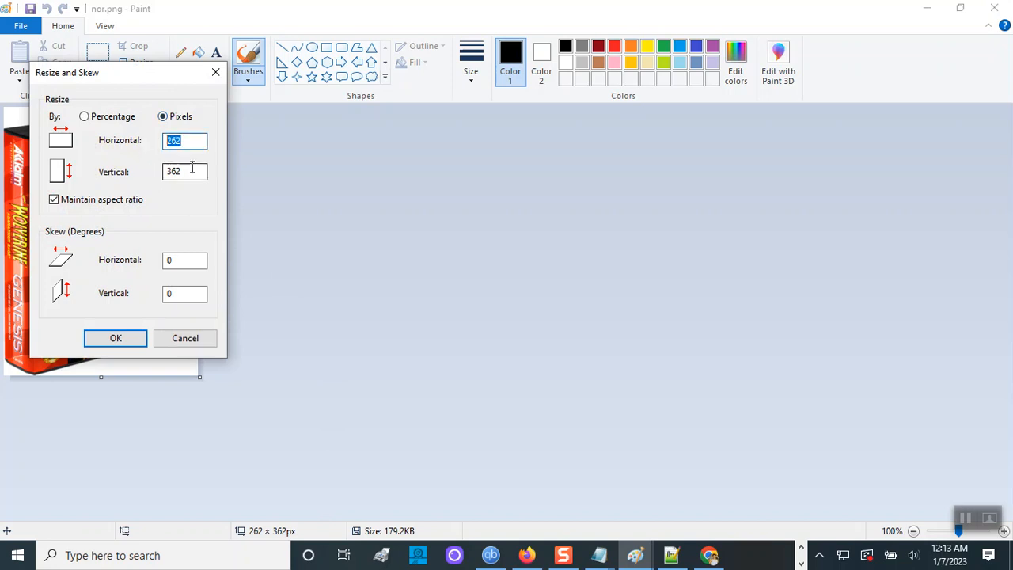
pyautogui.doubleClick(191, 173)
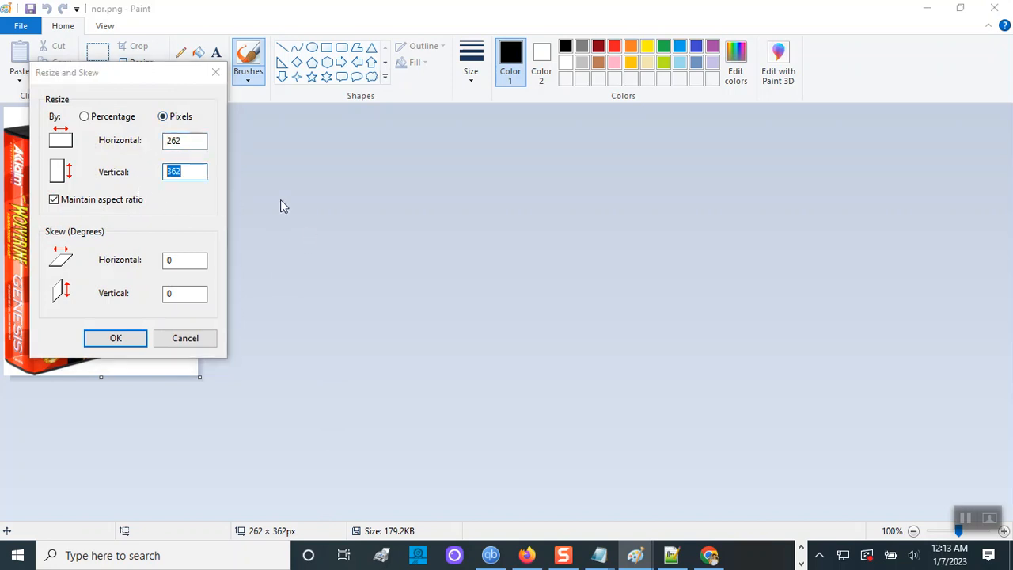
pyautogui.click(196, 337)
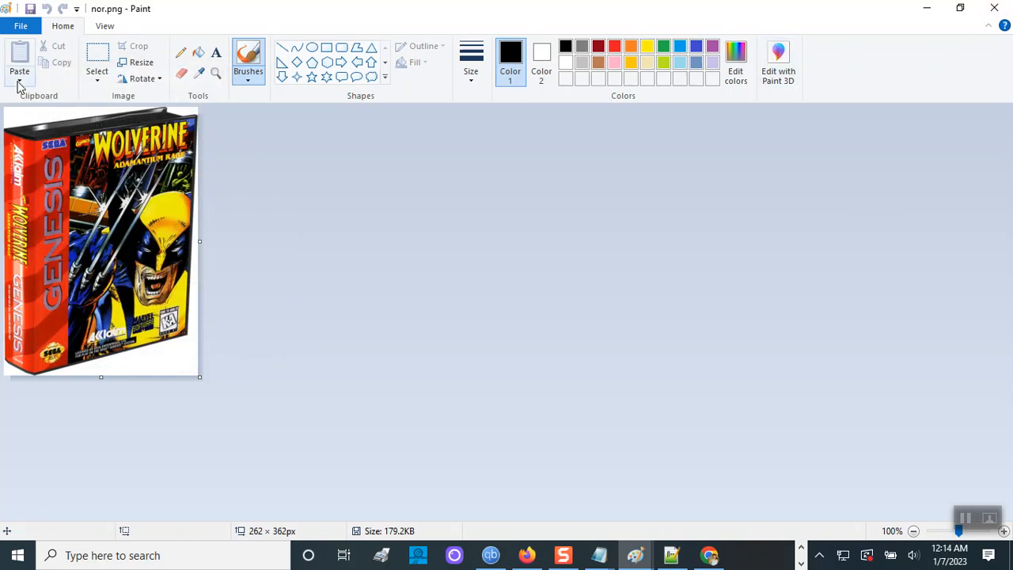
pyautogui.click(995, 12)
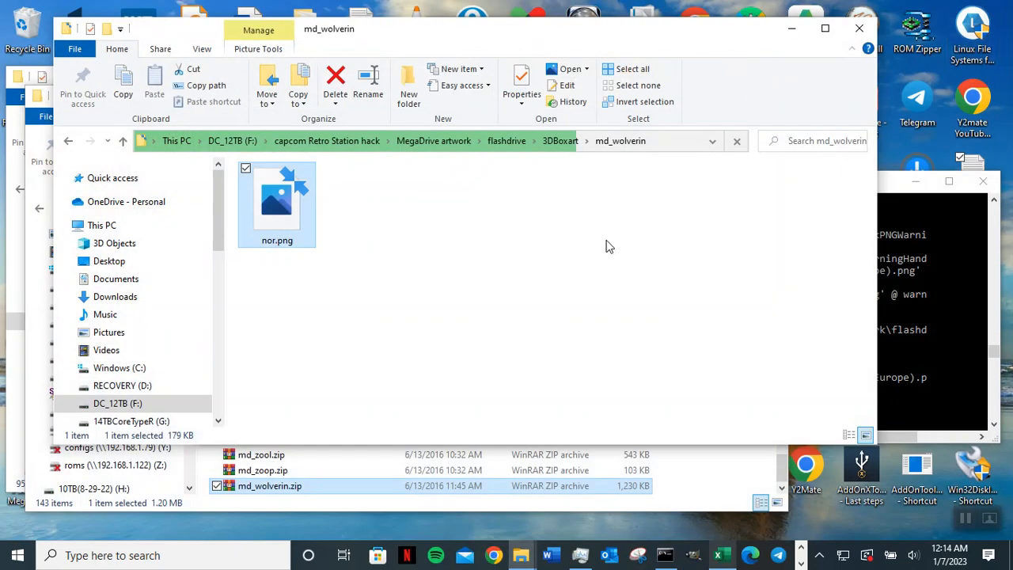
# - View nor.png in the md_wolverin folder as an extra large icon, and return to the 3DBoxart folder
pyautogui.rightClick(401, 262)
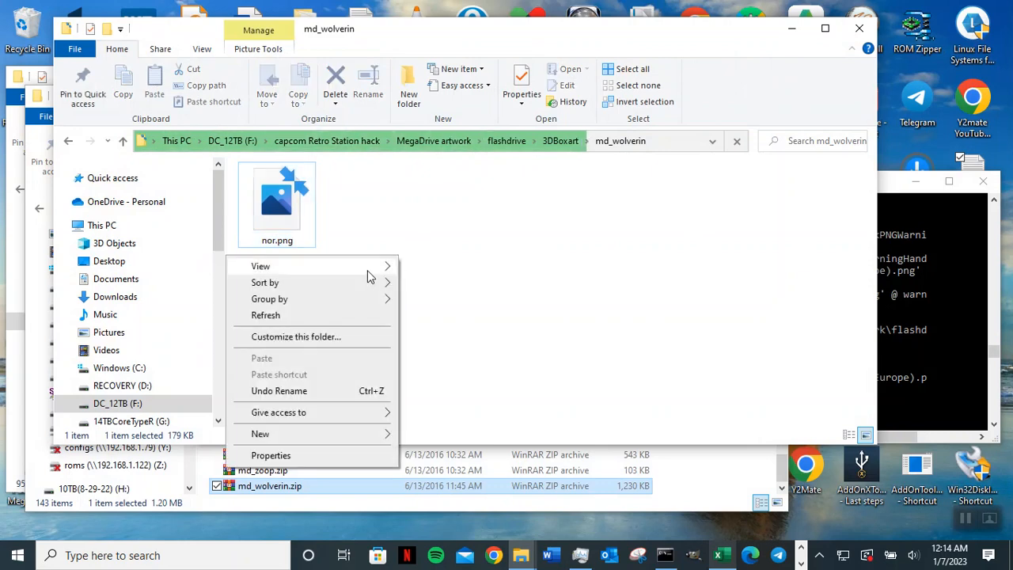
pyautogui.moveTo(367, 270)
pyautogui.click(449, 273)
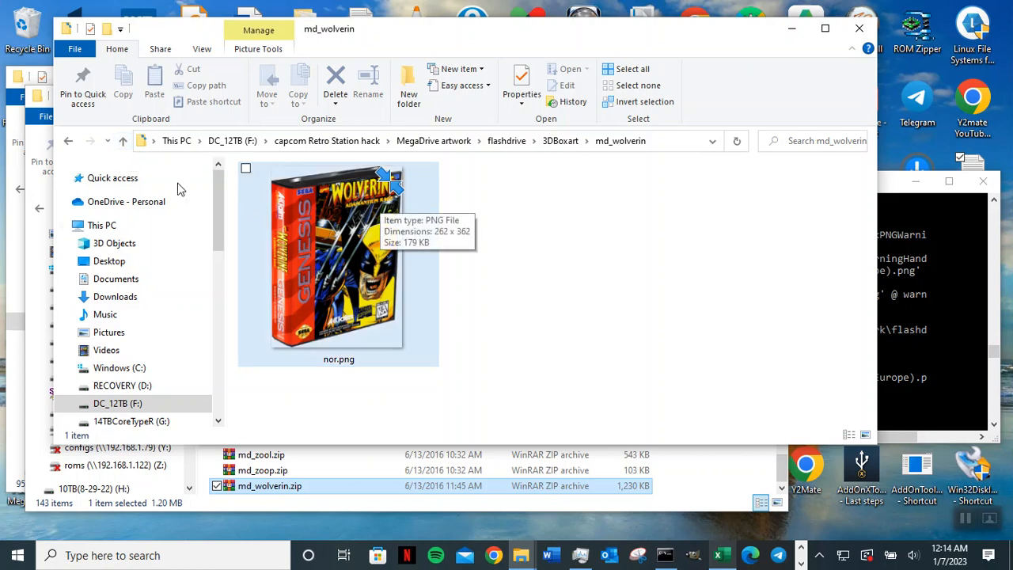
pyautogui.click(123, 141)
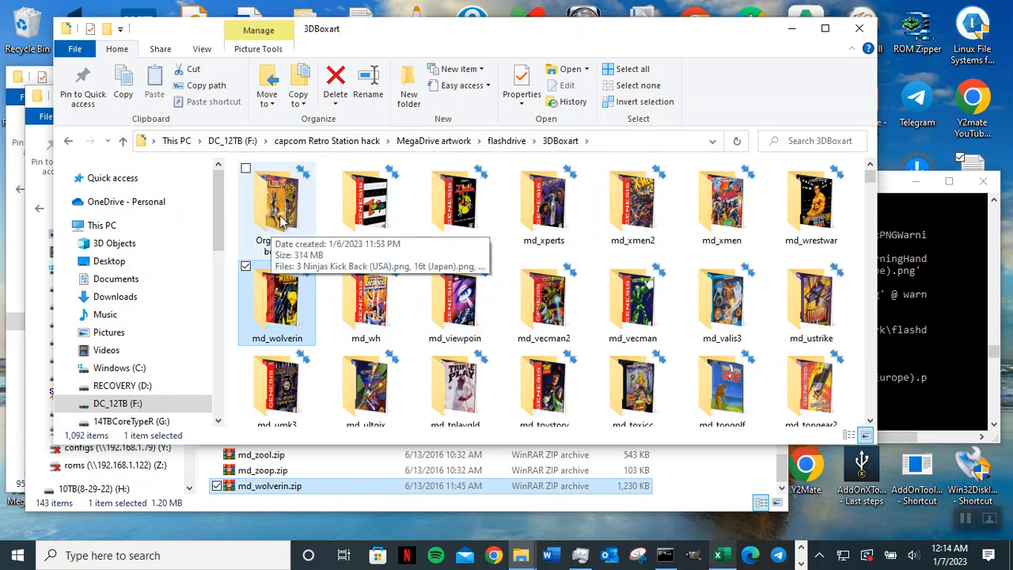
# - List the 3DBoxart folder in details view and copy all the rom-named folders from md_zoop through md_aladdin
pyautogui.rightClick(241, 225)
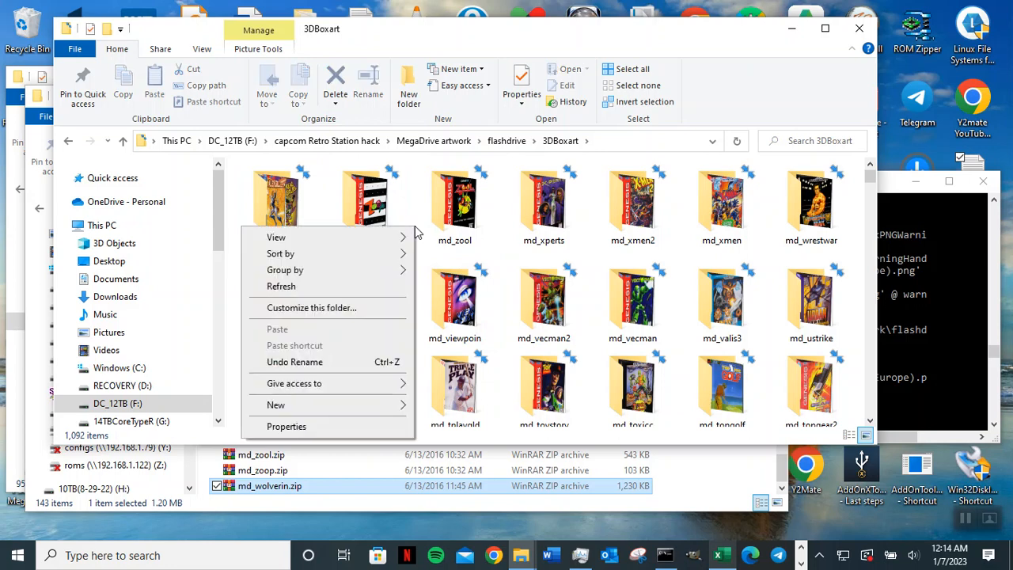
pyautogui.moveTo(399, 238)
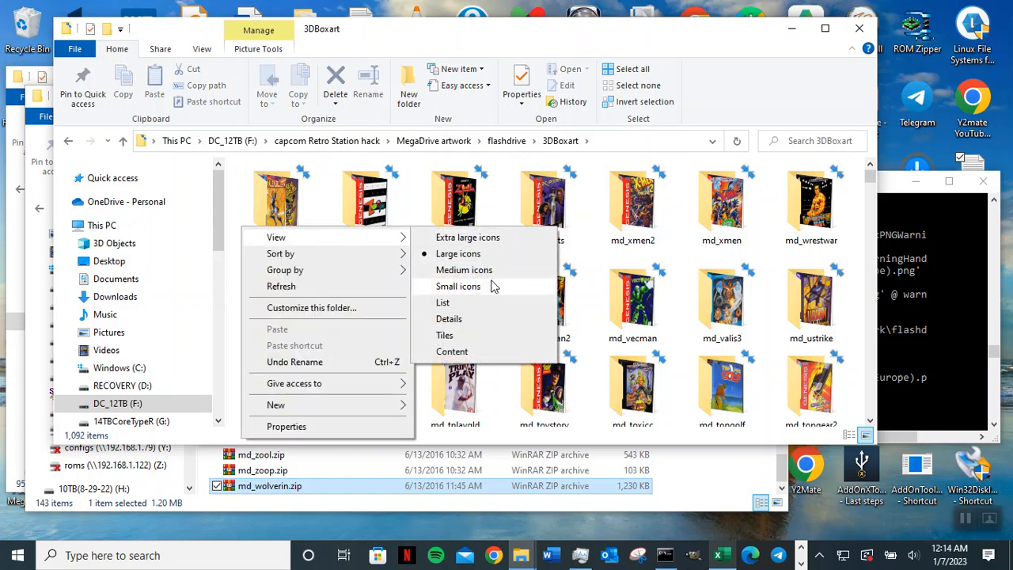
pyautogui.click(478, 321)
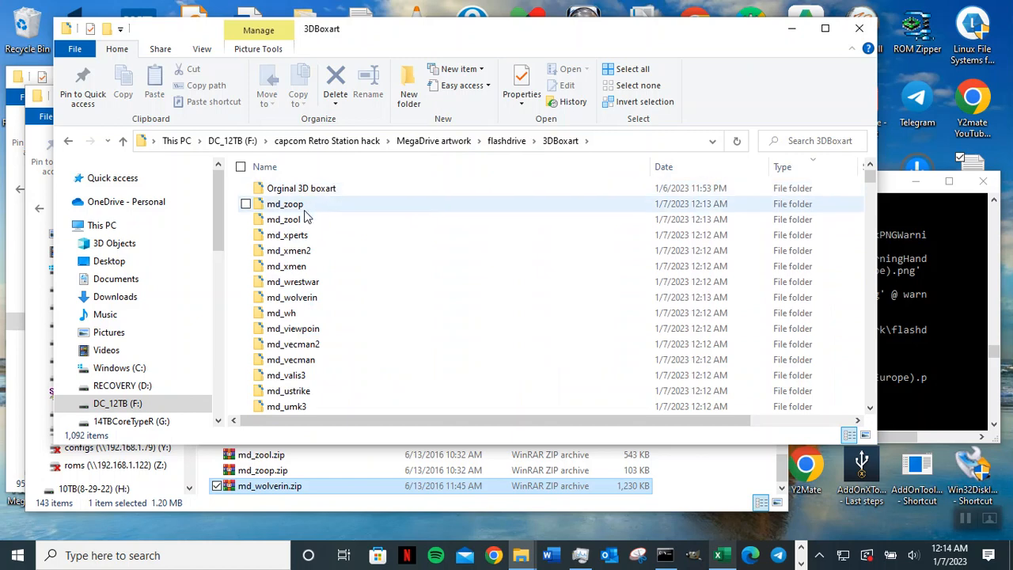
pyautogui.click(328, 203)
pyautogui.scroll(-2, 388, 309)
pyautogui.scroll(-20, 384, 313)
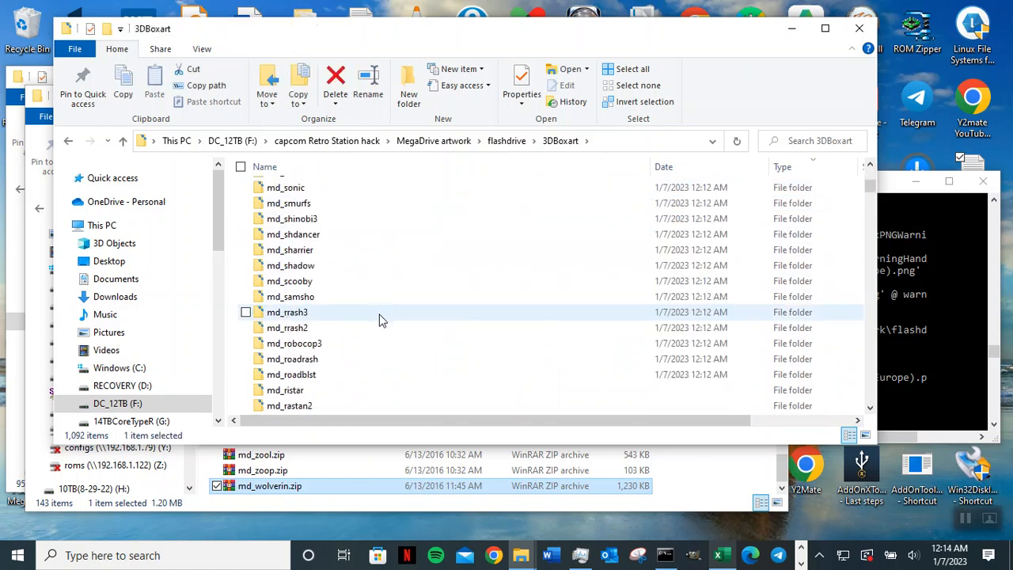
pyautogui.scroll(-20, 384, 324)
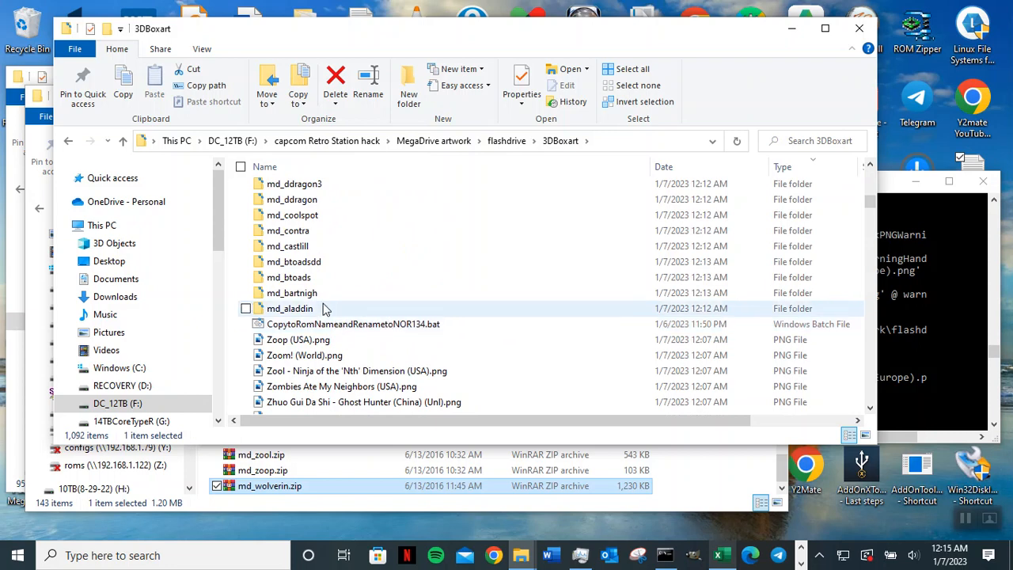
pyautogui.keyDown('shift'); pyautogui.click(322, 309); pyautogui.keyUp('shift')
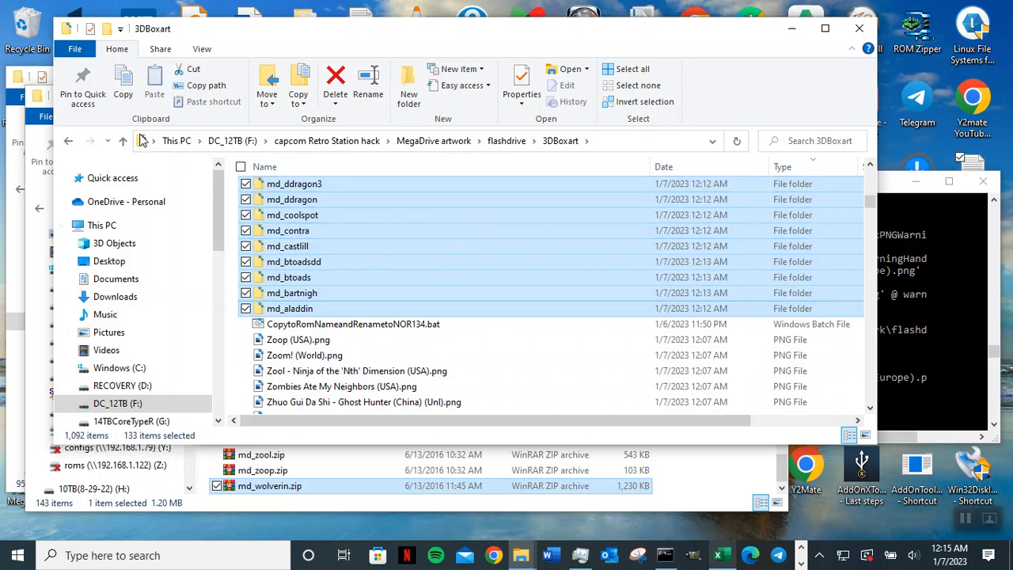
pyautogui.click(123, 95)
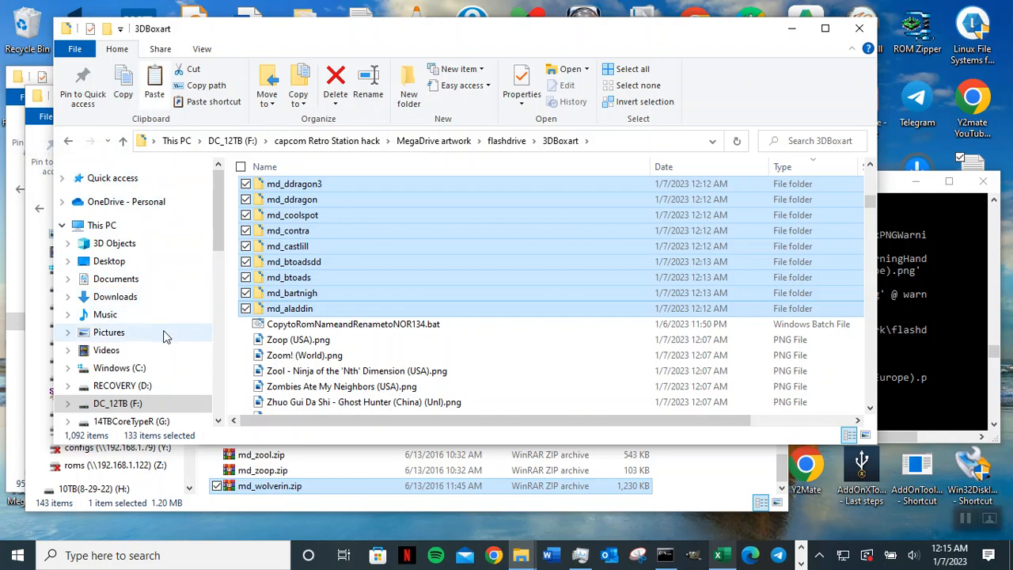
# - Move the 3DBoxart and megadrive folder windows aside and bring the boxart window to the front
pyautogui.moveTo(364, 32); pyautogui.dragTo(637, 28)
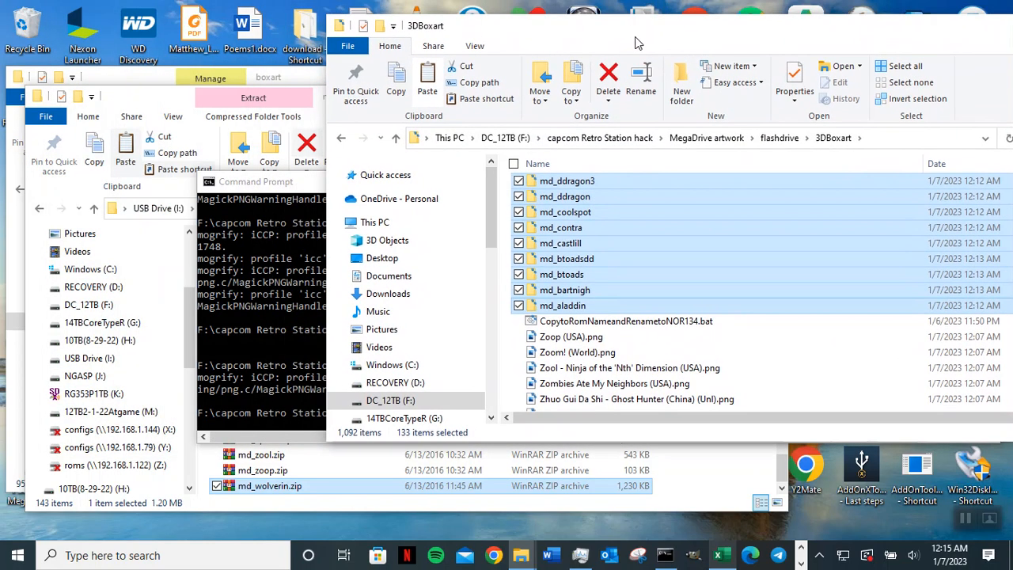
pyautogui.click(161, 103)
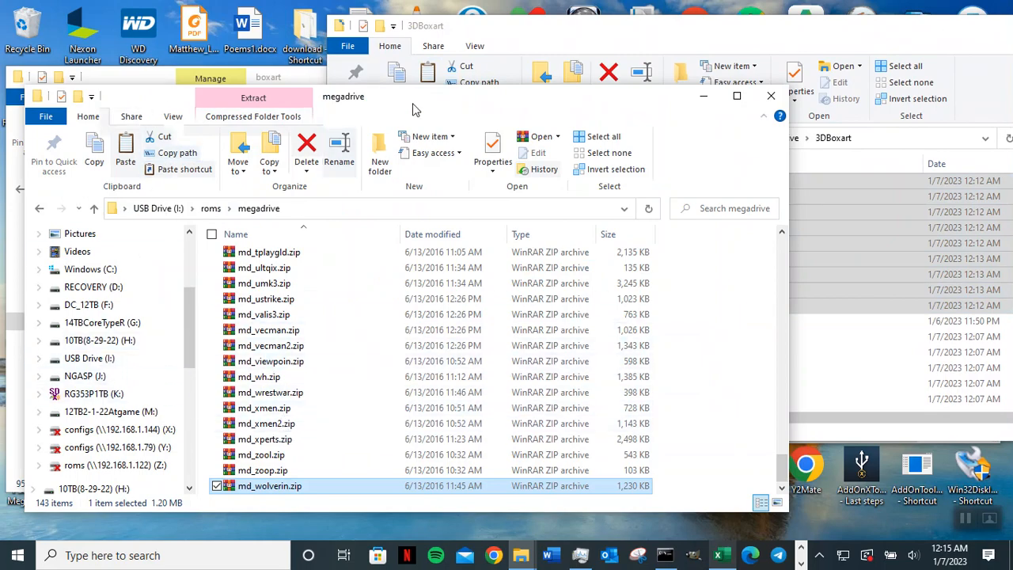
pyautogui.moveTo(599, 101); pyautogui.dragTo(760, 162)
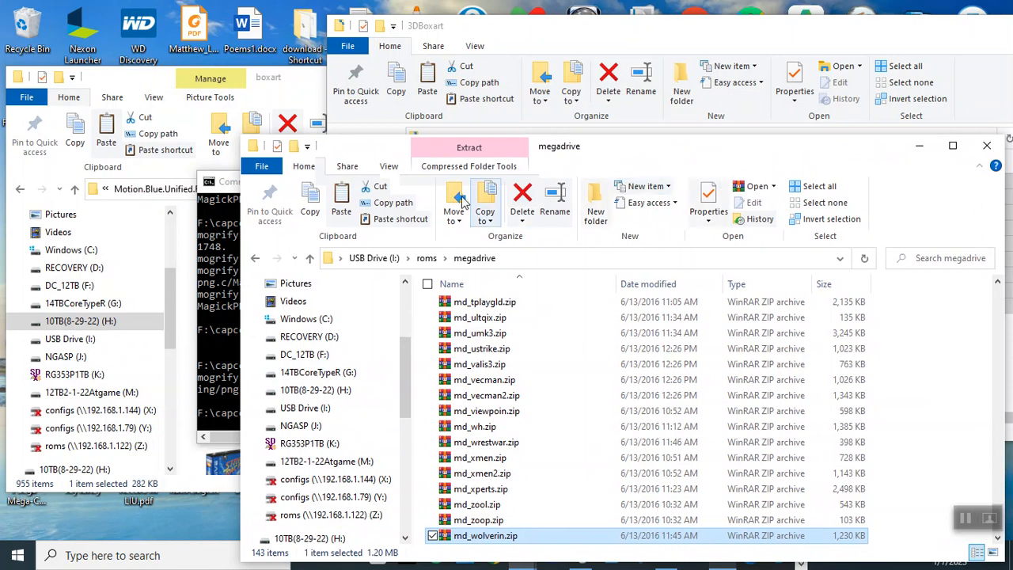
pyautogui.click(123, 85)
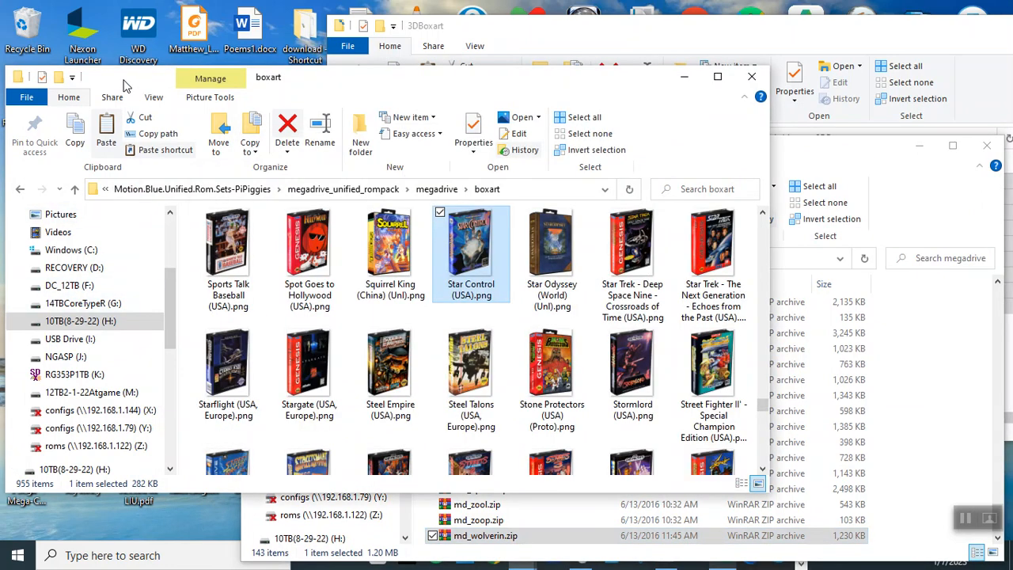
# - Look through the open windows and bring the USB drive's megadrive folder window to the front
pyautogui.hotkey('alt', 'Tab')
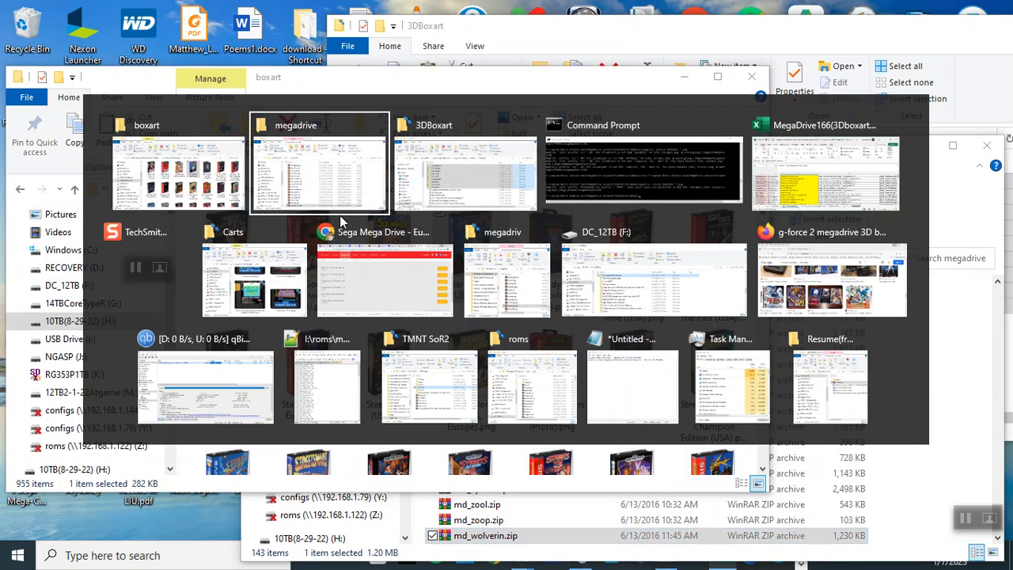
pyautogui.hotkey('alt', 'Tab')
pyautogui.hotkey('alt', 'Tab')
pyautogui.hotkey('alt', 'Tab')
pyautogui.hotkey('alt', 'Tab')
pyautogui.hotkey('alt', 'Tab')
pyautogui.hotkey('alt', 'Tab')
pyautogui.hotkey('alt', 'Tab')
pyautogui.hotkey('alt', 'Tab')
pyautogui.hotkey('alt', 'Tab')
pyautogui.hotkey('alt', 'Tab')
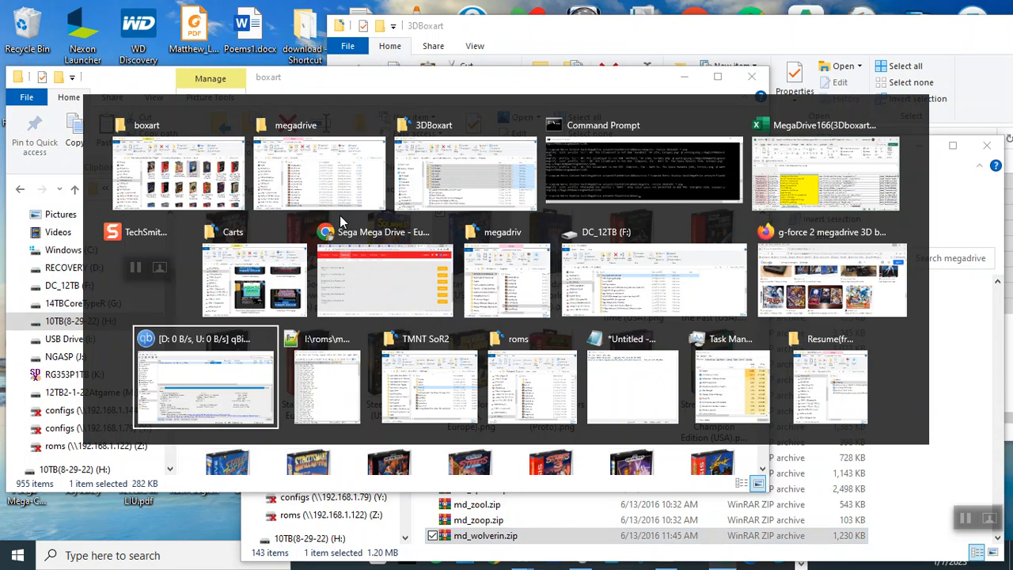
pyautogui.hotkey('alt', 'Tab')
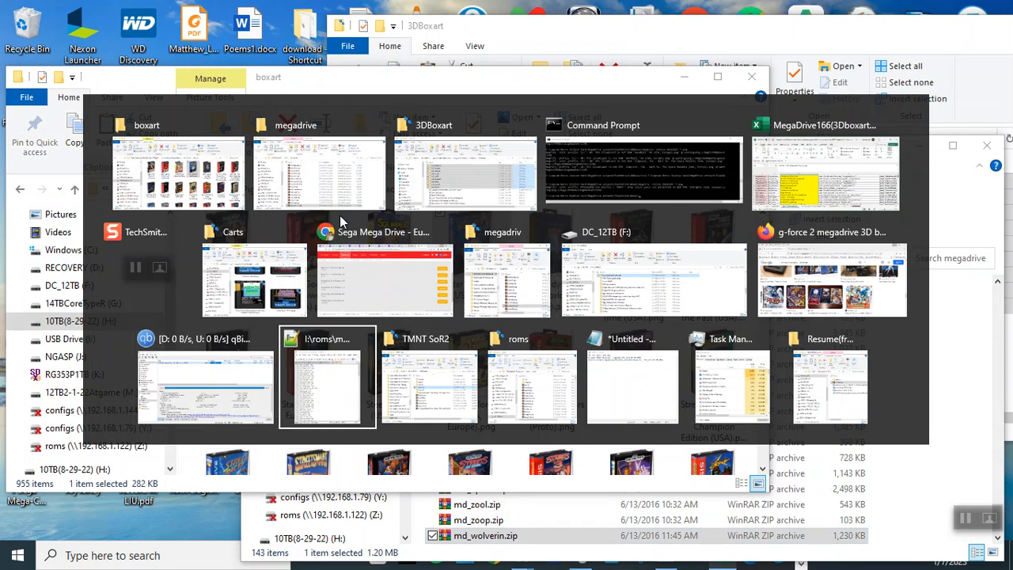
pyautogui.hotkey('alt', 'Tab')
pyautogui.hotkey('alt', 'Tab')
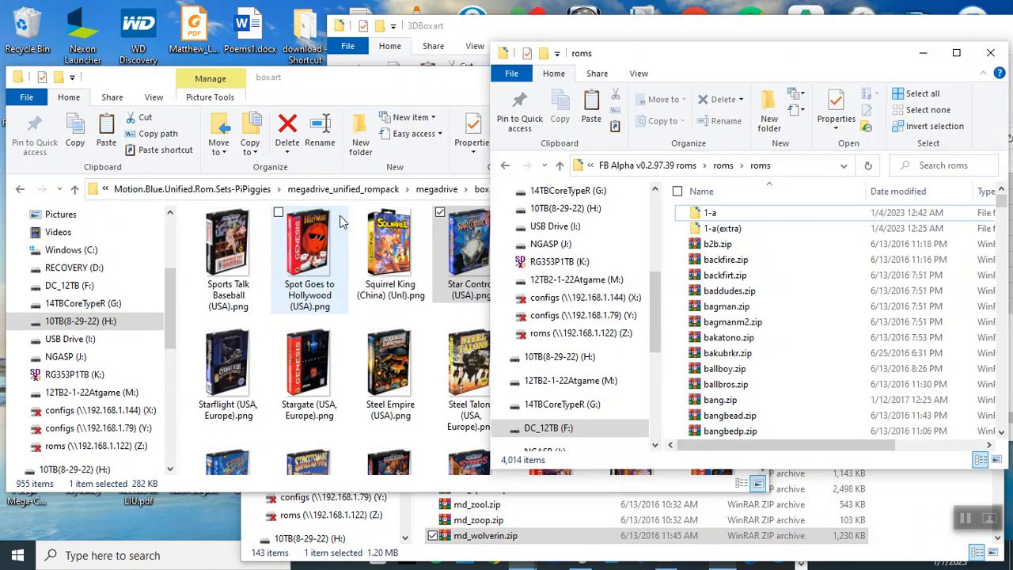
pyautogui.hotkey('alt', 'Tab')
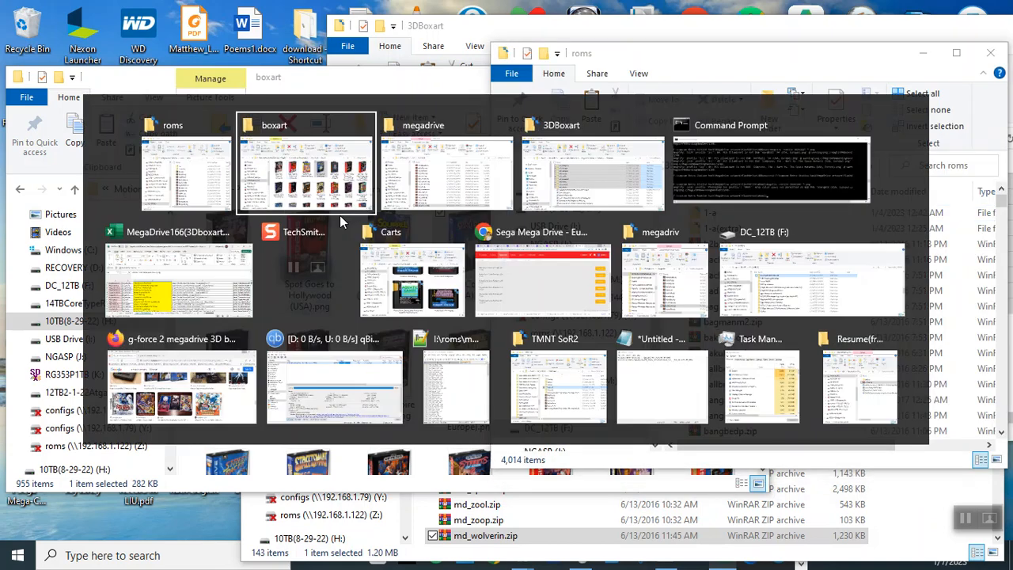
pyautogui.hotkey('alt', 'Tab')
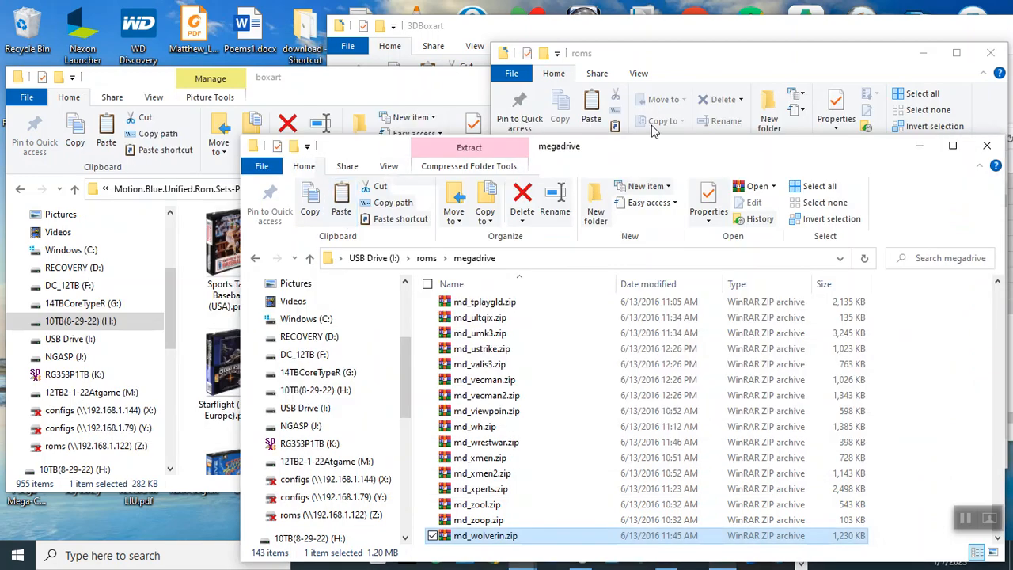
# - Open the images folder on USB Drive (I:) and paste the copied rom-named folders into it
pyautogui.moveTo(627, 158); pyautogui.dragTo(412, 75)
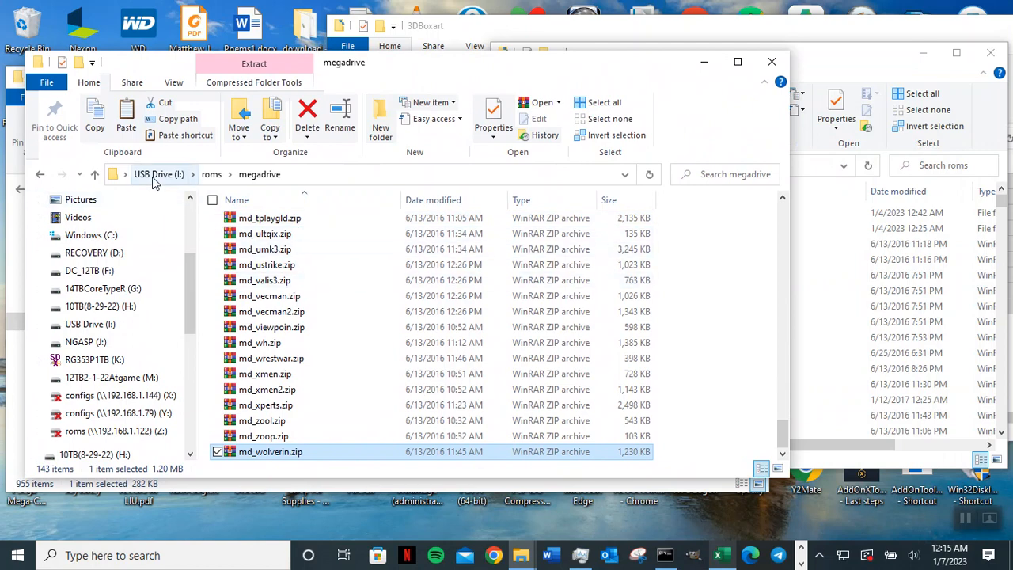
pyautogui.click(156, 176)
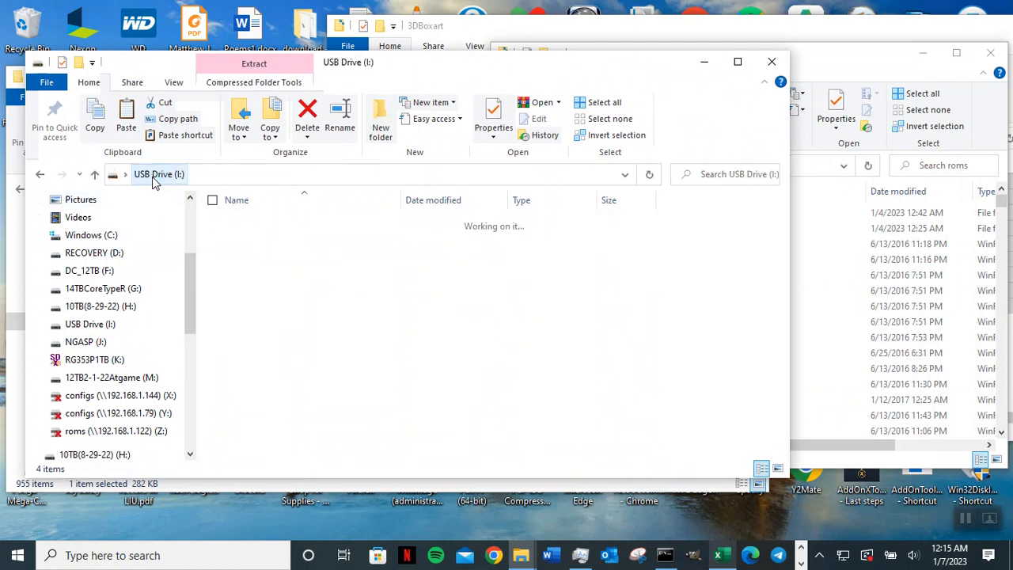
pyautogui.doubleClick(255, 224)
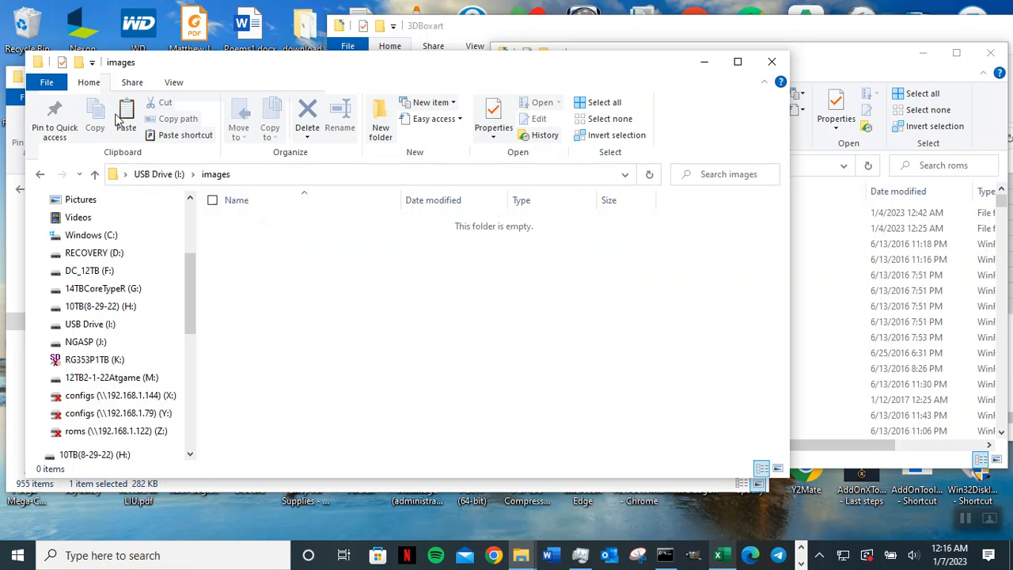
pyautogui.hotkey('ctrl', 'v')
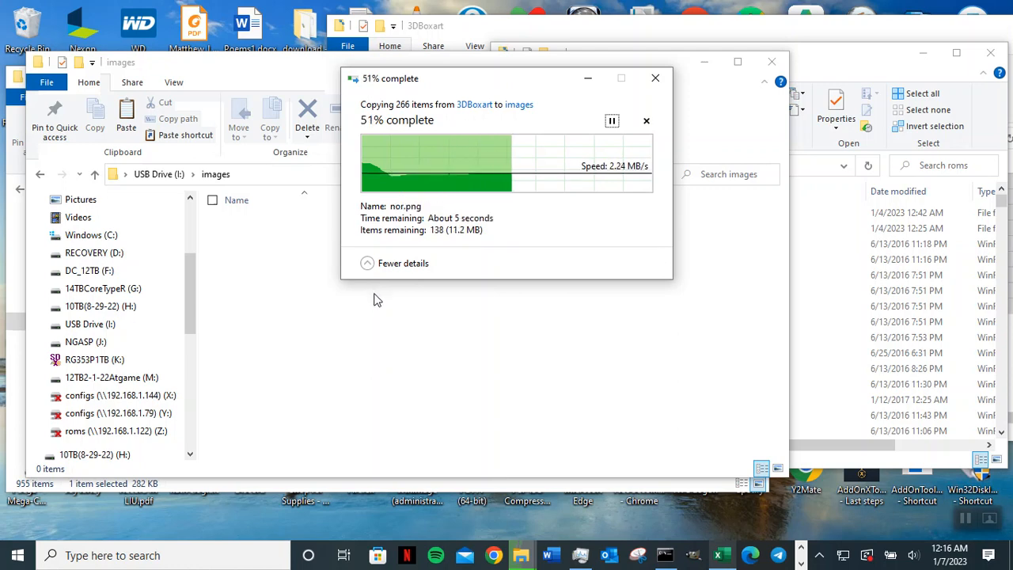
# - Return to the 3DBoxart window and open the Wheel folder inside flashdrive
pyautogui.click(844, 72)
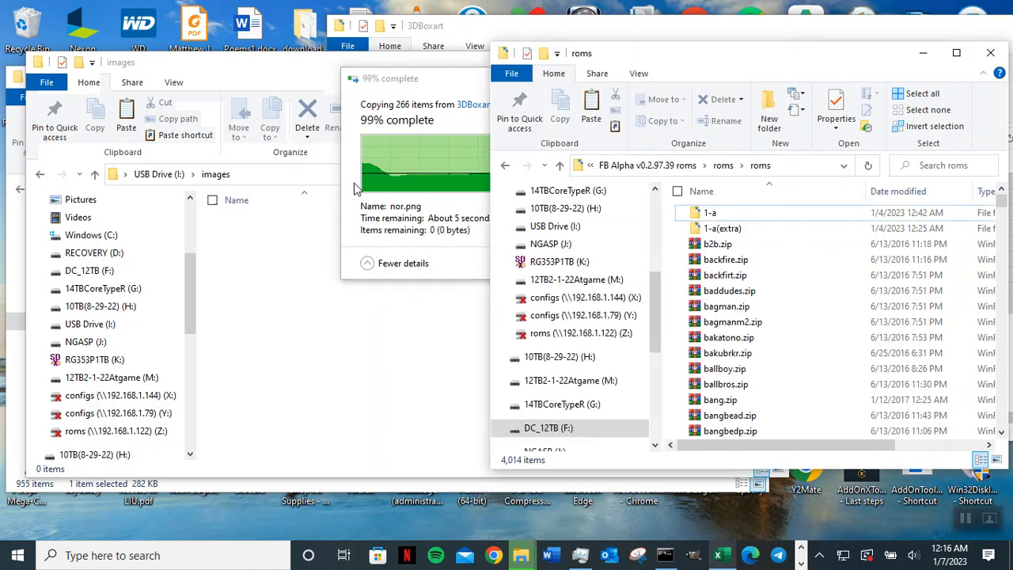
pyautogui.hotkey('alt', 'Tab')
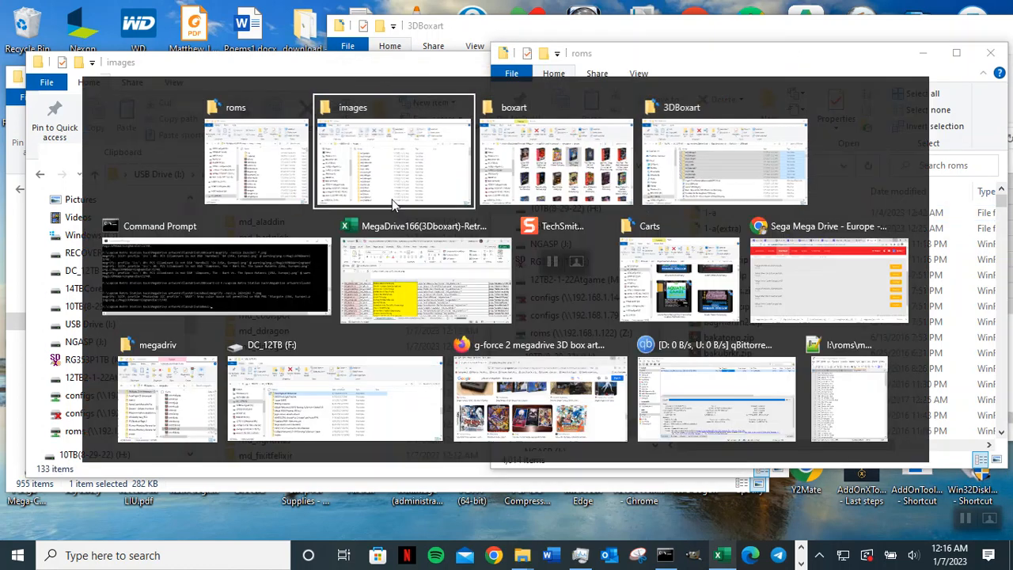
pyautogui.hotkey('alt', 'Tab')
pyautogui.hotkey('alt', 'Tab')
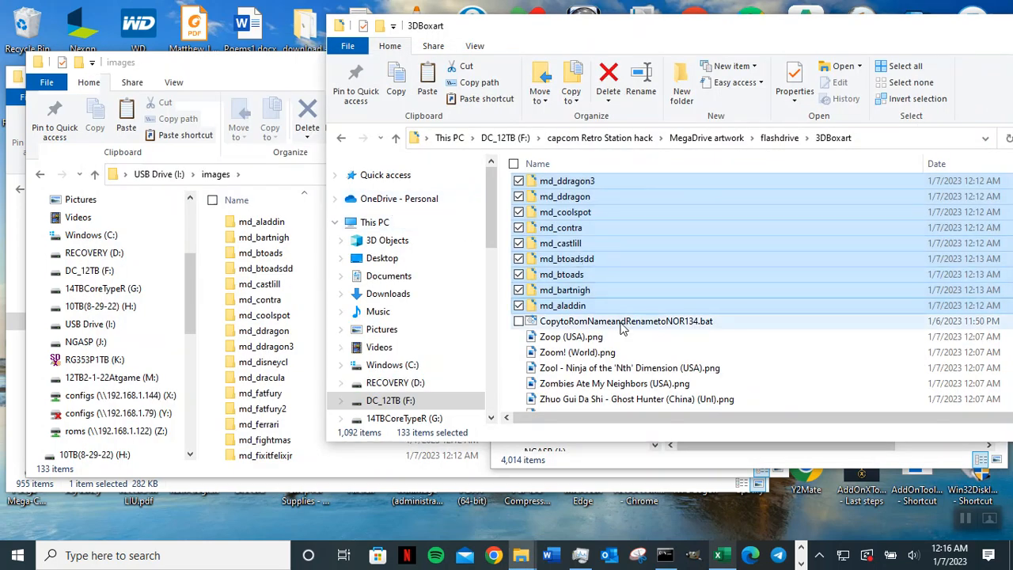
pyautogui.click(784, 140)
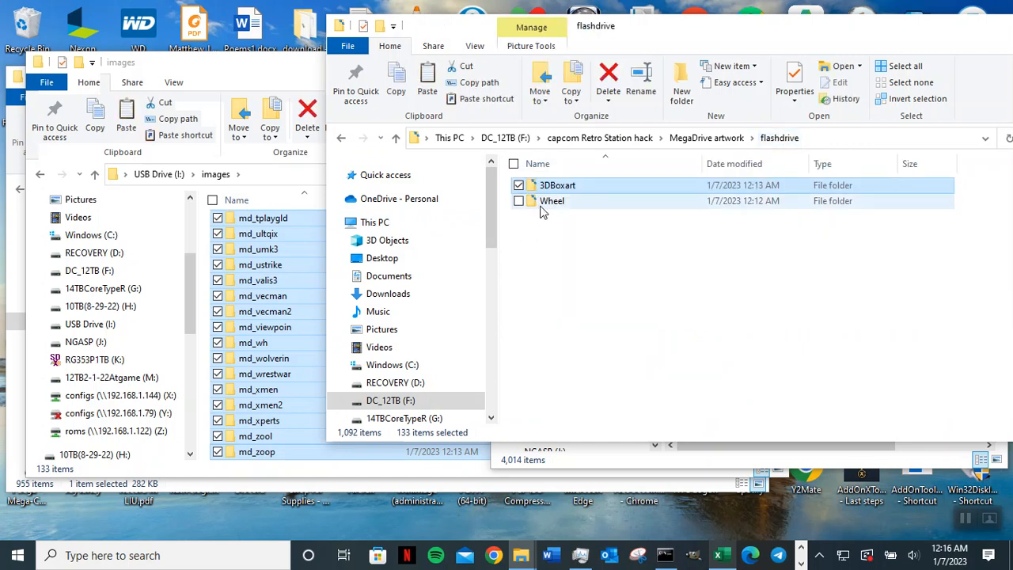
pyautogui.click(553, 202)
pyautogui.doubleClick(552, 202)
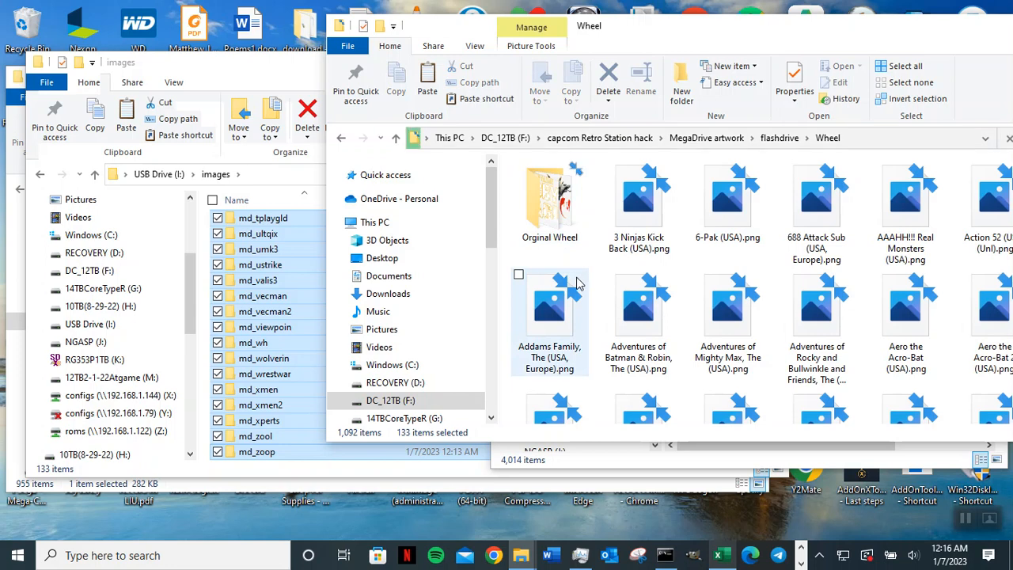
# - Check the console window, minimize it, and list the Wheel folder in details view
pyautogui.click(664, 555)
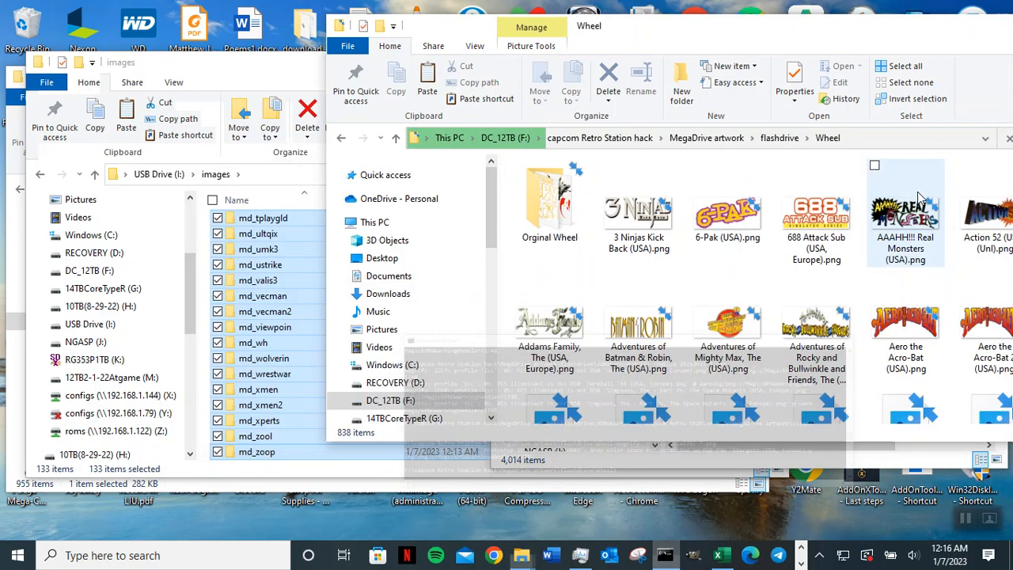
pyautogui.click(915, 181)
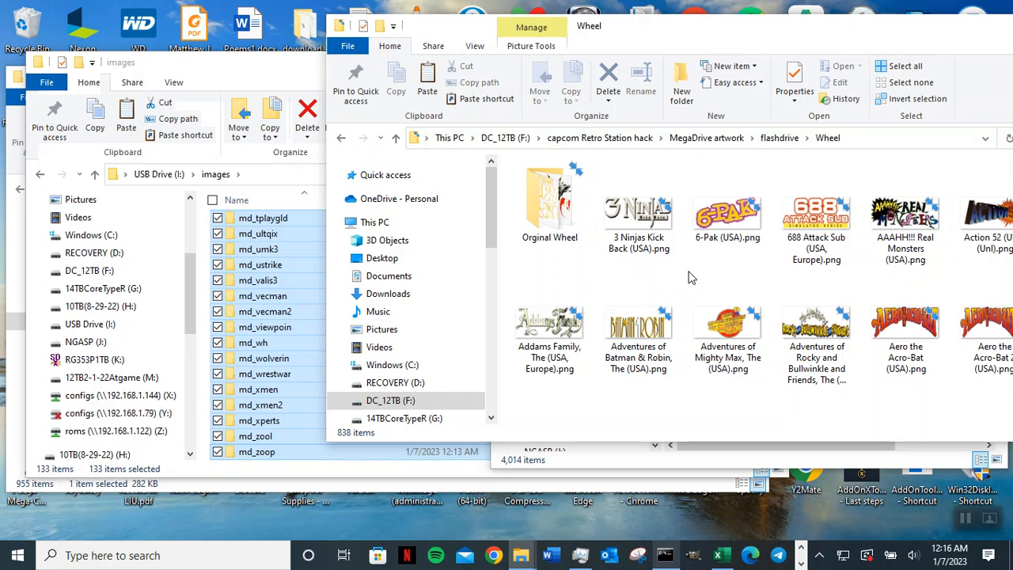
pyautogui.rightClick(686, 274)
pyautogui.moveTo(656, 285)
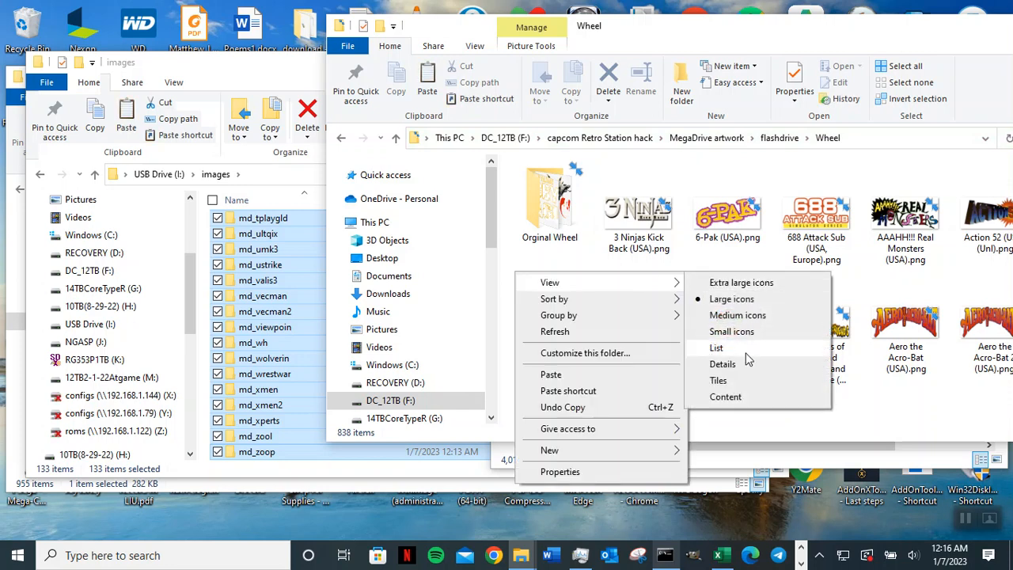
pyautogui.click(733, 364)
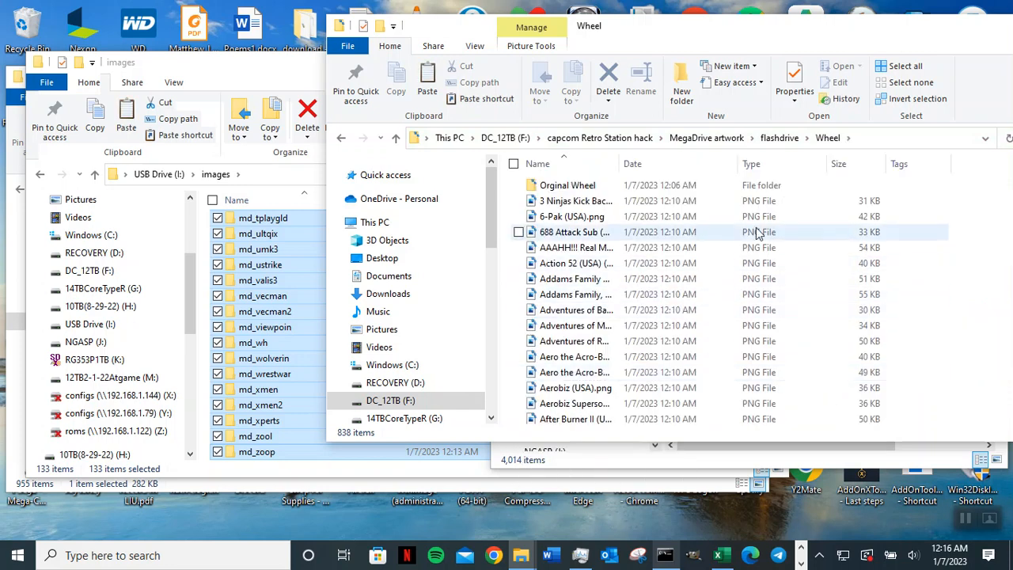
# - Sort the Wheel folder by type and delete its Thumbs.db file
pyautogui.click(773, 167)
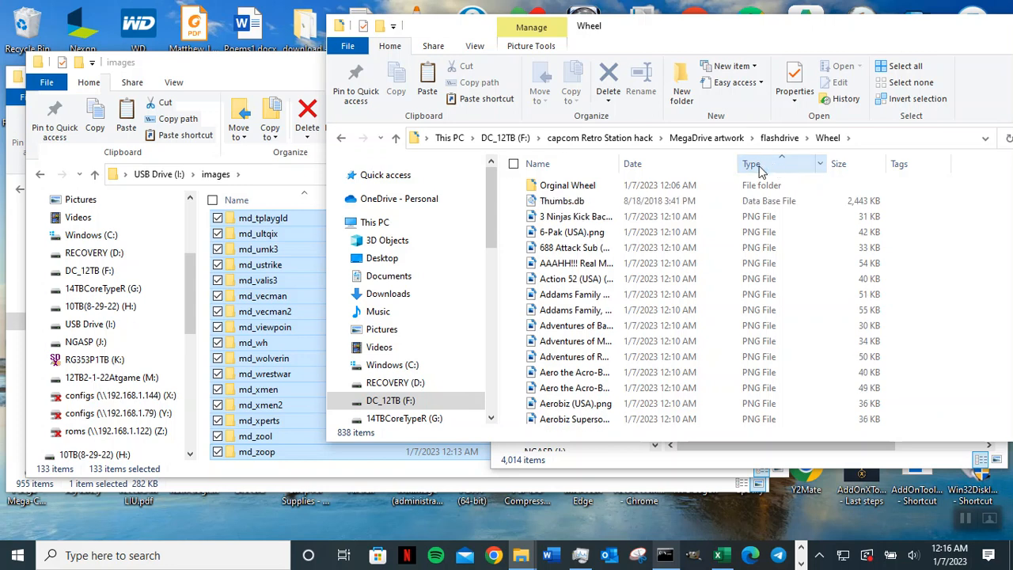
pyautogui.click(571, 202)
pyautogui.click(611, 74)
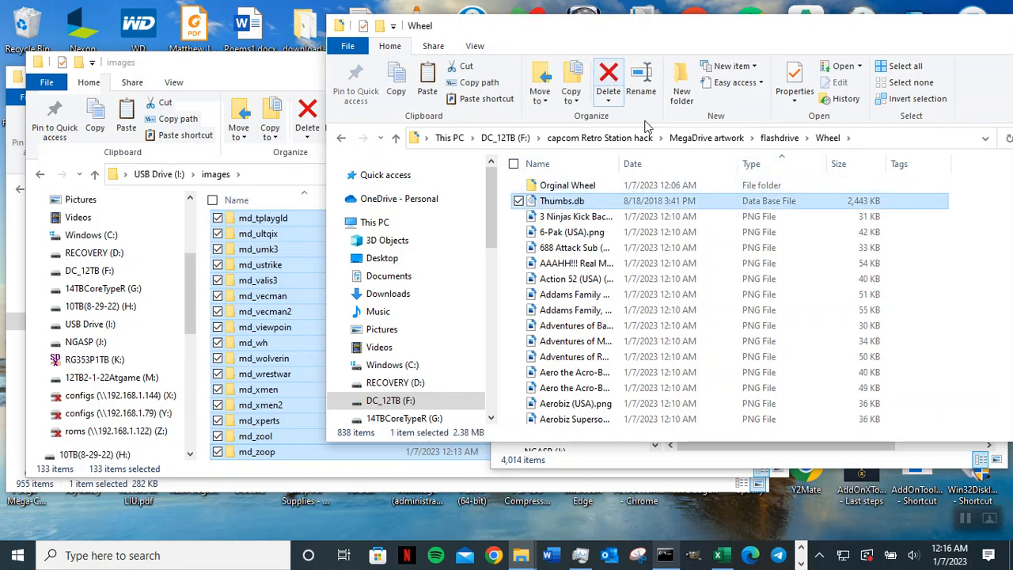
# - Re-sort the Wheel folder by type, widen its name column, and run copytoromfolderand renametoSEL.bat
pyautogui.click(766, 167)
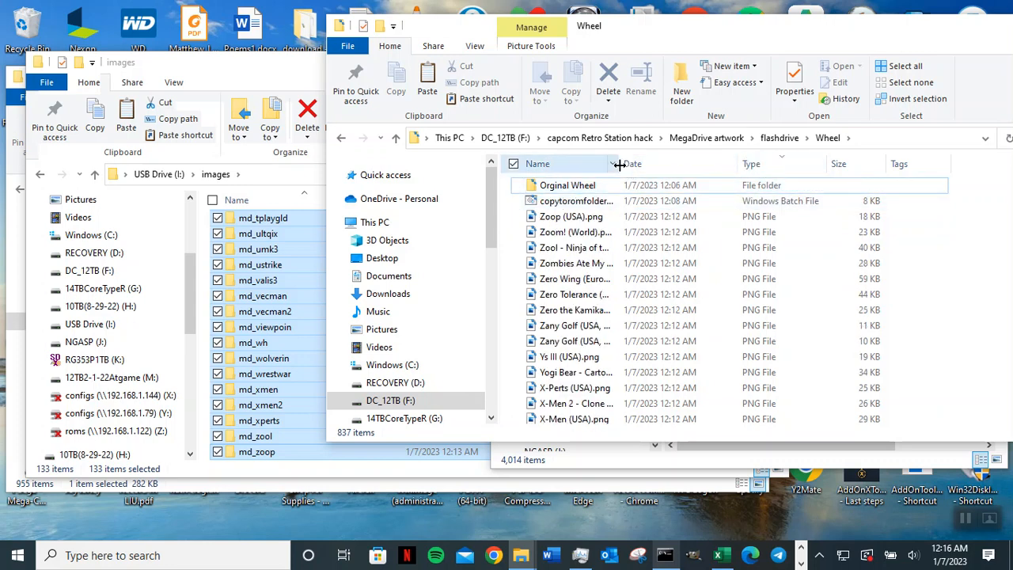
pyautogui.moveTo(634, 163); pyautogui.dragTo(848, 157)
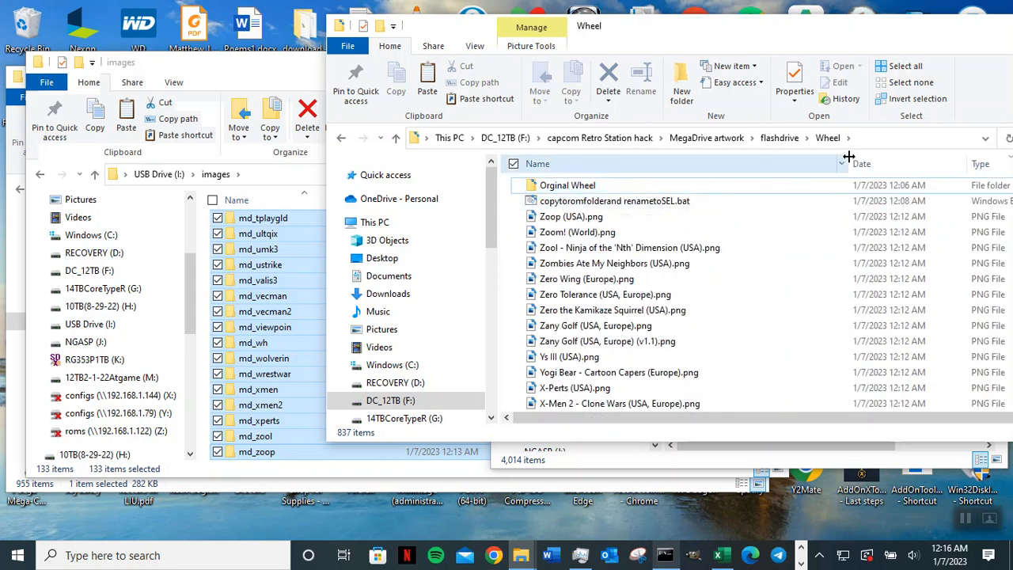
pyautogui.doubleClick(645, 203)
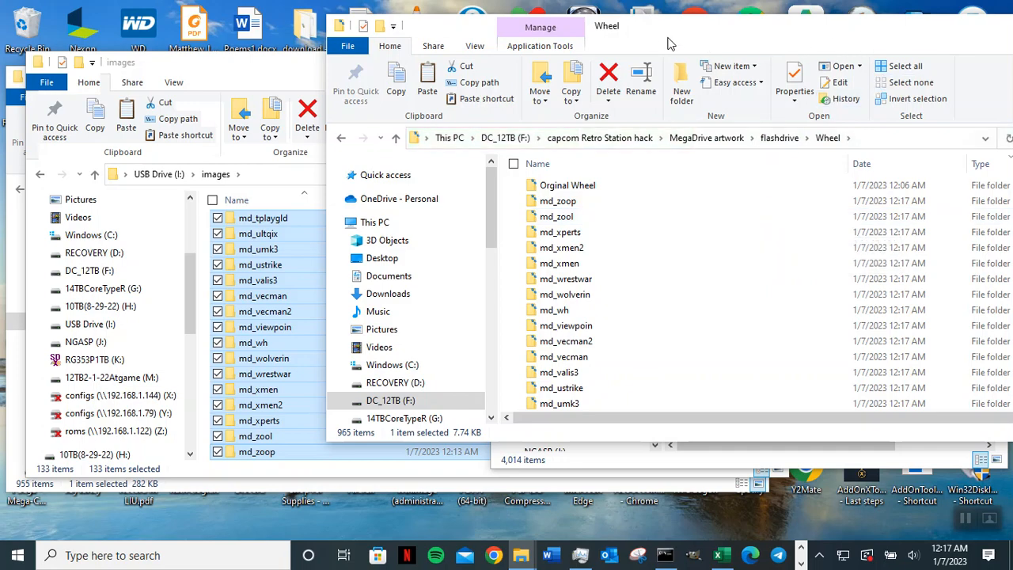
# - Move the Wheel window fully into view and display its contents as large icons
pyautogui.moveTo(663, 36); pyautogui.dragTo(411, 34)
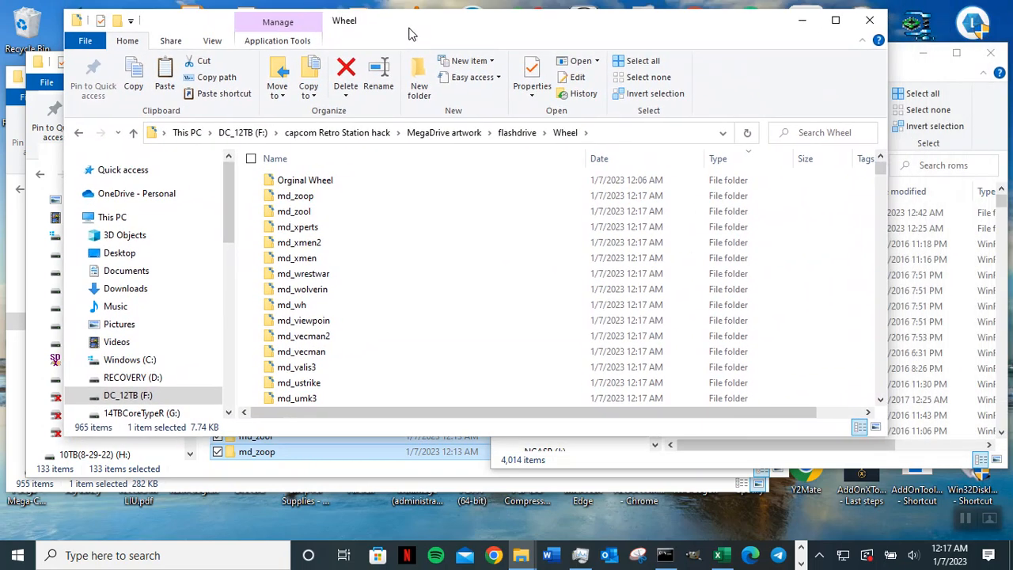
pyautogui.rightClick(816, 214)
pyautogui.moveTo(792, 223)
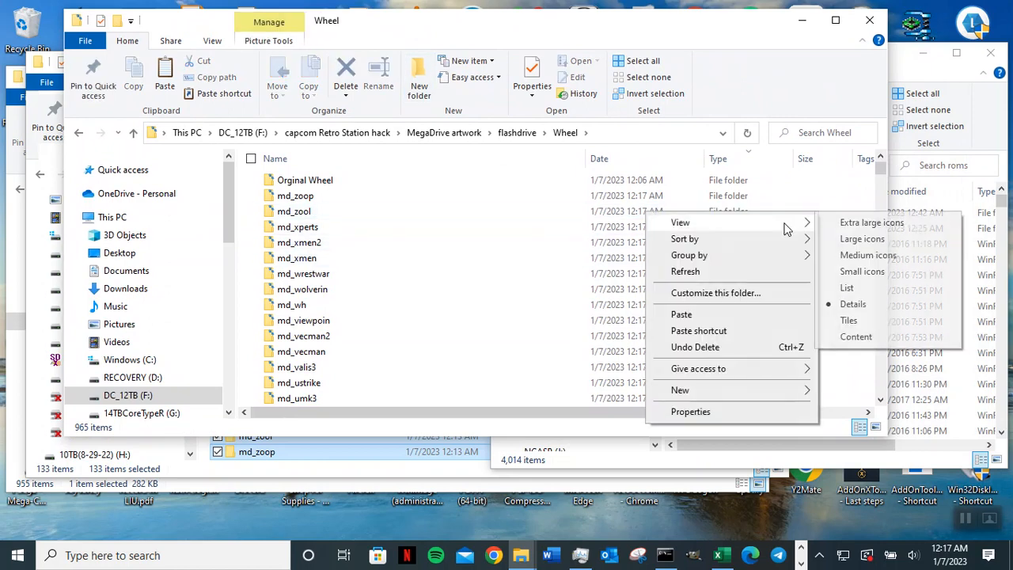
pyautogui.click(859, 239)
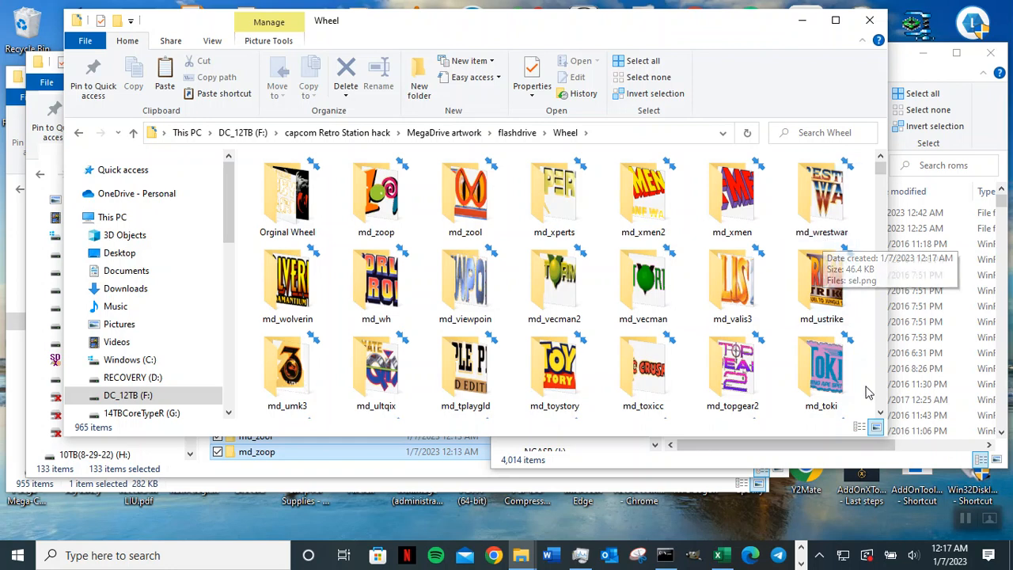
# - Review the wheel logo thumbnails in the rom-named folders from md_zoop to md_aladdin
pyautogui.click(881, 413)
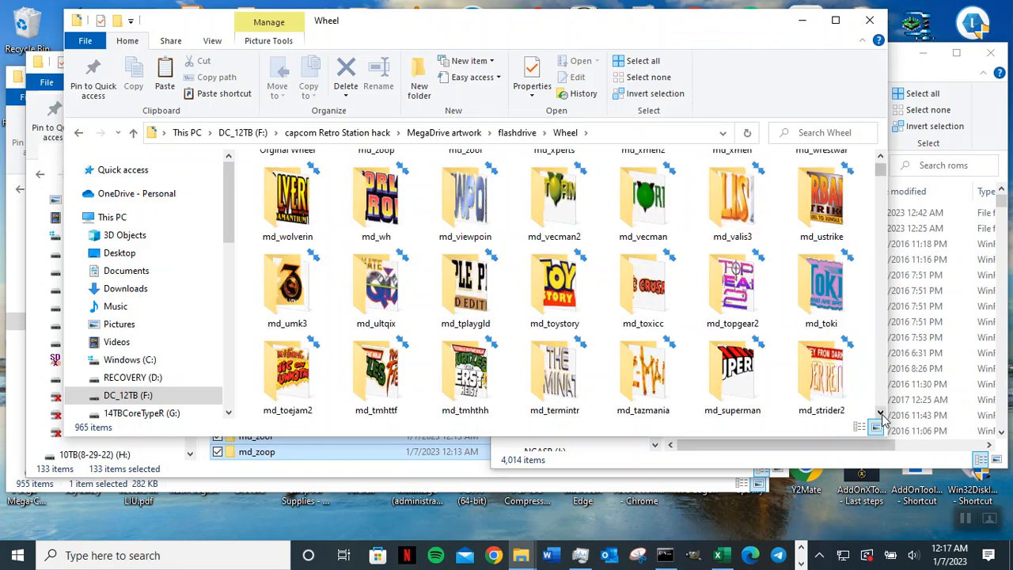
pyautogui.click(881, 413)
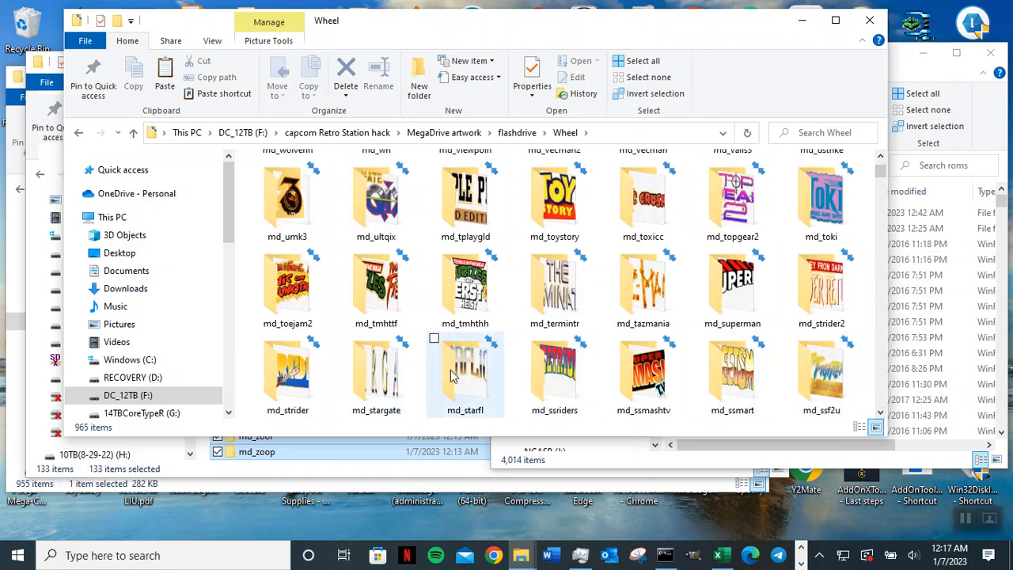
pyautogui.click(881, 415)
pyautogui.click(880, 415)
pyautogui.click(881, 415)
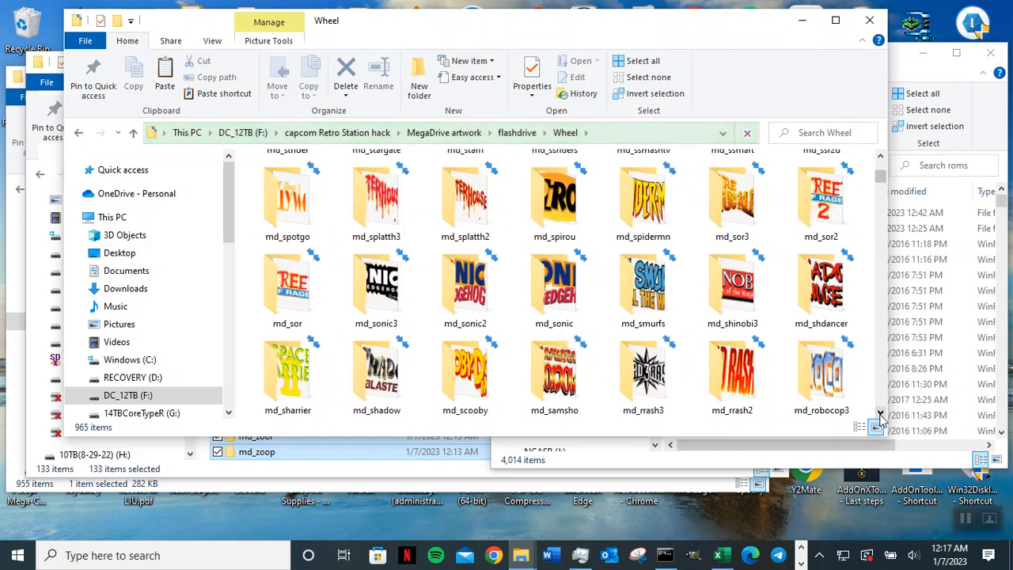
pyautogui.click(880, 415)
pyautogui.click(881, 415)
pyautogui.click(881, 415)
pyautogui.click(881, 414)
pyautogui.click(881, 415)
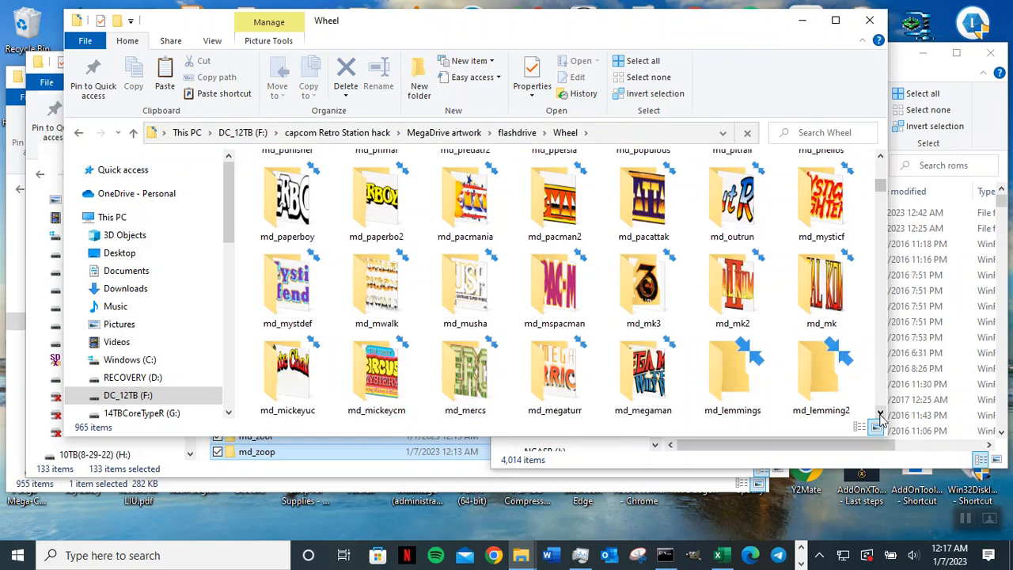
pyautogui.click(881, 415)
pyautogui.click(880, 414)
pyautogui.click(881, 415)
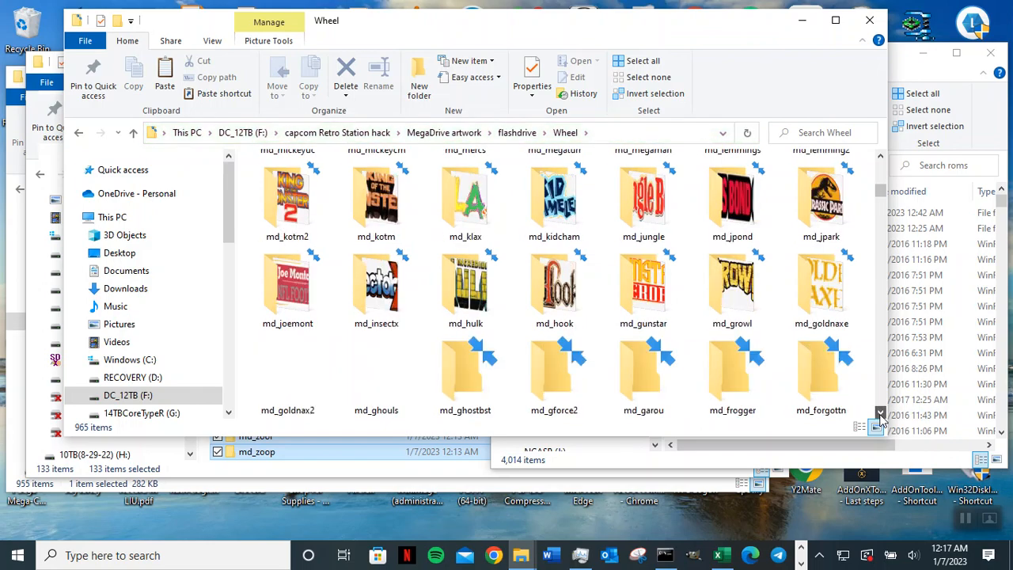
pyautogui.click(881, 415)
pyautogui.click(881, 415)
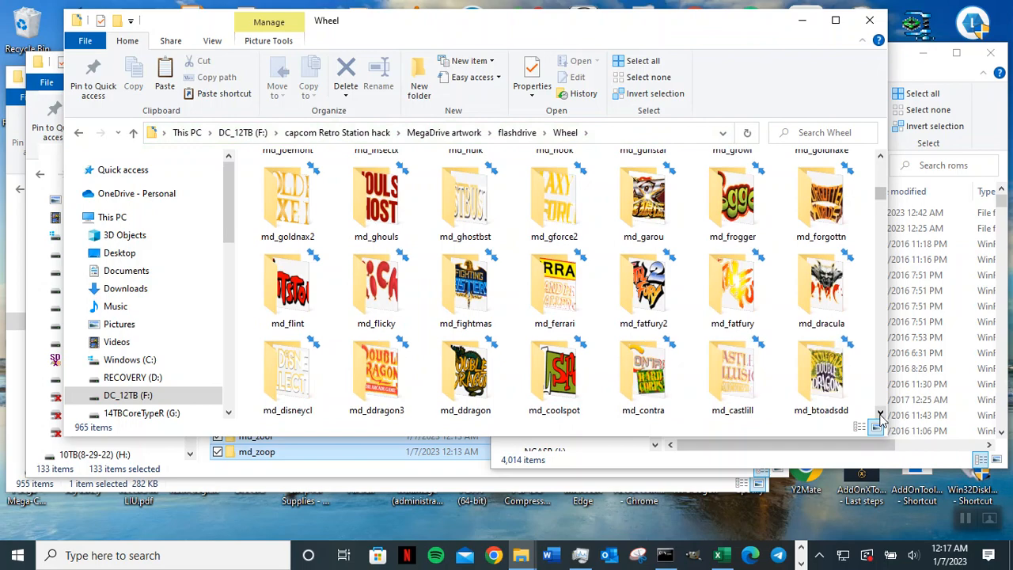
pyautogui.click(881, 415)
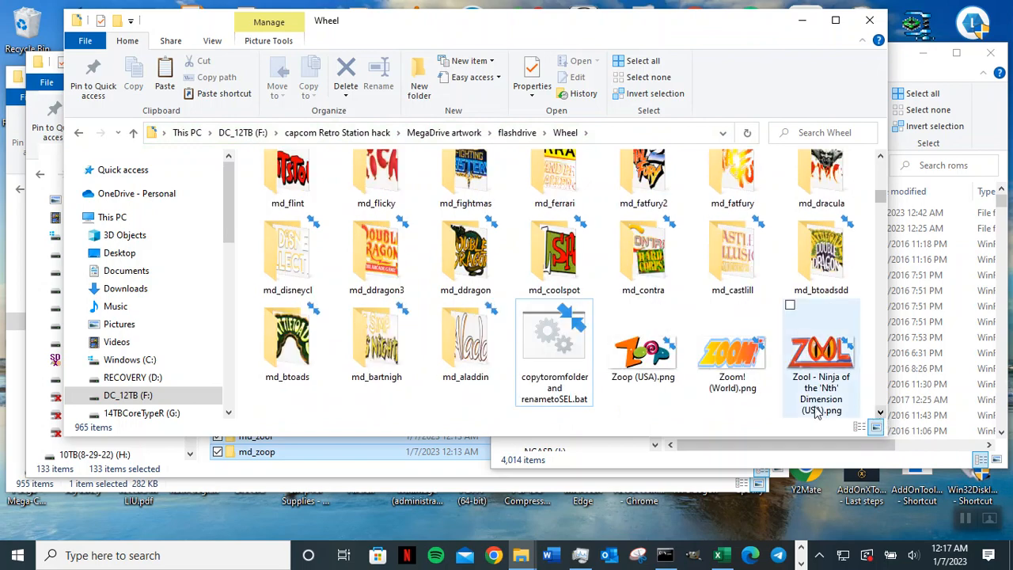
# - Select all rom-named folders from md_aladdin to md_zoop in the Wheel folder, leaving out Orginal Wheel, and copy them
pyautogui.click(467, 368)
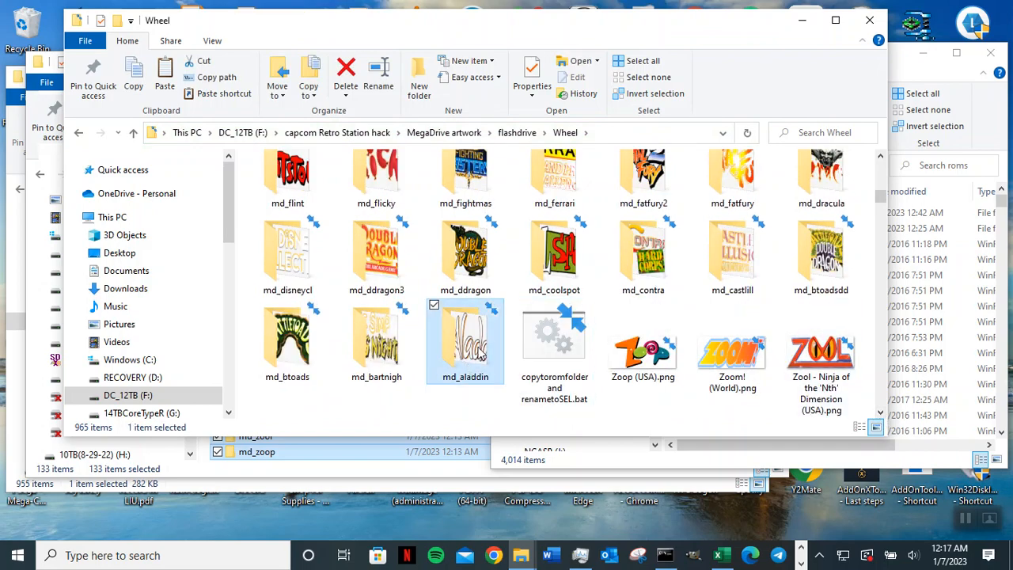
pyautogui.scroll(-15, 525, 285)
pyautogui.scroll(5, 529, 299)
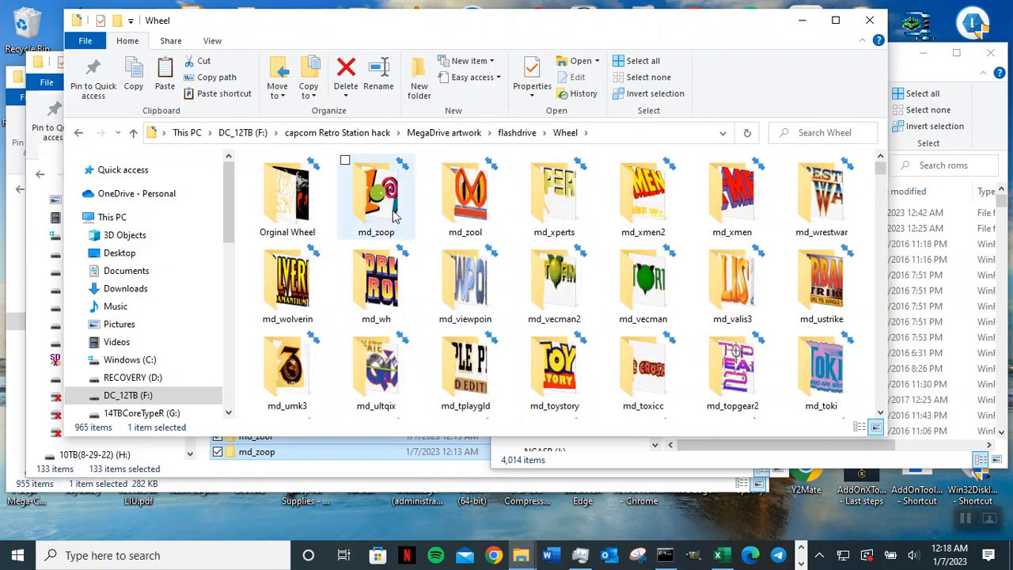
pyautogui.keyDown('shift'); pyautogui.click(394, 215); pyautogui.keyUp('shift')
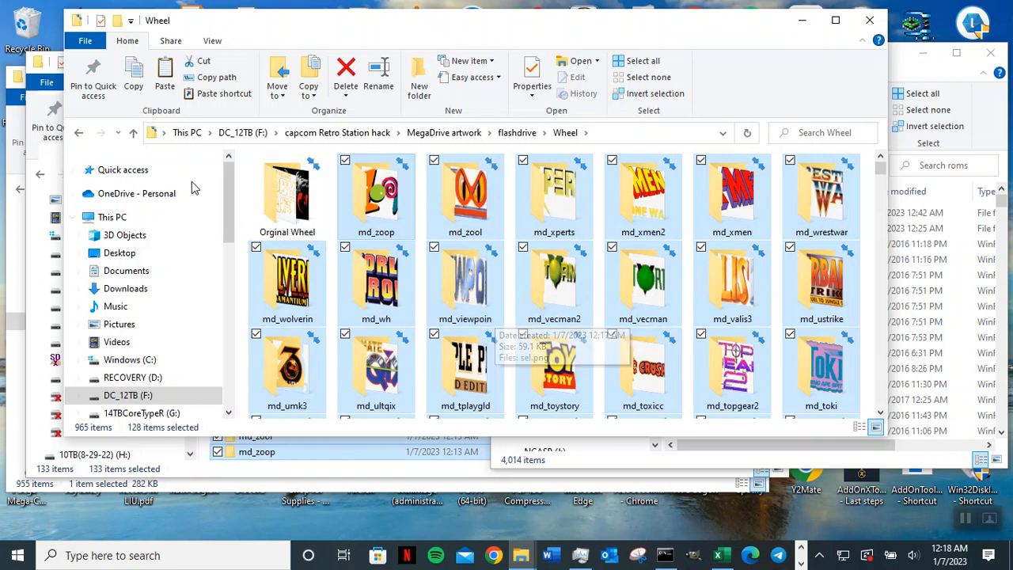
pyautogui.click(137, 79)
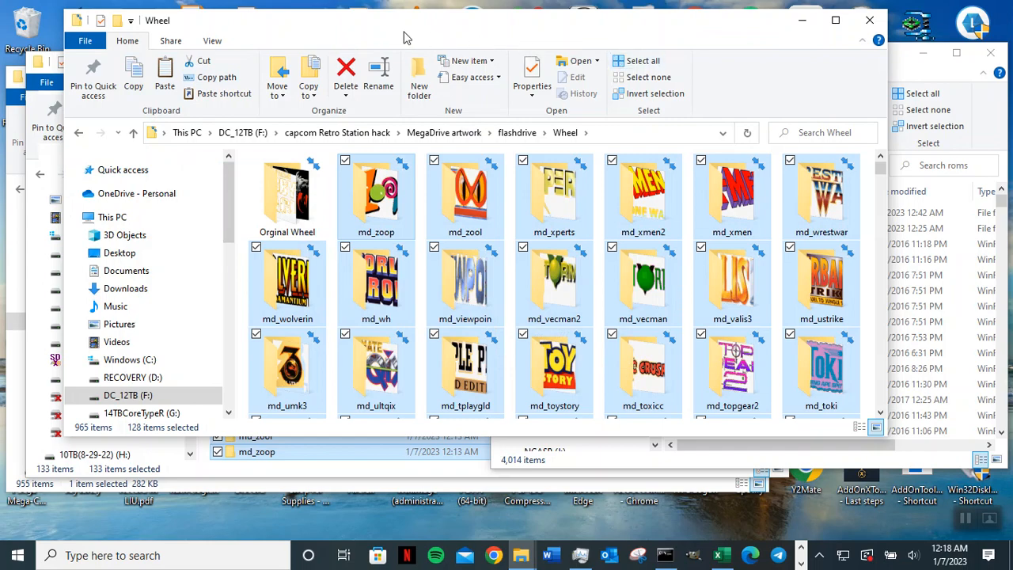
# - Switch to the images folder on USB Drive (I:), clear its selection, and display the folders as large icons
pyautogui.moveTo(353, 33); pyautogui.dragTo(619, 71)
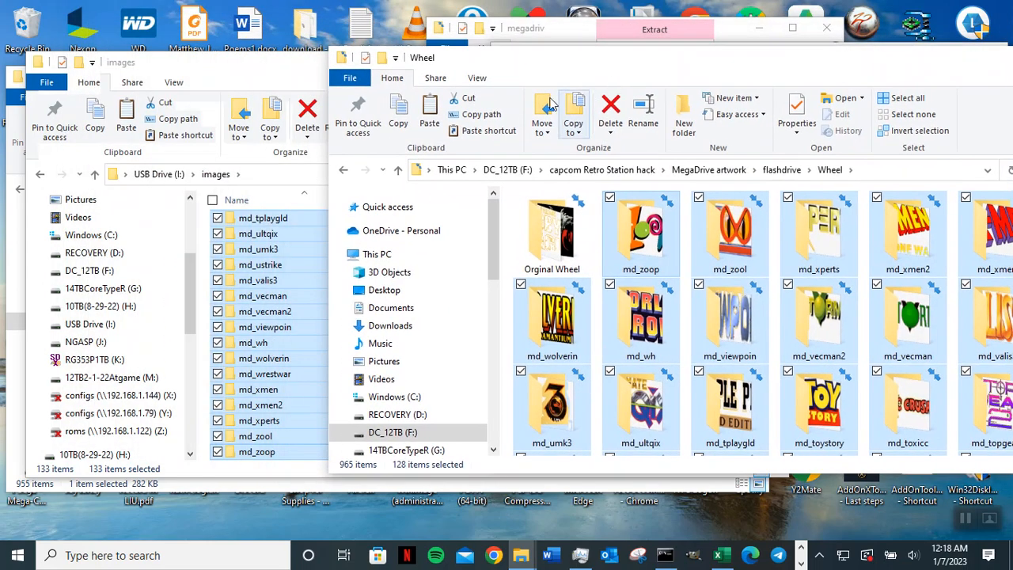
pyautogui.click(218, 83)
pyautogui.click(722, 265)
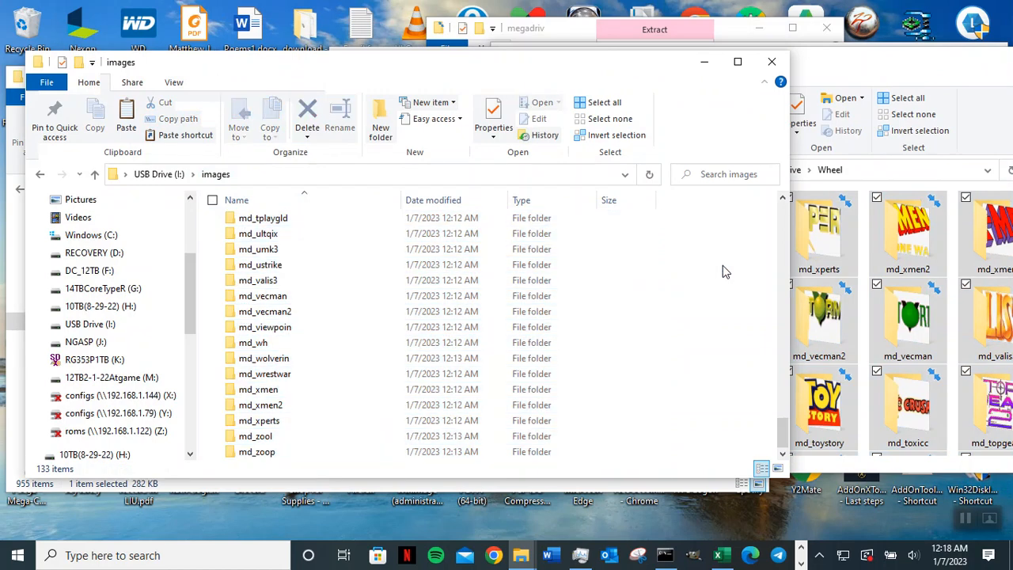
pyautogui.rightClick(679, 256)
pyautogui.moveTo(638, 267)
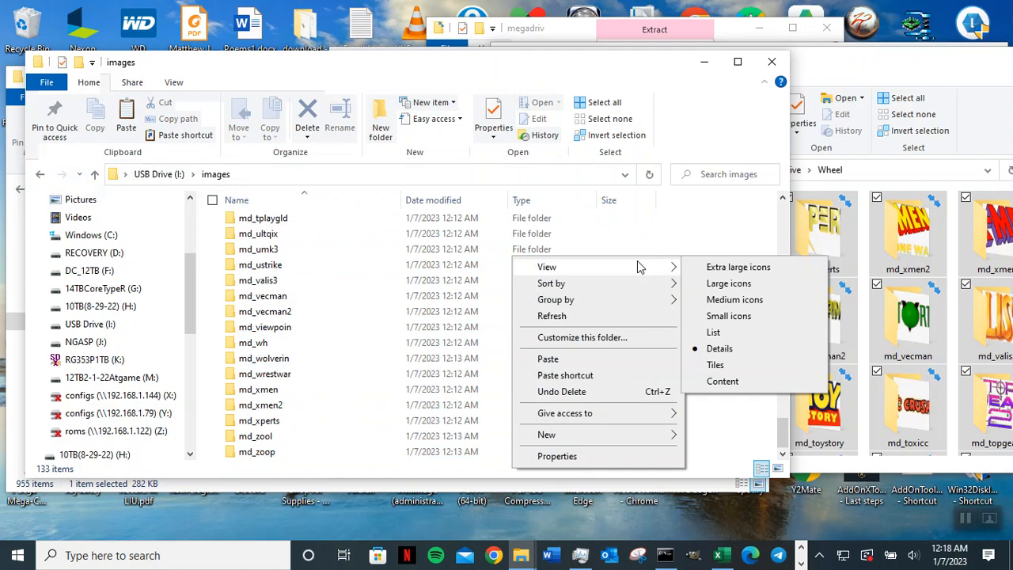
pyautogui.click(714, 290)
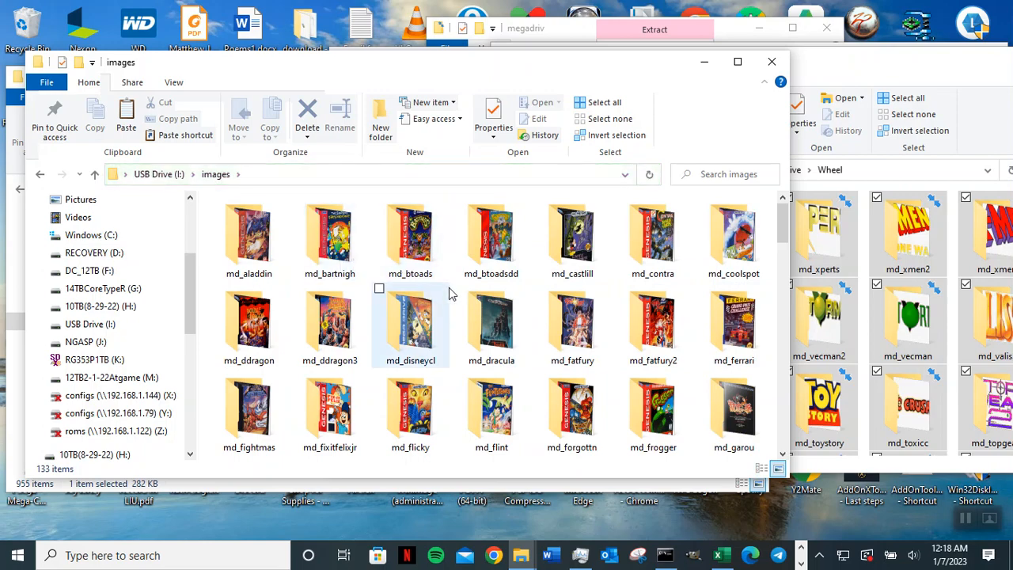
# - Show the images folder as extra large icons in a maximized window and paste the copied wheel folders into it
pyautogui.rightClick(449, 287)
pyautogui.moveTo(428, 301)
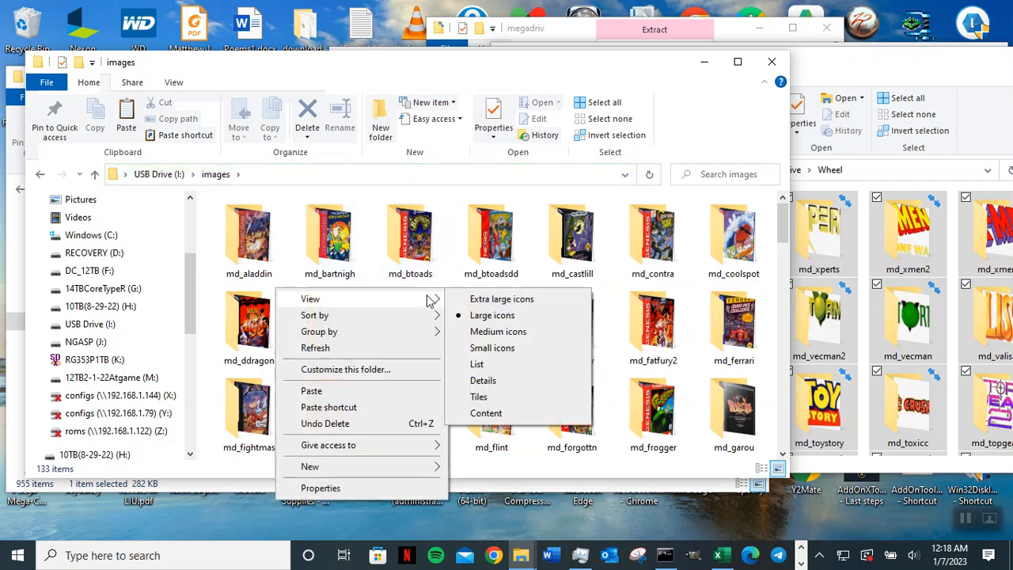
pyautogui.click(495, 299)
pyautogui.click(738, 62)
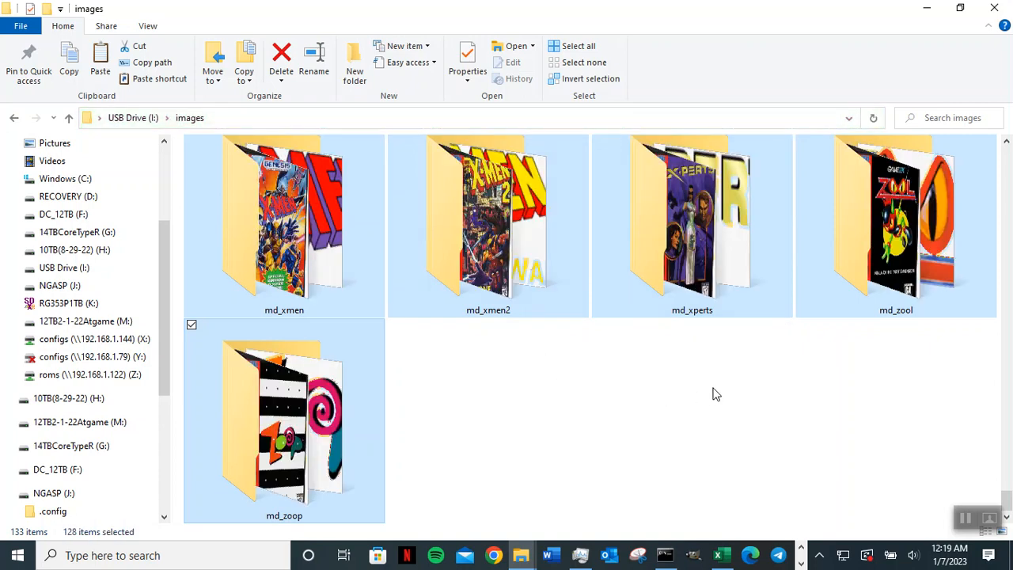
# - Review the merged folder thumbnails in images from md_zoop back to md_garou, checking each for box art and a wheel logo
pyautogui.scroll(1, 715, 394)
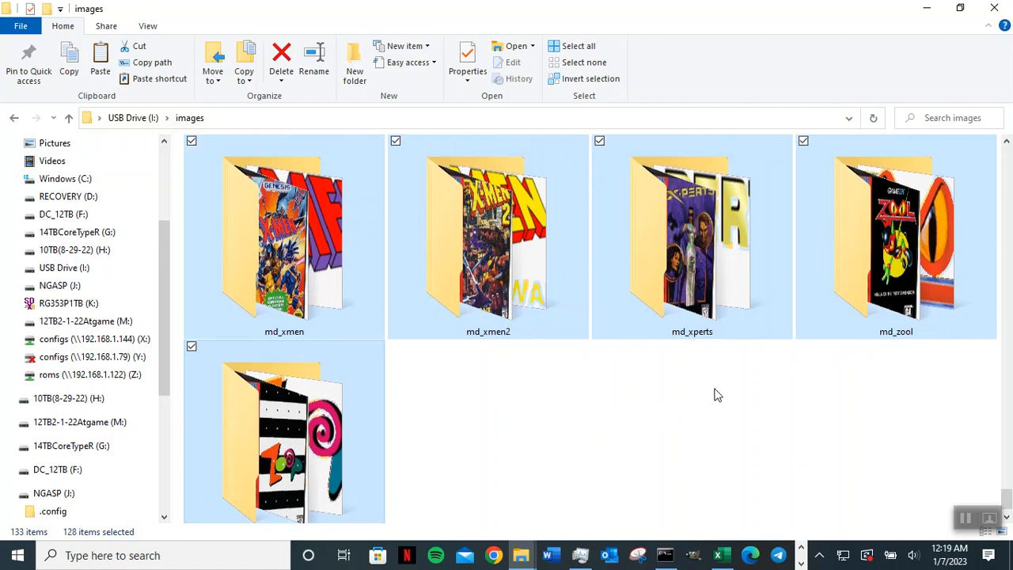
pyautogui.scroll(5, 716, 394)
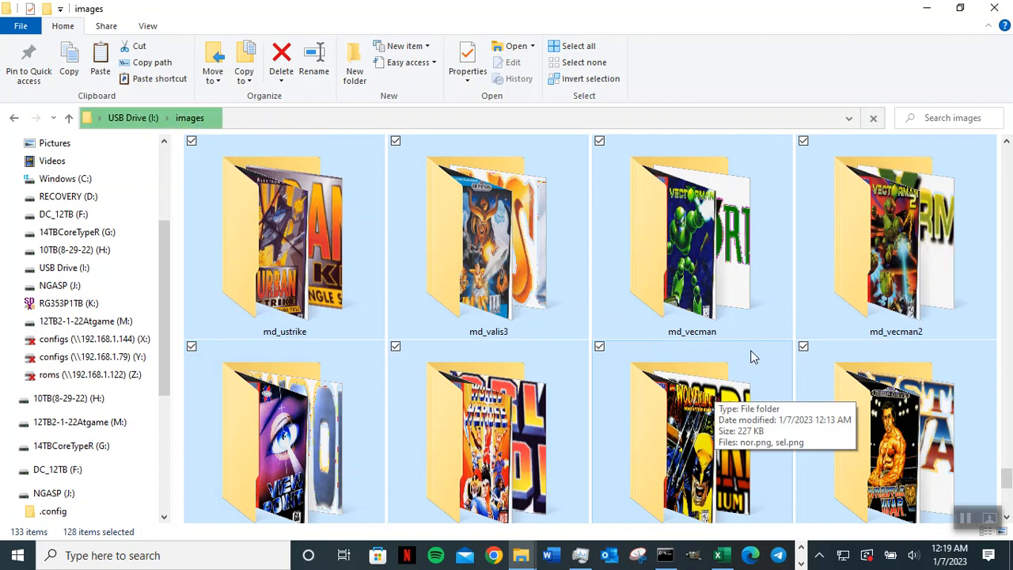
pyautogui.scroll(3, 753, 357)
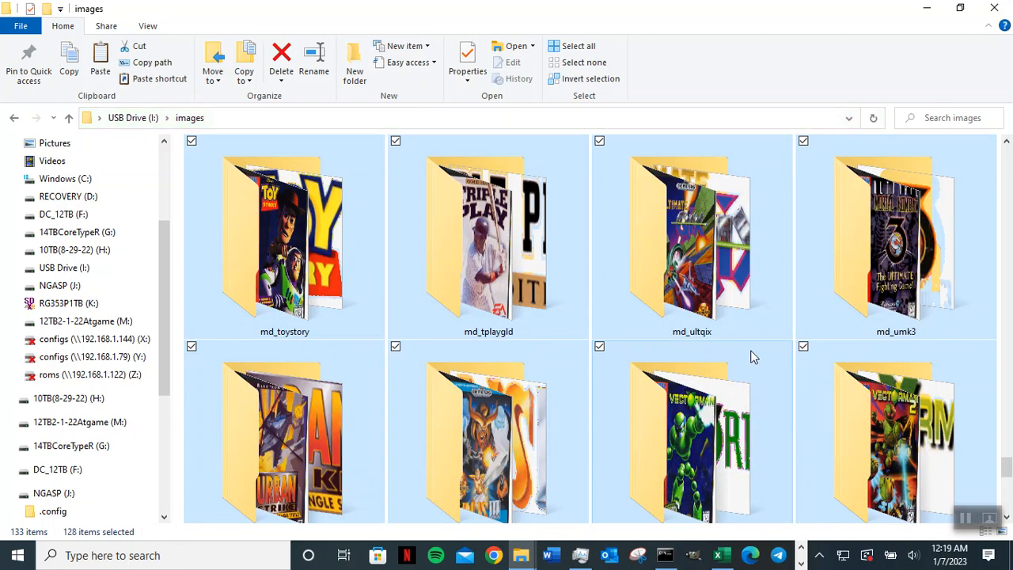
pyautogui.scroll(3, 753, 357)
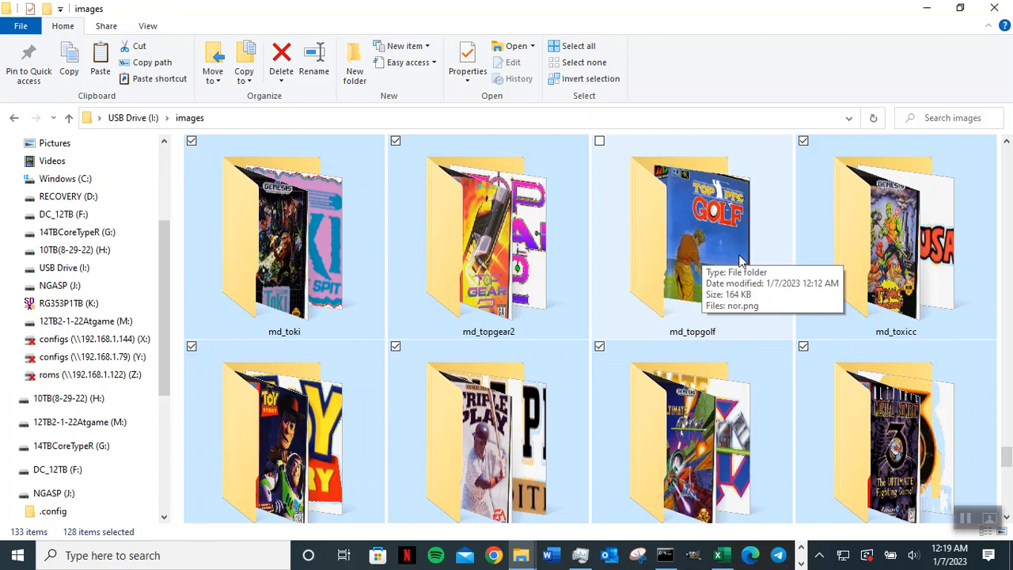
pyautogui.scroll(2, 740, 261)
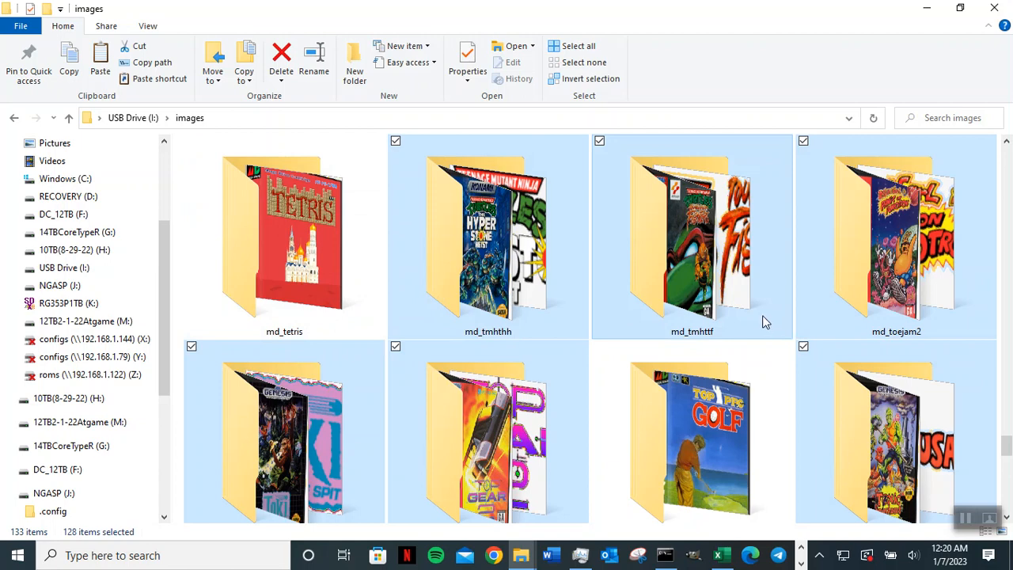
pyautogui.scroll(4, 762, 321)
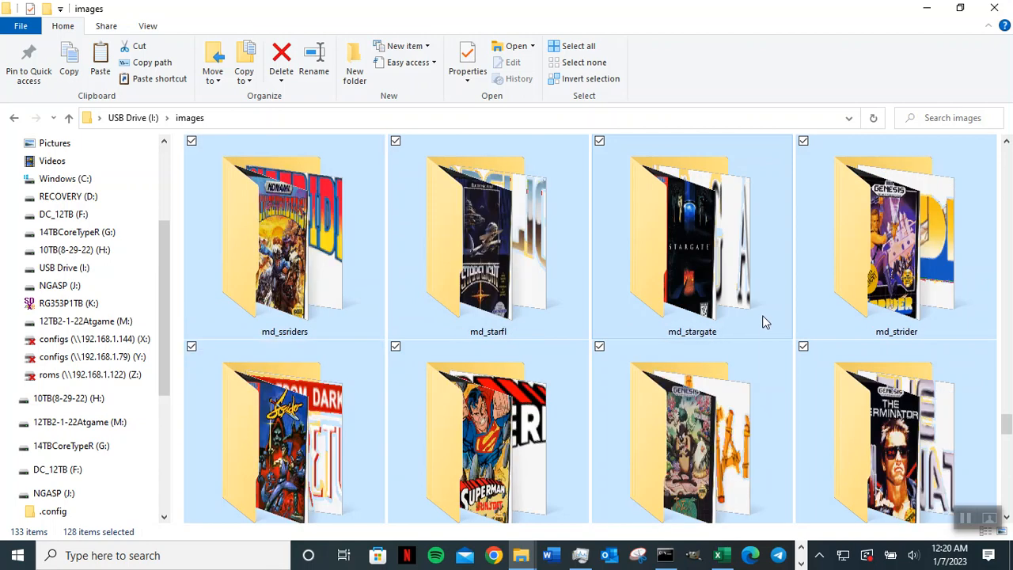
pyautogui.scroll(2, 764, 322)
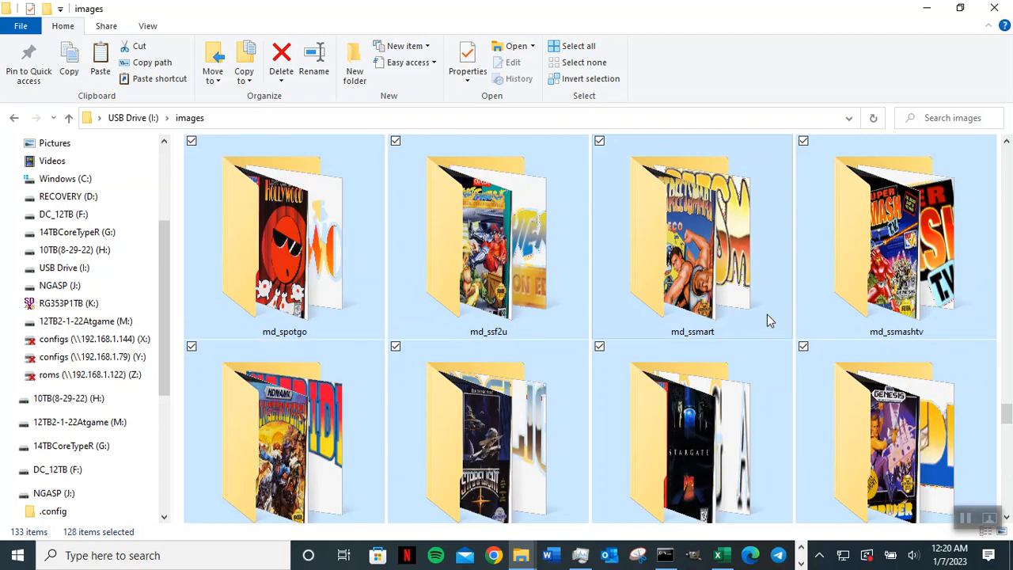
pyautogui.scroll(2, 768, 320)
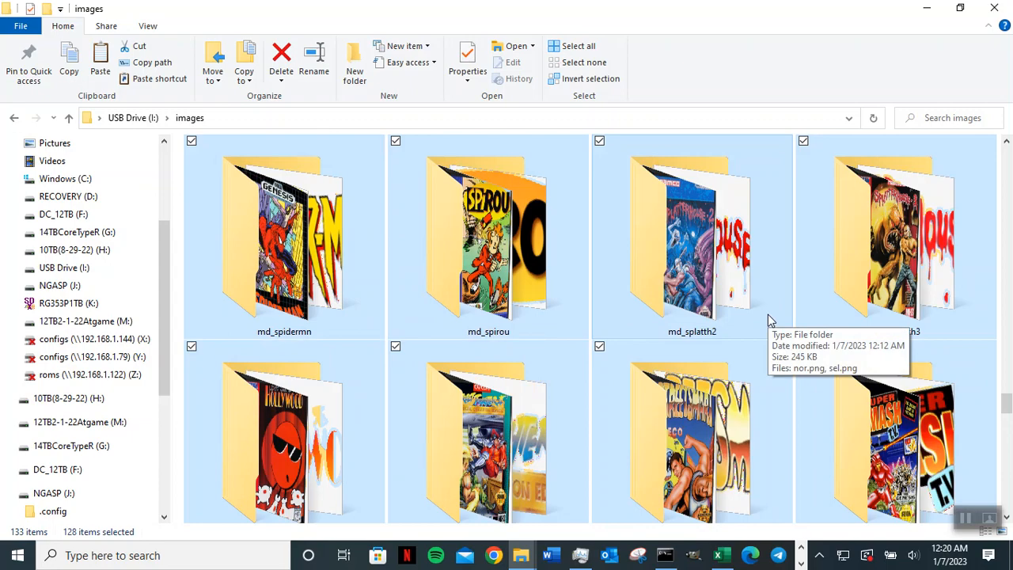
pyautogui.scroll(2, 767, 320)
pyautogui.scroll(2, 770, 320)
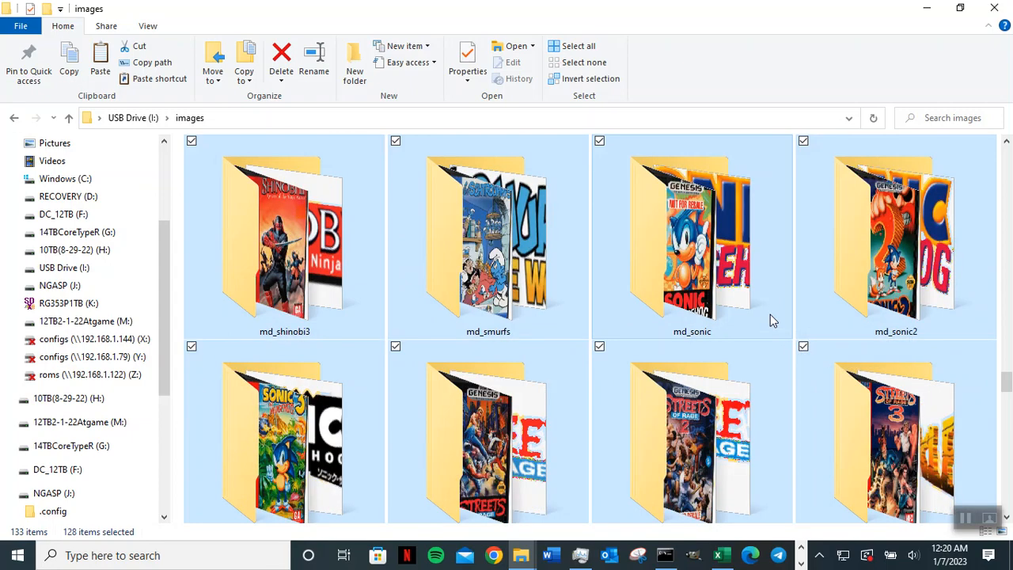
pyautogui.scroll(4, 772, 320)
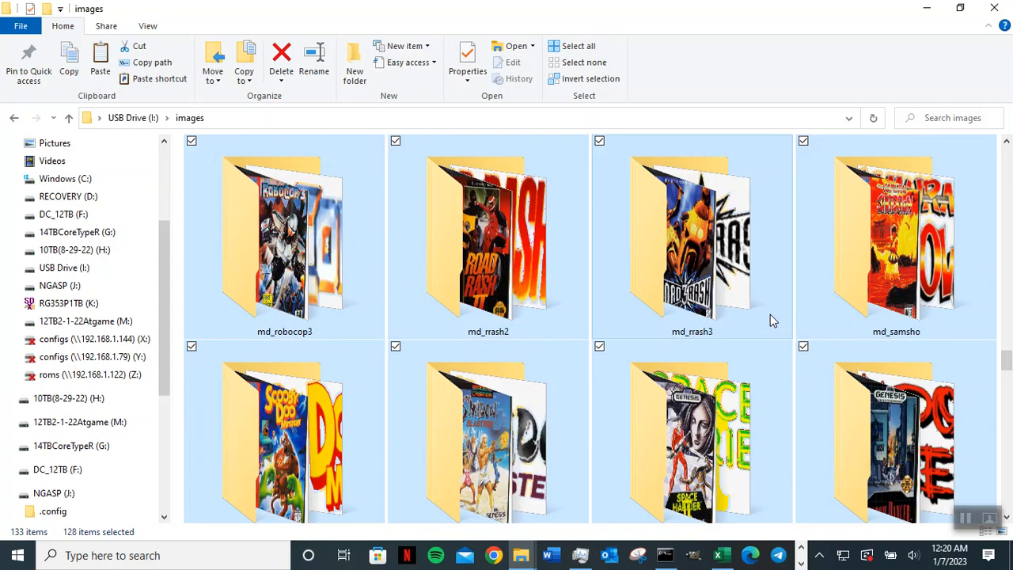
pyautogui.scroll(6, 770, 314)
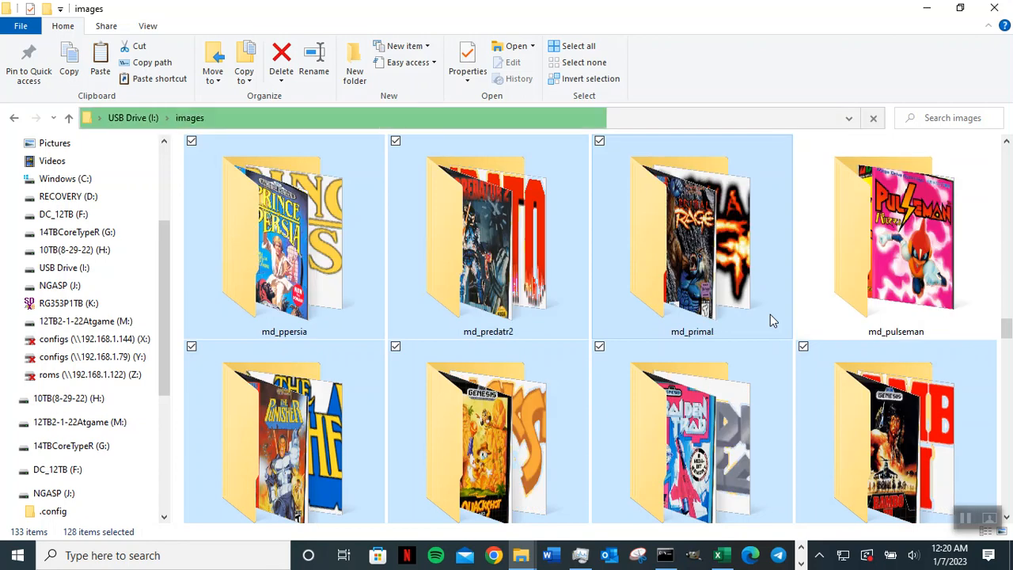
pyautogui.moveTo(906, 339)
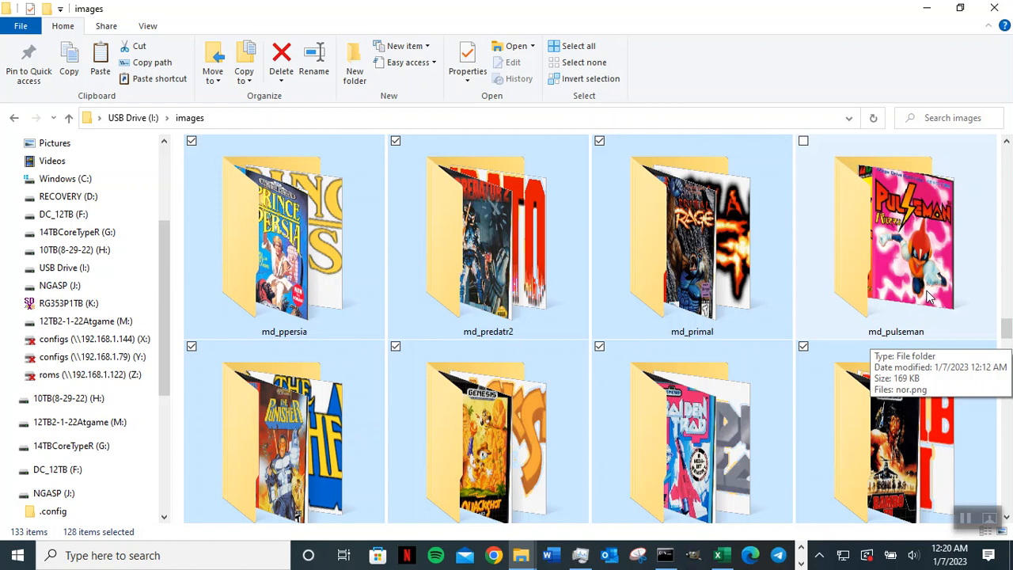
pyautogui.scroll(2, 779, 310)
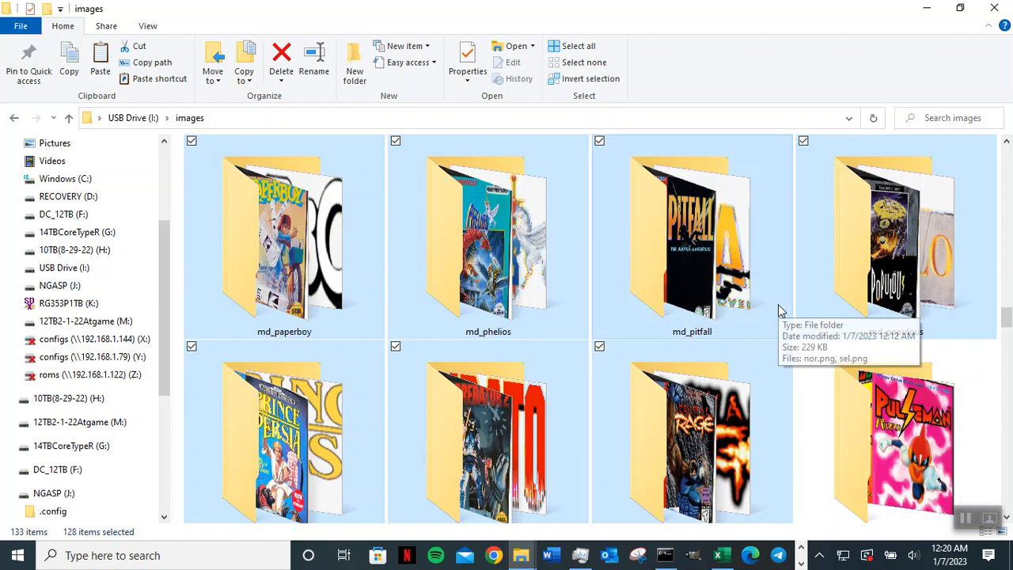
pyautogui.scroll(2, 779, 307)
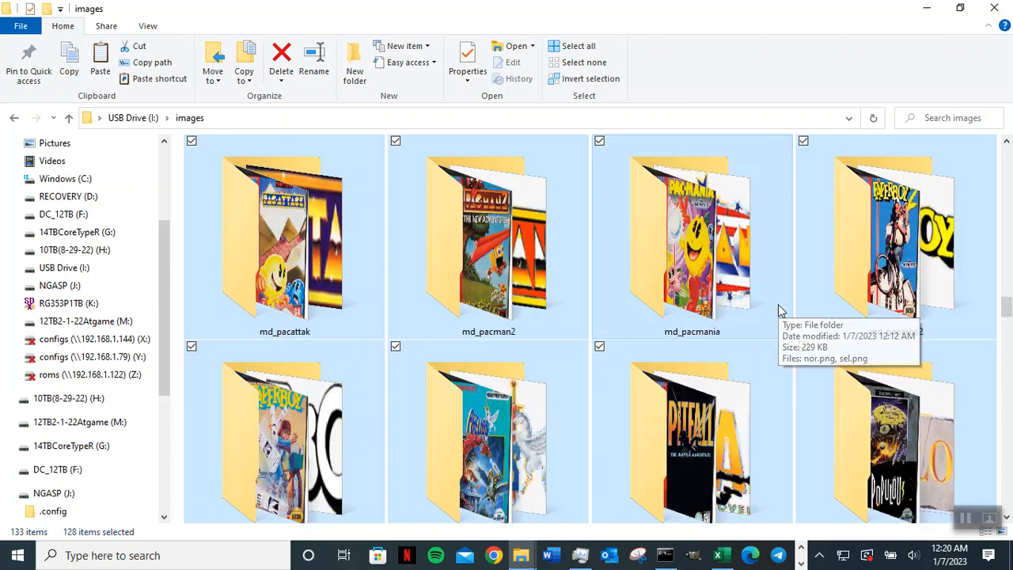
pyautogui.scroll(2, 779, 311)
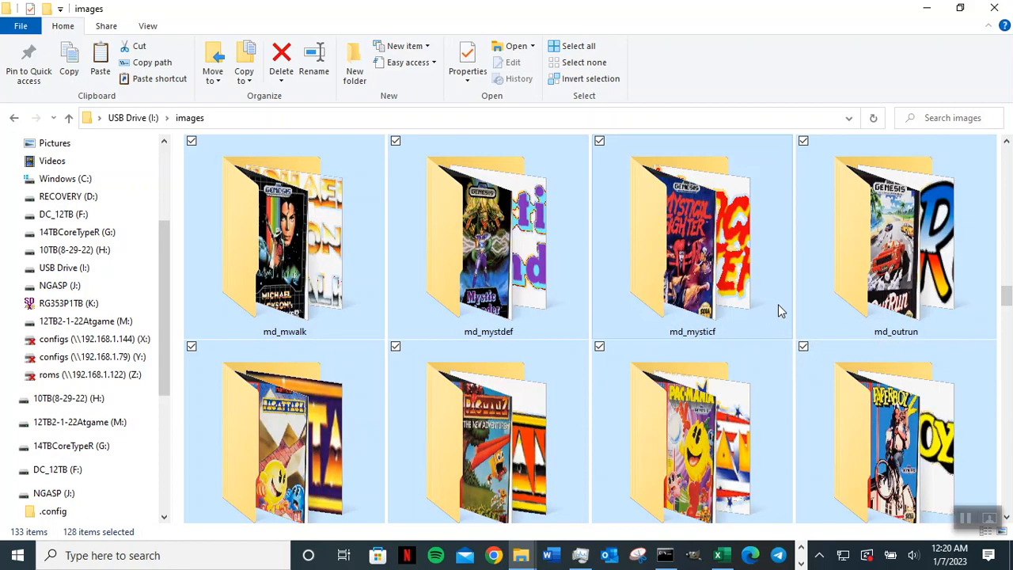
pyautogui.scroll(2, 778, 310)
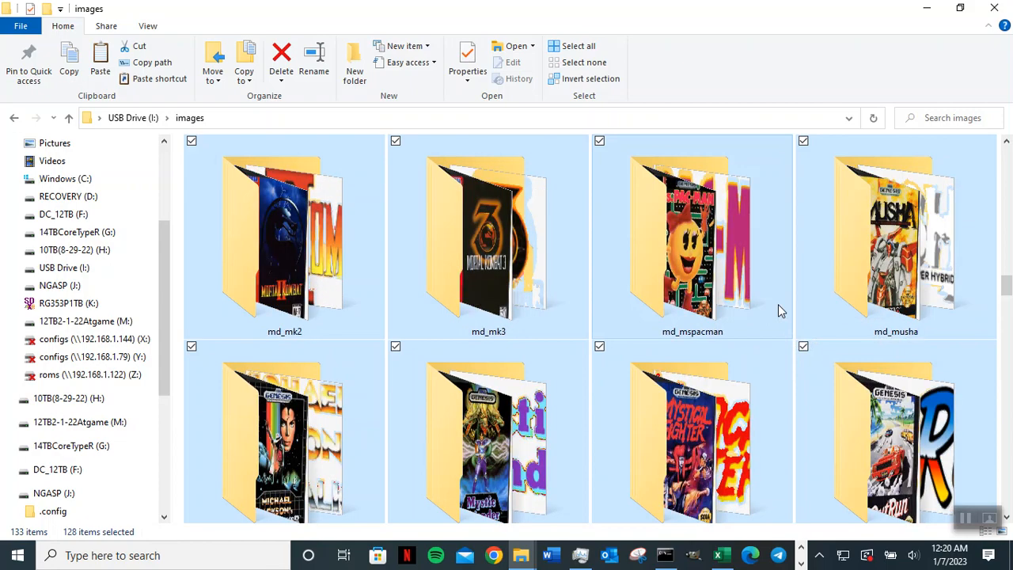
pyautogui.scroll(4, 778, 304)
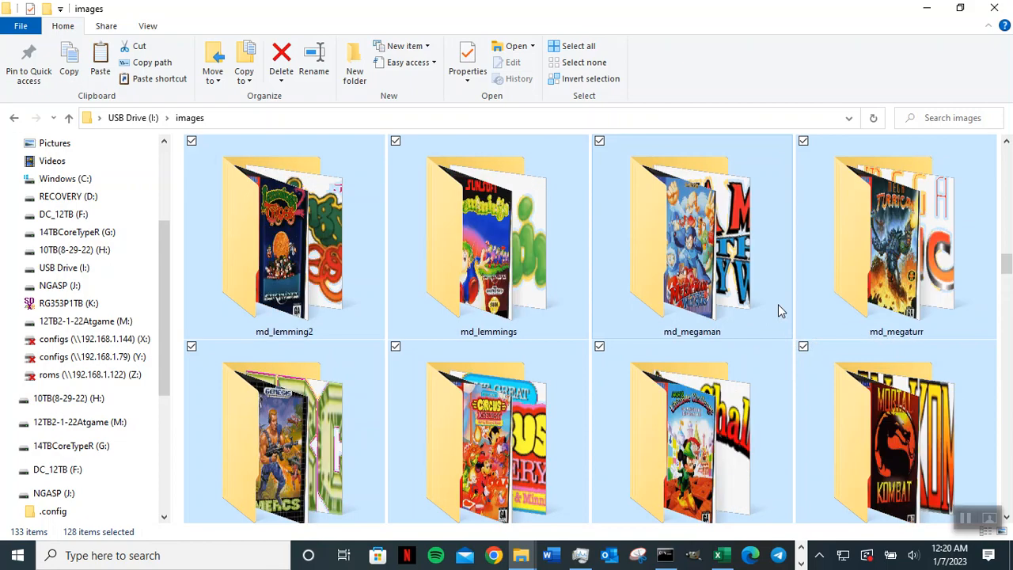
pyautogui.scroll(2, 778, 310)
pyautogui.scroll(2, 779, 304)
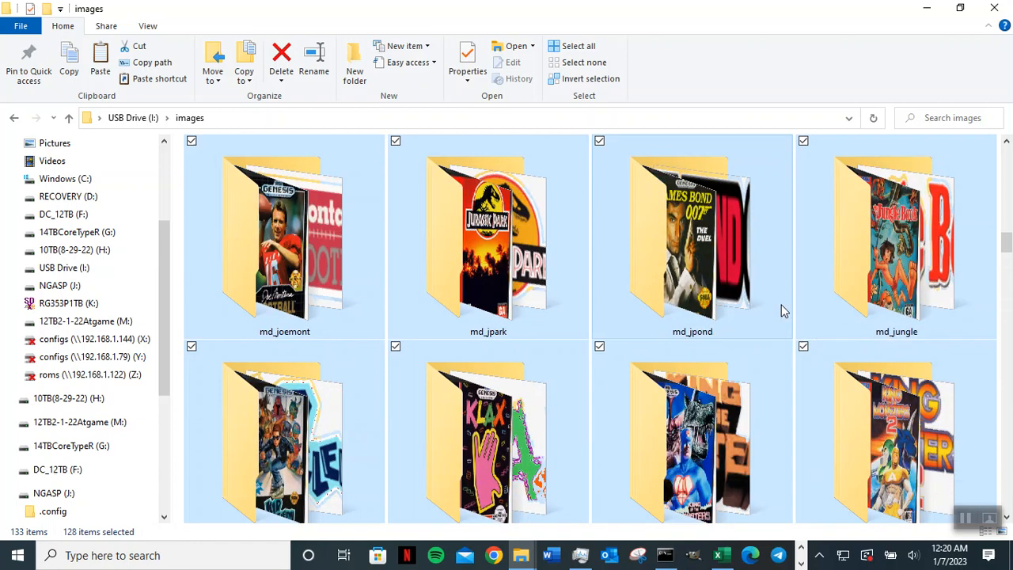
pyautogui.scroll(2, 780, 307)
pyautogui.scroll(2, 785, 309)
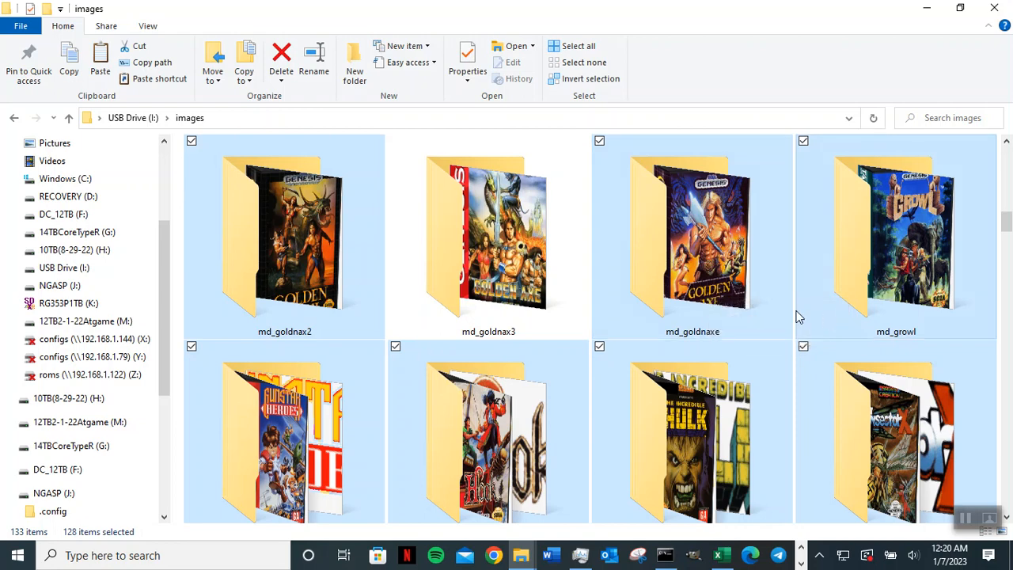
pyautogui.scroll(1, 795, 316)
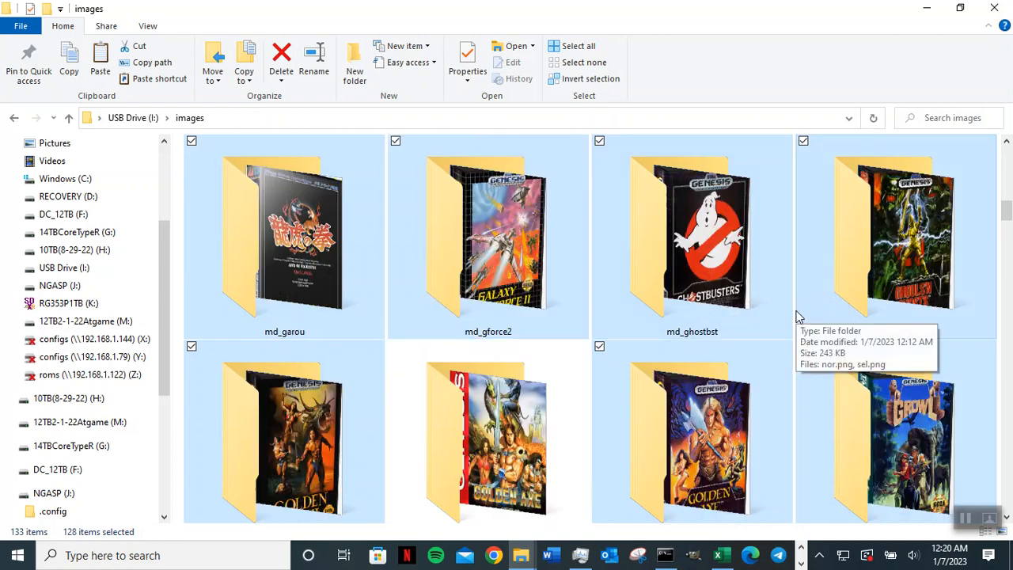
# - Inspect the image files in the md_ghostbst folder as extra large icons, and return to the images folder
pyautogui.doubleClick(691, 257)
pyautogui.rightClick(330, 249)
pyautogui.moveTo(294, 269)
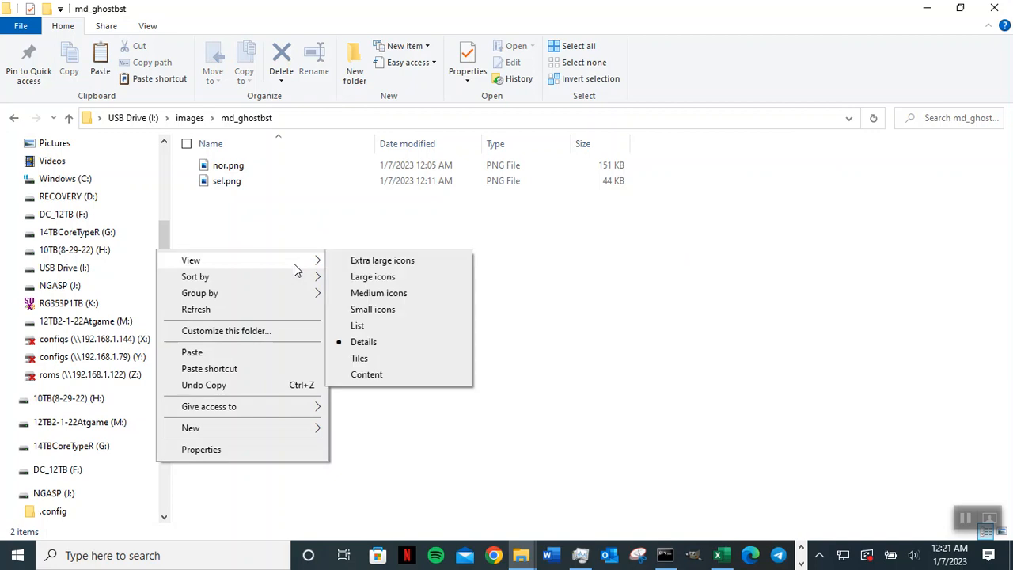
pyautogui.click(354, 262)
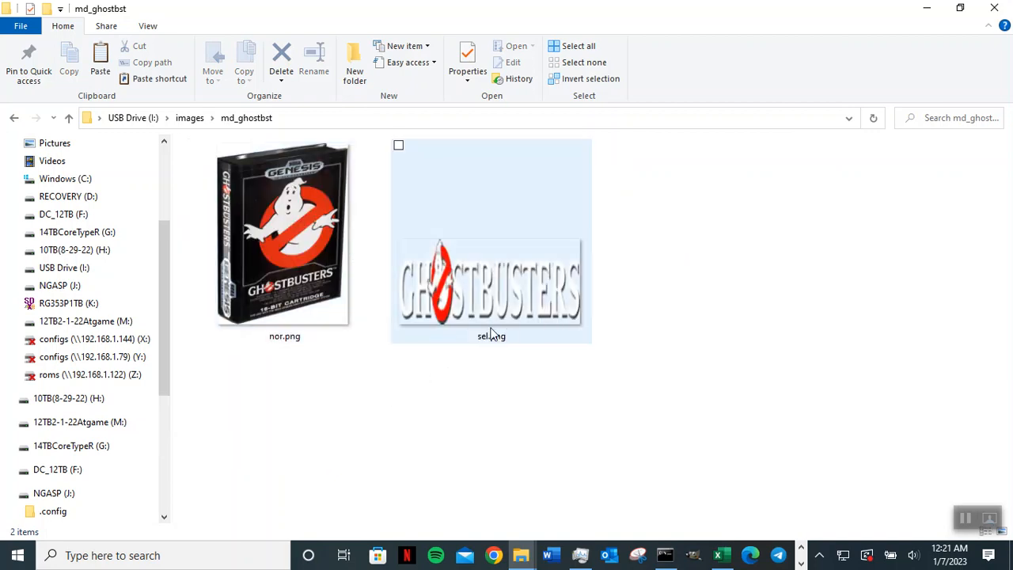
pyautogui.click(69, 118)
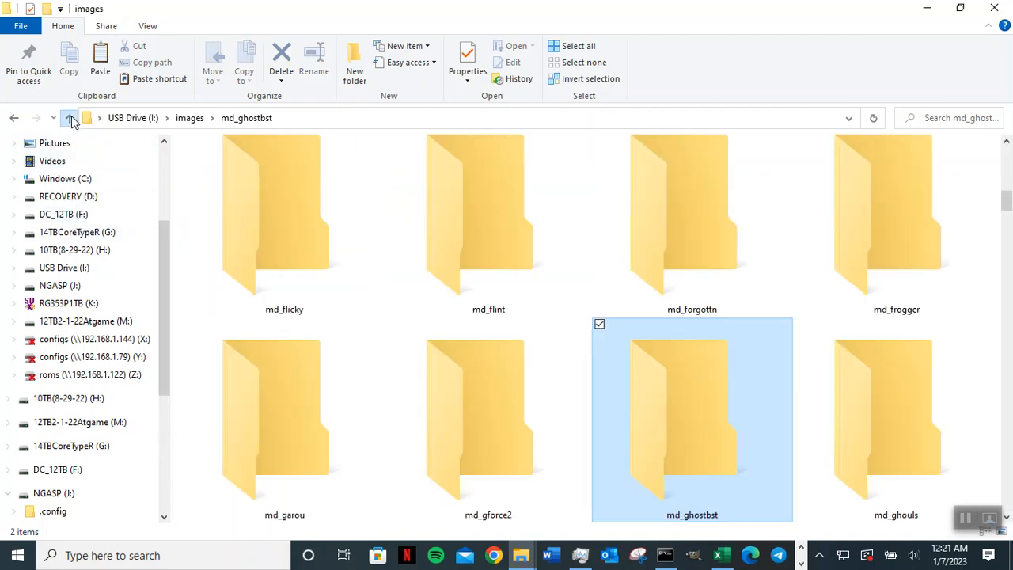
# - Check the files inside the md_flint folder, and return to the start of the images folder
pyautogui.doubleClick(474, 255)
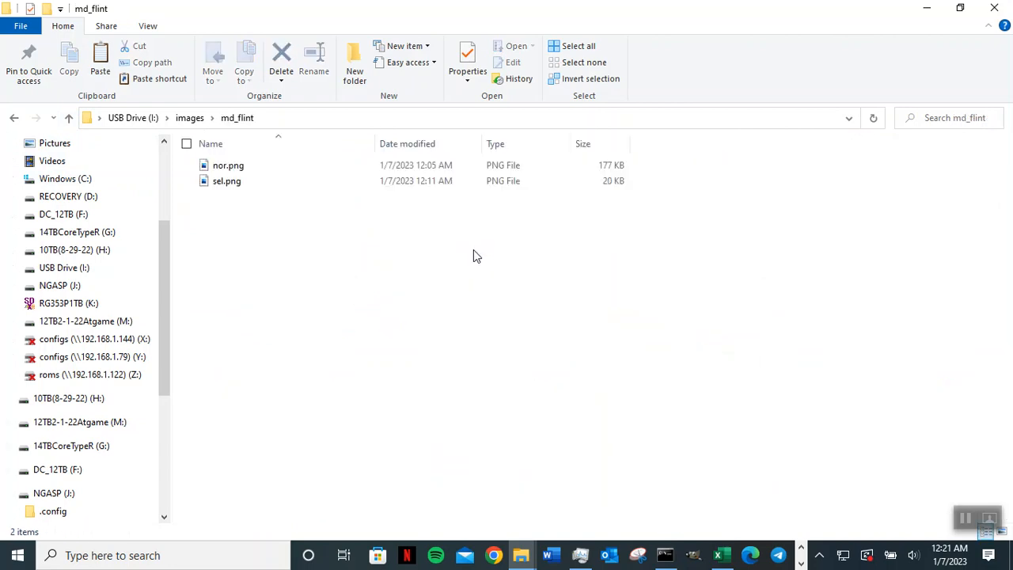
pyautogui.click(70, 118)
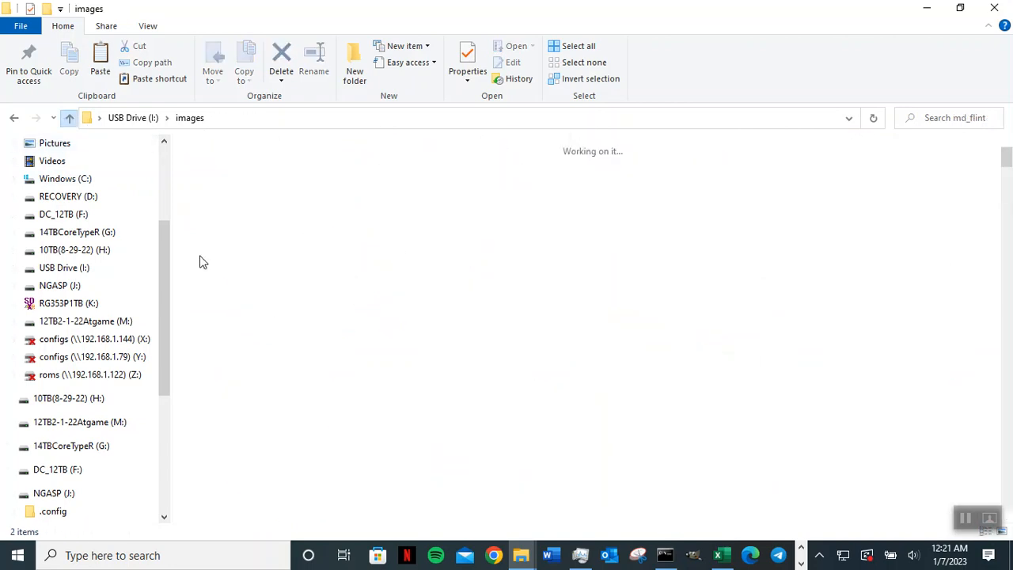
pyautogui.scroll(-5, 362, 308)
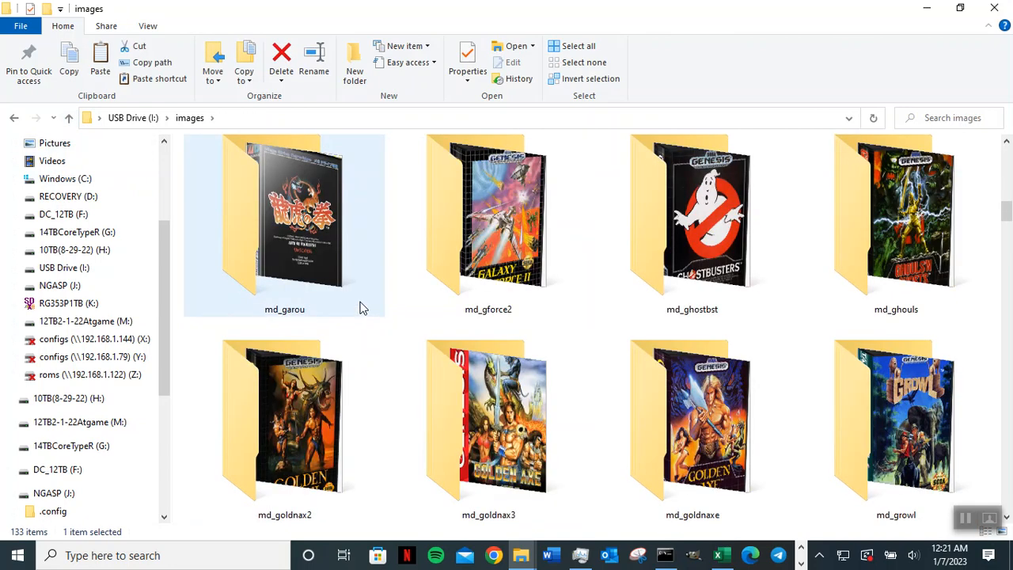
pyautogui.scroll(10, 577, 332)
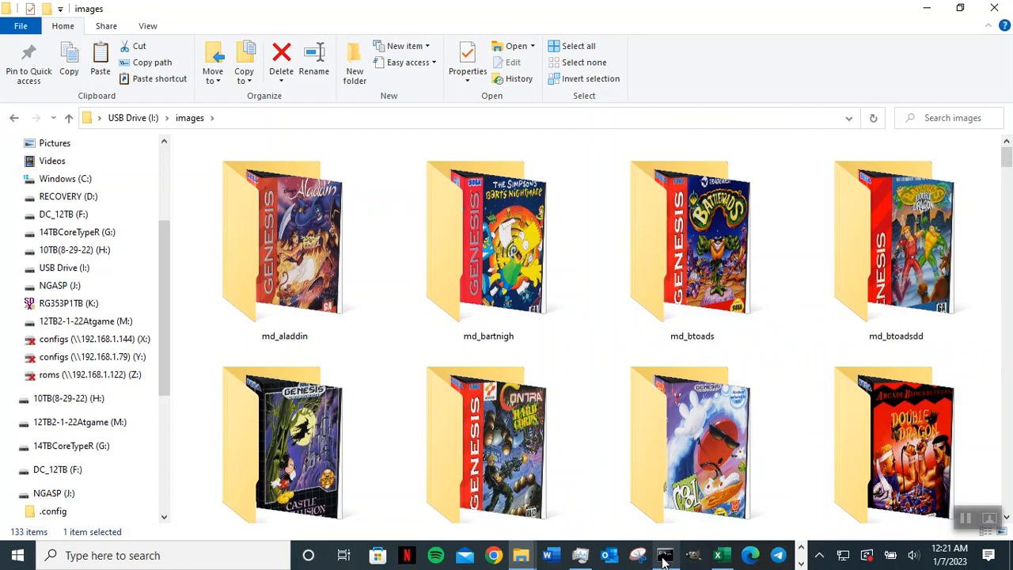
# - Search Windows for cmd, open a Command Prompt, and move its window clear of the images folder's path
pyautogui.click(184, 558)
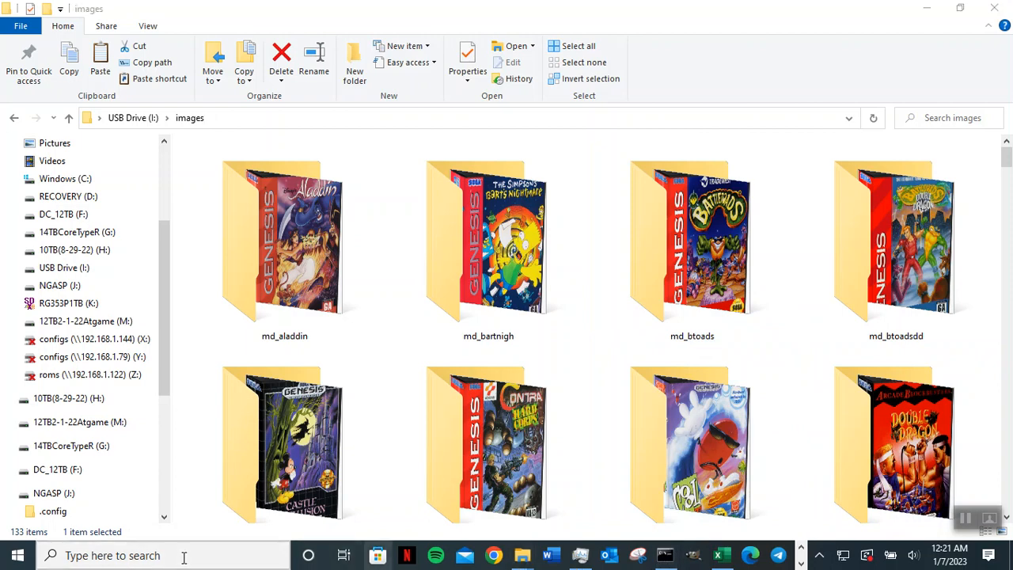
pyautogui.write('cmd')
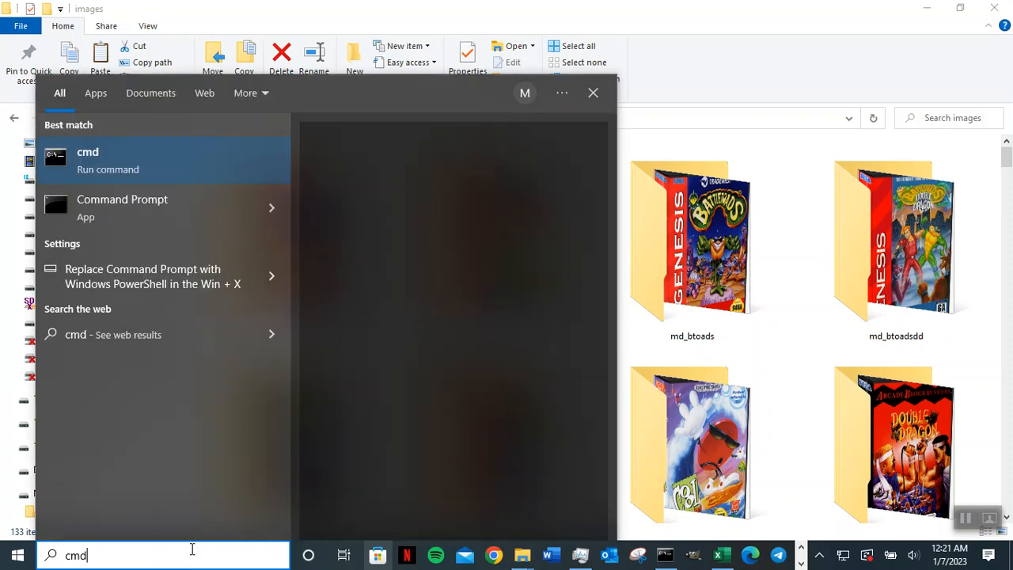
pyautogui.click(97, 212)
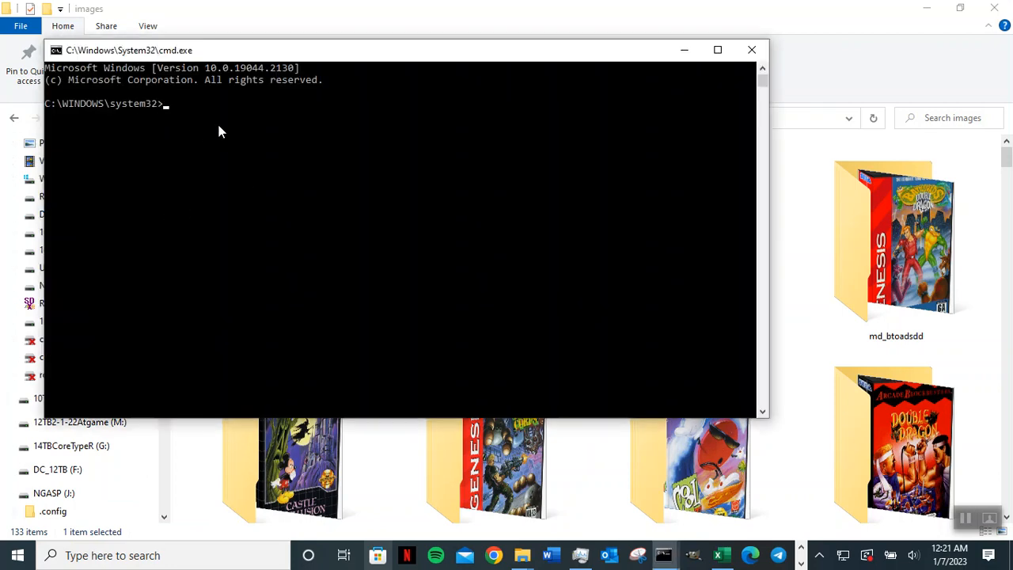
pyautogui.moveTo(285, 49); pyautogui.dragTo(420, 163)
# - Copy the images folder's path and run cd I:\images in the Command Prompt
pyautogui.click(262, 117)
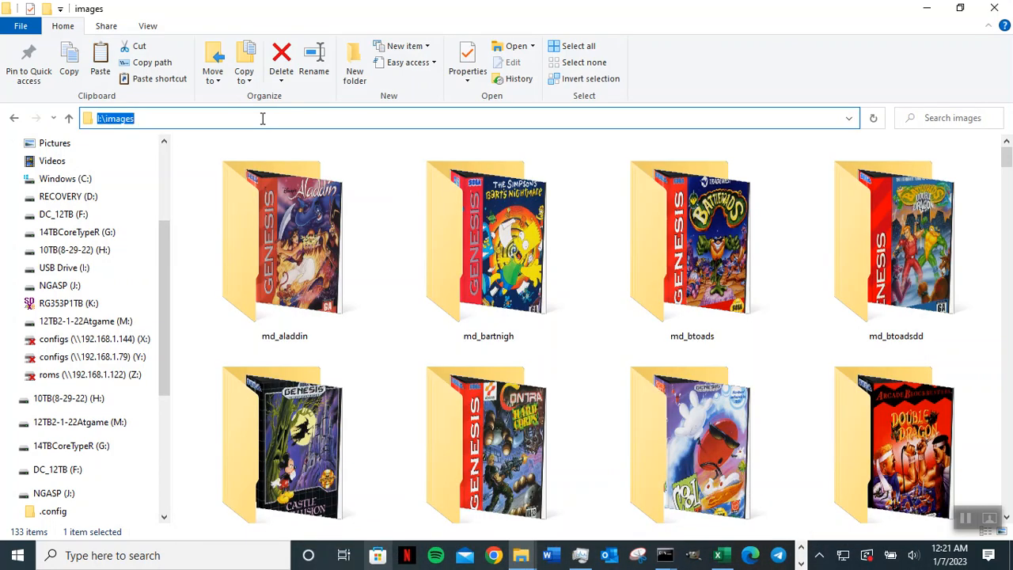
pyautogui.hotkey('alt', 'Tab')
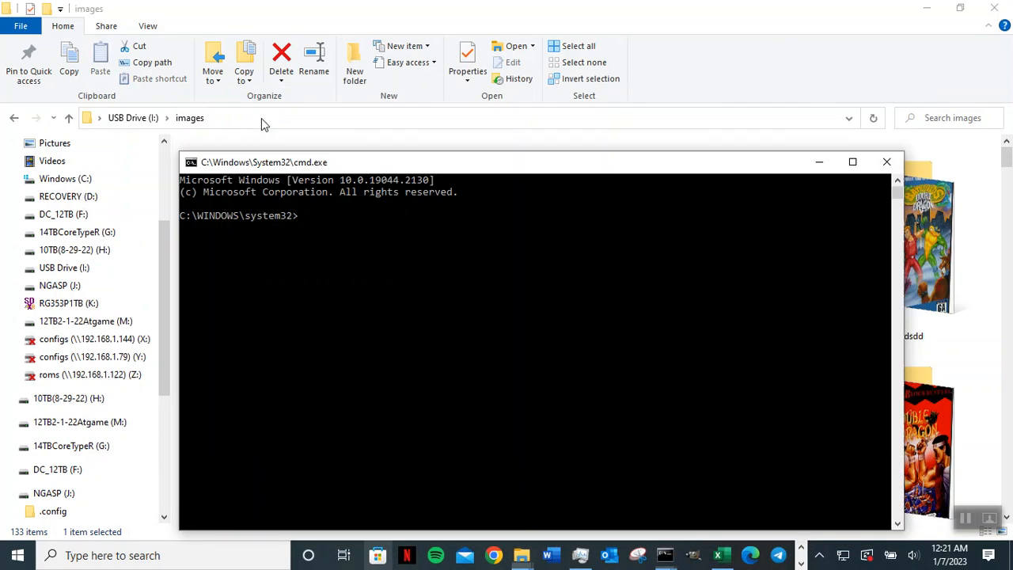
pyautogui.write('cd')
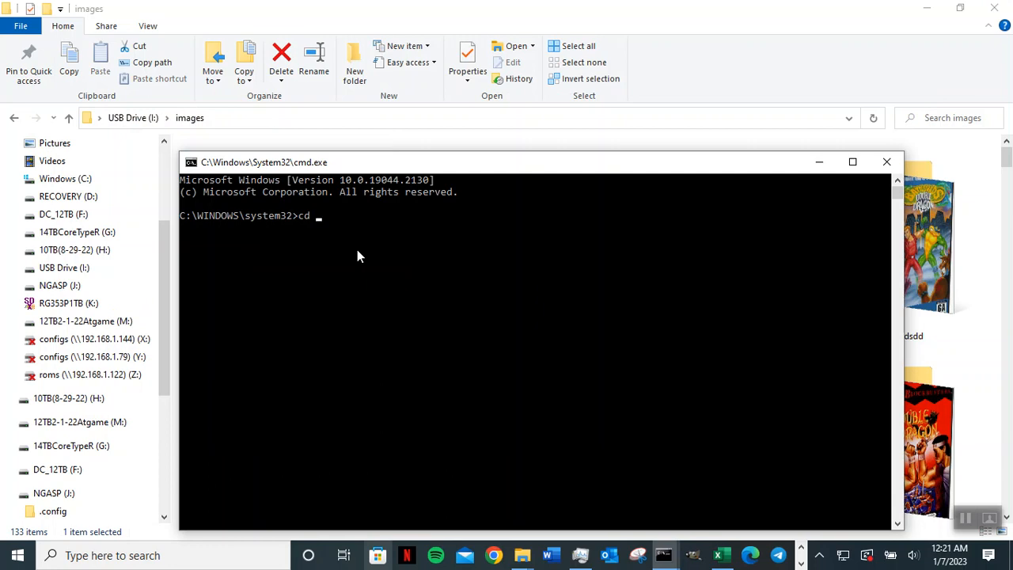
pyautogui.write('I:\\images')
pyautogui.press('Return')
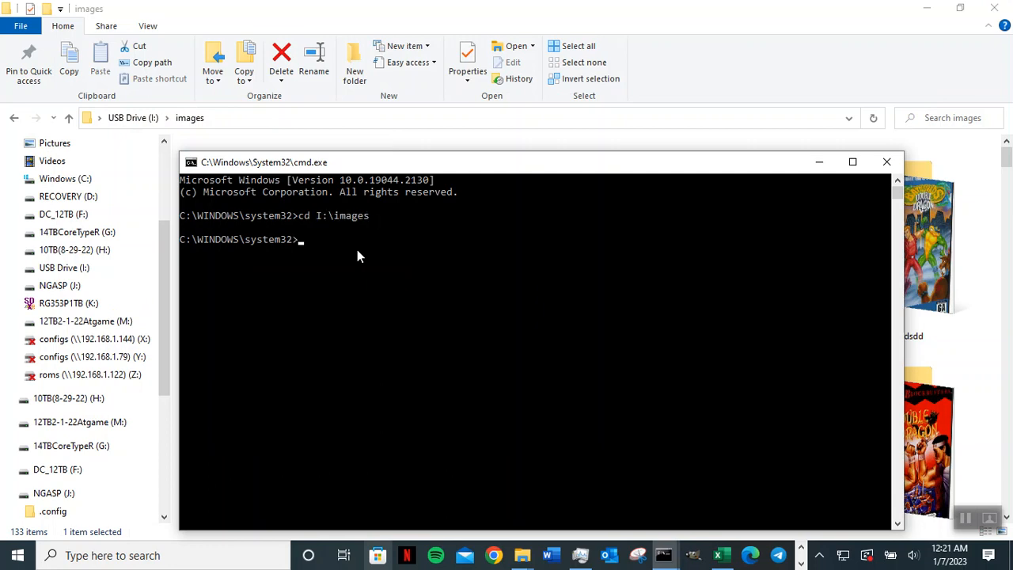
# - Switch the Command Prompt to the I: drive and list the images folder's contents with dir
pyautogui.write('i:')
pyautogui.press('Return')
pyautogui.write('dir')
pyautogui.press('Return')
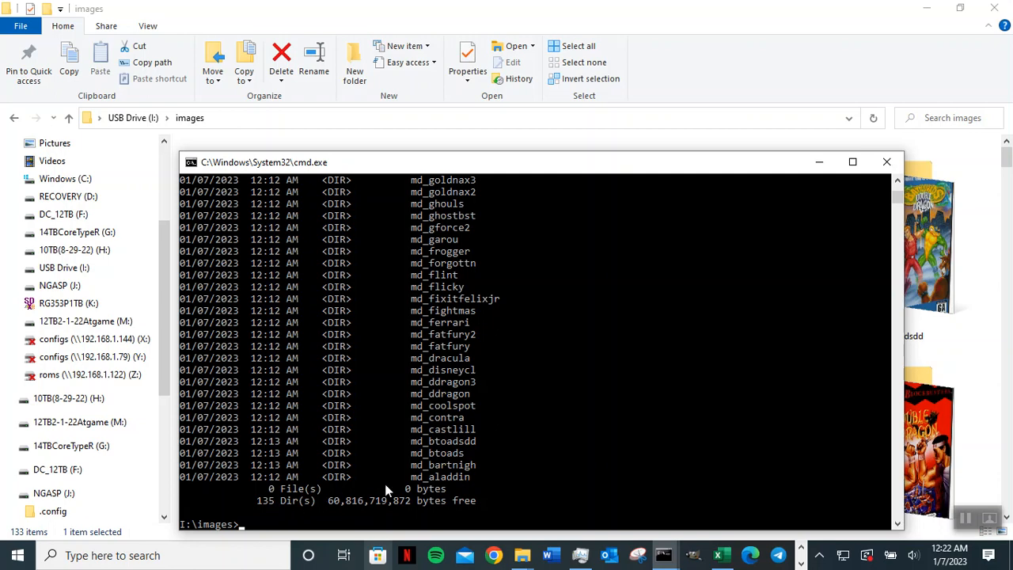
# - Review the directory listing back to its beginning, and minimize the Command Prompt window
pyautogui.scroll(20, 484, 341)
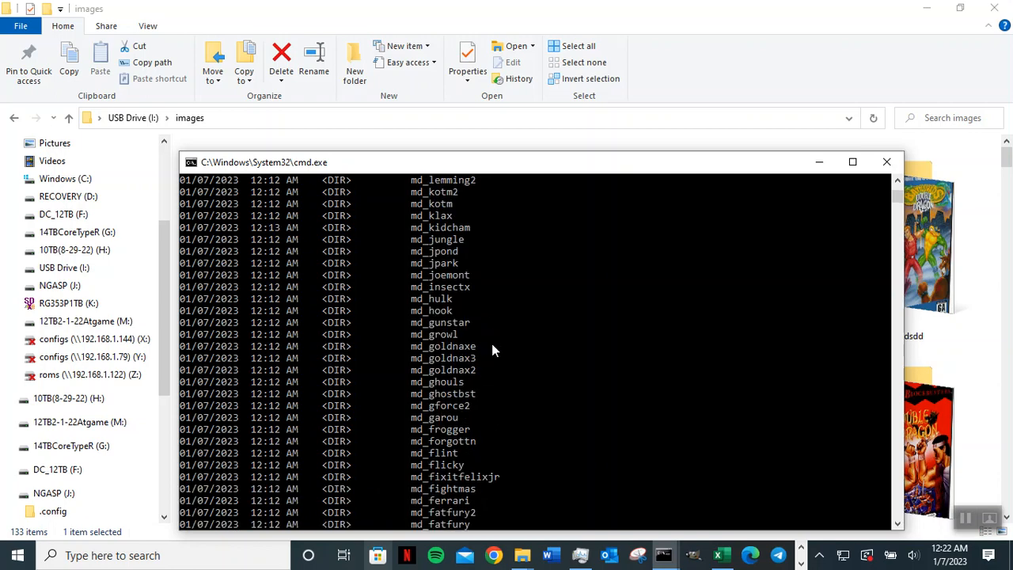
pyautogui.scroll(10, 507, 335)
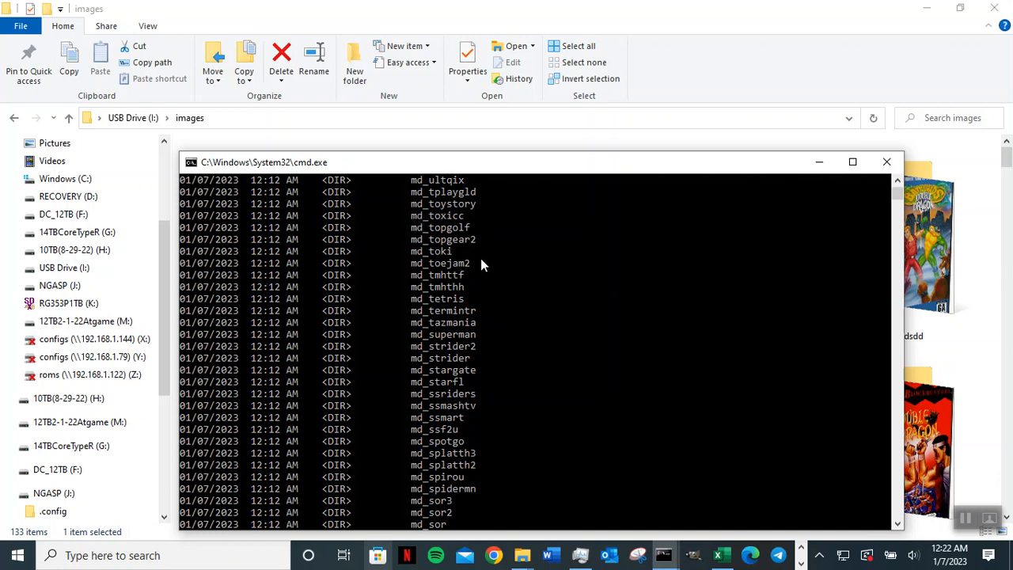
pyautogui.scroll(10, 483, 262)
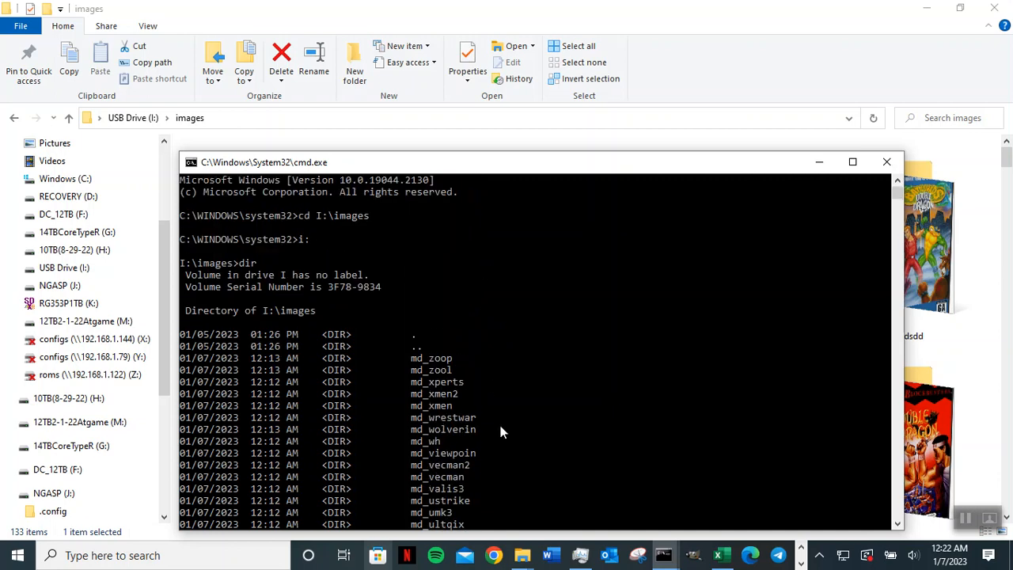
pyautogui.click(819, 165)
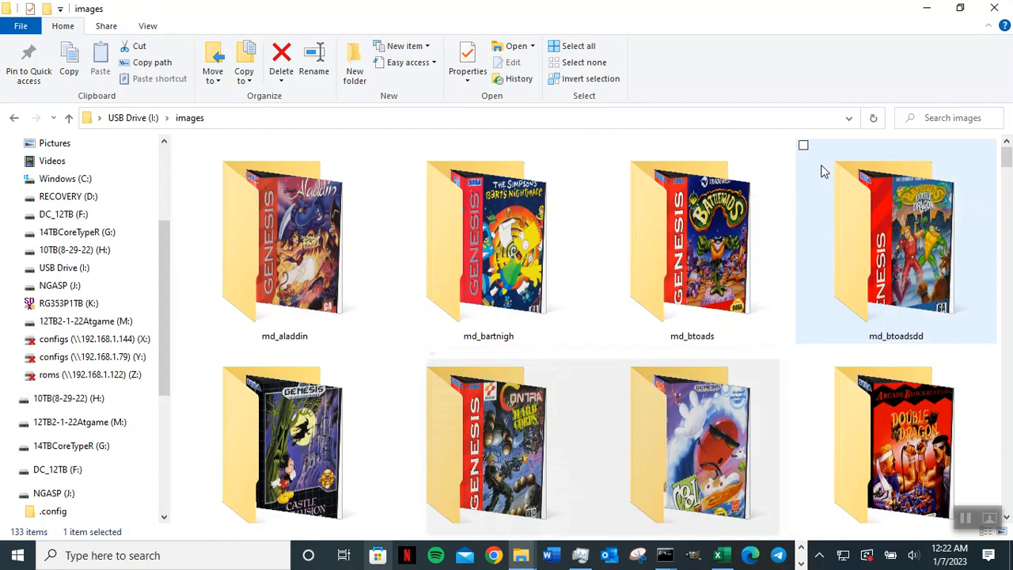
# - Look through the game folders in the images folder to examine each one's box art and wheel logo thumbnails
pyautogui.scroll(-15, 574, 356)
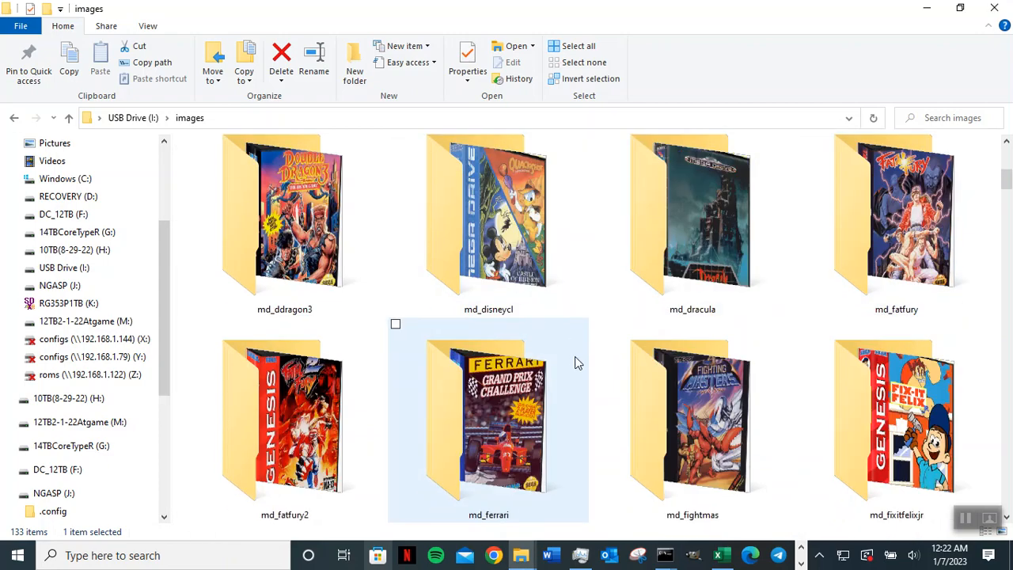
pyautogui.scroll(-10, 588, 359)
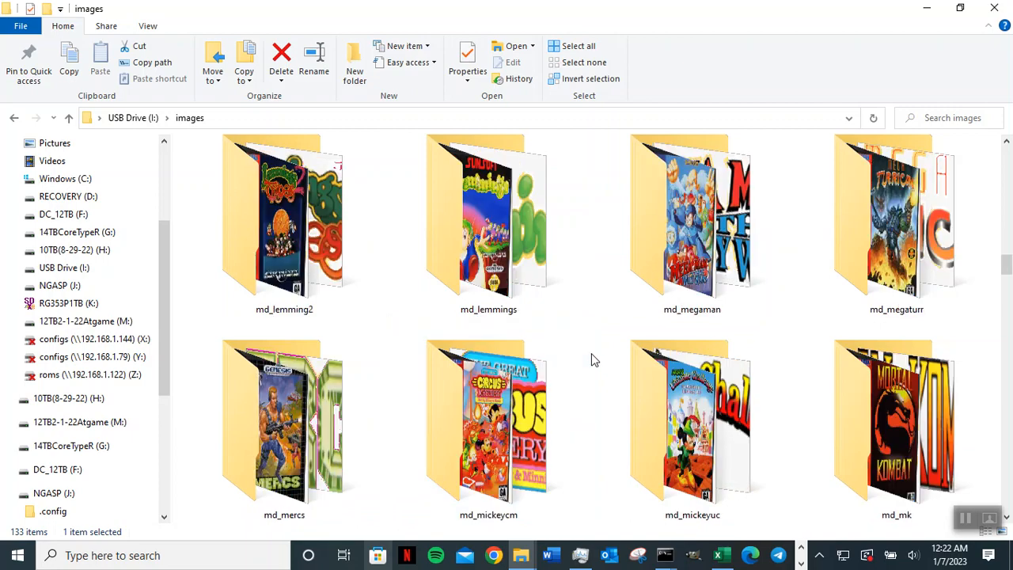
pyautogui.scroll(-6, 588, 360)
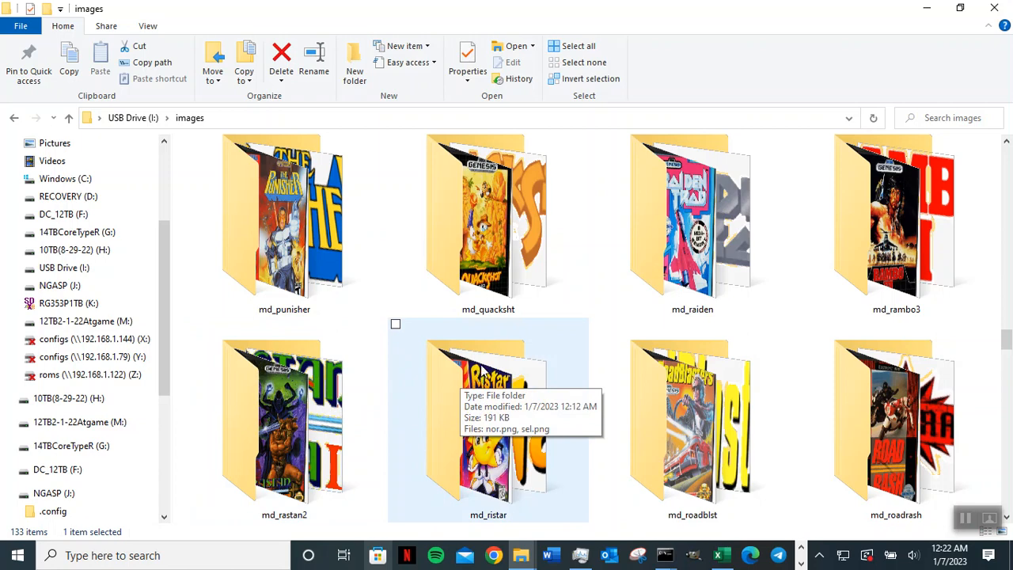
pyautogui.scroll(-1, 826, 436)
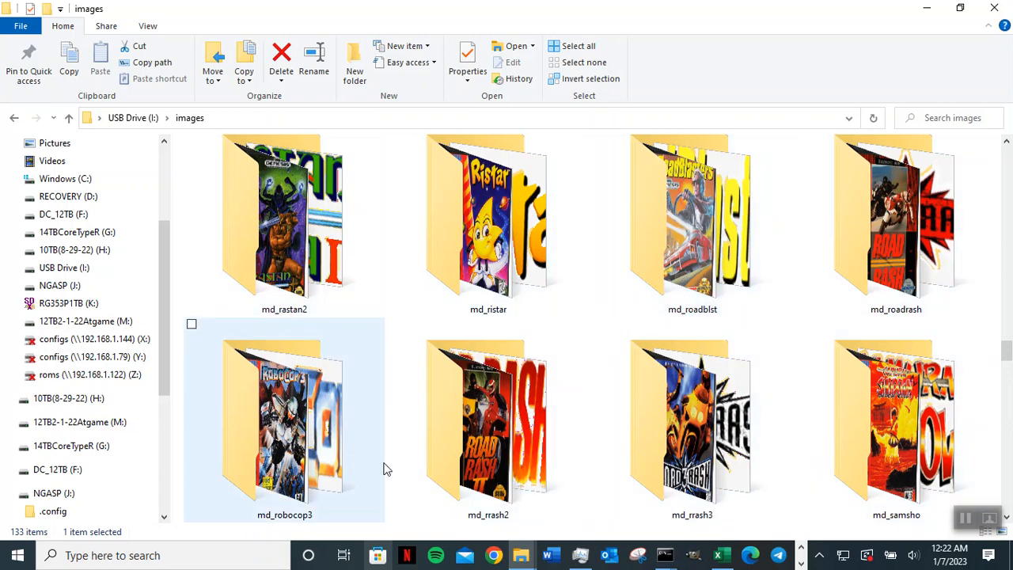
pyautogui.click(590, 318)
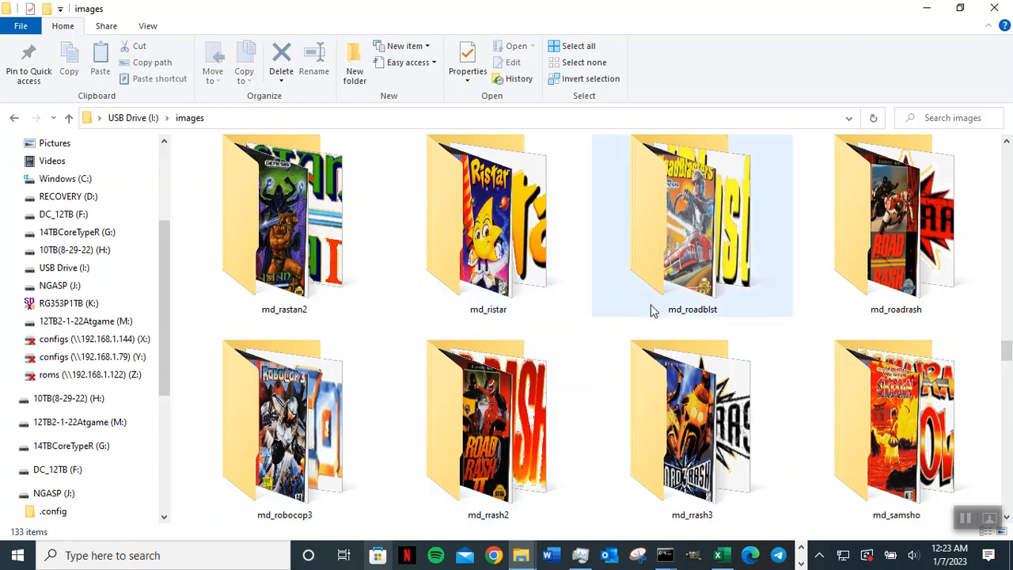
pyautogui.scroll(-3, 803, 423)
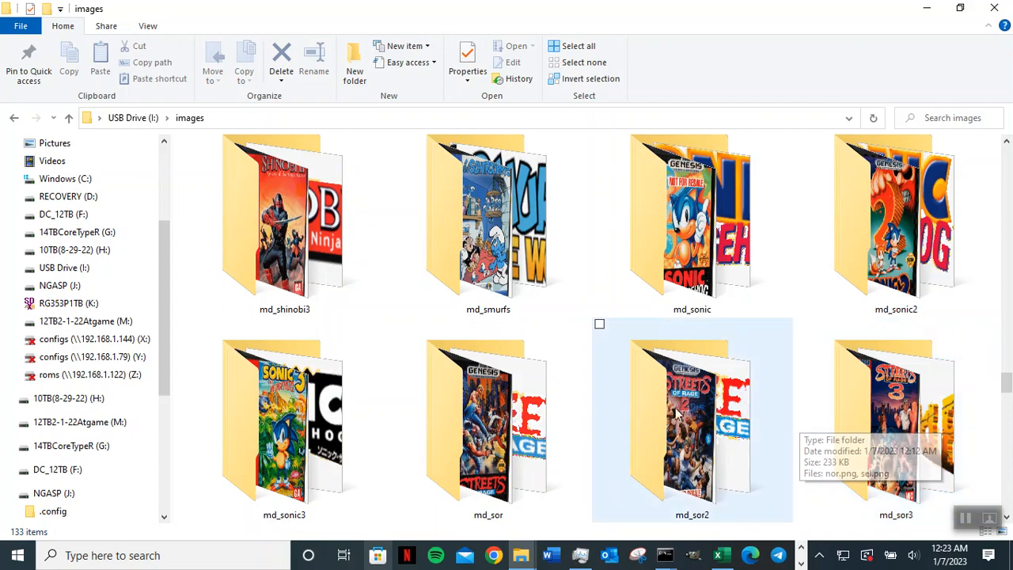
pyautogui.scroll(-2, 579, 406)
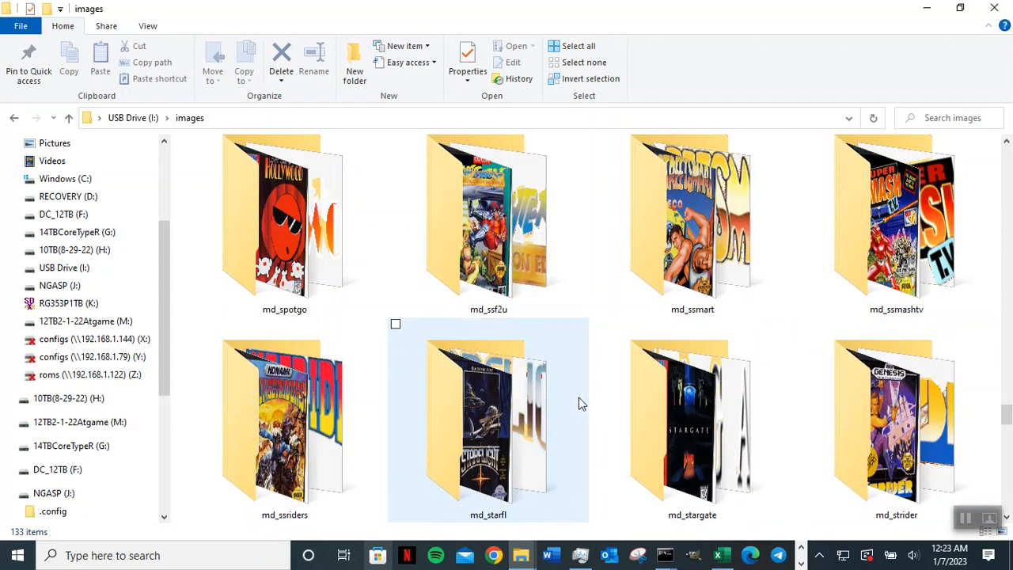
pyautogui.scroll(-1, 599, 395)
pyautogui.scroll(-5, 599, 395)
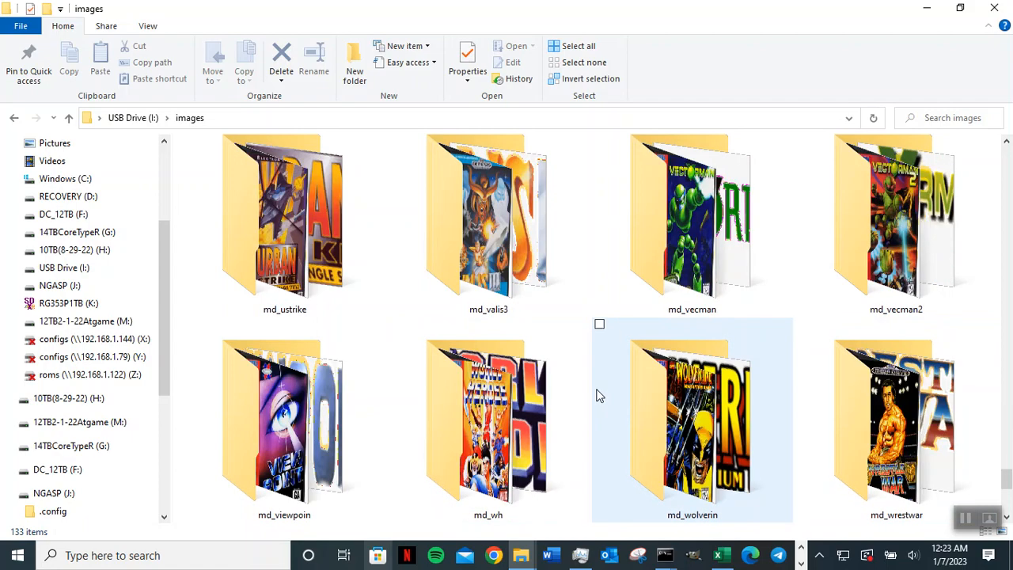
pyautogui.scroll(-2, 600, 394)
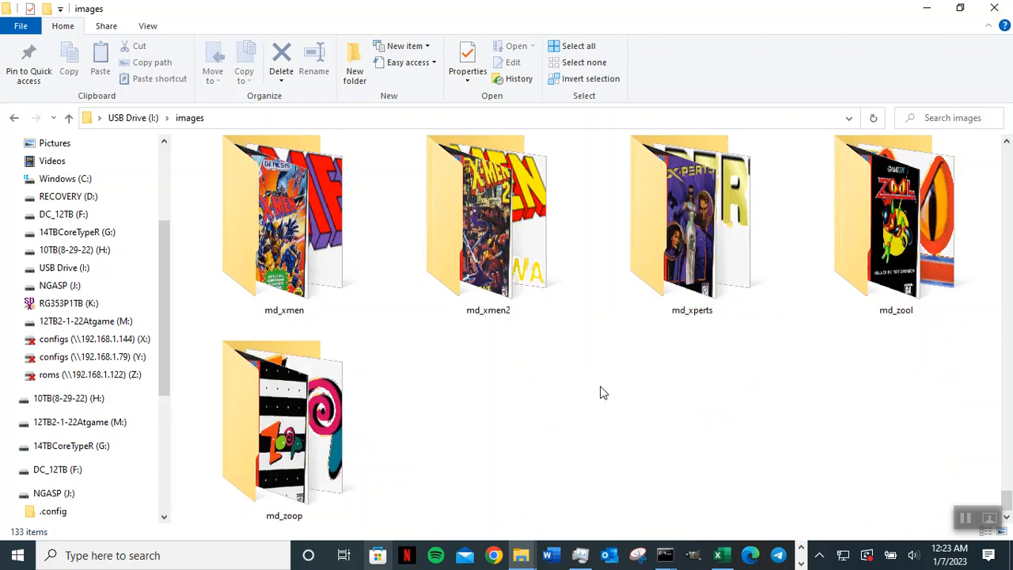
pyautogui.scroll(1, 600, 394)
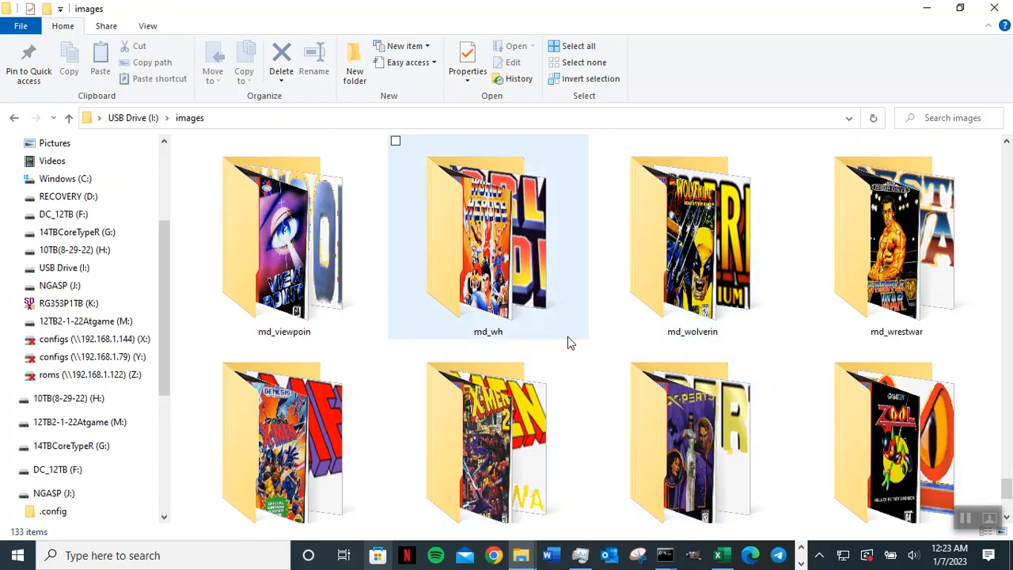
pyautogui.scroll(6, 601, 407)
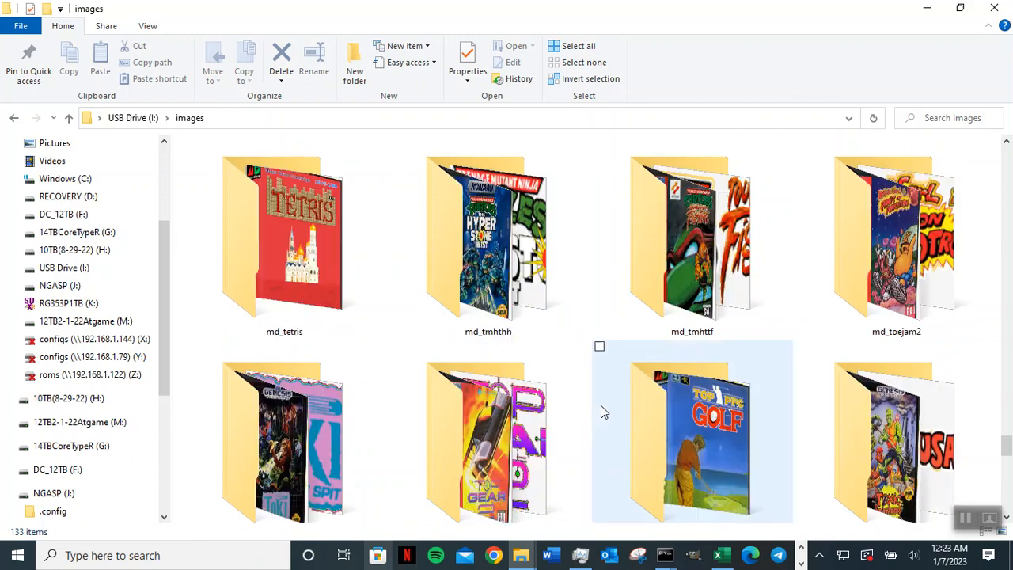